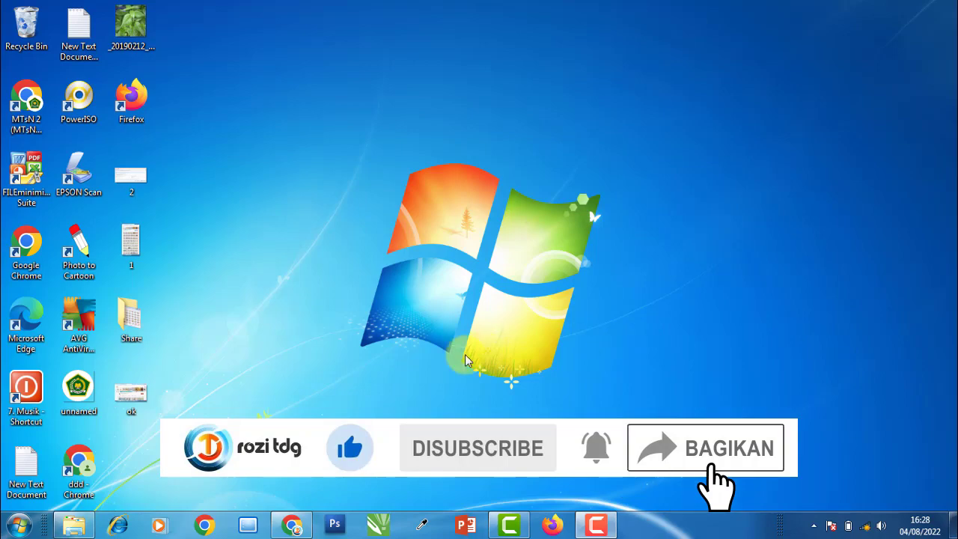
# - Restore the Explorer window showing the Tumbnail folder from the taskbar
pyautogui.click(74, 525)
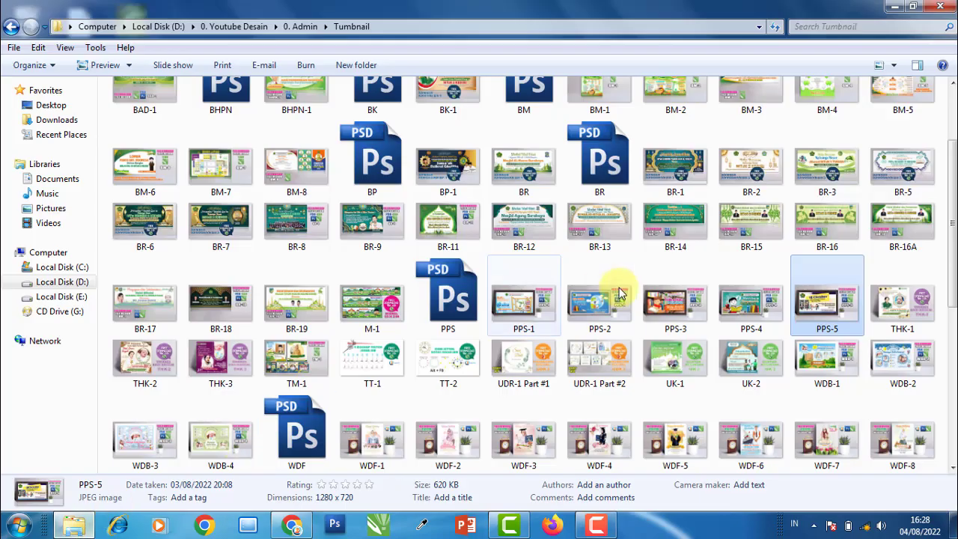
pyautogui.doubleClick(823, 307)
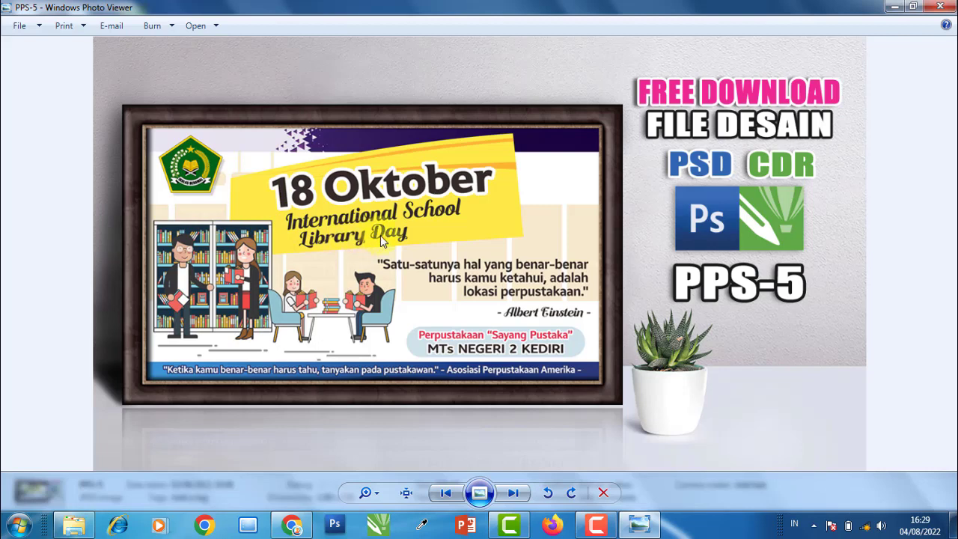
pyautogui.scroll(1, 285, 242)
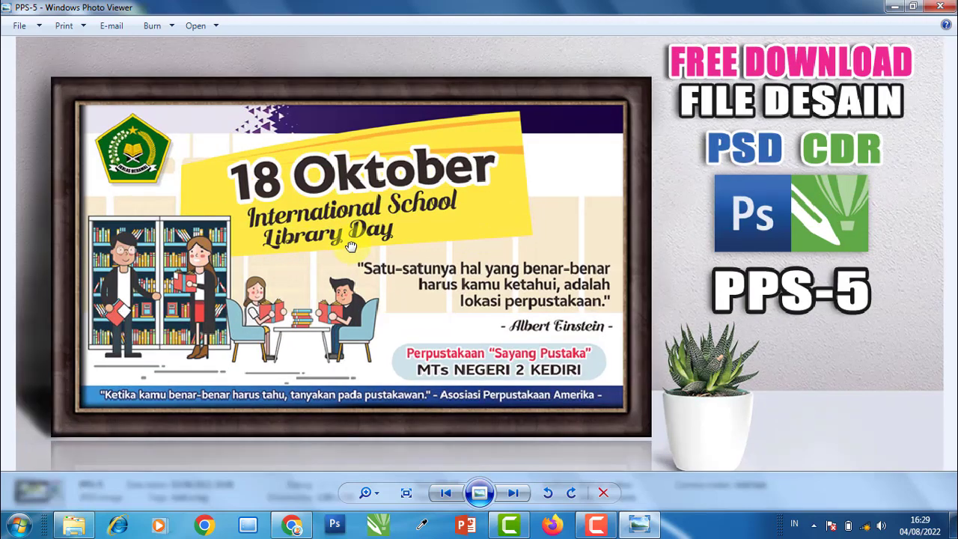
pyautogui.scroll(1, 378, 234)
pyautogui.click(952, 6)
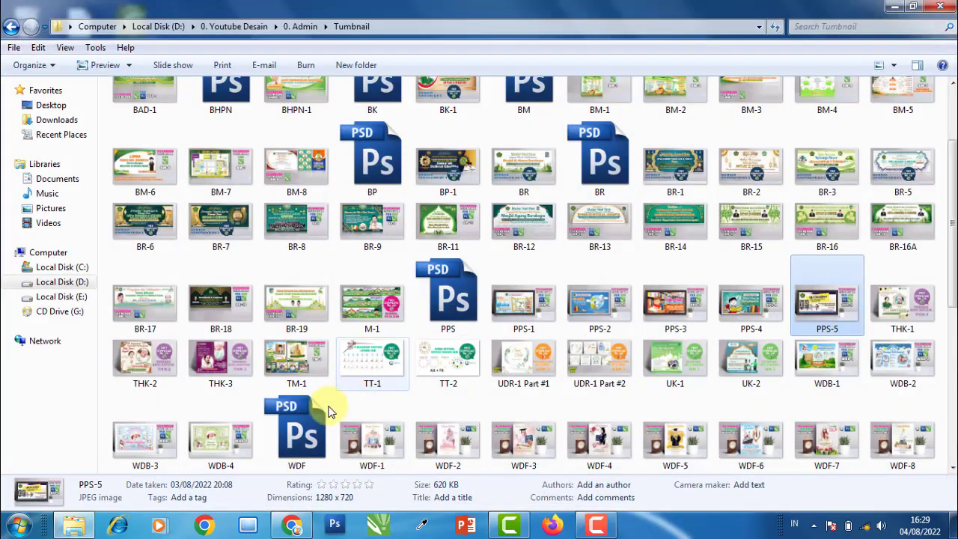
# - Navigate to D:\0. Youtube Desain\9. Tutorial desain Poster\PPS-5
pyautogui.click(68, 282)
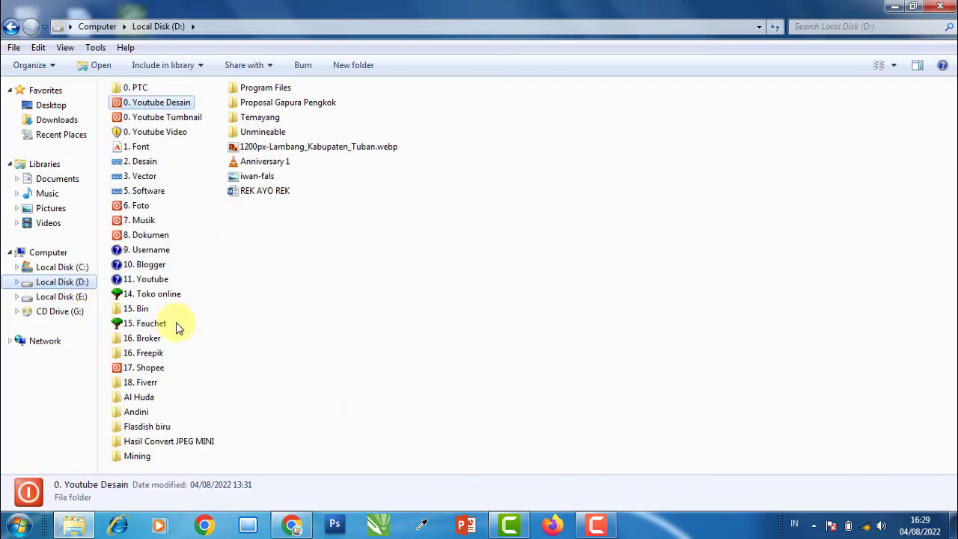
pyautogui.doubleClick(161, 103)
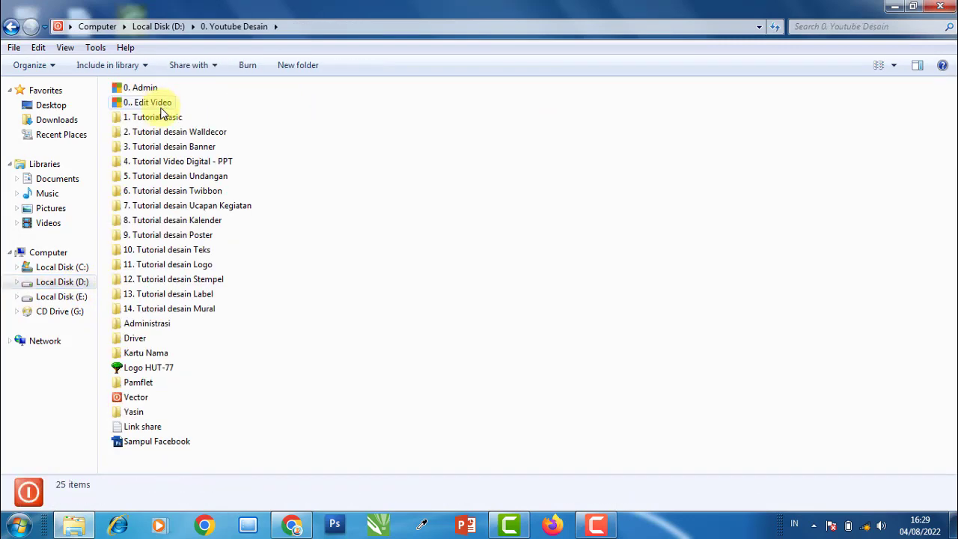
pyautogui.click(148, 90)
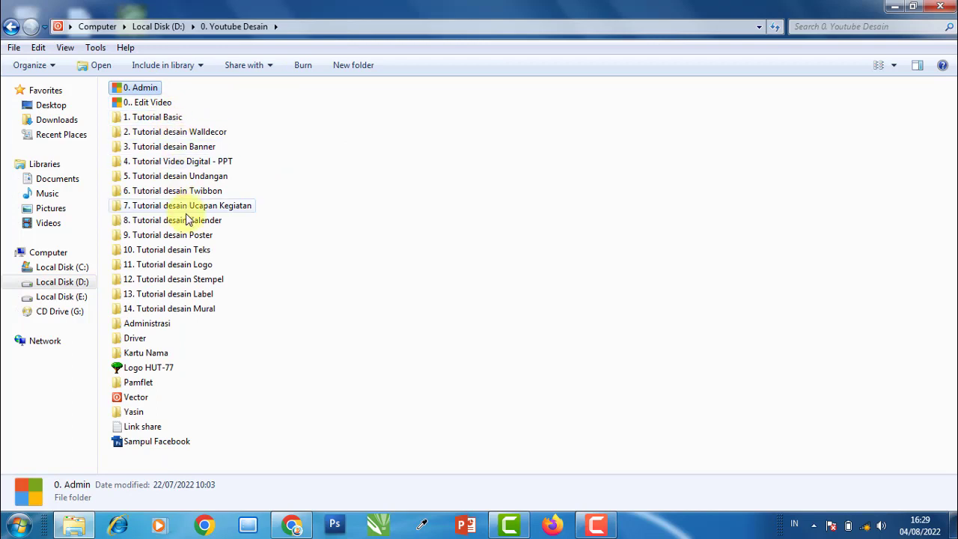
pyautogui.doubleClick(192, 238)
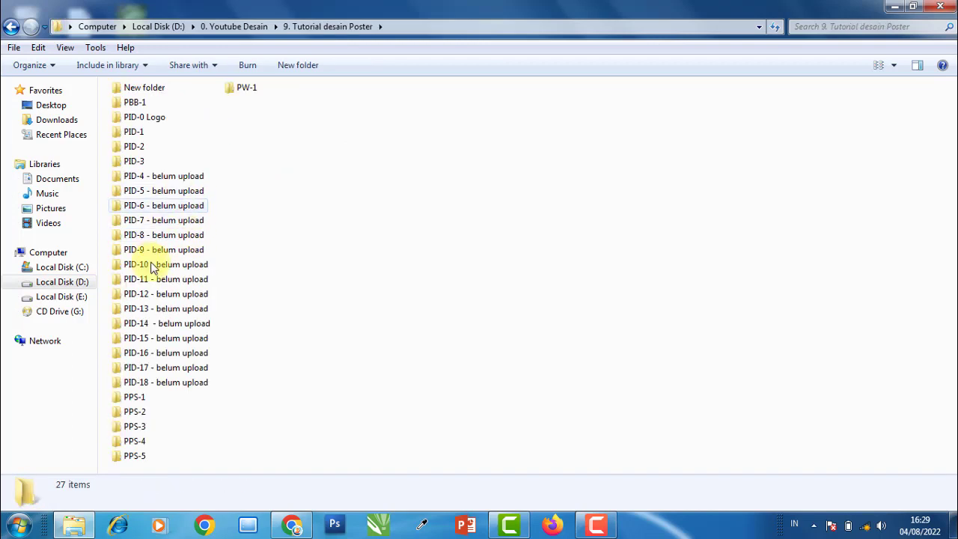
pyautogui.click(135, 458)
pyautogui.doubleClick(134, 458)
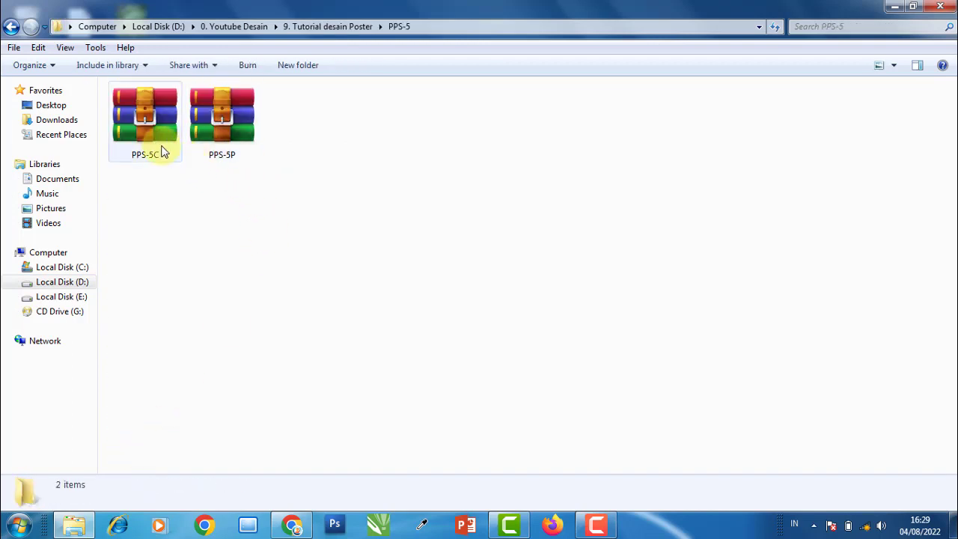
# - Extract PPS-5C into its own folder and open it down to the Bahan folder
pyautogui.click(144, 128)
pyautogui.rightClick(145, 127)
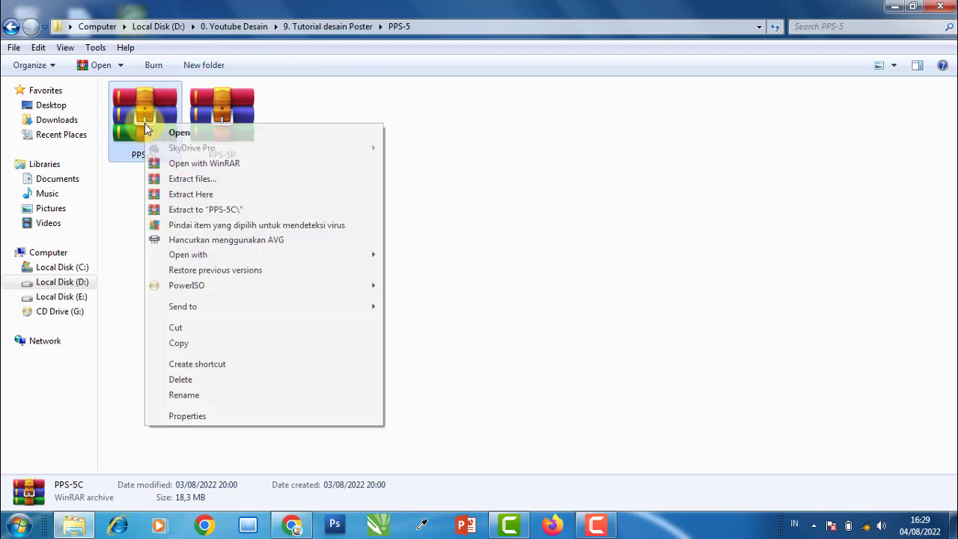
pyautogui.click(202, 211)
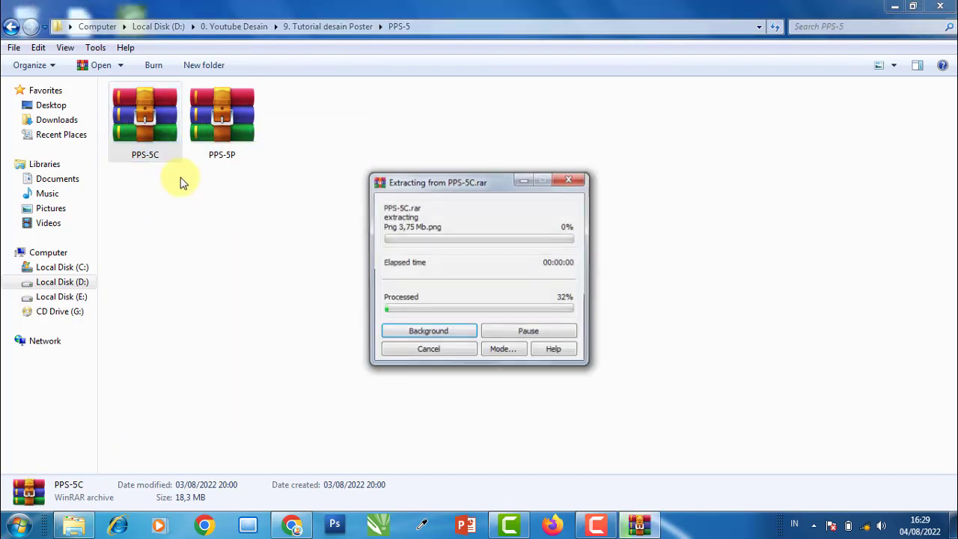
pyautogui.doubleClick(149, 141)
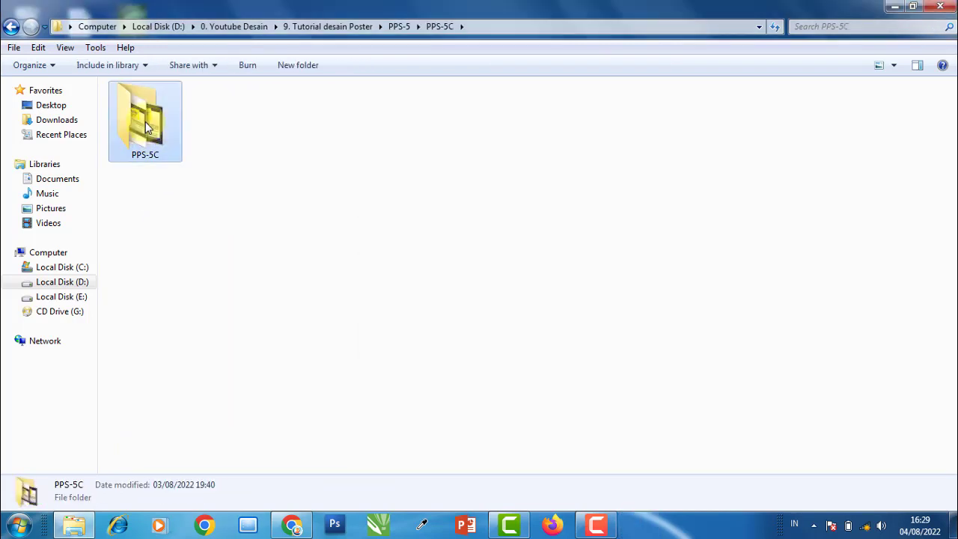
pyautogui.doubleClick(145, 120)
pyautogui.doubleClick(149, 103)
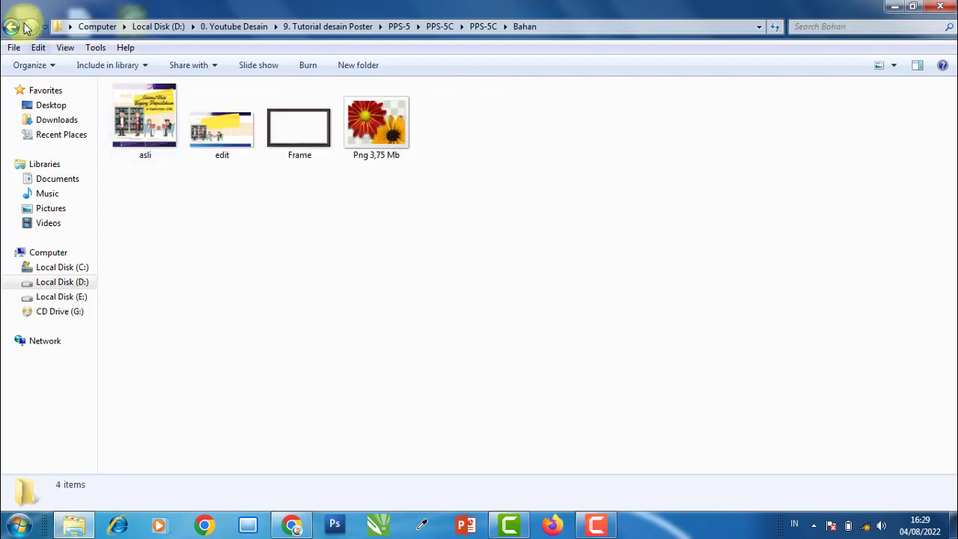
# - View the PPS-5C folder's Font and PPS-5 files as Large Icons, then return to PPS-5
pyautogui.click(13, 30)
pyautogui.click(142, 121)
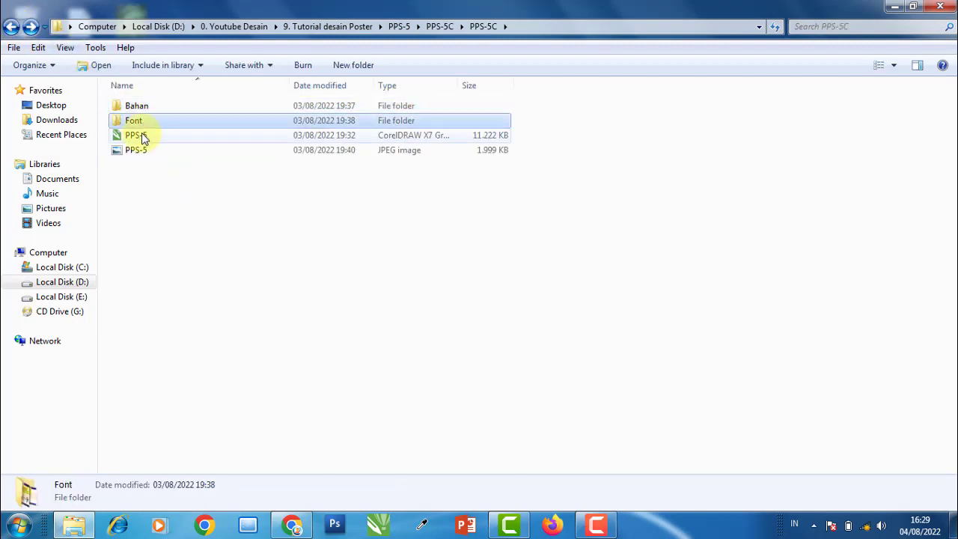
pyautogui.click(146, 139)
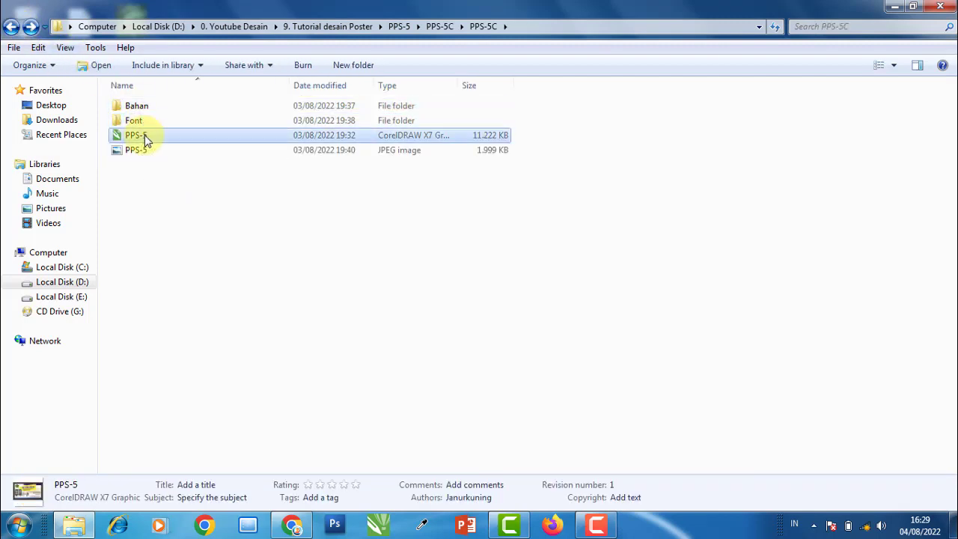
pyautogui.click(899, 70)
pyautogui.click(901, 39)
pyautogui.click(329, 217)
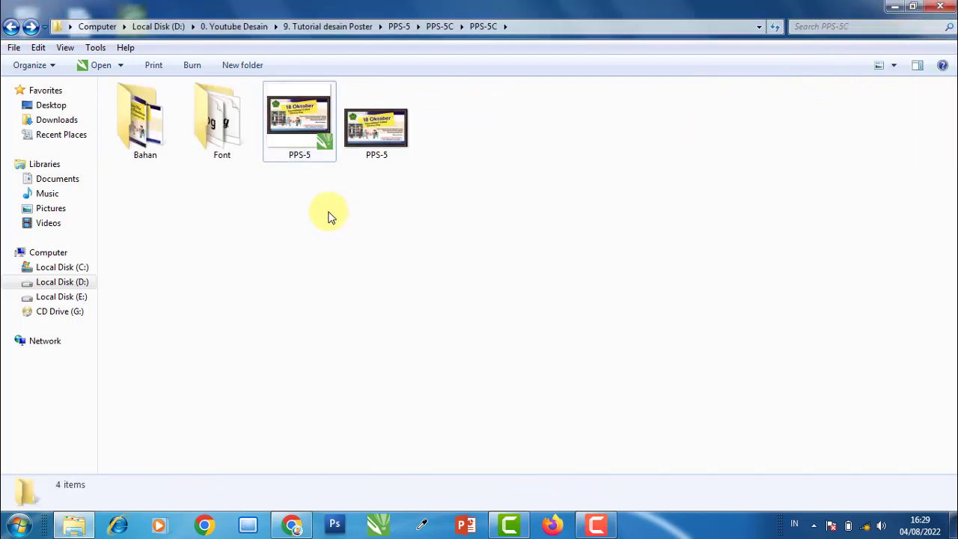
pyautogui.click(296, 120)
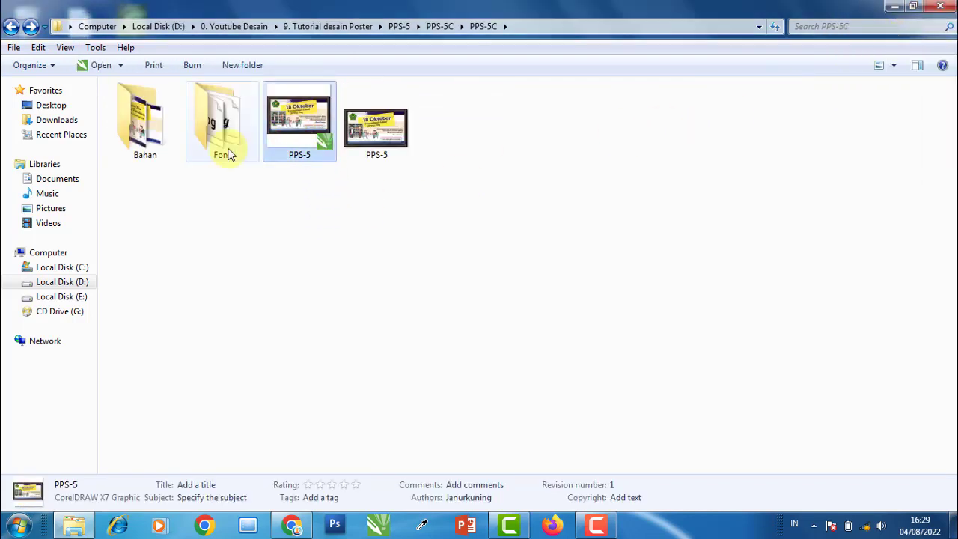
pyautogui.click(10, 27)
# - Extract PPS-5P into its own folder, open it, and switch to Large Icons view
pyautogui.click(299, 109)
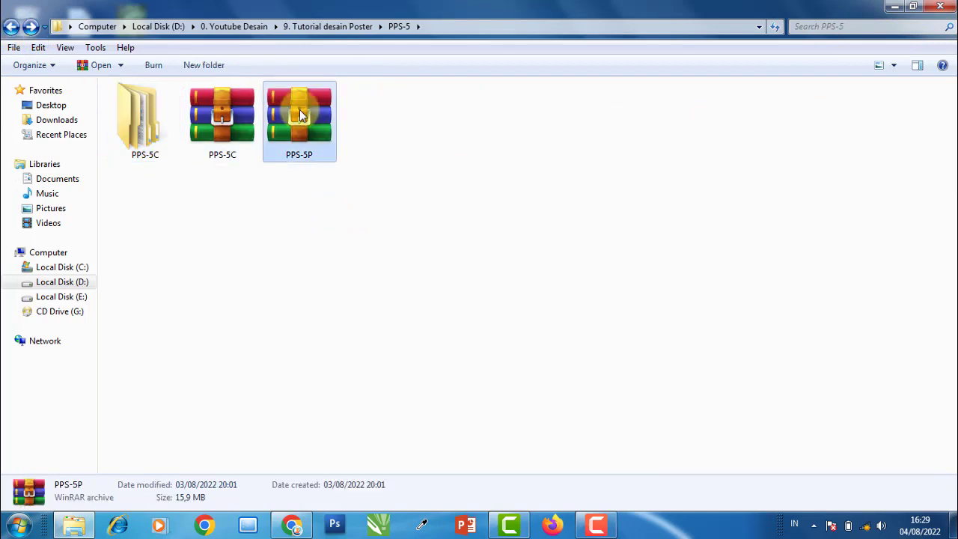
pyautogui.rightClick(299, 109)
pyautogui.click(365, 198)
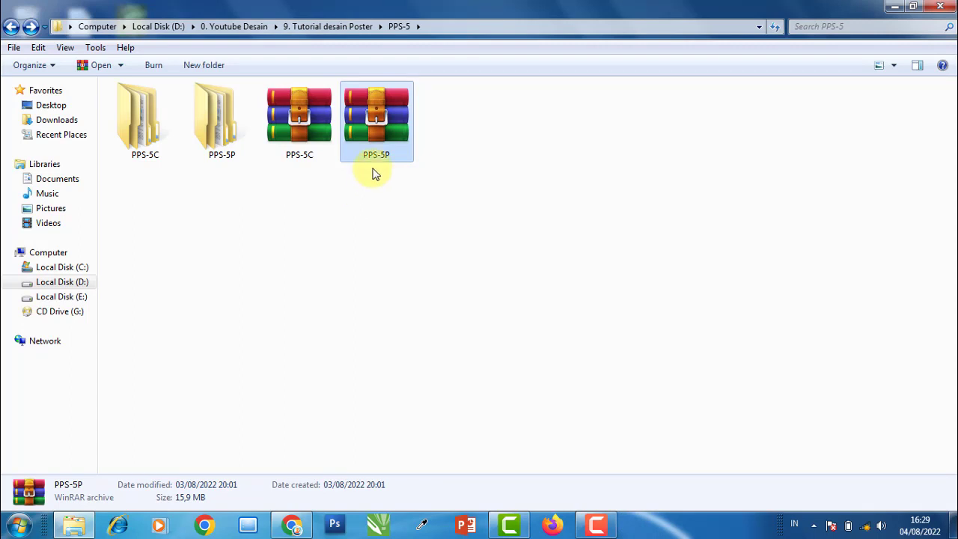
pyautogui.doubleClick(228, 142)
pyautogui.doubleClick(157, 128)
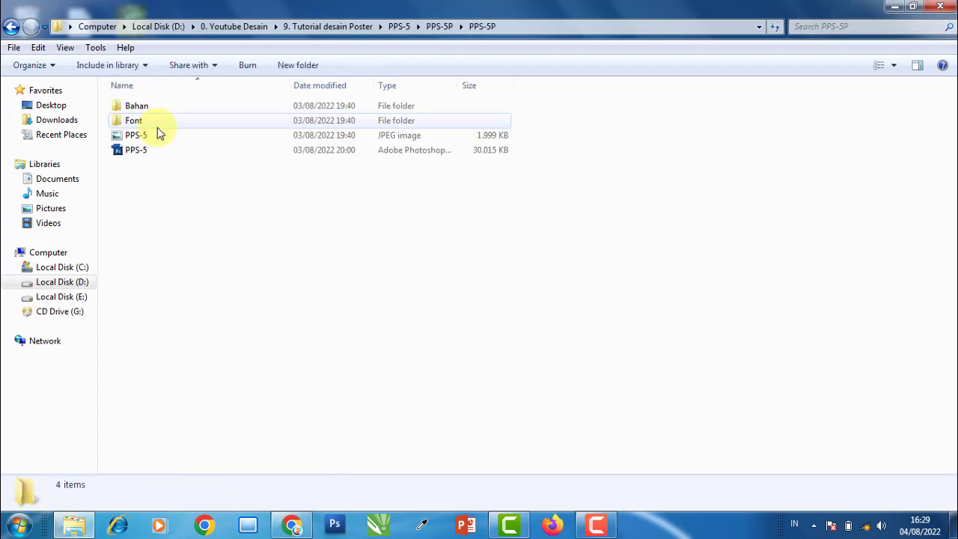
pyautogui.click(892, 65)
pyautogui.click(909, 41)
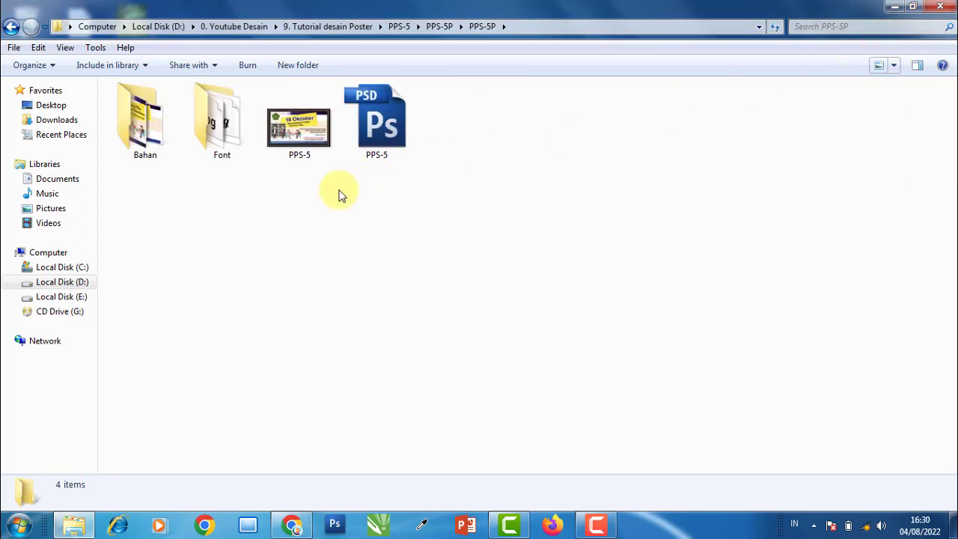
# - Look inside the Bahan folder, then select the Font folder and the PPS-5 JPEG
pyautogui.doubleClick(146, 131)
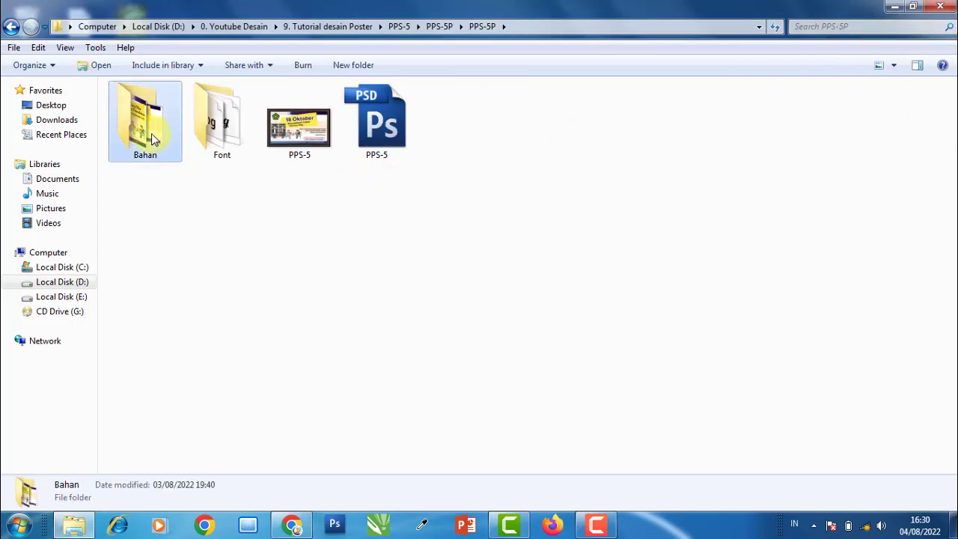
pyautogui.click(11, 26)
pyautogui.click(219, 134)
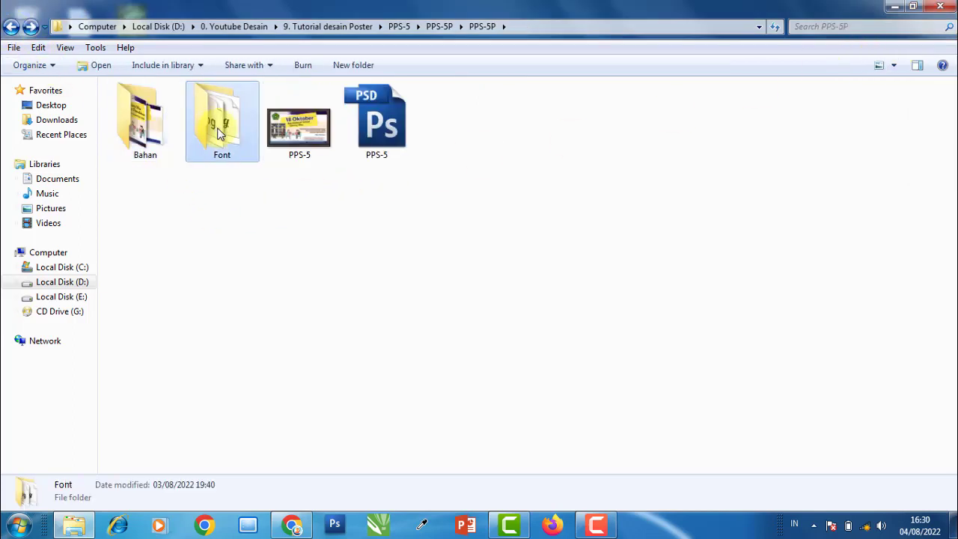
pyautogui.click(308, 133)
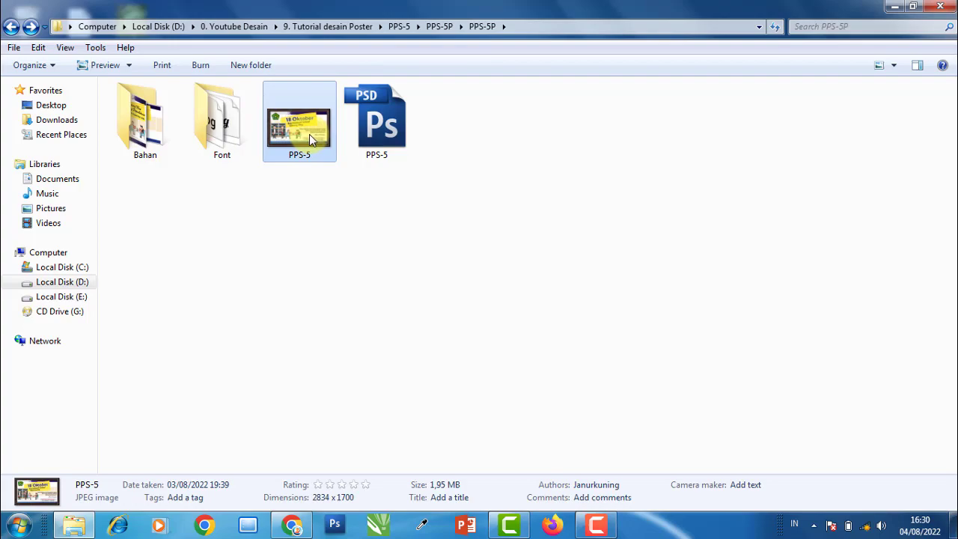
# - Preview PPS-5.jpg in Photo Viewer, close it, and select PPS-5.psd
pyautogui.doubleClick(309, 134)
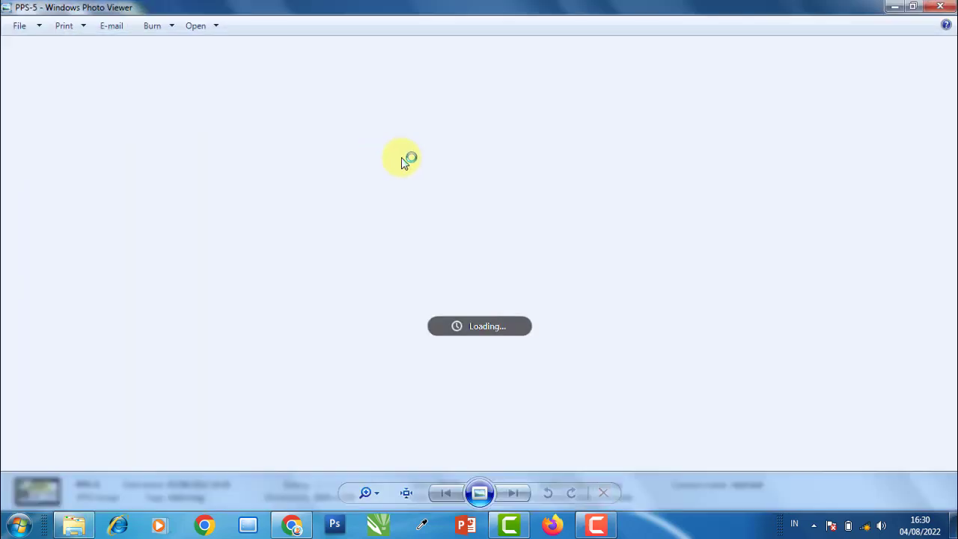
pyautogui.scroll(2, 733, 175)
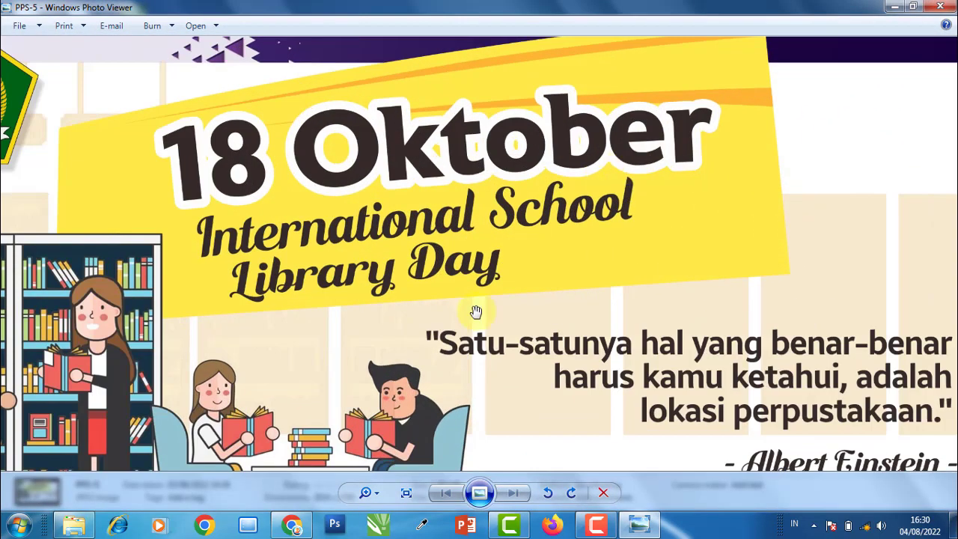
pyautogui.scroll(2, 494, 224)
pyautogui.scroll(-4, 520, 196)
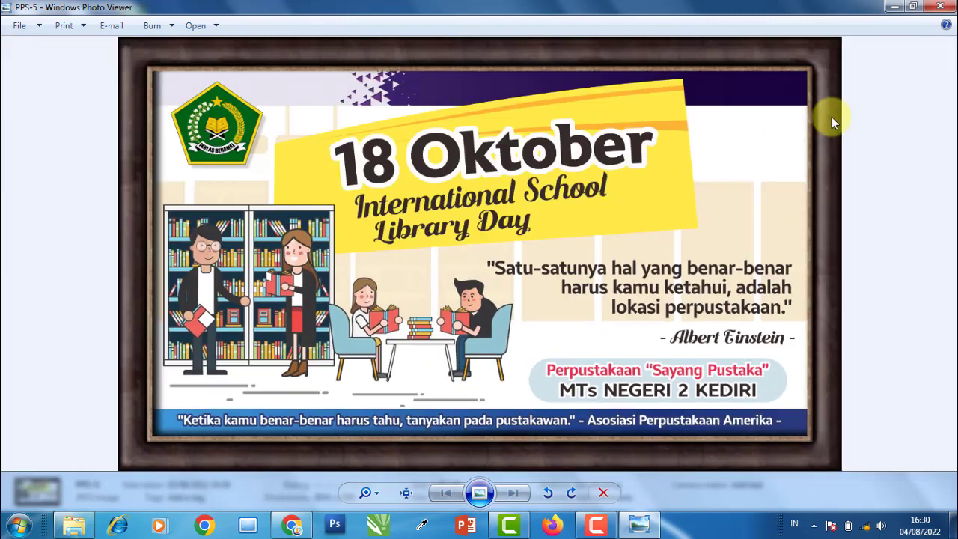
pyautogui.click(940, 7)
pyautogui.click(376, 133)
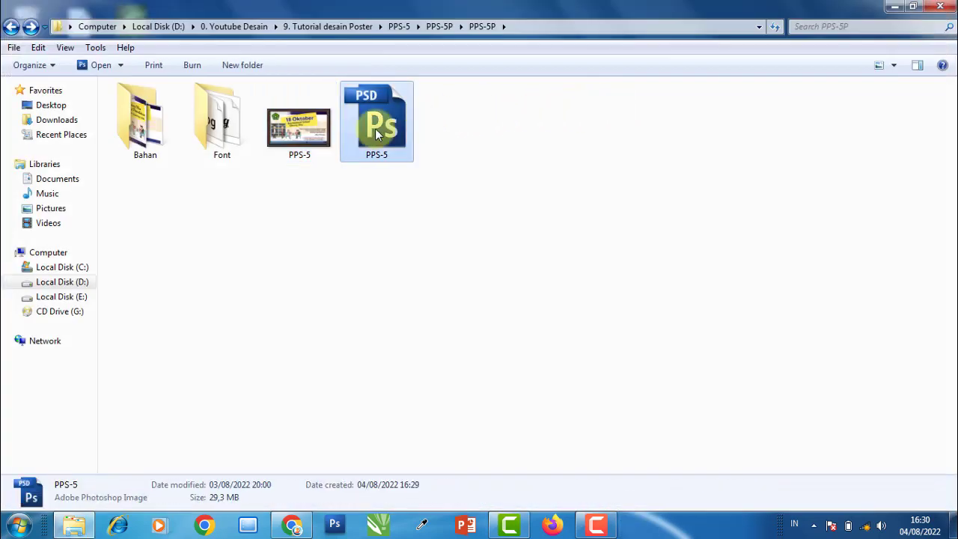
# - Minimize the Explorer window and refresh the desktop
pyautogui.click(666, 143)
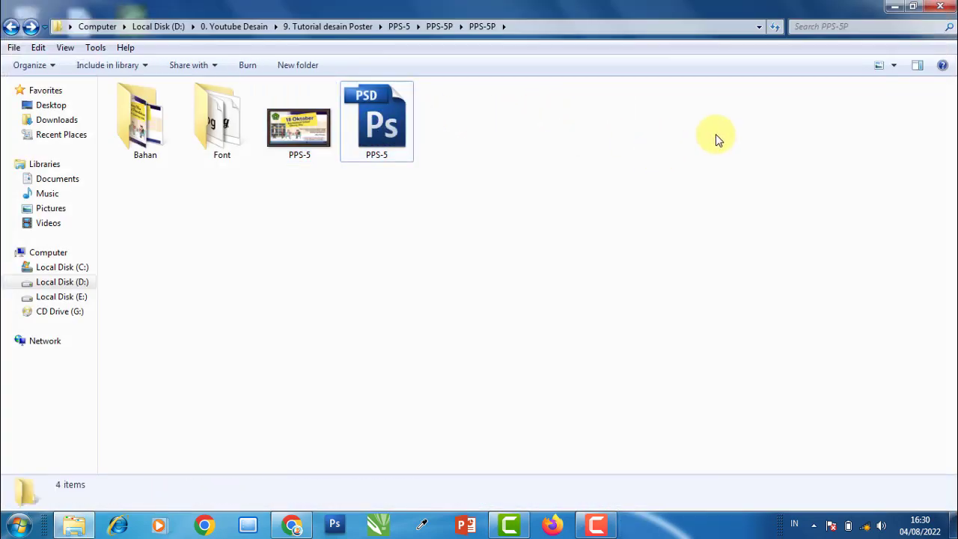
pyautogui.click(897, 7)
pyautogui.rightClick(653, 213)
pyautogui.click(682, 247)
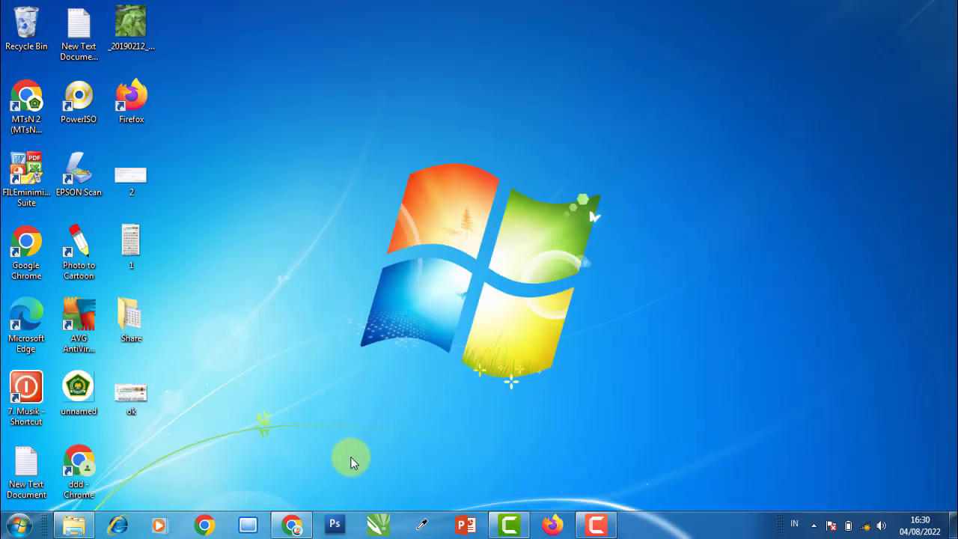
# - Launch Photoshop and open PPS-5.psd from the PPS-5P folder
pyautogui.click(333, 526)
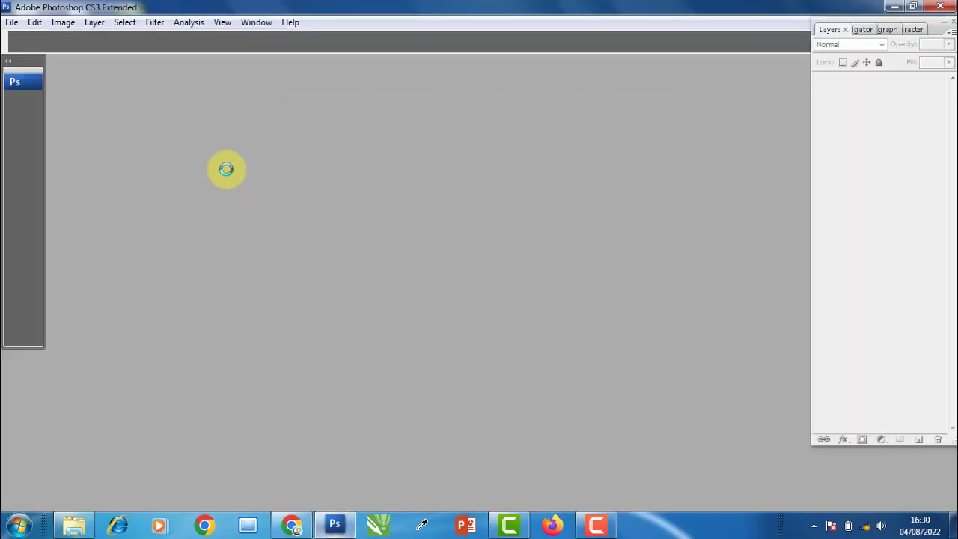
pyautogui.click(79, 524)
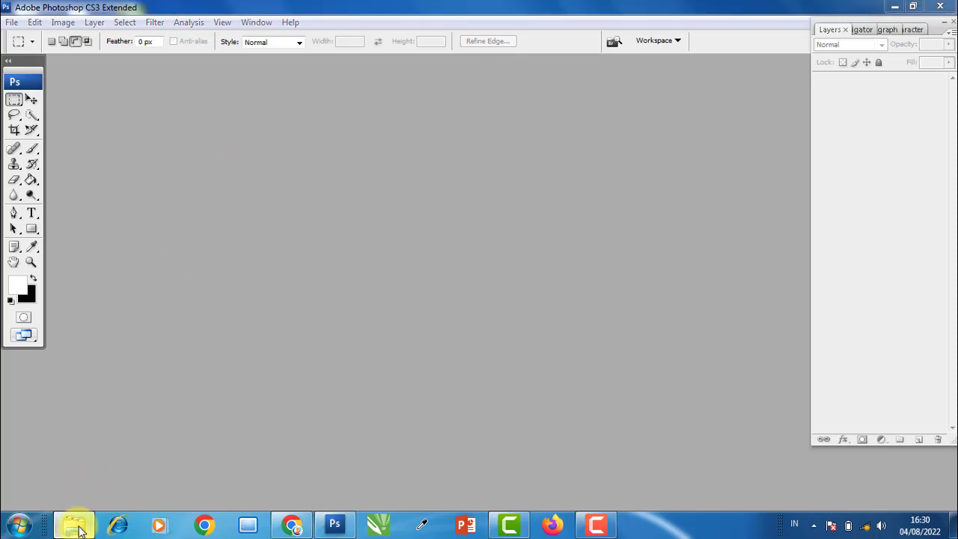
pyautogui.click(383, 121)
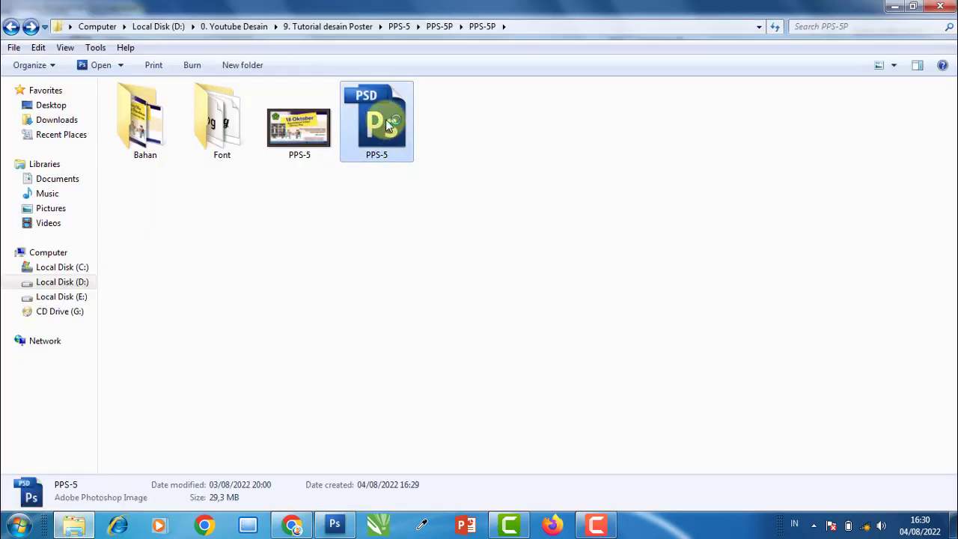
pyautogui.doubleClick(385, 119)
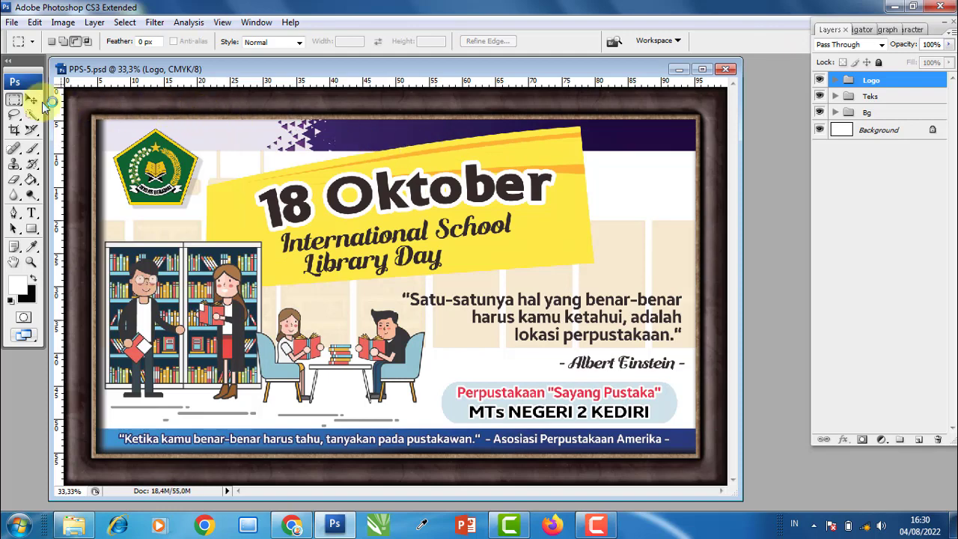
# - Fit the poster on screen and expand the Teks, Logo and Bg layer groups
pyautogui.click(31, 99)
pyautogui.hotkey('ctrl', '0')
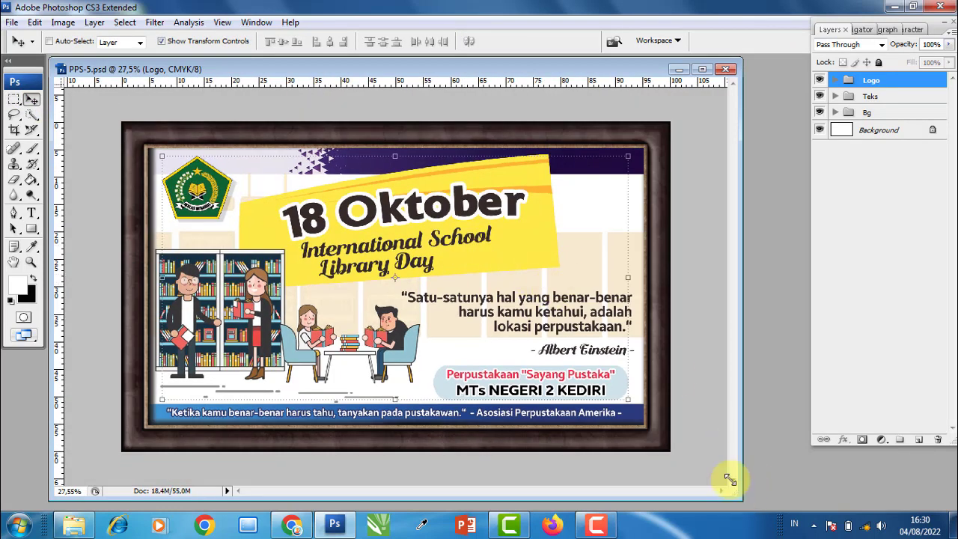
pyautogui.click(890, 97)
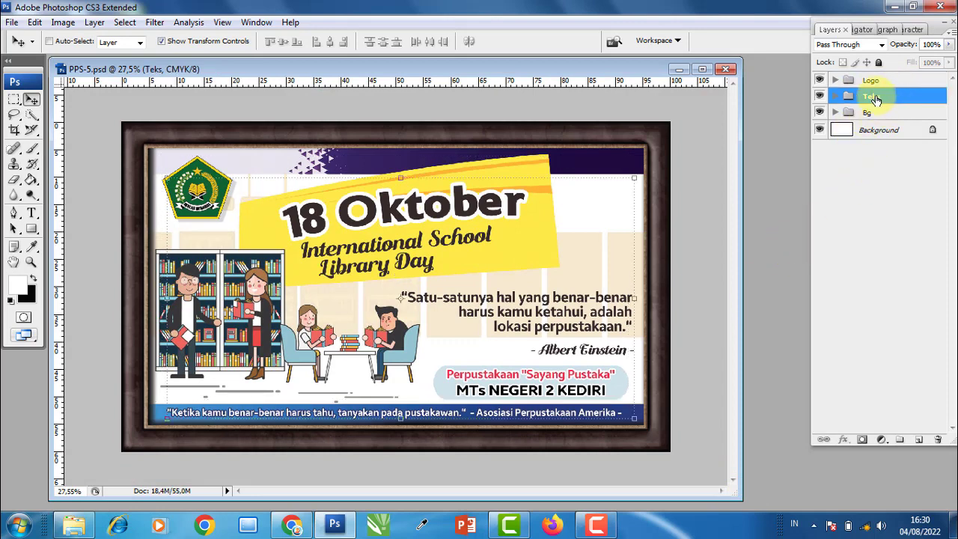
pyautogui.click(835, 97)
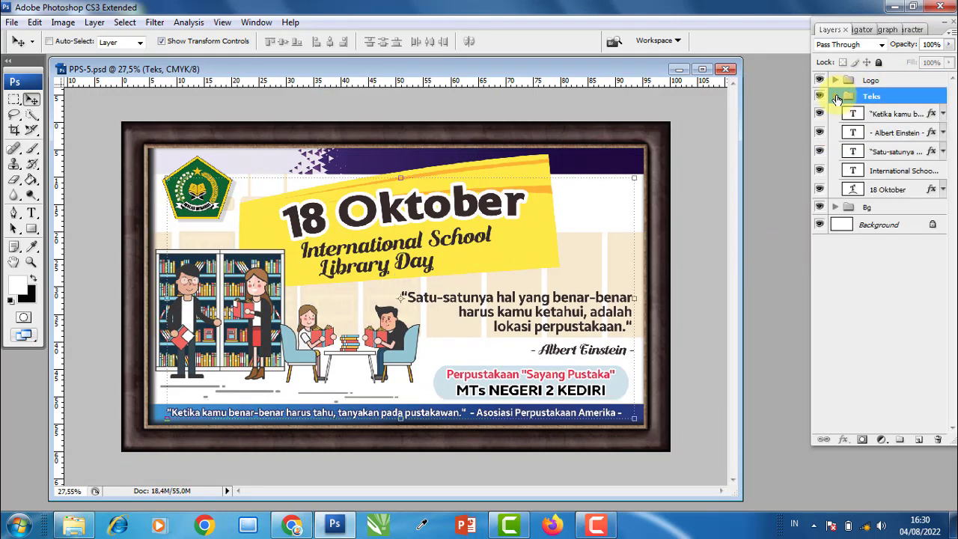
pyautogui.click(836, 80)
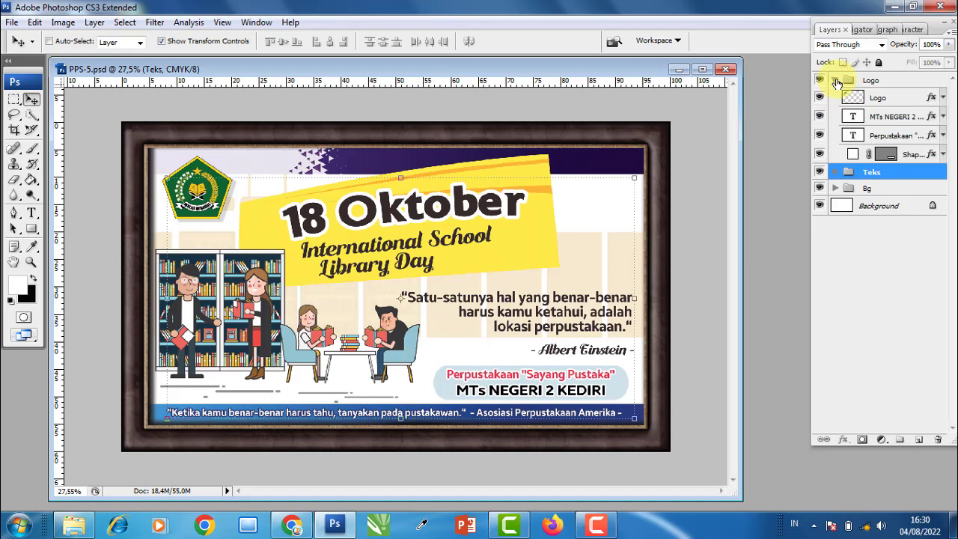
pyautogui.click(834, 80)
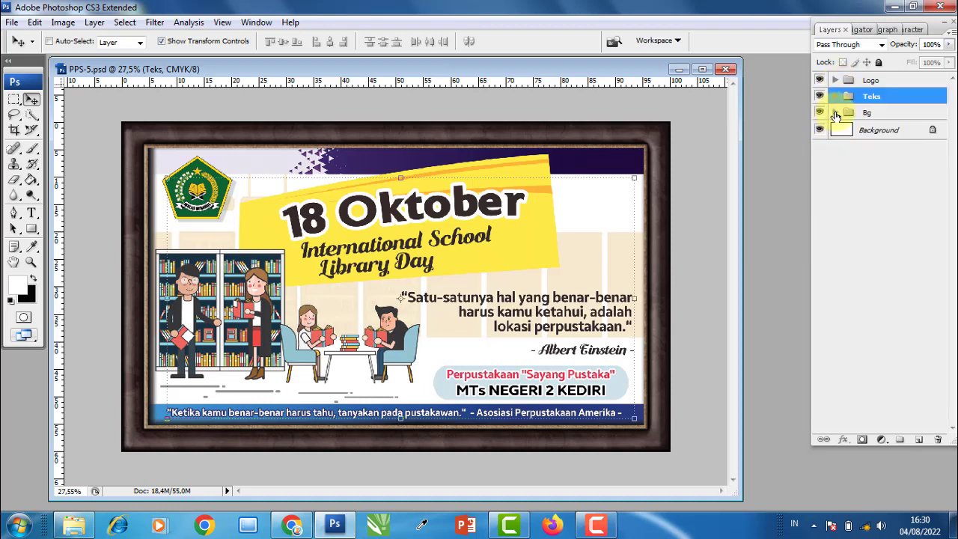
pyautogui.click(834, 113)
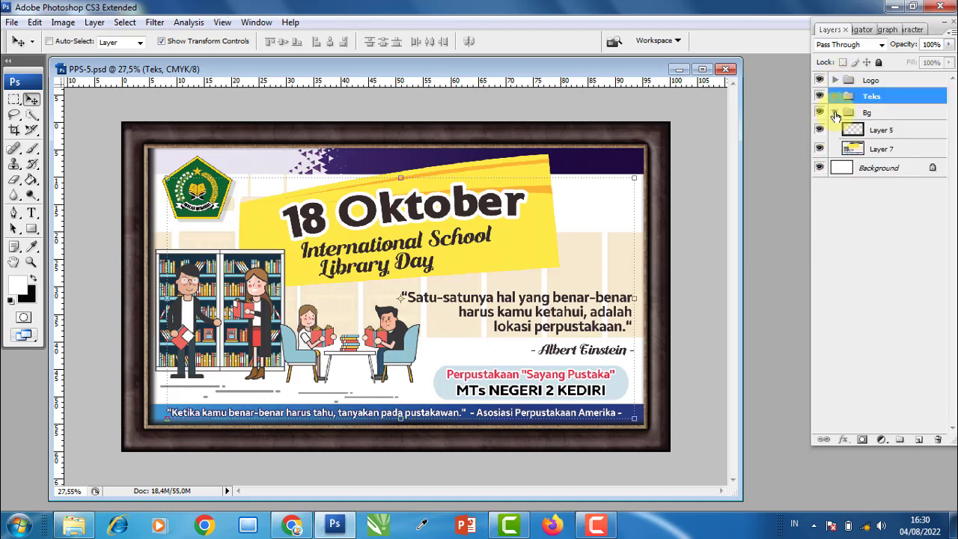
# - Toggle visibility of the Bg, Teks and Logo groups, then deselect all layers
pyautogui.click(833, 112)
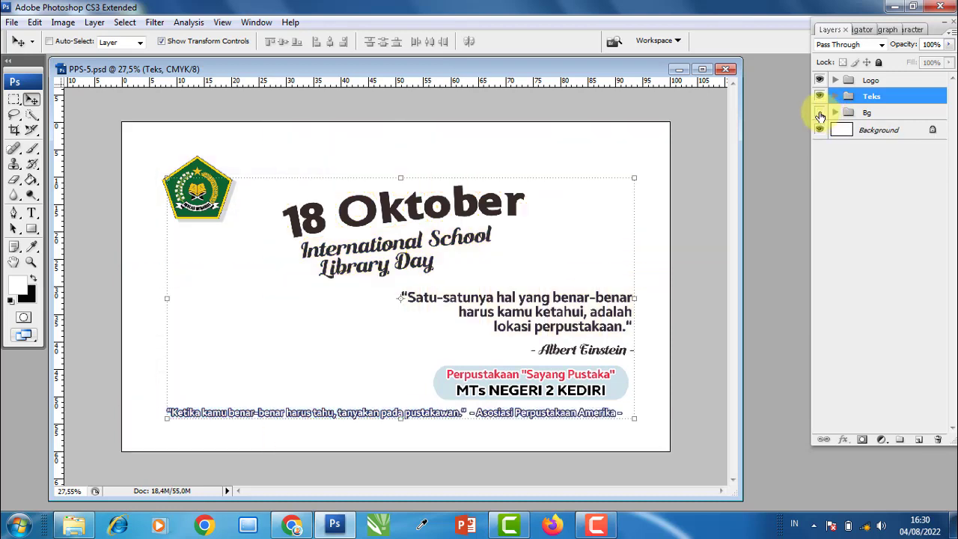
pyautogui.click(819, 113)
pyautogui.click(819, 96)
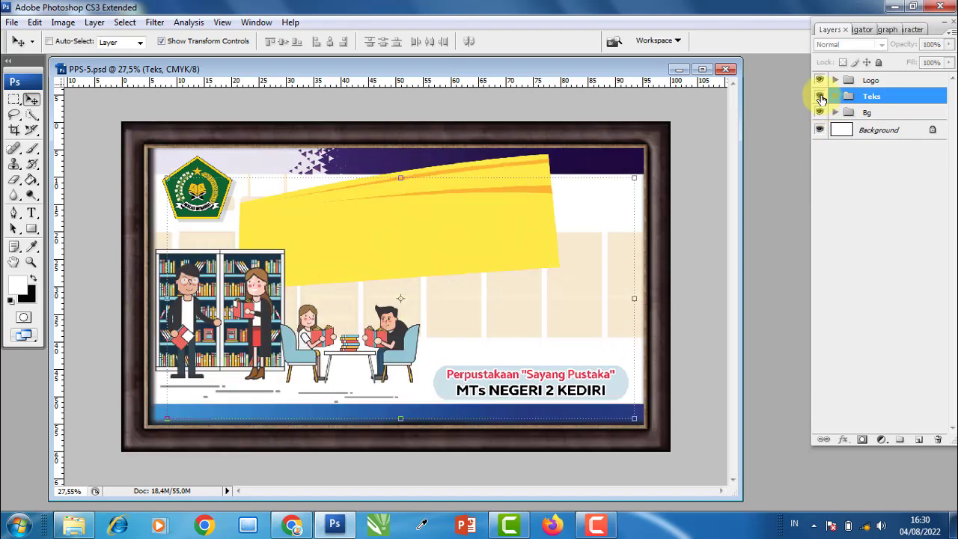
pyautogui.click(819, 96)
pyautogui.click(819, 81)
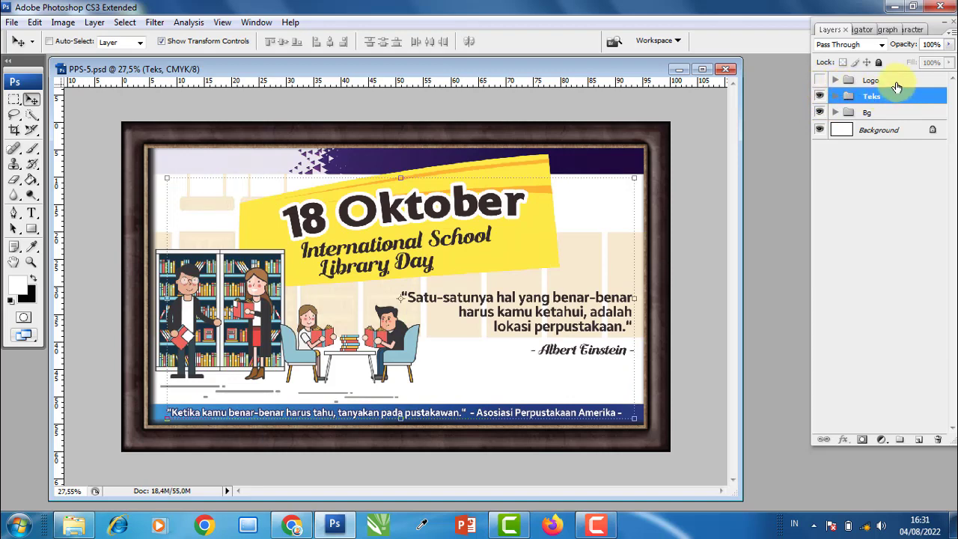
pyautogui.click(895, 82)
pyautogui.click(819, 81)
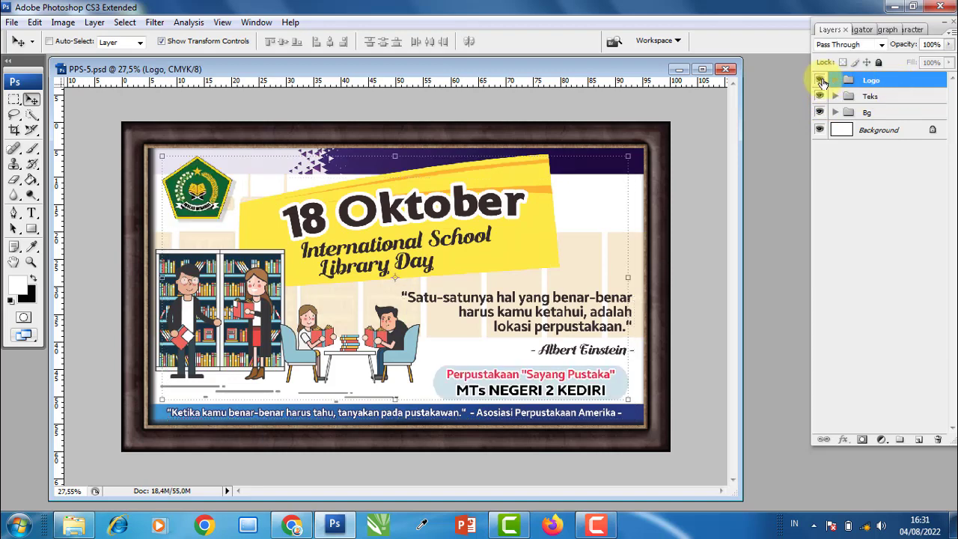
pyautogui.click(875, 168)
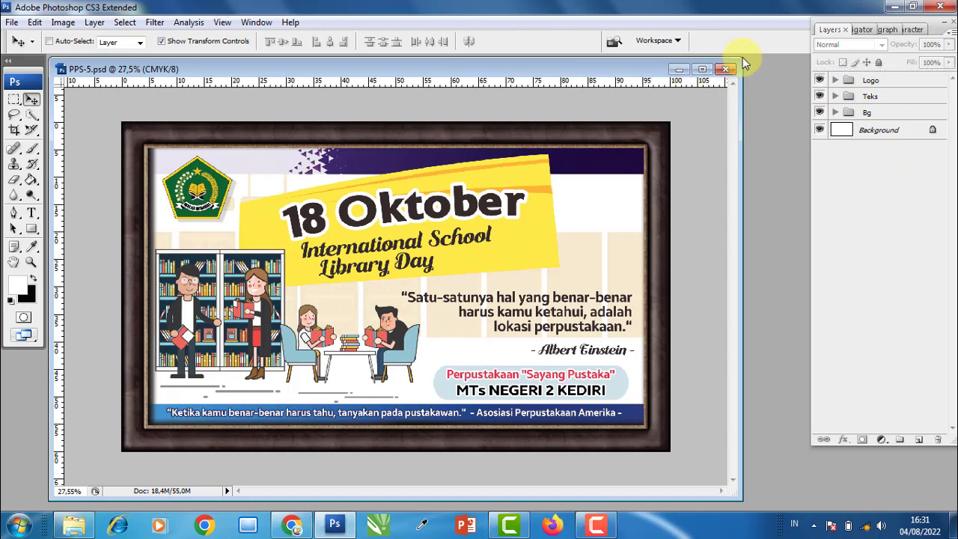
# - Shrink the poster window, move it higher, and zoom out to 18.8%
pyautogui.moveTo(744, 64)
pyautogui.mouseDown()
pyautogui.moveTo(535, 134)
pyautogui.moveTo(486, 223)
pyautogui.mouseUp()
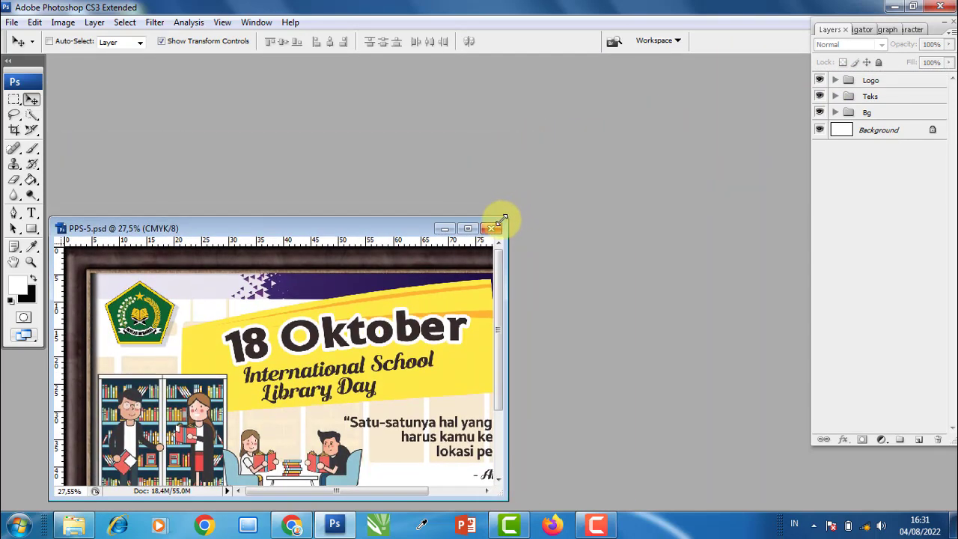
pyautogui.moveTo(367, 231); pyautogui.dragTo(367, 71)
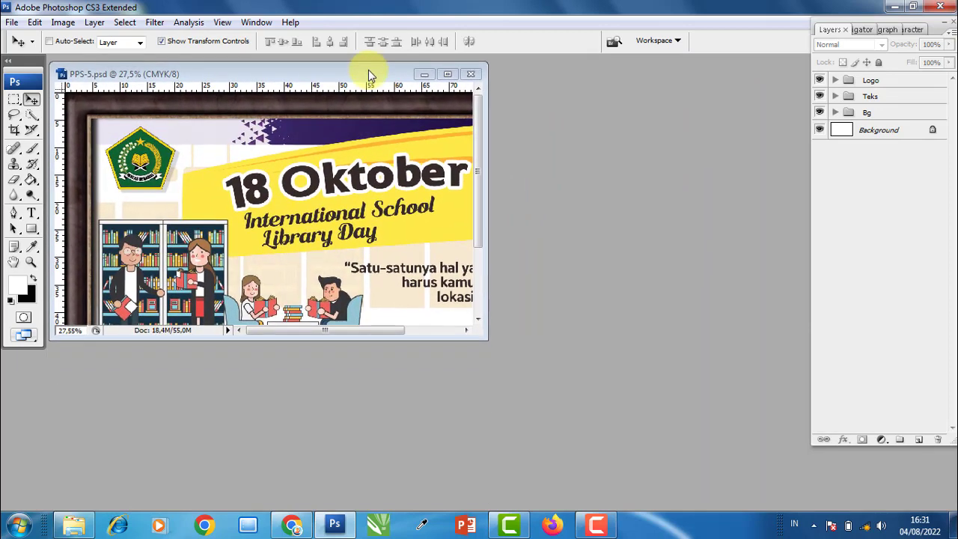
pyautogui.scroll(-1, 322, 172)
pyautogui.scroll(-1, 325, 174)
pyautogui.scroll(-1, 333, 176)
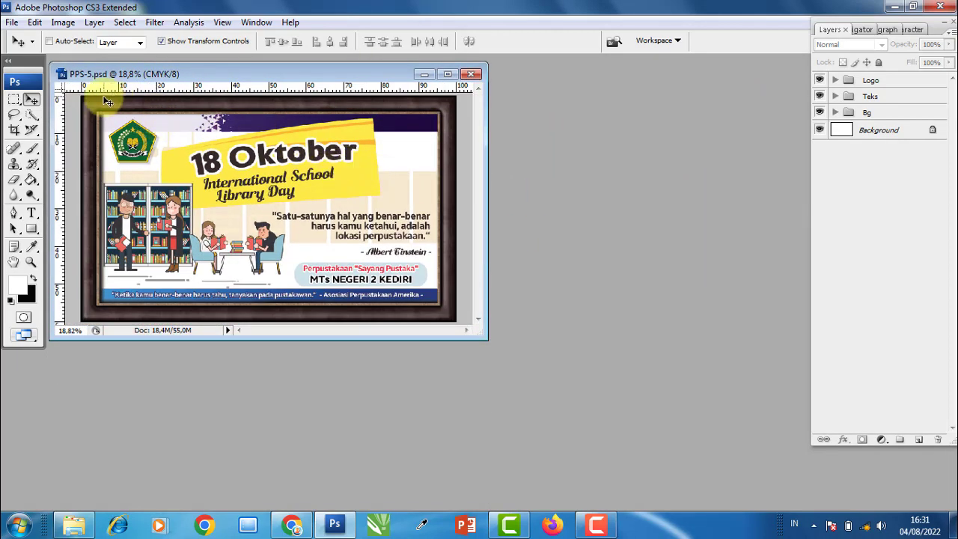
pyautogui.click(12, 22)
# - Create Latihan PPS-5: 100 × 60 cm, 72 pixels/inch, CMYK Color, white background
pyautogui.click(22, 38)
pyautogui.write('Latihan PPS-5')
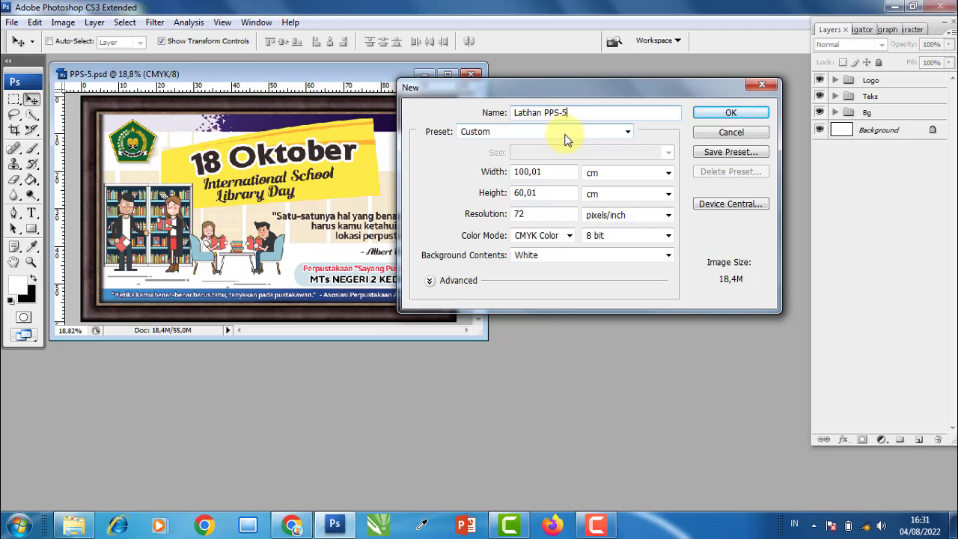
pyautogui.moveTo(559, 174)
pyautogui.mouseDown()
pyautogui.moveTo(532, 177)
pyautogui.moveTo(528, 196)
pyautogui.mouseUp()
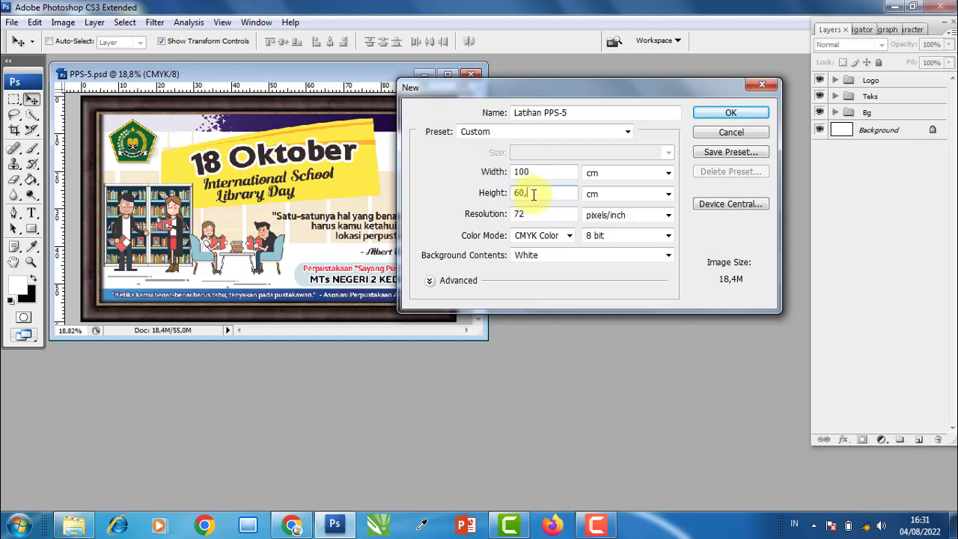
pyautogui.hotkey('ctrl', 'a')
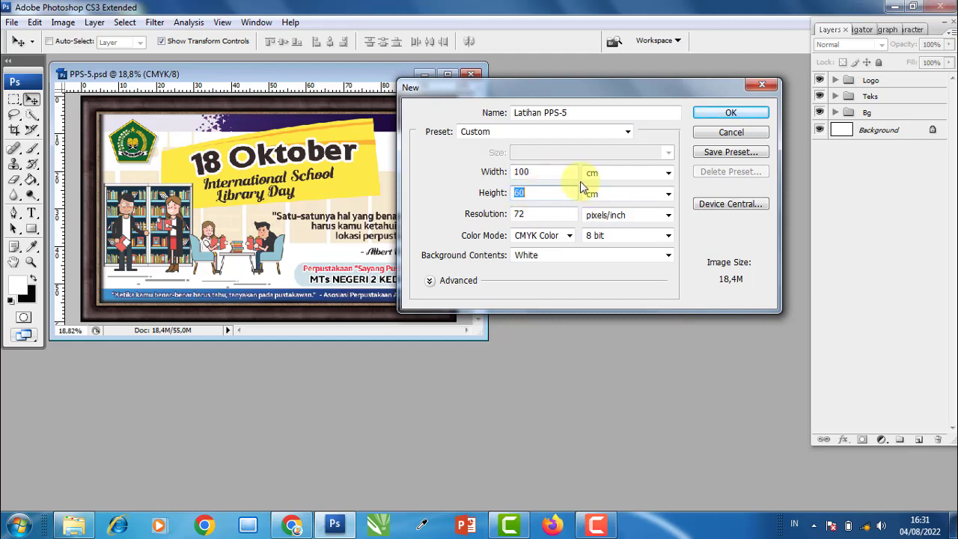
pyautogui.click(570, 235)
pyautogui.click(547, 284)
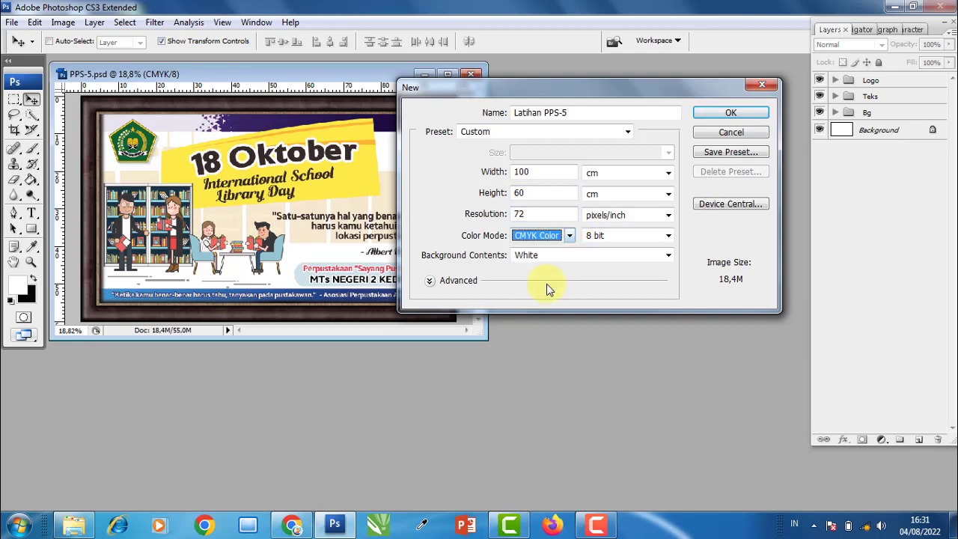
pyautogui.click(737, 113)
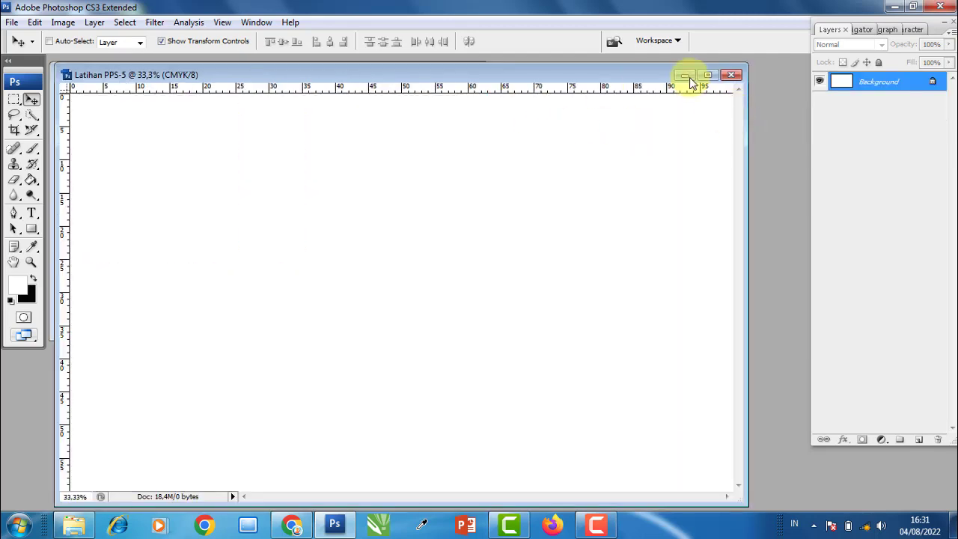
# - Shrink the Latihan PPS-5 window, place it right of the reference poster, and zoom to 17.1%
pyautogui.moveTo(750, 69); pyautogui.dragTo(492, 247)
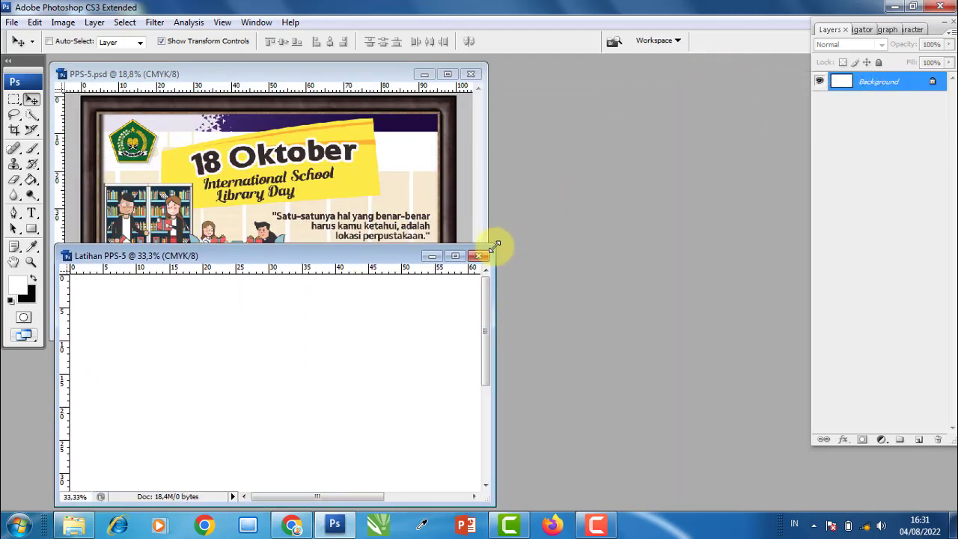
pyautogui.moveTo(419, 254); pyautogui.dragTo(683, 236)
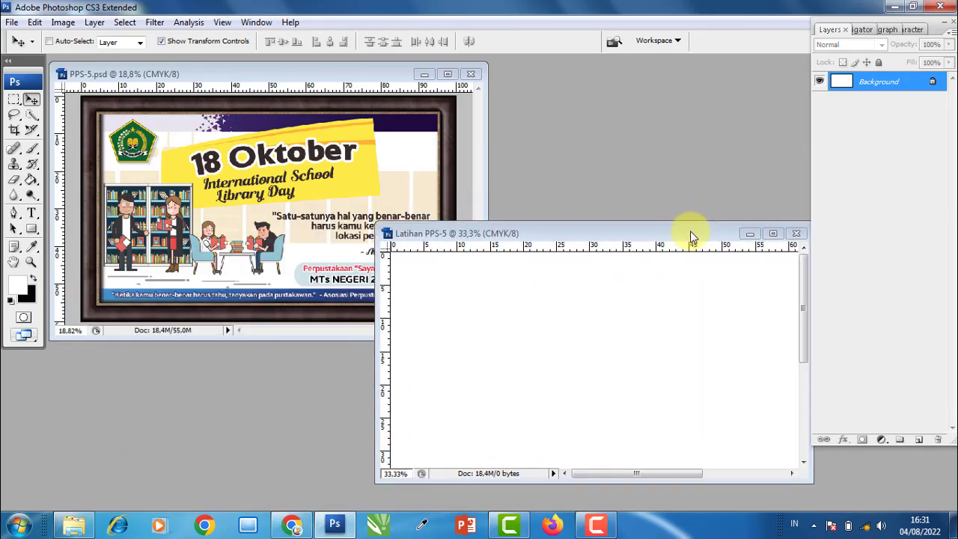
pyautogui.scroll(-2, 637, 331)
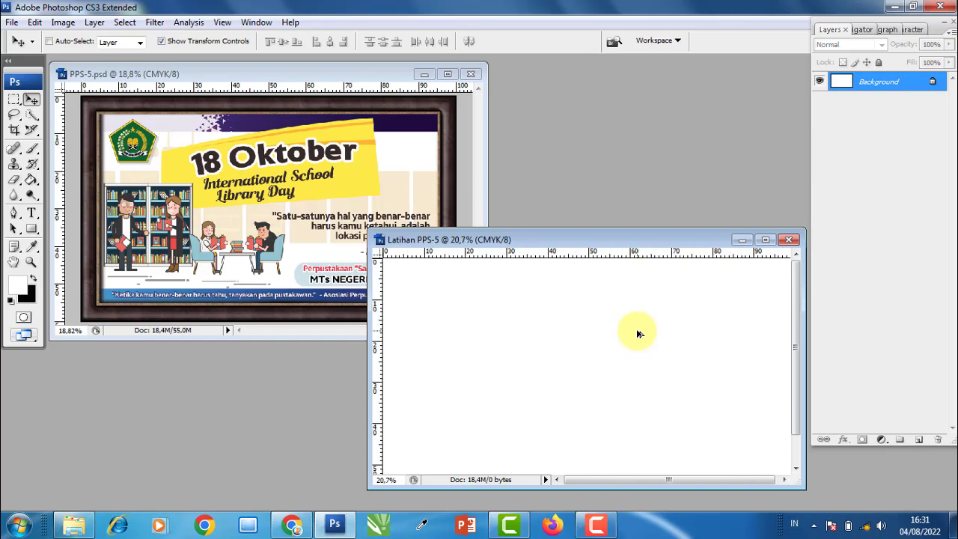
pyautogui.scroll(-1, 637, 333)
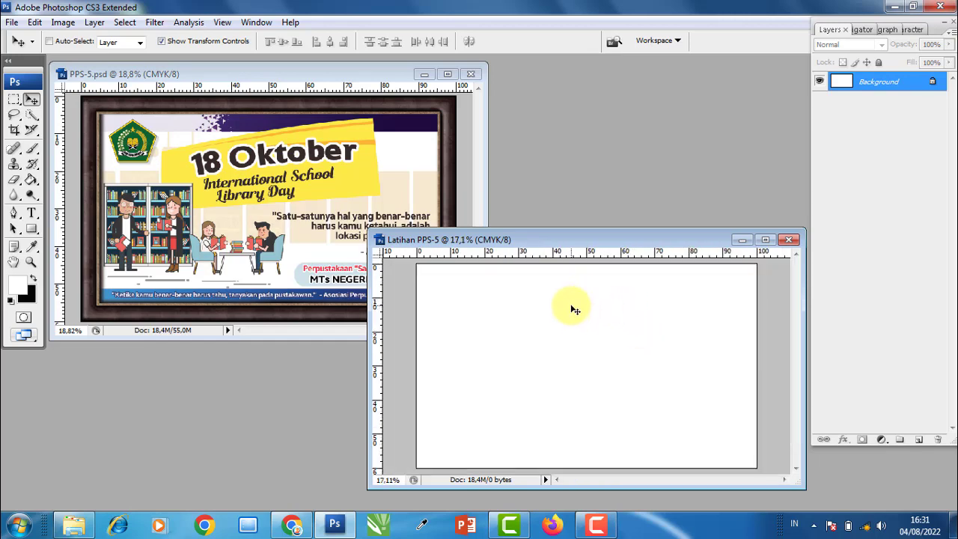
# - Drag Frame.png from the Bahan folder onto Photoshop to open it
pyautogui.click(73, 523)
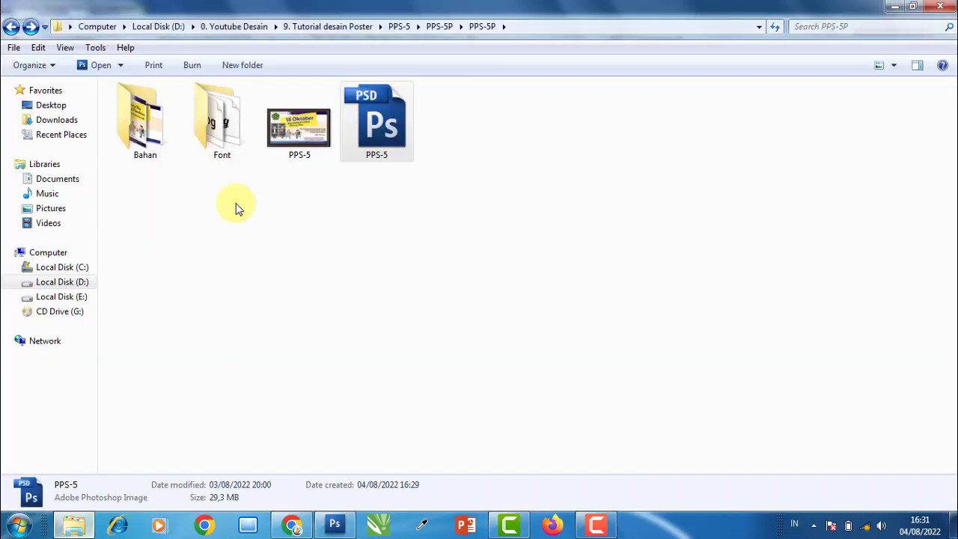
pyautogui.doubleClick(152, 143)
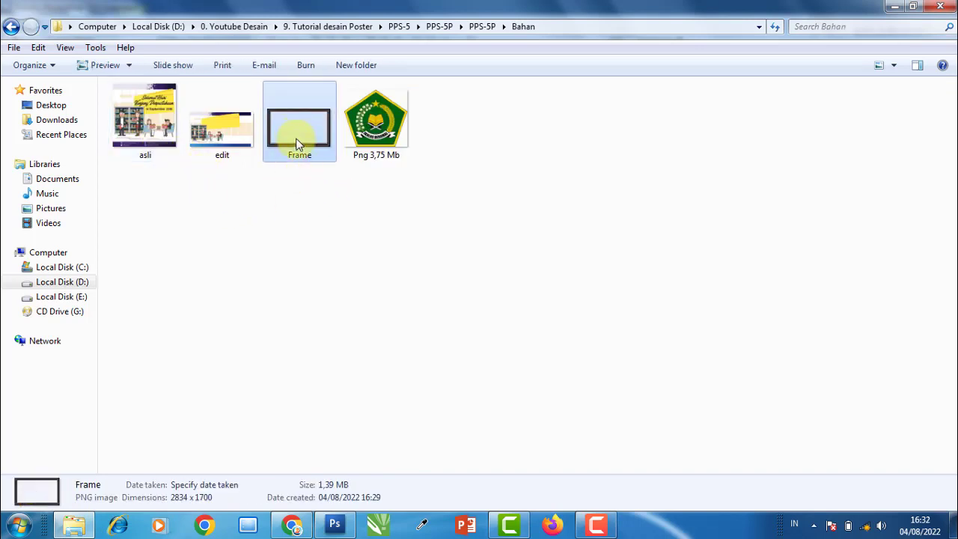
pyautogui.moveTo(298, 142)
pyautogui.mouseDown()
pyautogui.moveTo(341, 528)
pyautogui.moveTo(187, 404)
pyautogui.mouseUp()
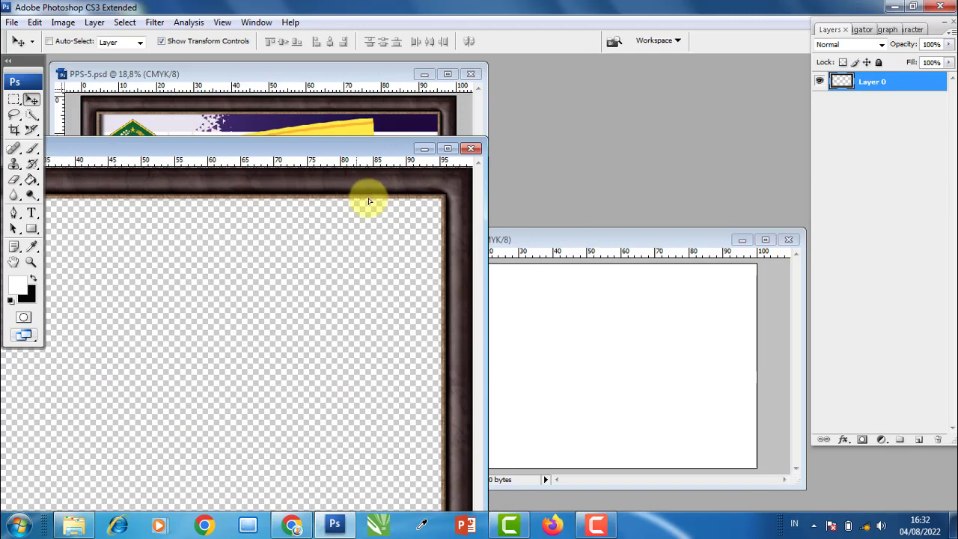
# - Copy the wooden frame into Latihan PPS-5 as Layer 1 and close the Frame file
pyautogui.moveTo(368, 201); pyautogui.dragTo(623, 325)
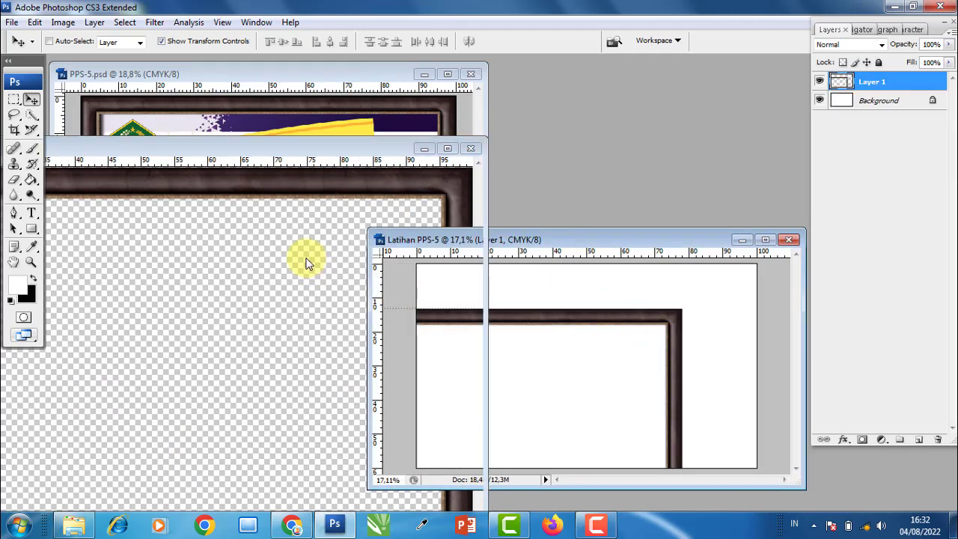
pyautogui.click(305, 261)
pyautogui.click(471, 150)
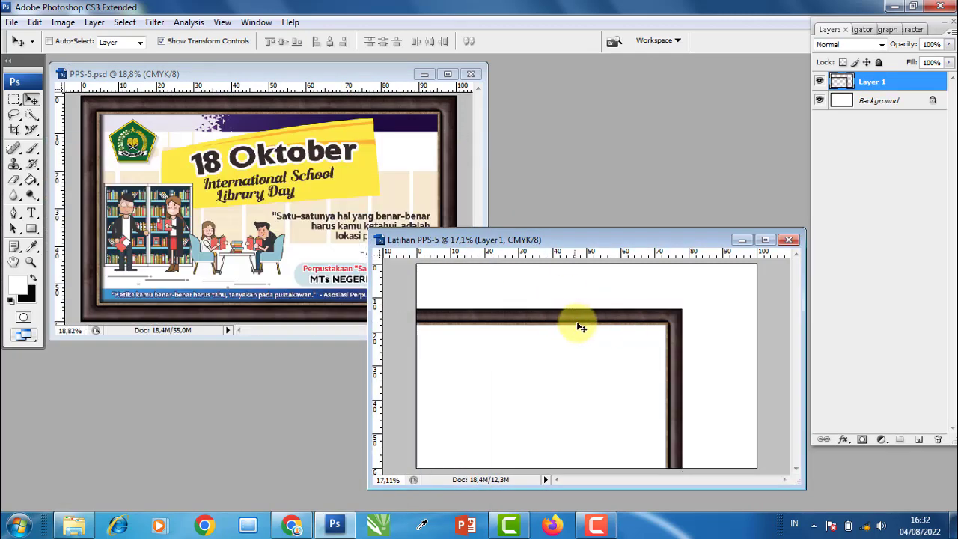
# - Centre the frame layer horizontally and vertically on the canvas
pyautogui.moveTo(580, 326); pyautogui.dragTo(618, 315)
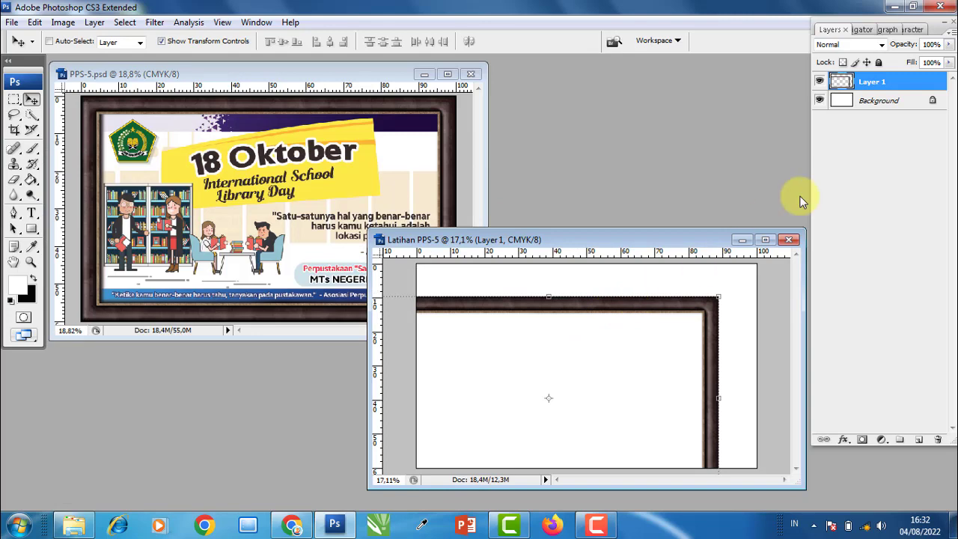
pyautogui.keyDown('shift'); pyautogui.click(893, 110); pyautogui.keyUp('shift')
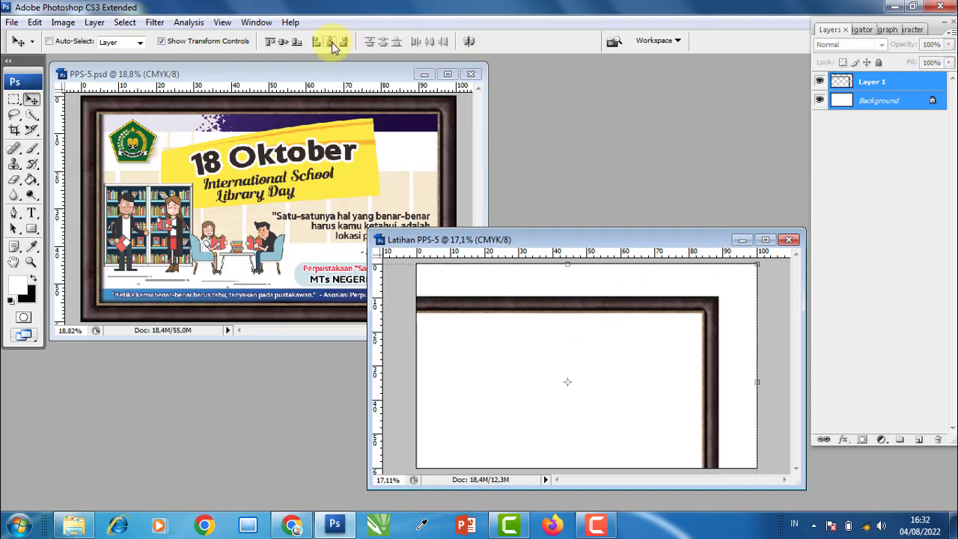
pyautogui.click(283, 43)
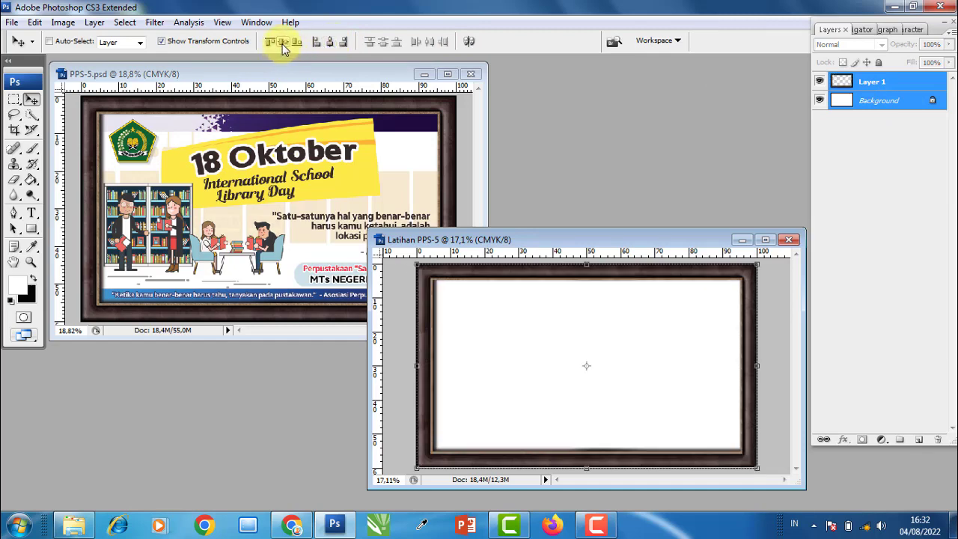
pyautogui.click(868, 82)
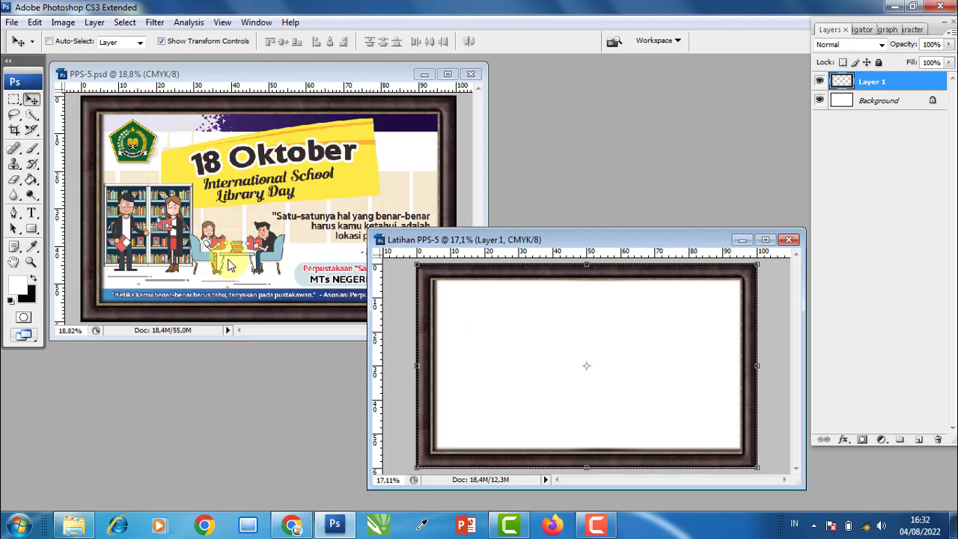
pyautogui.click(74, 524)
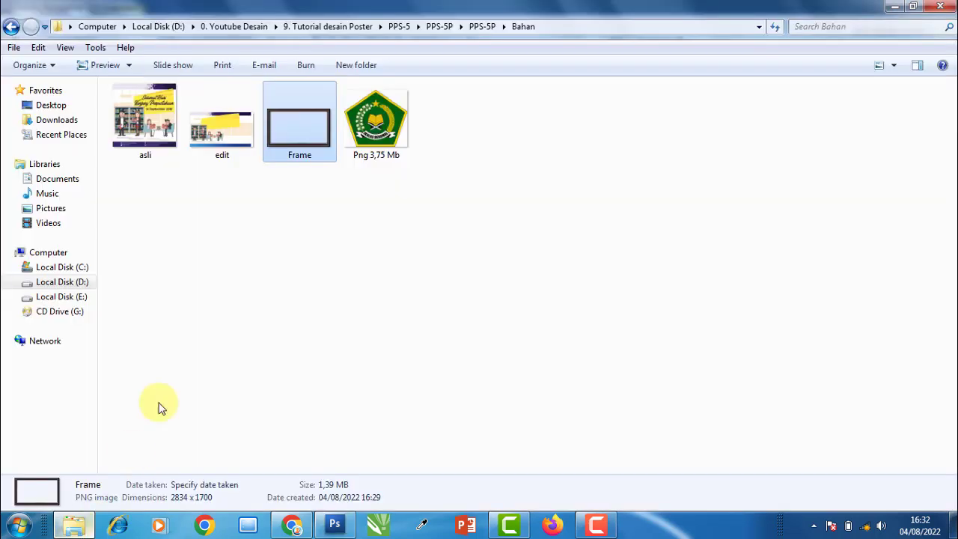
pyautogui.click(209, 236)
pyautogui.click(159, 153)
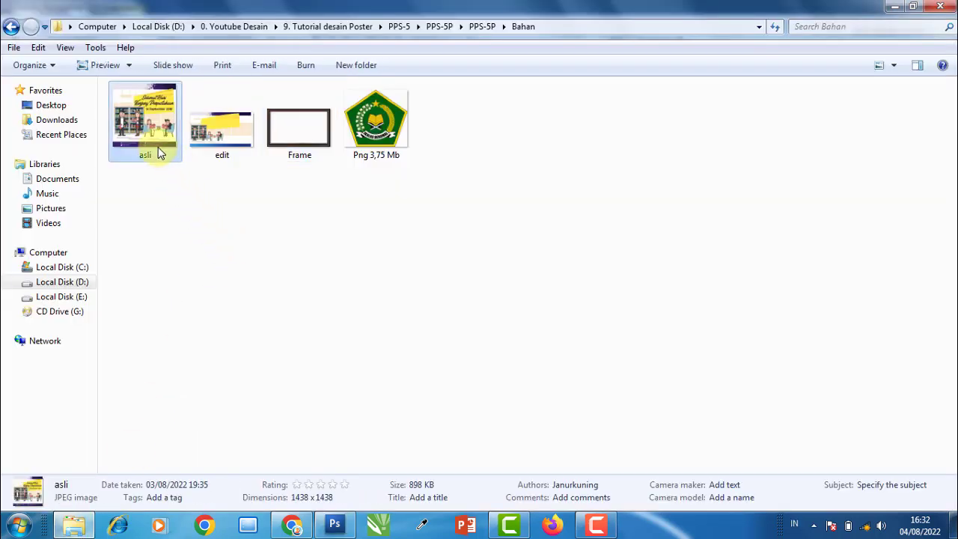
pyautogui.doubleClick(154, 109)
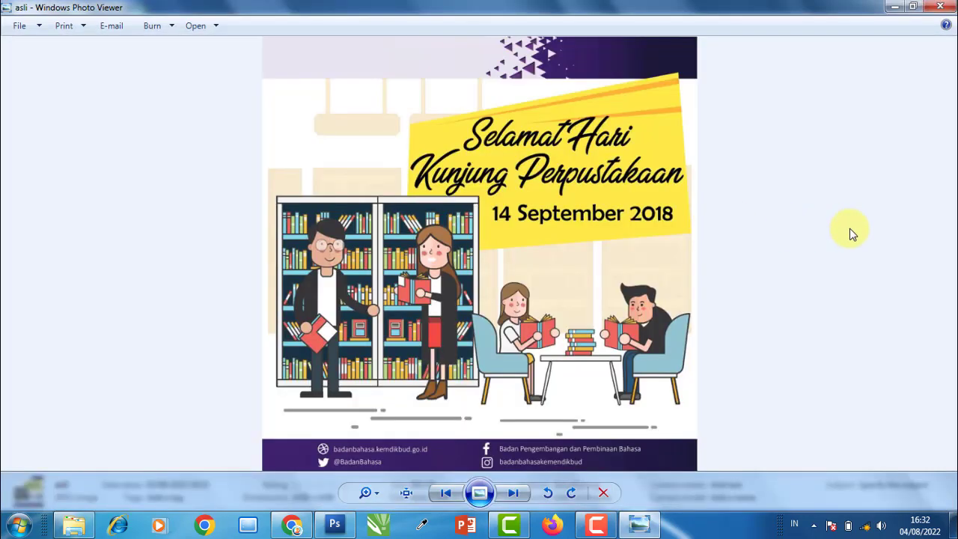
pyautogui.scroll(3, 508, 364)
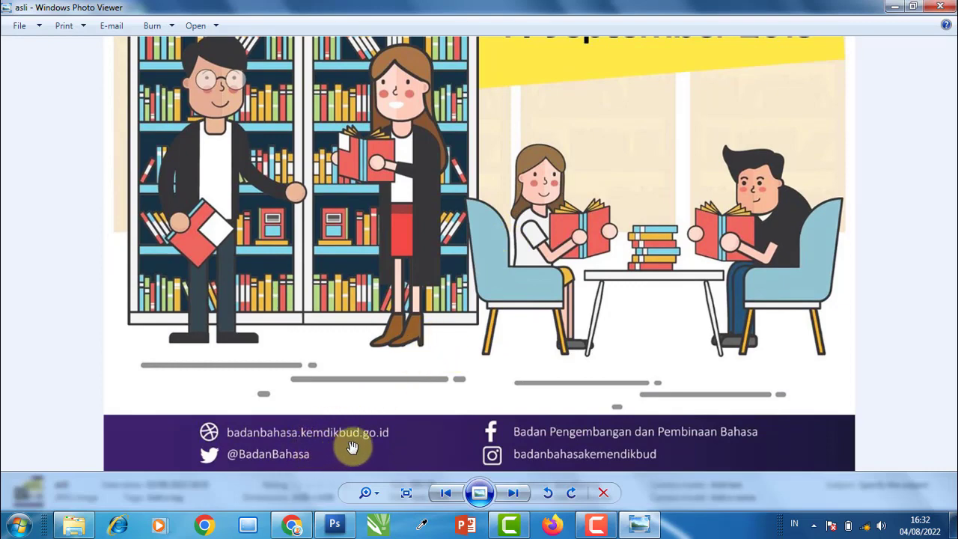
pyautogui.scroll(-1, 527, 385)
pyautogui.scroll(-3, 528, 386)
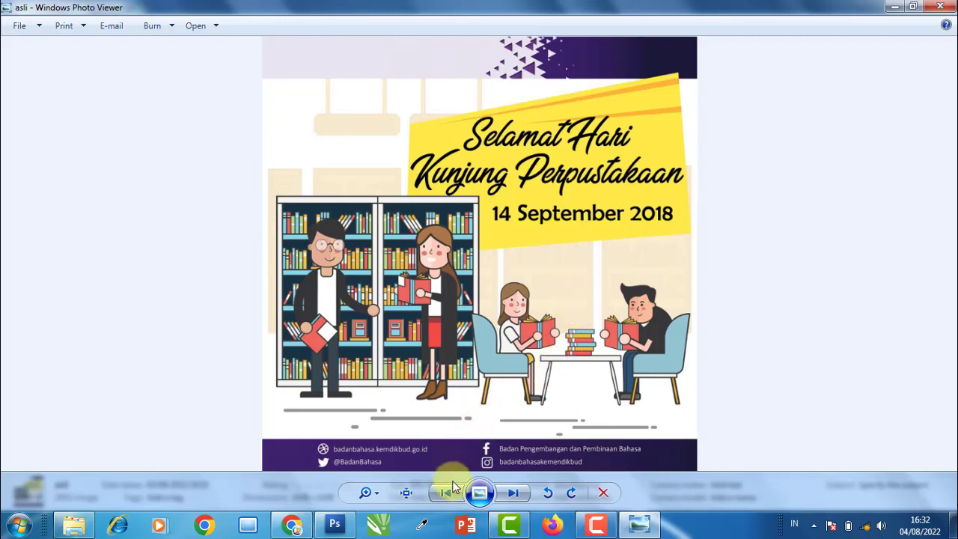
pyautogui.click(513, 492)
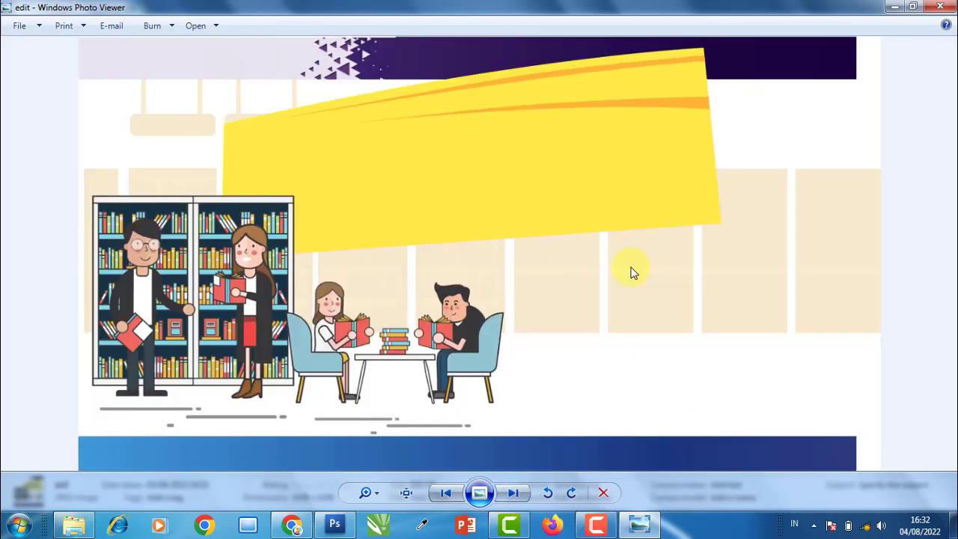
pyautogui.click(447, 494)
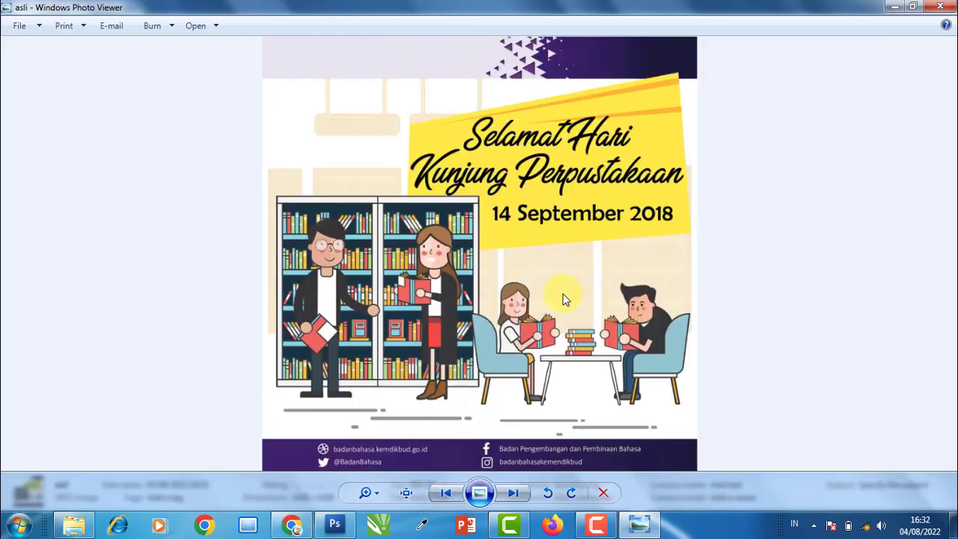
pyautogui.click(517, 491)
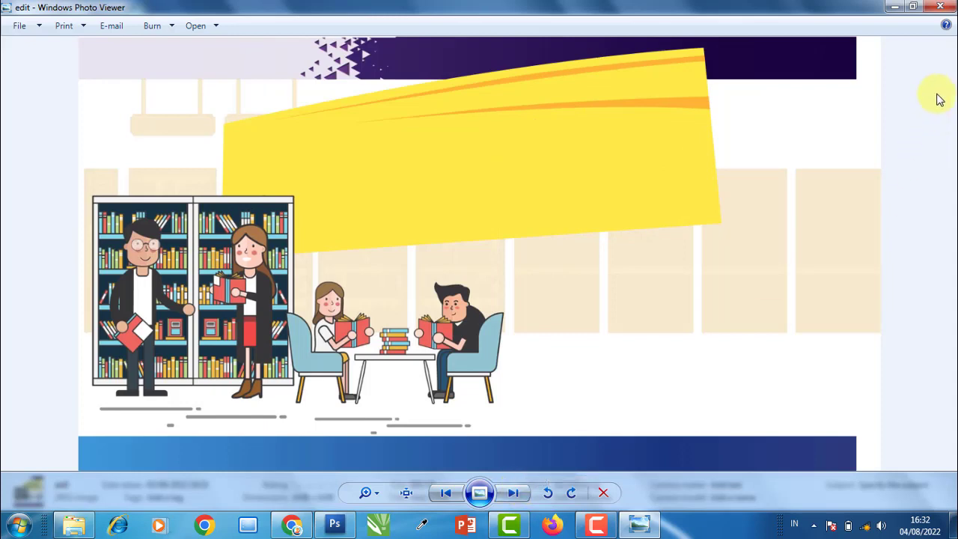
pyautogui.click(937, 7)
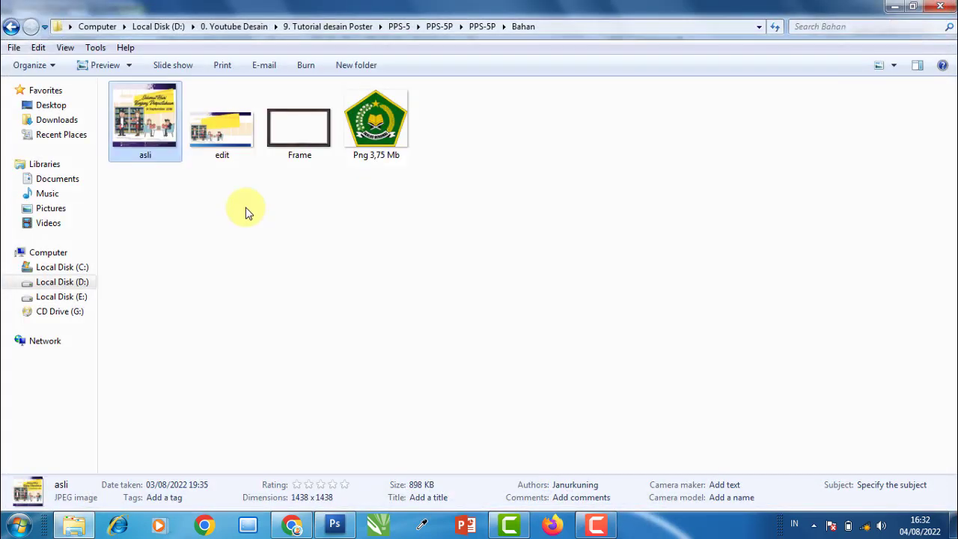
# - Bring asli.jpg into Latihan PPS-5 as Layer 2 and close the asli file
pyautogui.moveTo(131, 118); pyautogui.dragTo(187, 427)
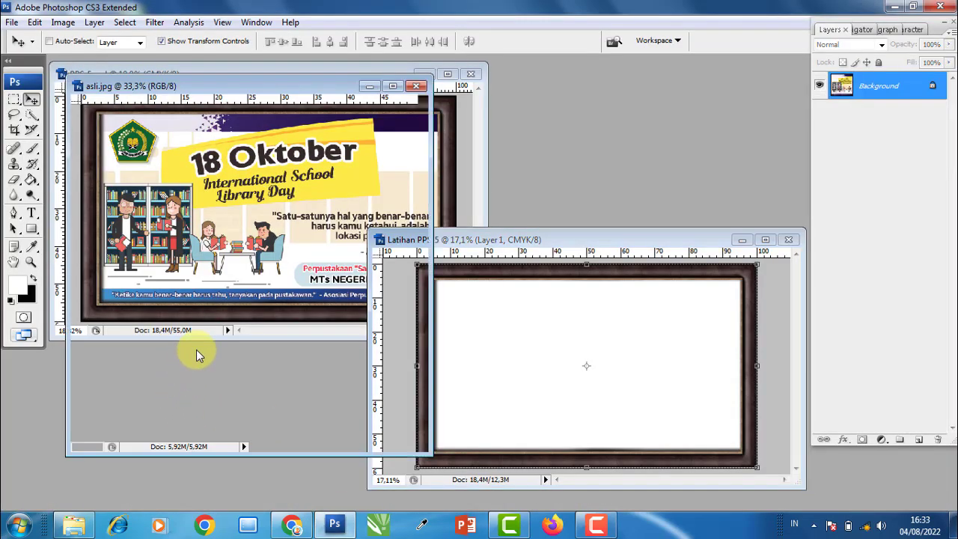
pyautogui.moveTo(196, 350); pyautogui.dragTo(552, 375)
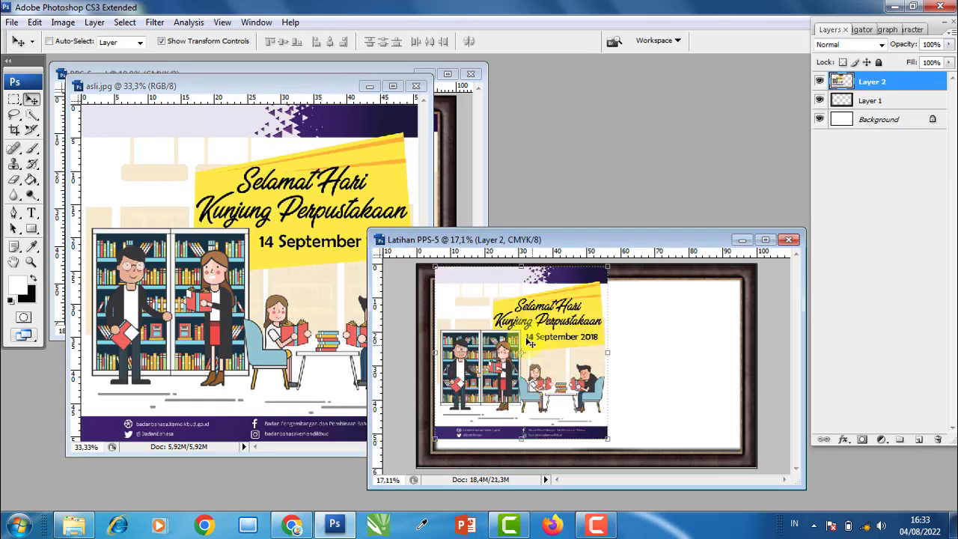
pyautogui.click(418, 88)
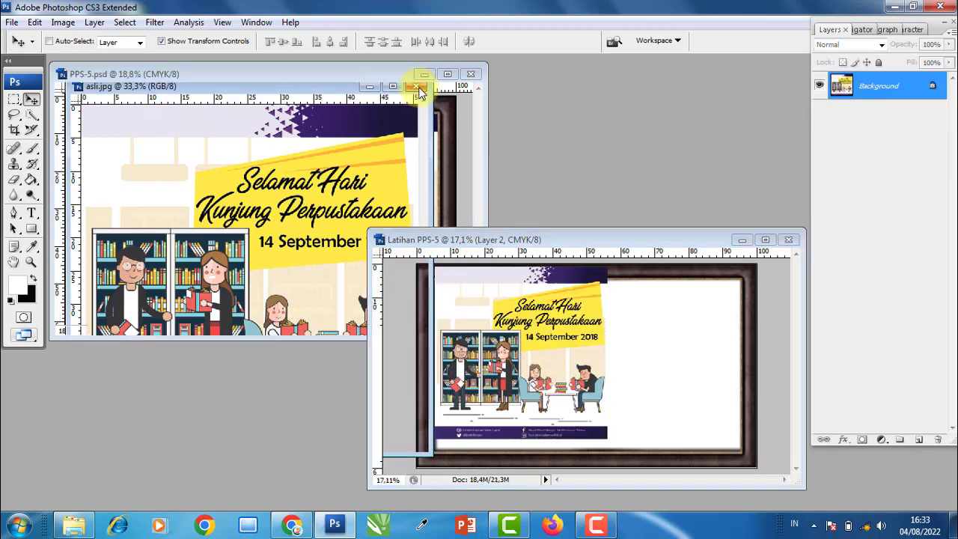
pyautogui.moveTo(549, 306)
pyautogui.mouseDown()
pyautogui.moveTo(560, 330)
pyautogui.moveTo(556, 320)
pyautogui.mouseUp()
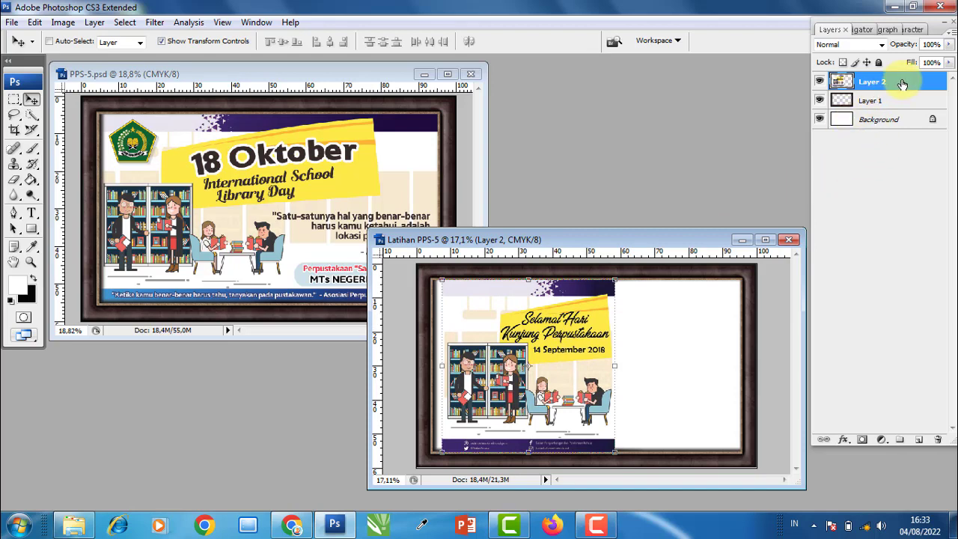
# - Move Layer 2 below the frame, centre it vertically, and nudge it left
pyautogui.moveTo(901, 81); pyautogui.dragTo(898, 101)
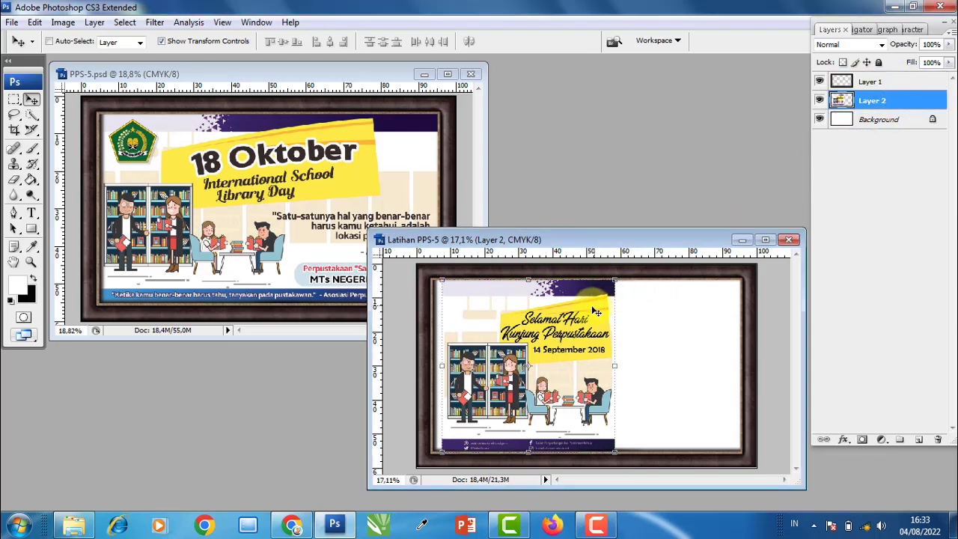
pyautogui.keyDown('shift'); pyautogui.click(873, 120); pyautogui.keyUp('shift')
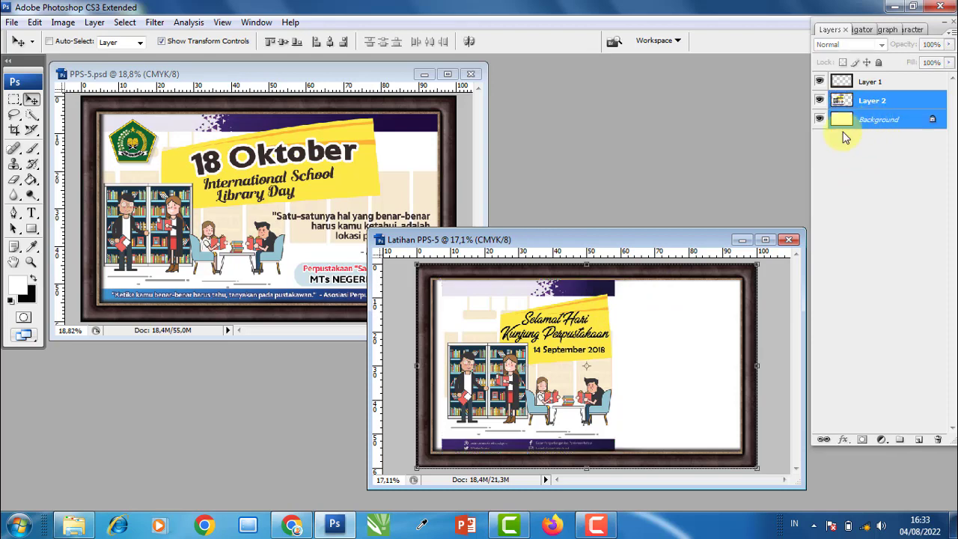
pyautogui.click(283, 43)
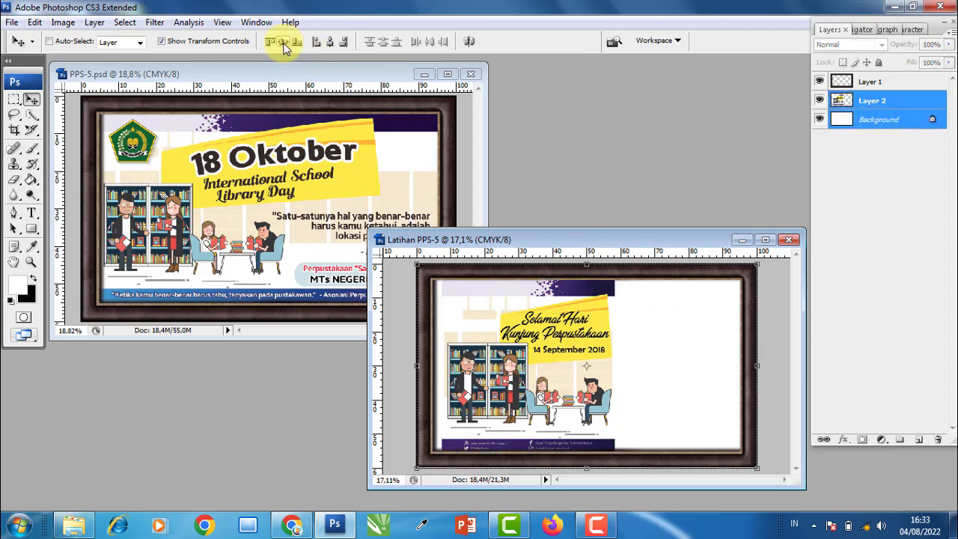
pyautogui.click(897, 102)
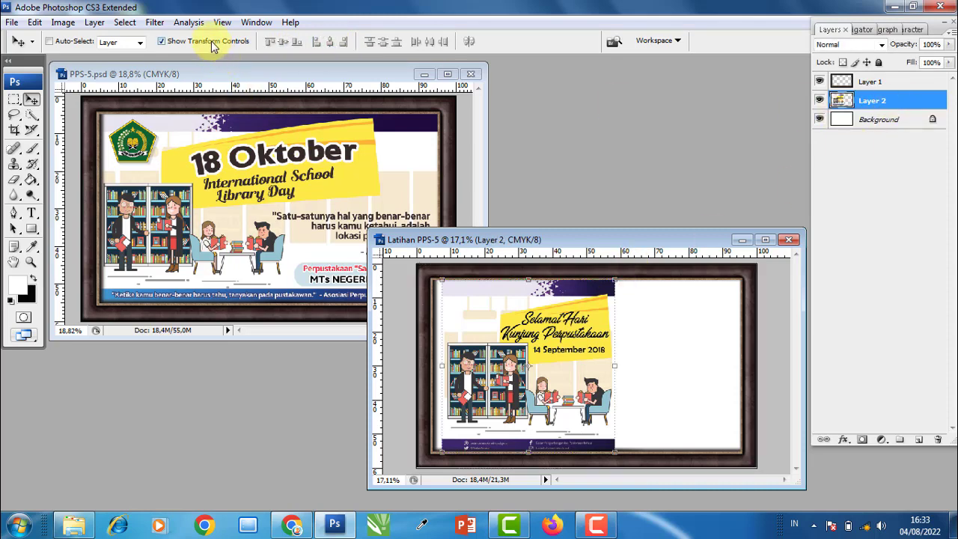
pyautogui.hotkey('shift', 'Left')
pyautogui.hotkey('shift', 'Left')
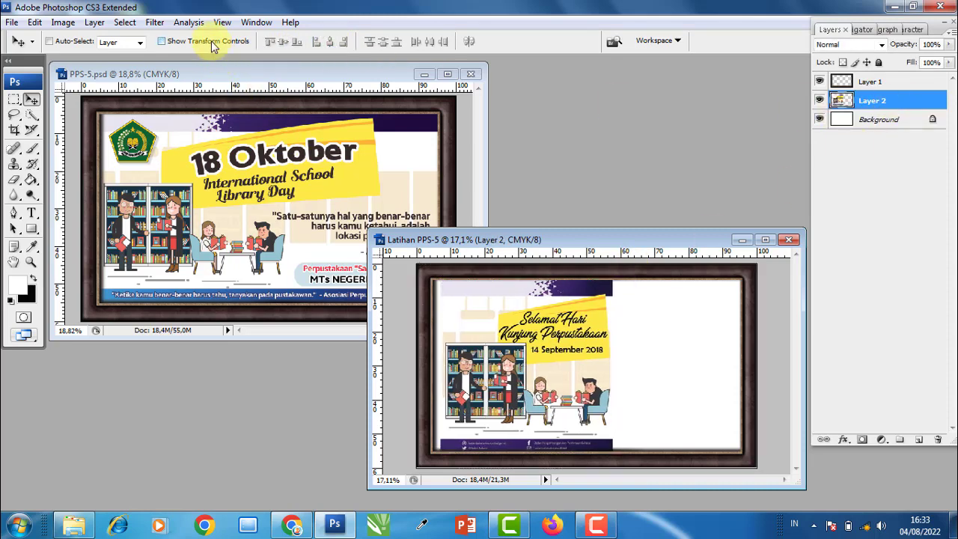
pyautogui.hotkey('shift', 'Left')
pyautogui.hotkey('shift', 'Left')
pyautogui.hotkey('shift', 'Left')
pyautogui.hotkey('shift', 'Left')
pyautogui.hotkey('shift', 'Left')
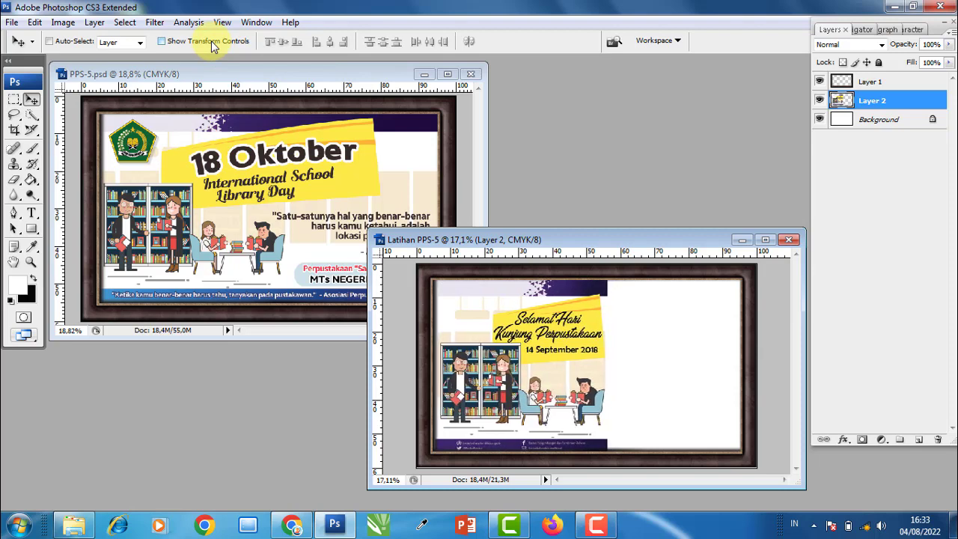
pyautogui.hotkey('shift', 'Left')
pyautogui.hotkey('shift', 'Left')
pyautogui.hotkey('shift', 'Left')
pyautogui.hotkey('shift', 'Left')
pyautogui.hotkey('shift', 'Left')
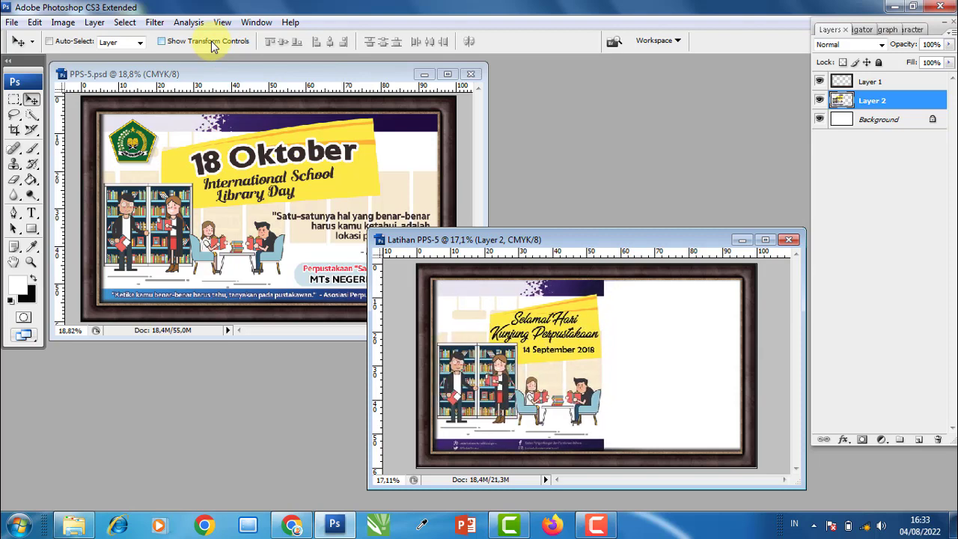
pyautogui.hotkey('shift', 'Left')
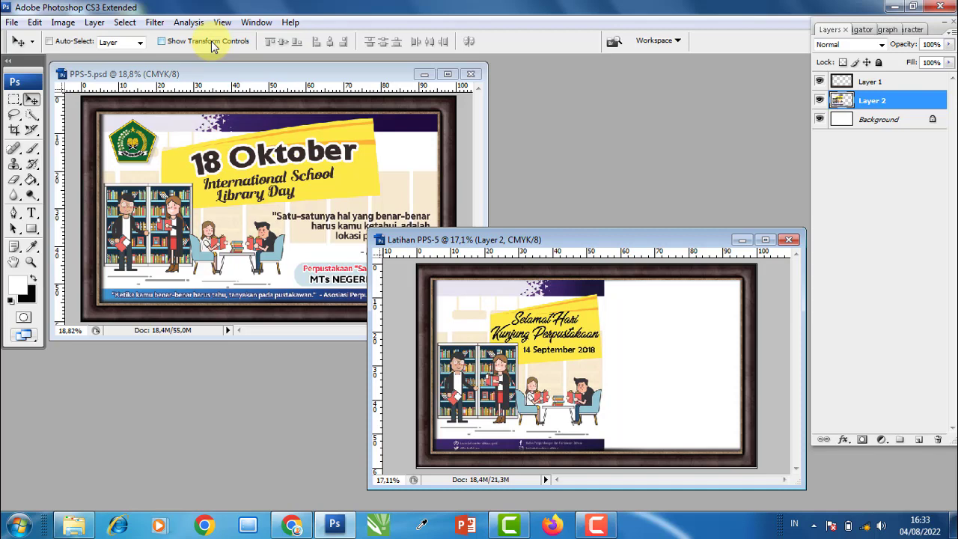
pyautogui.hotkey('shift', 'Left')
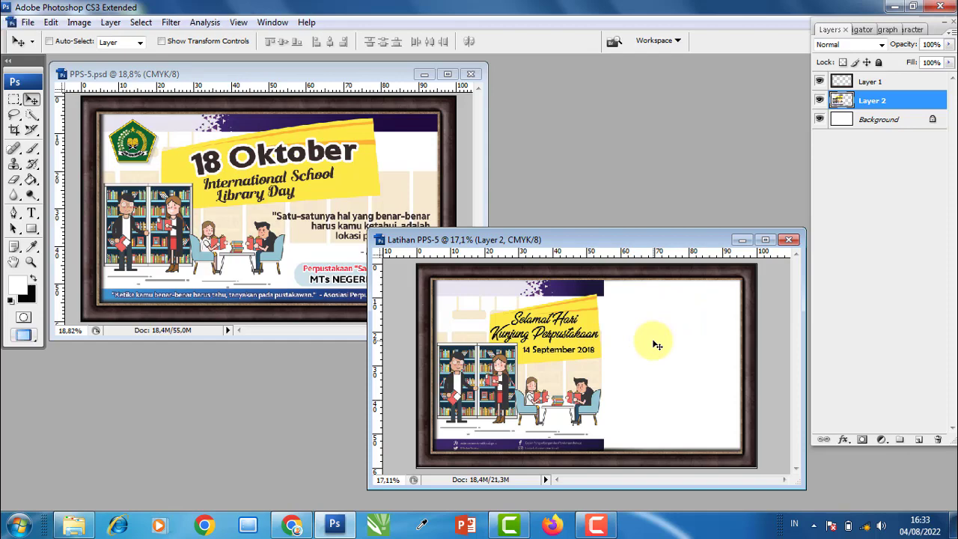
# - Draw rectangle Shape 1 over the top-right white strip beside the navy banner
pyautogui.press('f')
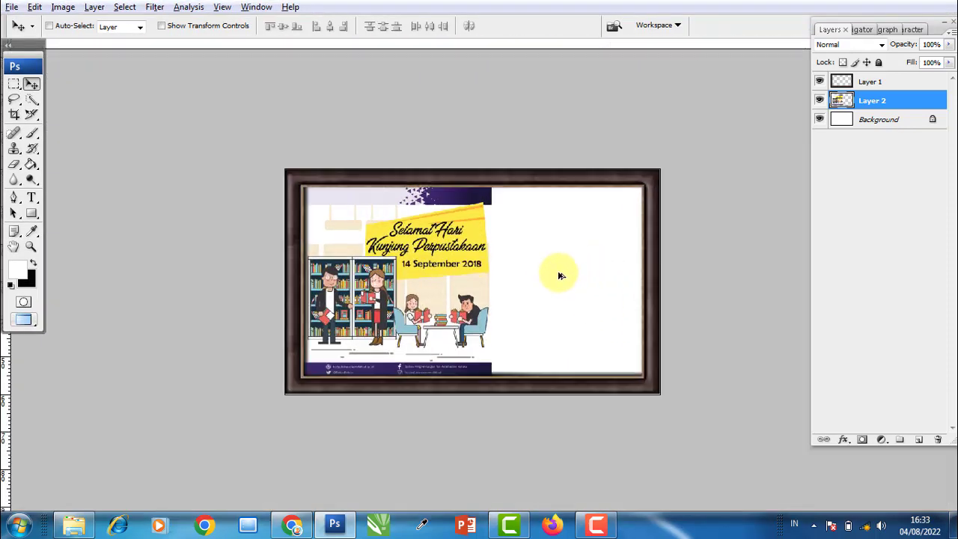
pyautogui.scroll(1, 557, 271)
pyautogui.scroll(1, 625, 131)
pyautogui.scroll(1, 608, 131)
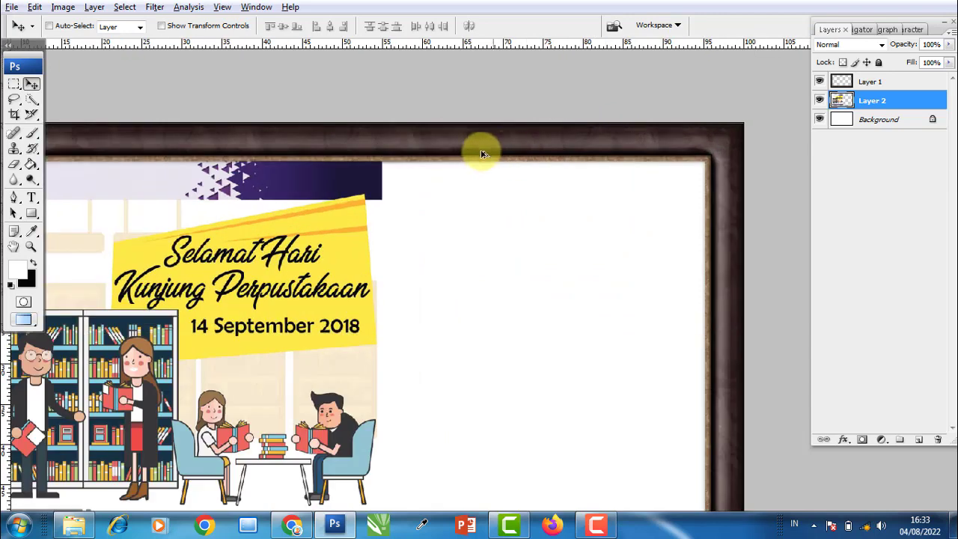
pyautogui.scroll(1, 348, 172)
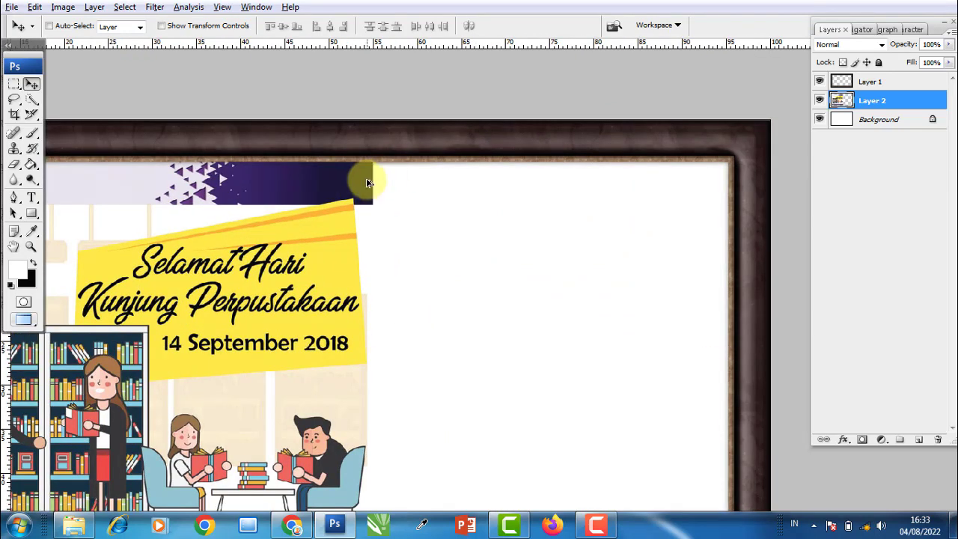
pyautogui.rightClick(31, 215)
pyautogui.click(75, 212)
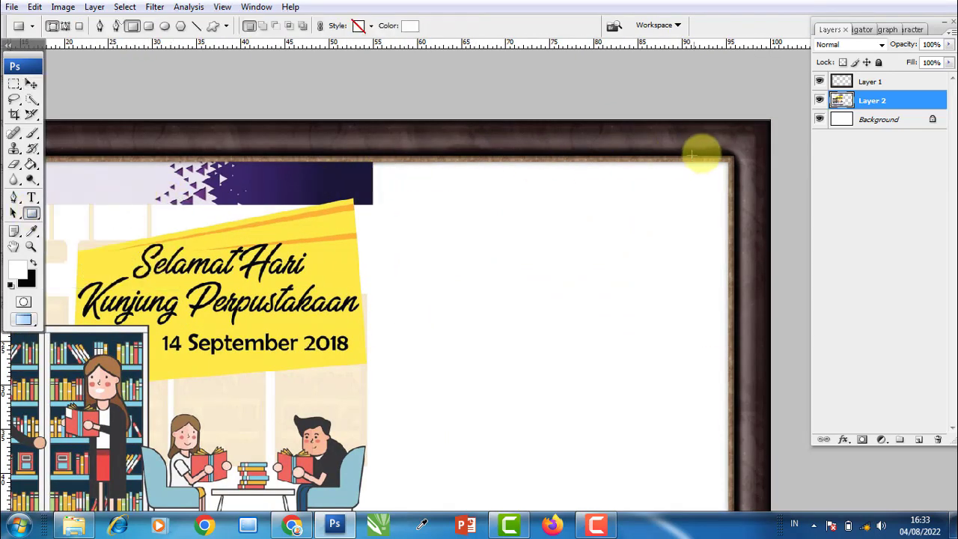
pyautogui.moveTo(754, 151); pyautogui.dragTo(362, 207)
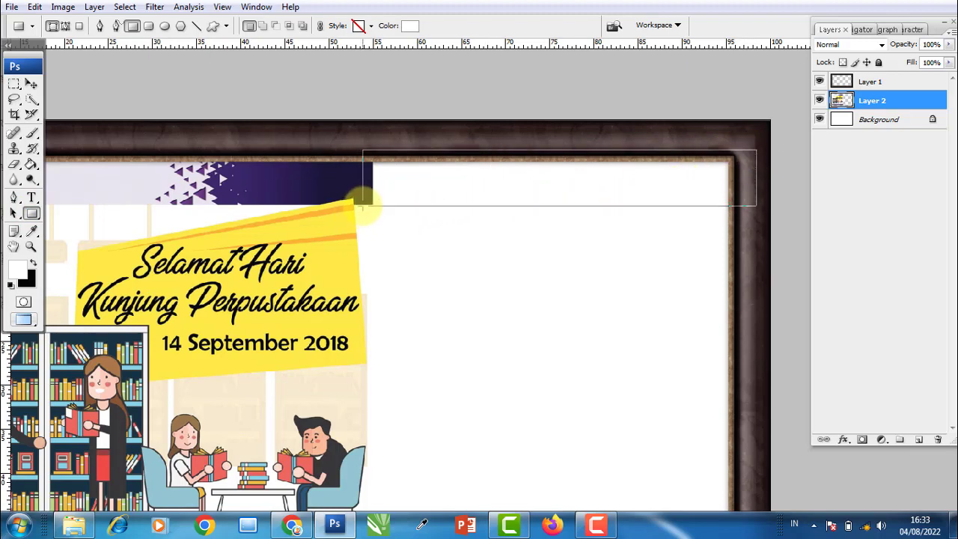
pyautogui.moveTo(362, 205); pyautogui.dragTo(363, 202)
pyautogui.scroll(2, 369, 199)
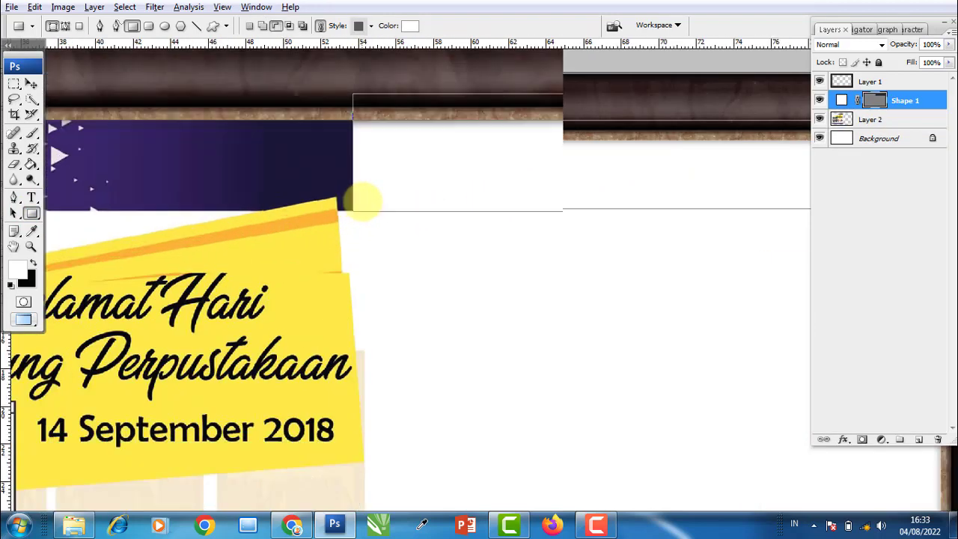
pyautogui.scroll(1, 359, 203)
pyautogui.click(31, 84)
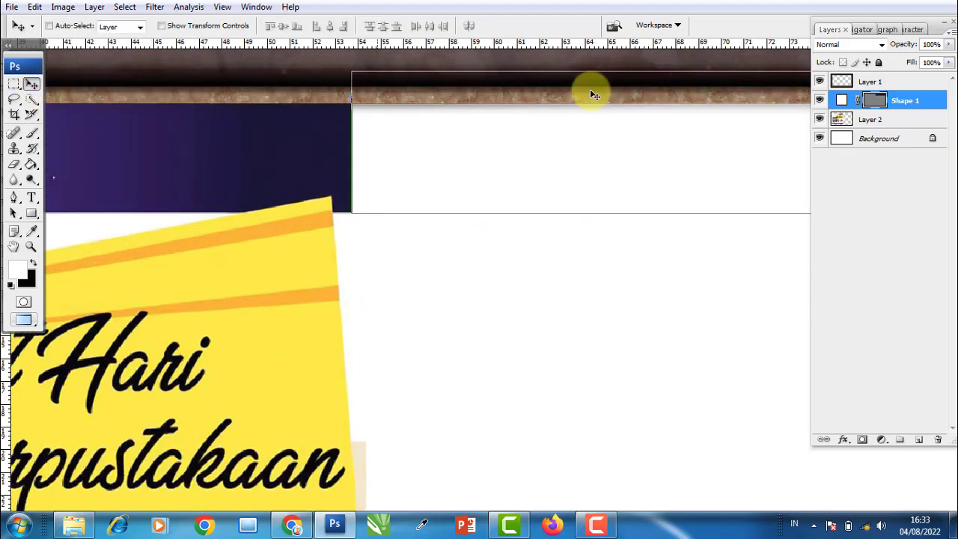
# - Give Shape 1 a Color Overlay sampled from the banner's dark navy
pyautogui.click(898, 119)
pyautogui.click(928, 105)
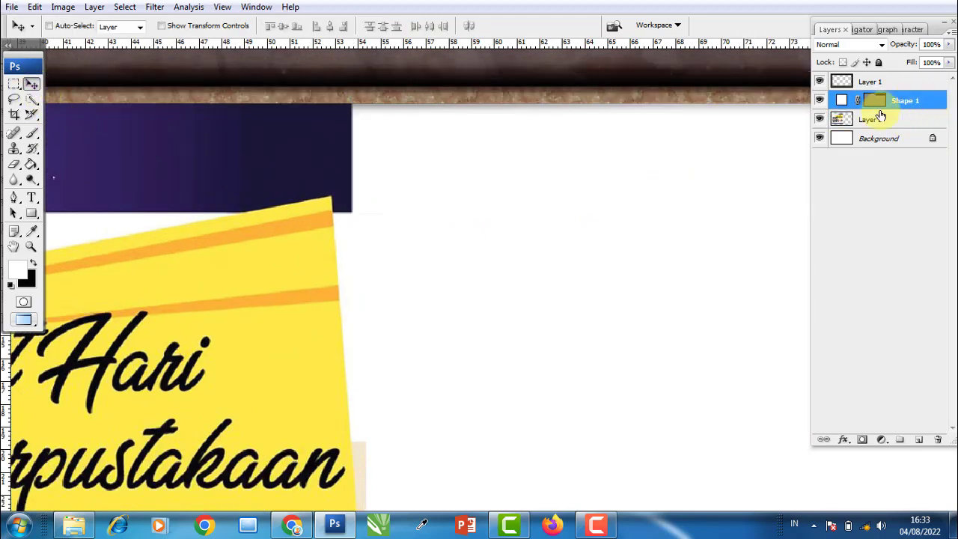
pyautogui.doubleClick(909, 108)
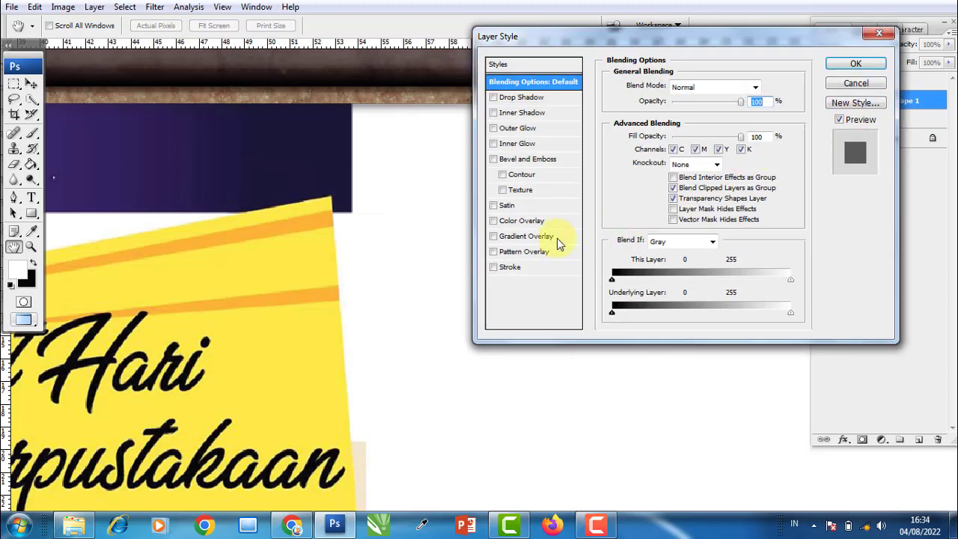
pyautogui.click(524, 220)
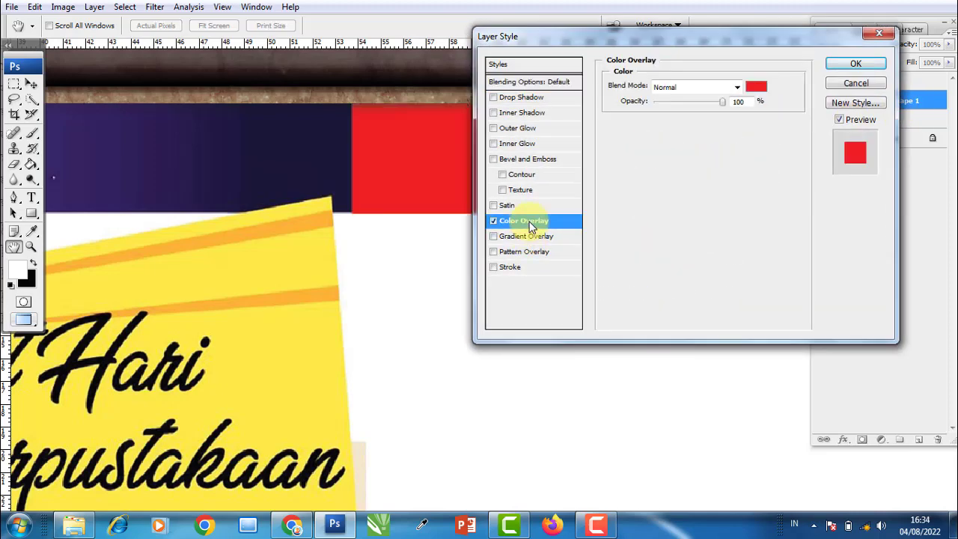
pyautogui.click(755, 88)
pyautogui.click(348, 166)
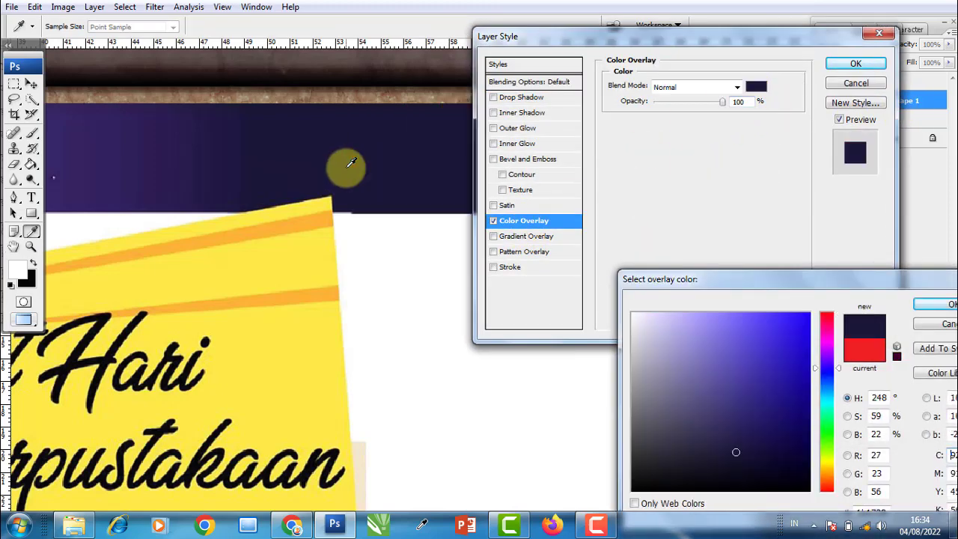
pyautogui.click(935, 304)
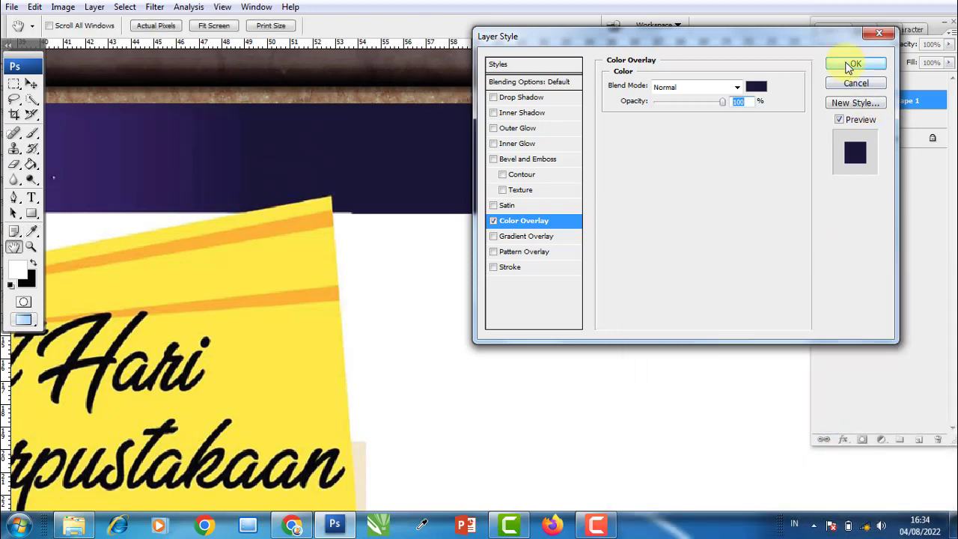
pyautogui.click(853, 64)
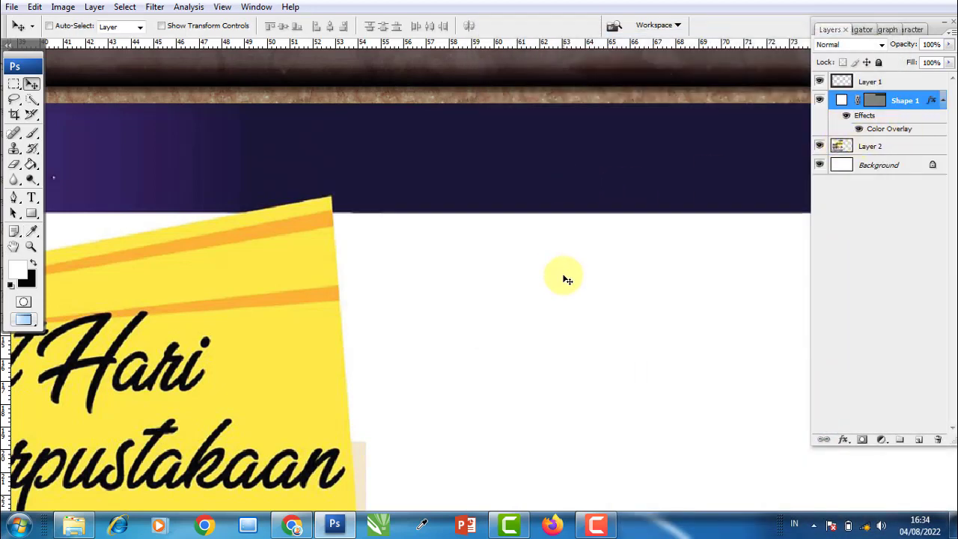
pyautogui.scroll(-1, 557, 278)
pyautogui.scroll(-1, 537, 250)
pyautogui.scroll(-1, 561, 240)
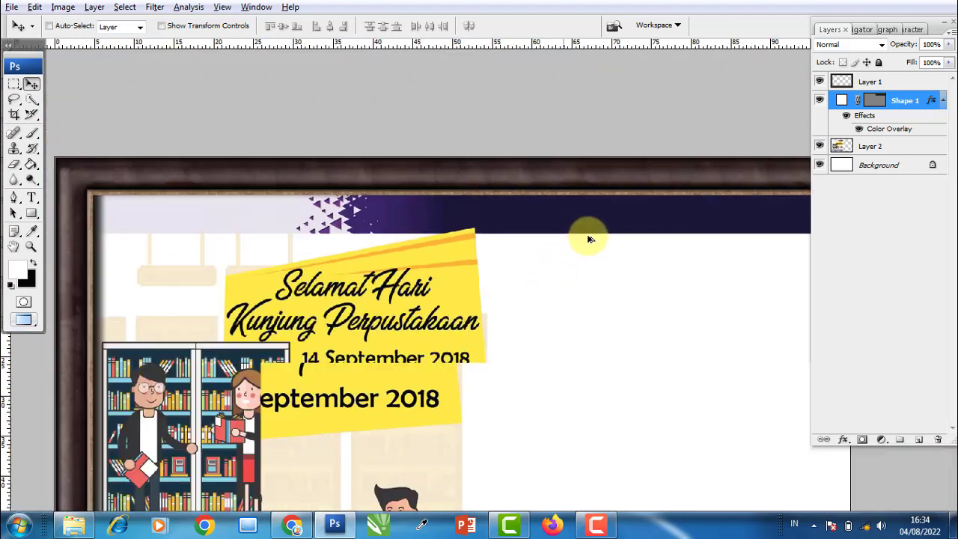
pyautogui.scroll(-1, 588, 235)
pyautogui.scroll(-1, 604, 256)
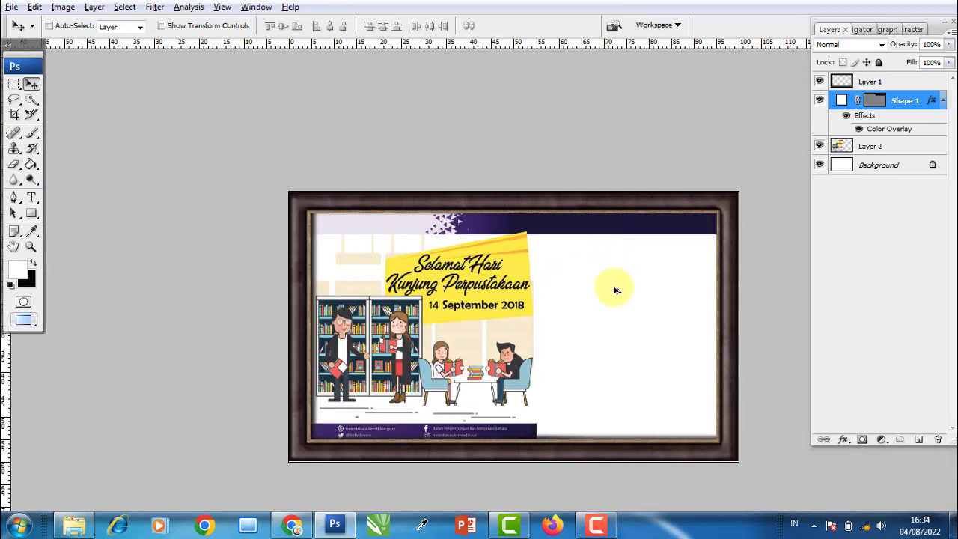
pyautogui.scroll(1, 583, 458)
pyautogui.scroll(1, 577, 449)
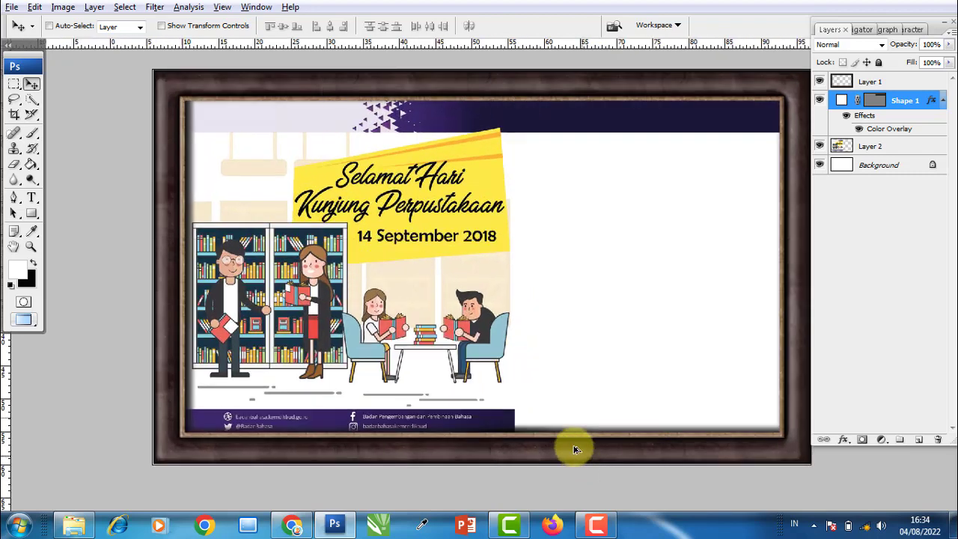
pyautogui.scroll(1, 573, 445)
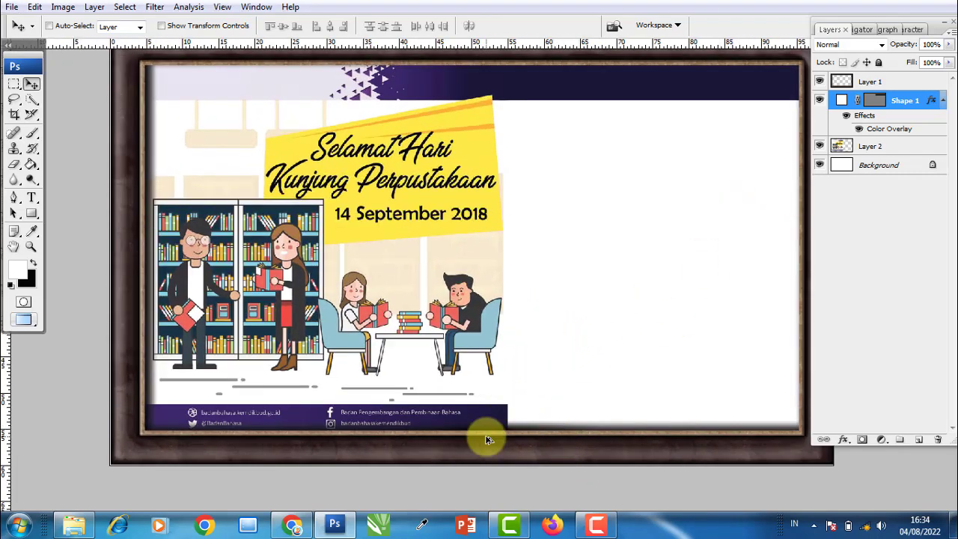
pyautogui.moveTo(669, 255); pyautogui.dragTo(615, 202)
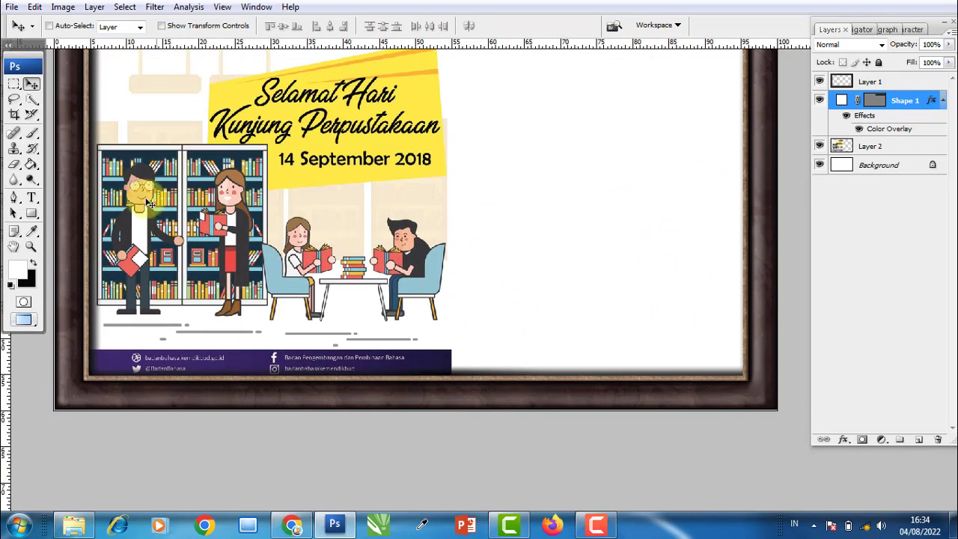
# - Draw rectangle Shape 2 across the poster's bottom footer bar
pyautogui.click(31, 213)
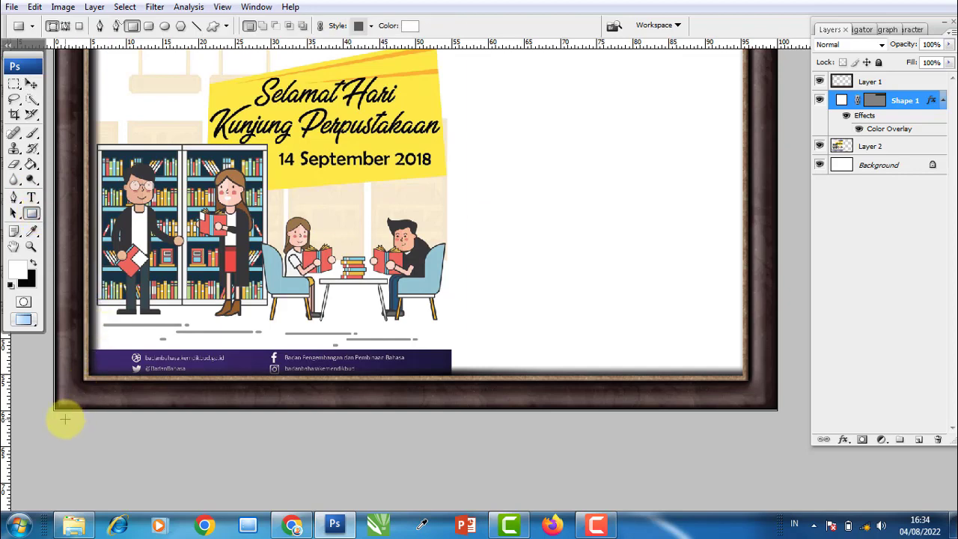
pyautogui.moveTo(65, 431)
pyautogui.mouseDown()
pyautogui.moveTo(300, 348)
pyautogui.moveTo(761, 349)
pyautogui.mouseUp()
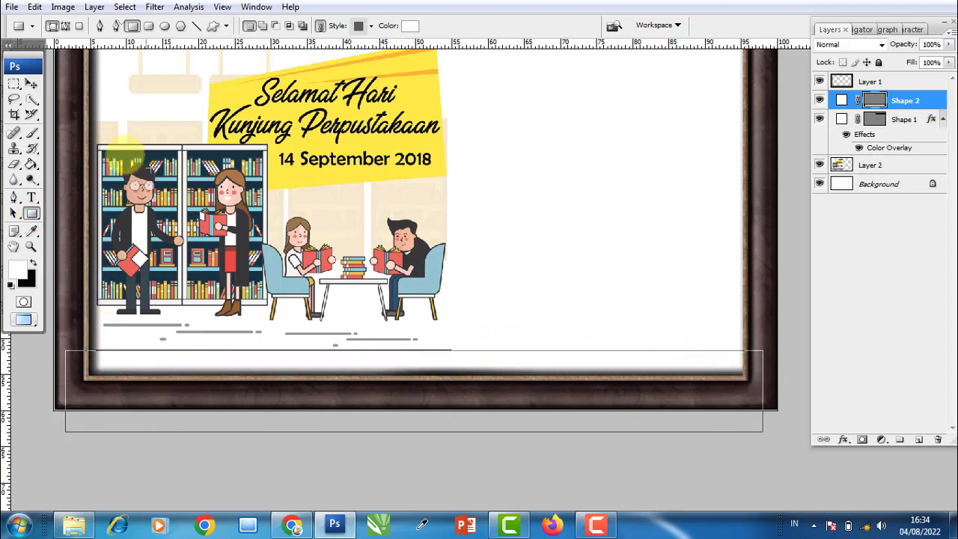
pyautogui.click(32, 85)
pyautogui.scroll(2, 406, 363)
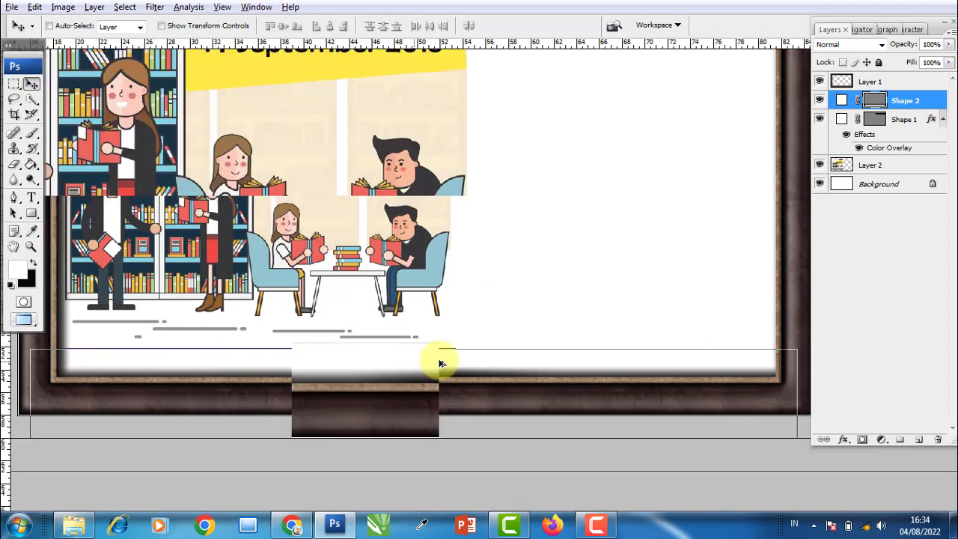
pyautogui.scroll(2, 439, 364)
pyautogui.scroll(2, 475, 349)
pyautogui.scroll(2, 508, 346)
pyautogui.scroll(2, 514, 336)
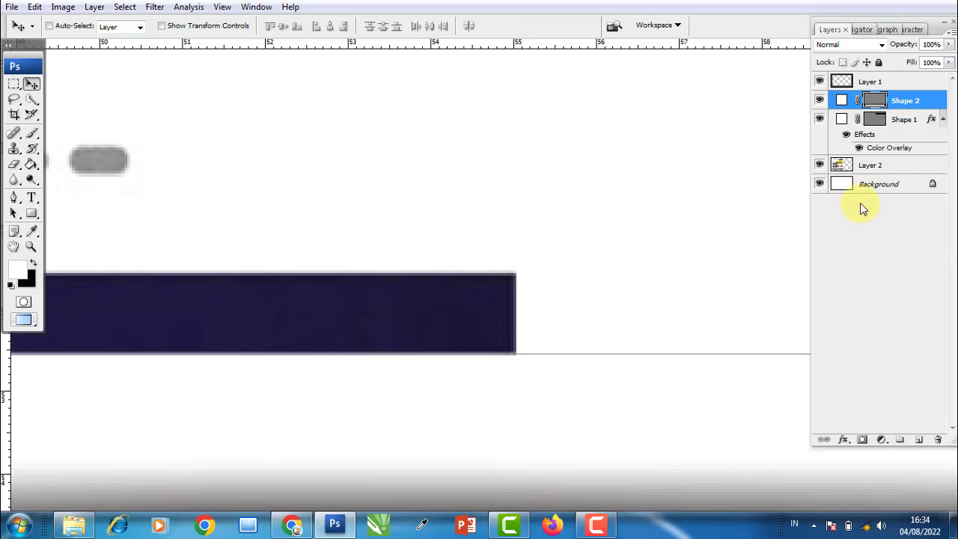
# - Give Shape 2 a Color Overlay sampled from the footer bar's dark navy
pyautogui.doubleClick(926, 101)
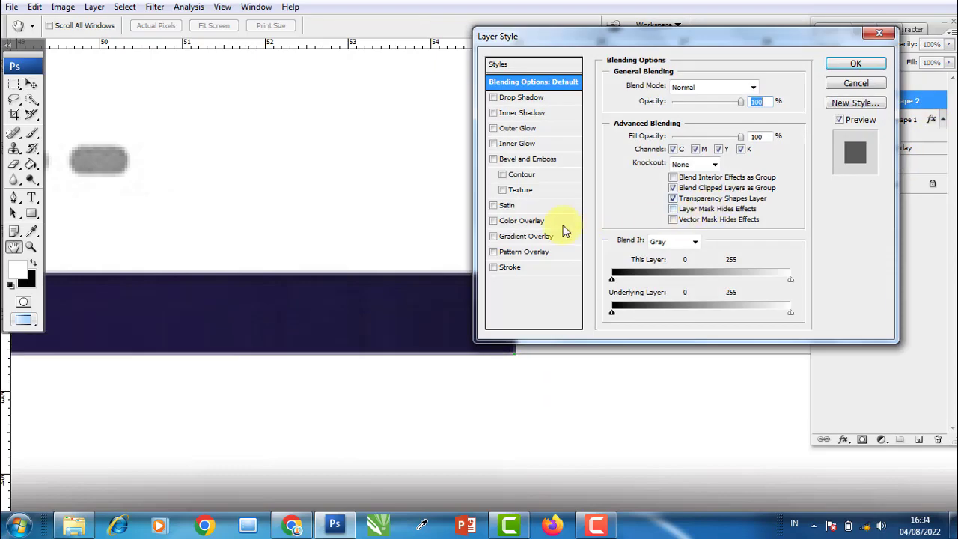
pyautogui.click(534, 222)
pyautogui.click(755, 90)
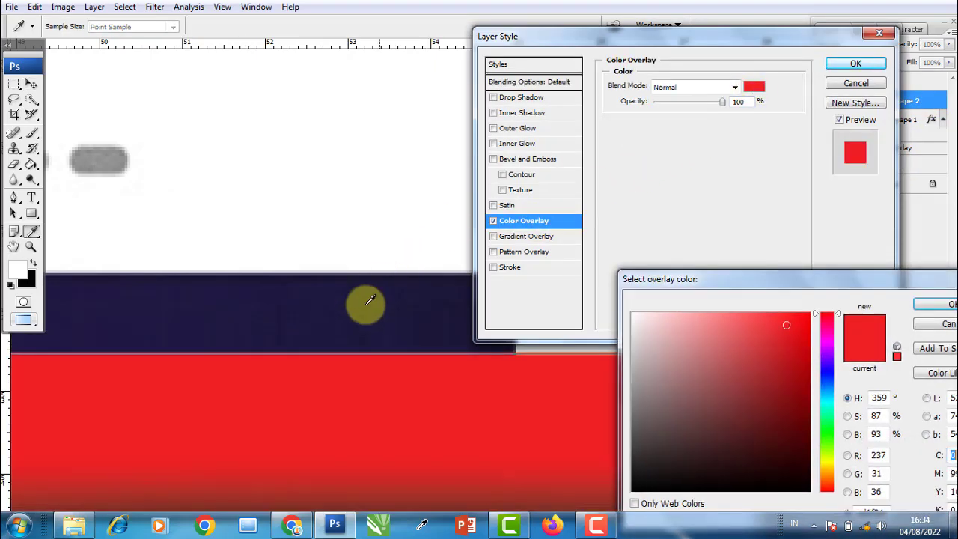
pyautogui.click(364, 306)
pyautogui.click(949, 308)
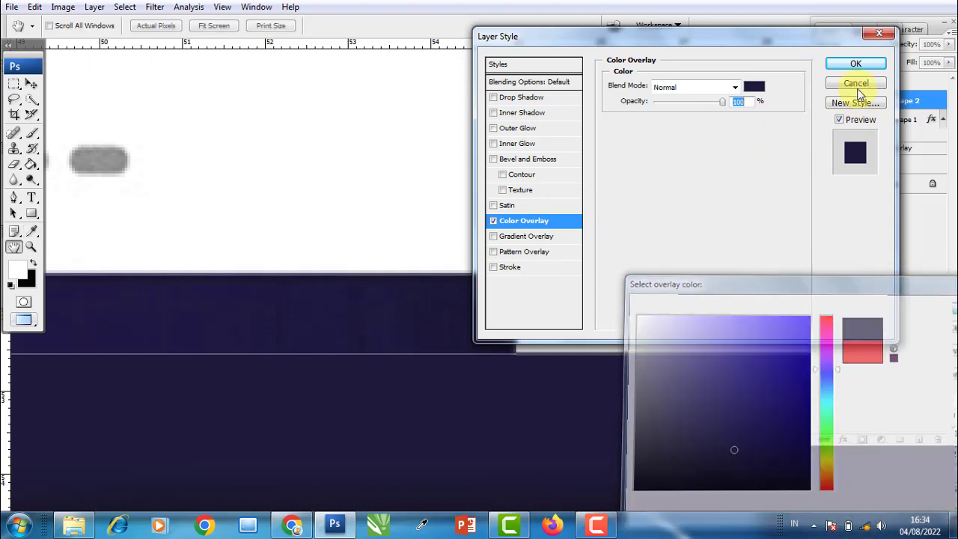
pyautogui.click(855, 64)
# - Nudge Shape 2 up three times to line up with the footer's top edge
pyautogui.click(941, 101)
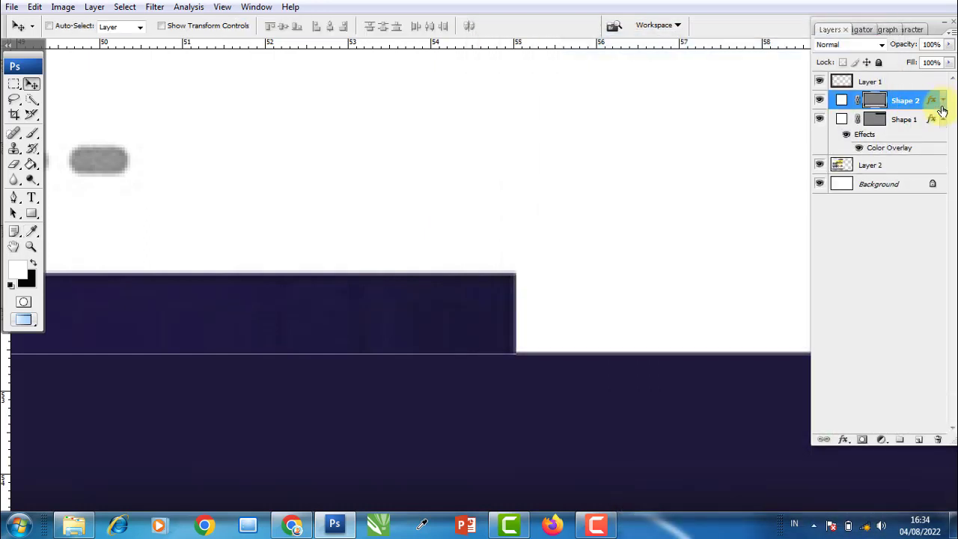
pyautogui.click(942, 120)
pyautogui.click(914, 140)
pyautogui.click(903, 100)
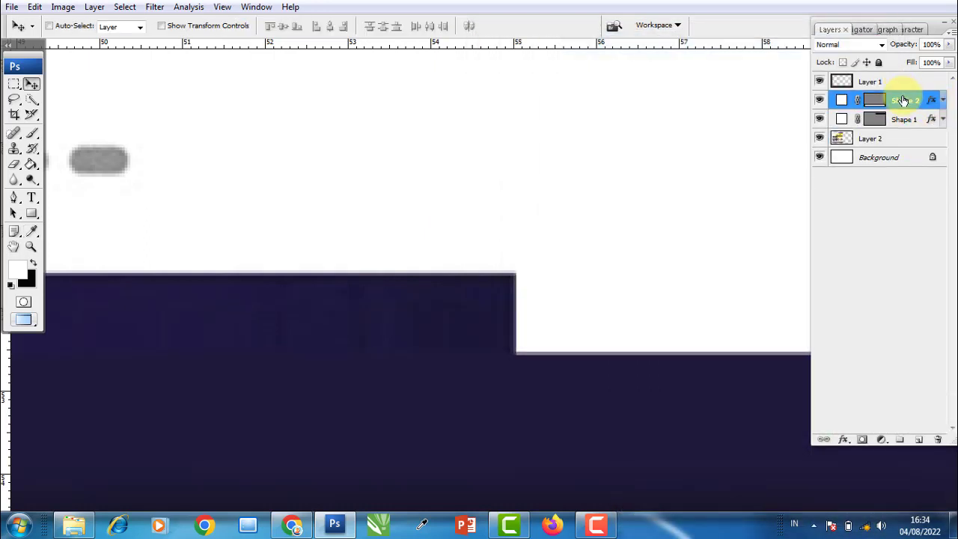
pyautogui.press('Up')
pyautogui.press('Up')
pyautogui.press('Up')
pyautogui.press('Up')
pyautogui.press('Up')
pyautogui.press('Up')
pyautogui.press('Up')
pyautogui.press('Up')
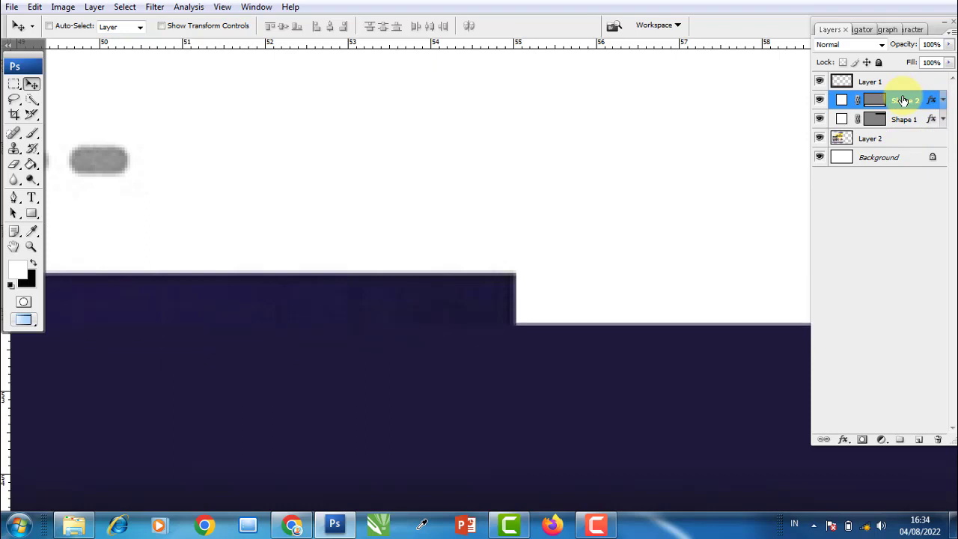
pyautogui.press('Up')
pyautogui.press('Up')
pyautogui.press('Up')
pyautogui.press('Up')
pyautogui.press('Up')
pyautogui.press('Up')
pyautogui.press('Up')
pyautogui.press('Up')
pyautogui.press('Up')
pyautogui.press('Up')
pyautogui.press('Up')
pyautogui.press('Up')
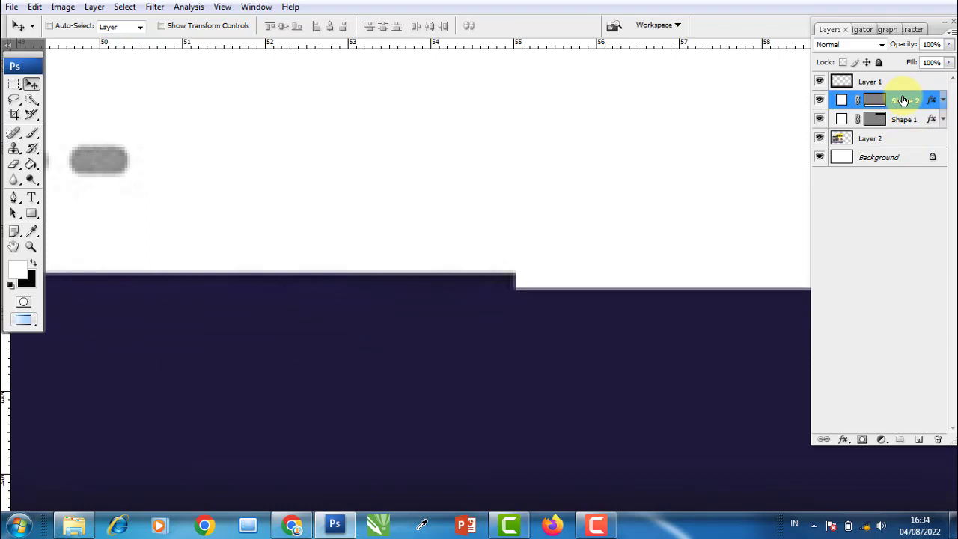
pyautogui.press('Up')
pyautogui.press('Up')
pyautogui.press('Up')
pyautogui.press('Up')
pyautogui.press('Up')
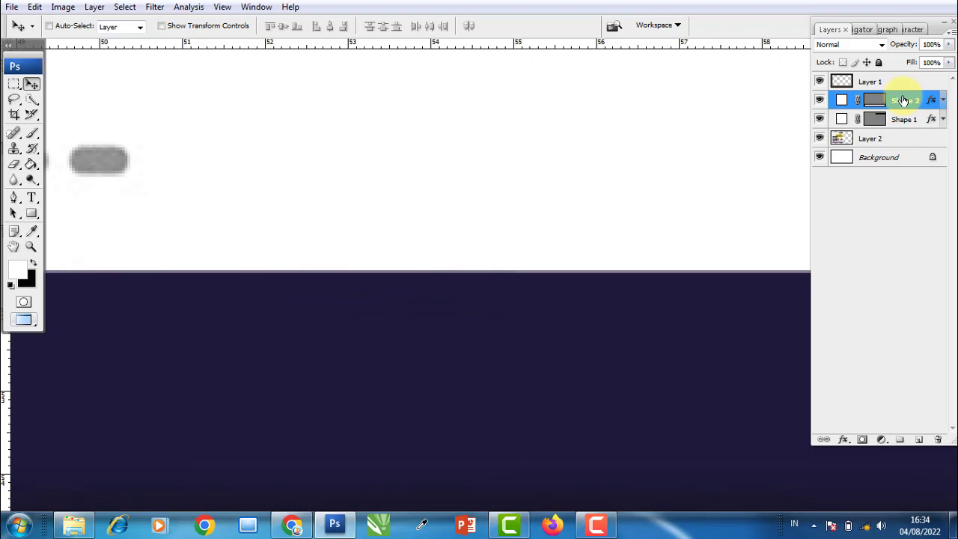
pyautogui.scroll(-1, 567, 169)
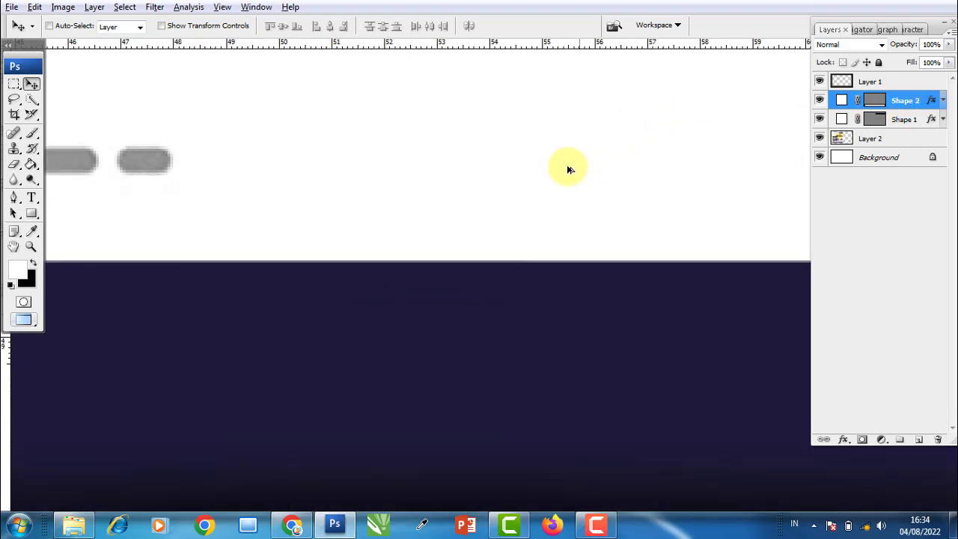
pyautogui.scroll(-1, 567, 169)
pyautogui.scroll(-1, 564, 207)
pyautogui.scroll(-1, 556, 217)
pyautogui.scroll(-2, 560, 229)
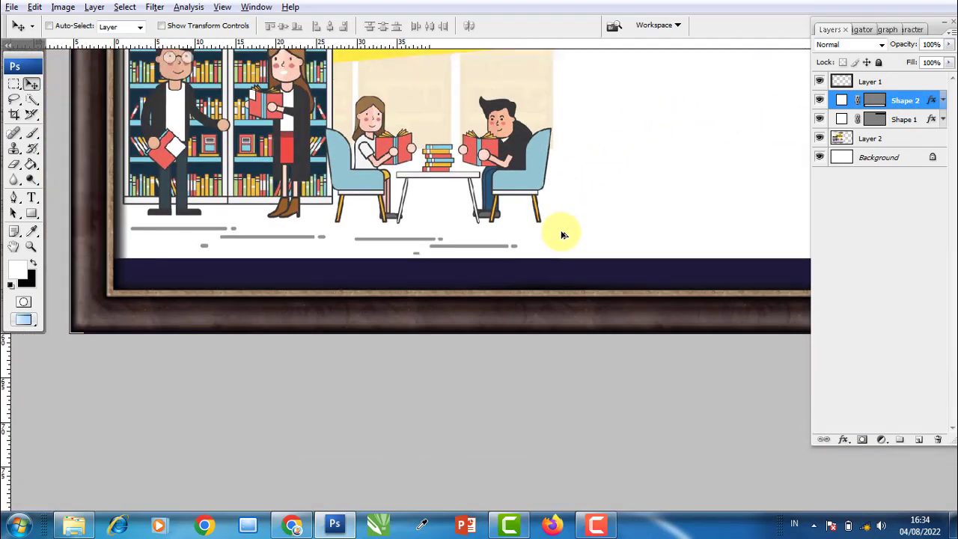
pyautogui.scroll(-2, 563, 234)
pyautogui.moveTo(618, 164)
pyautogui.mouseDown()
pyautogui.moveTo(571, 207)
pyautogui.moveTo(546, 296)
pyautogui.mouseUp()
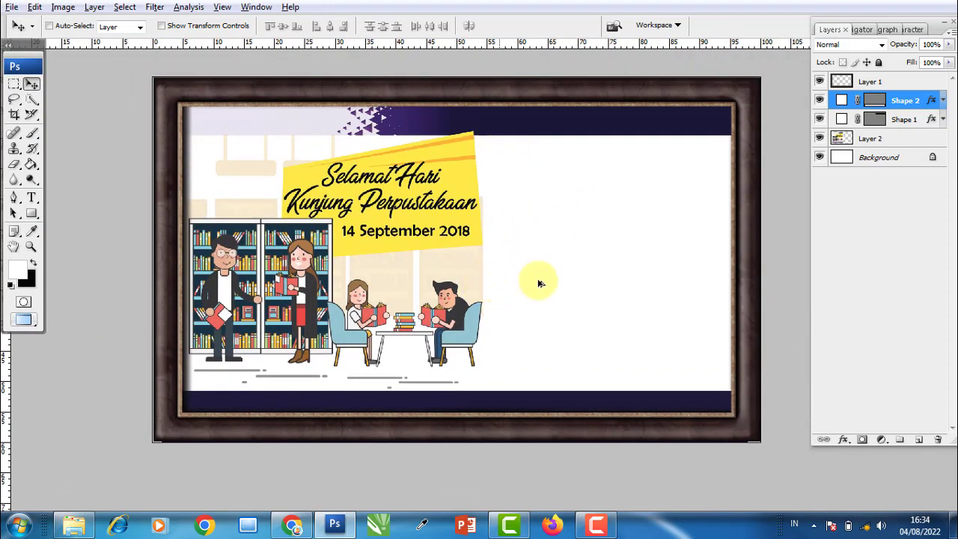
pyautogui.scroll(1, 649, 270)
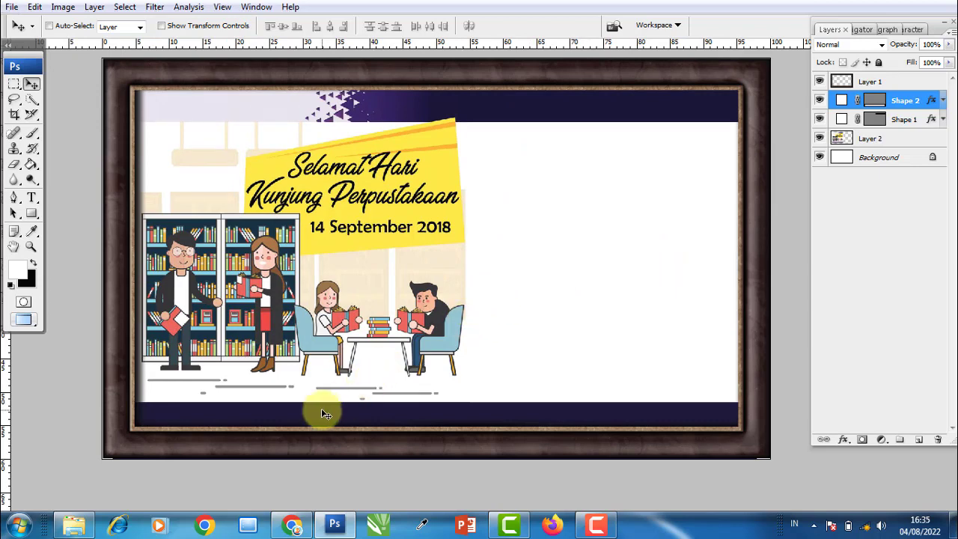
pyautogui.press('f')
pyautogui.press('f')
pyautogui.press('f')
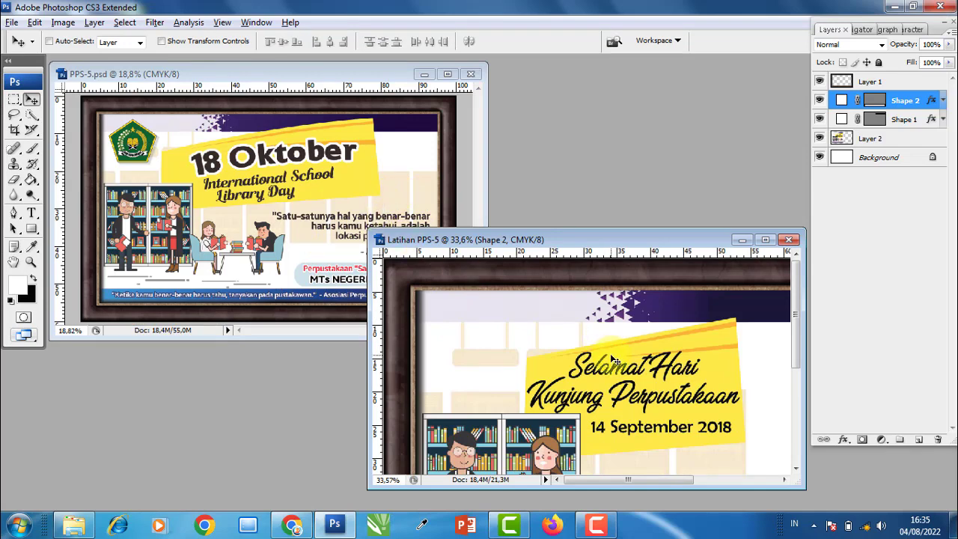
pyautogui.scroll(-2, 612, 360)
pyautogui.scroll(-1, 650, 405)
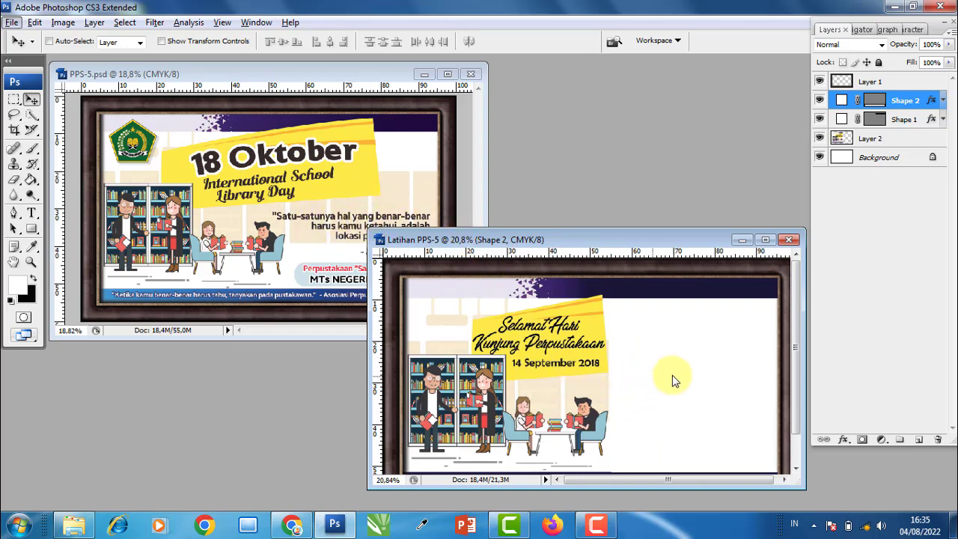
pyautogui.press('f')
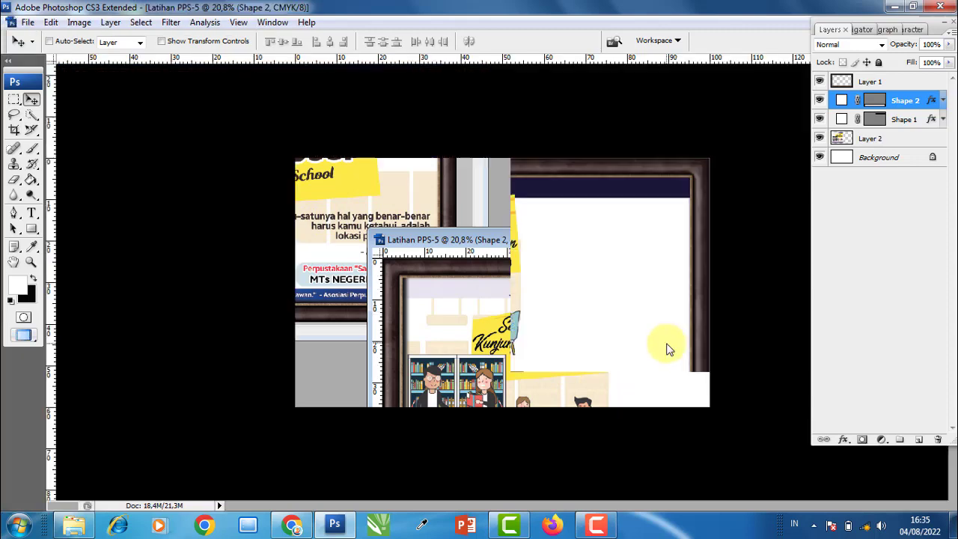
pyautogui.scroll(1, 585, 312)
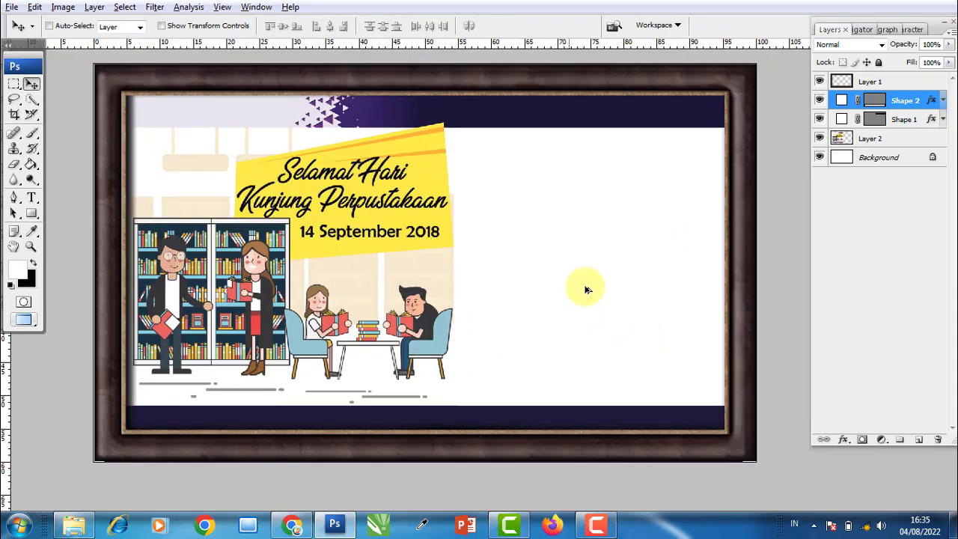
# - Draw Shape 3, a tall narrow rectangle just right of the yellow title
pyautogui.rightClick(31, 214)
pyautogui.click(68, 209)
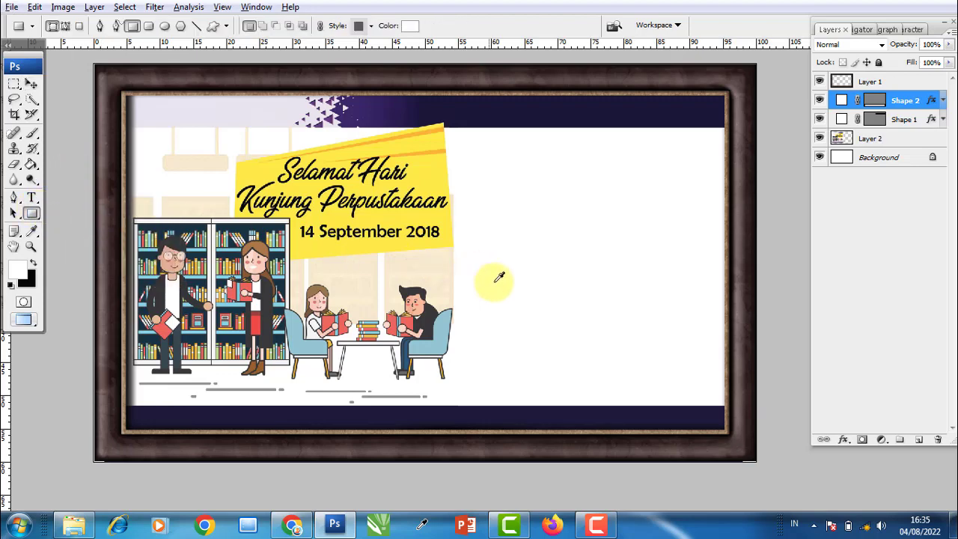
pyautogui.rightClick(32, 213)
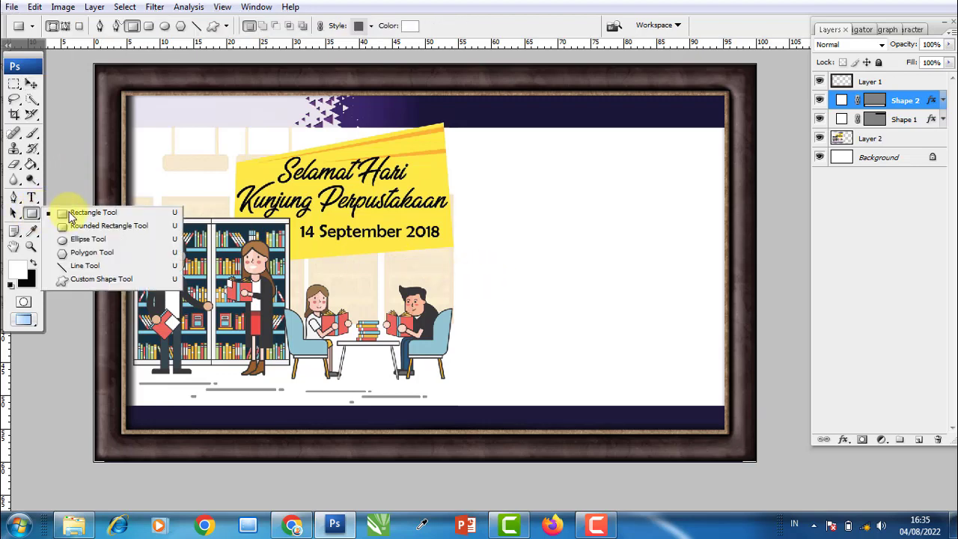
pyautogui.click(67, 209)
pyautogui.scroll(1, 476, 244)
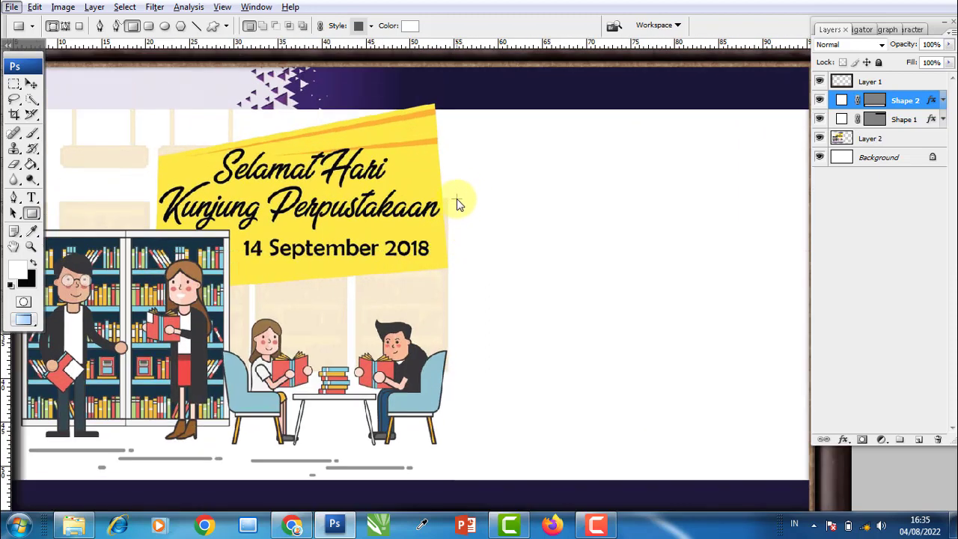
pyautogui.moveTo(456, 199); pyautogui.dragTo(526, 393)
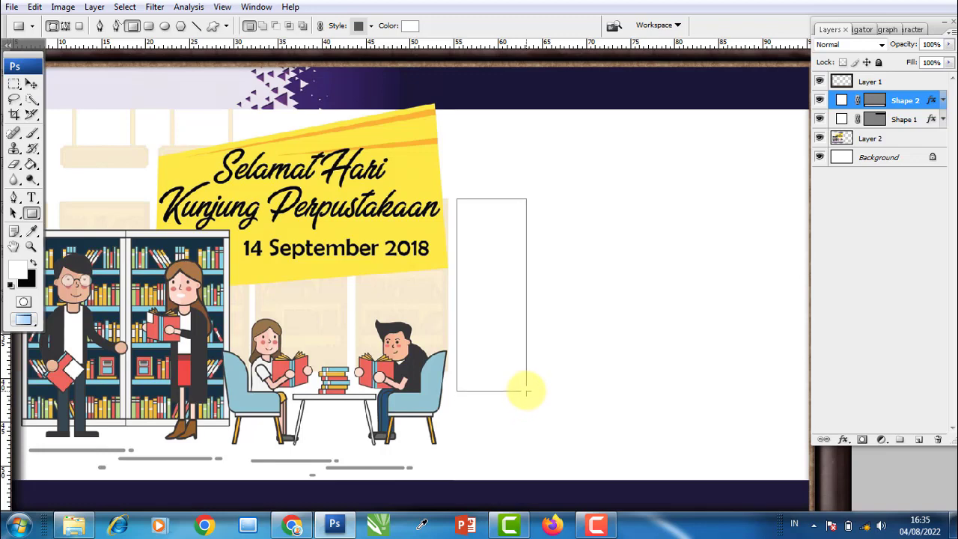
pyautogui.moveTo(526, 390); pyautogui.dragTo(531, 378)
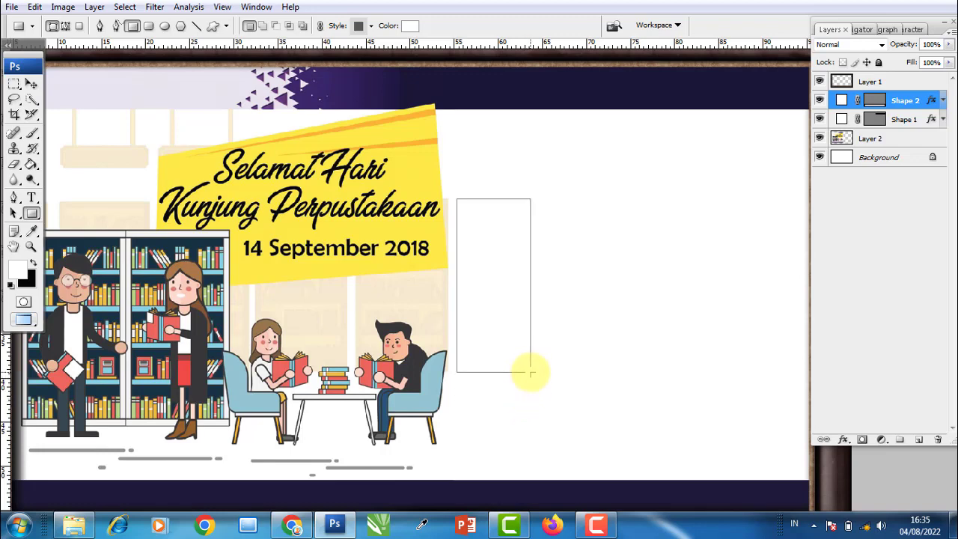
pyautogui.moveTo(530, 372); pyautogui.dragTo(530, 371)
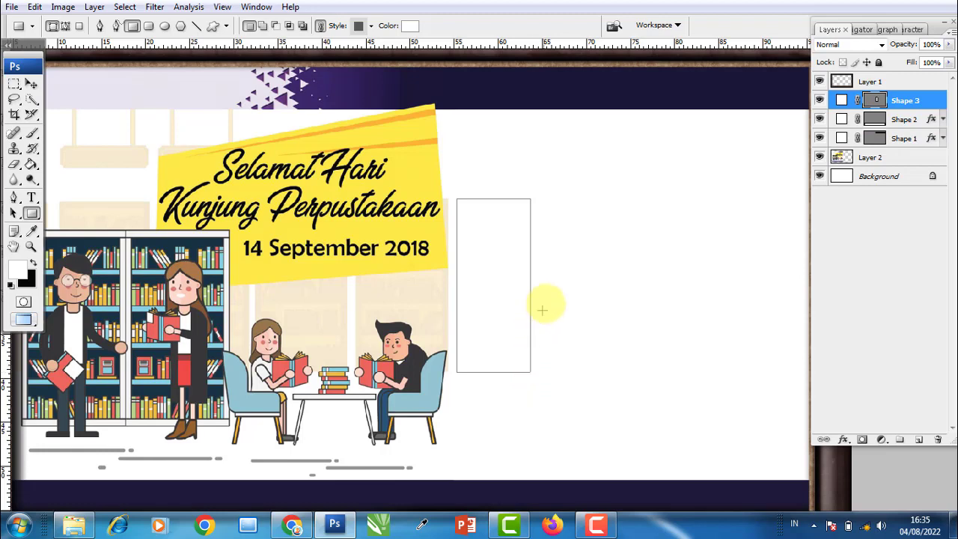
# - Give Shape 3 a pale cream Color Overlay sampled from the beige panels
pyautogui.doubleClick(928, 101)
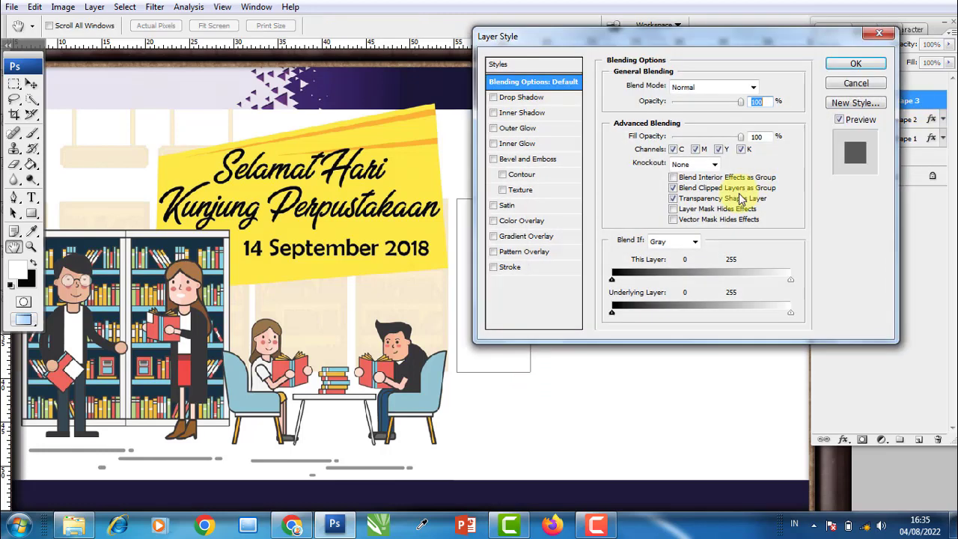
pyautogui.click(522, 221)
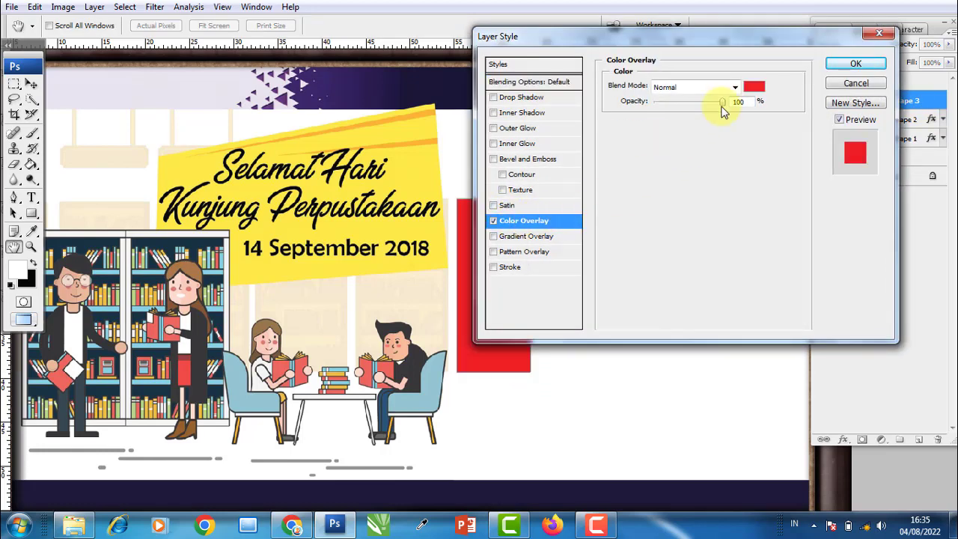
pyautogui.click(753, 87)
pyautogui.click(420, 288)
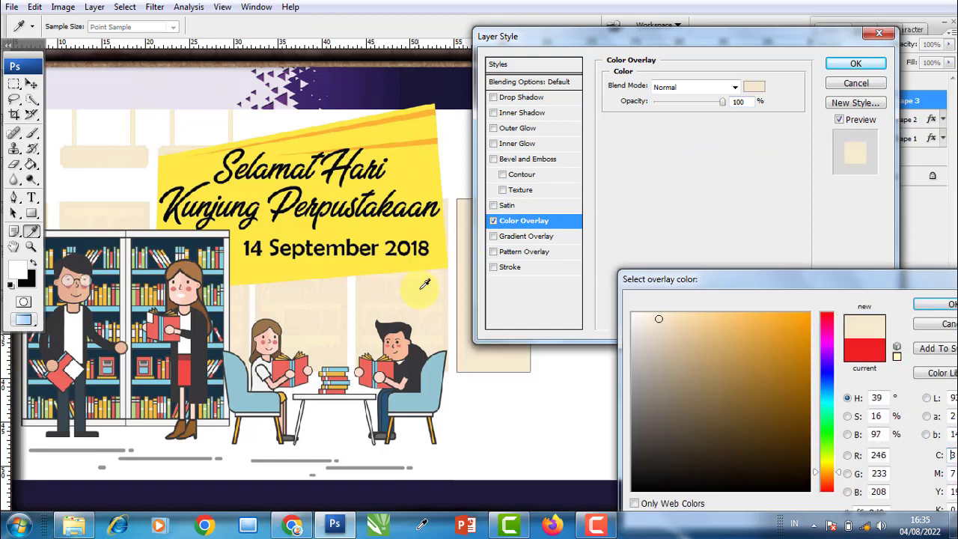
pyautogui.moveTo(929, 281); pyautogui.dragTo(931, 283)
pyautogui.press('Return')
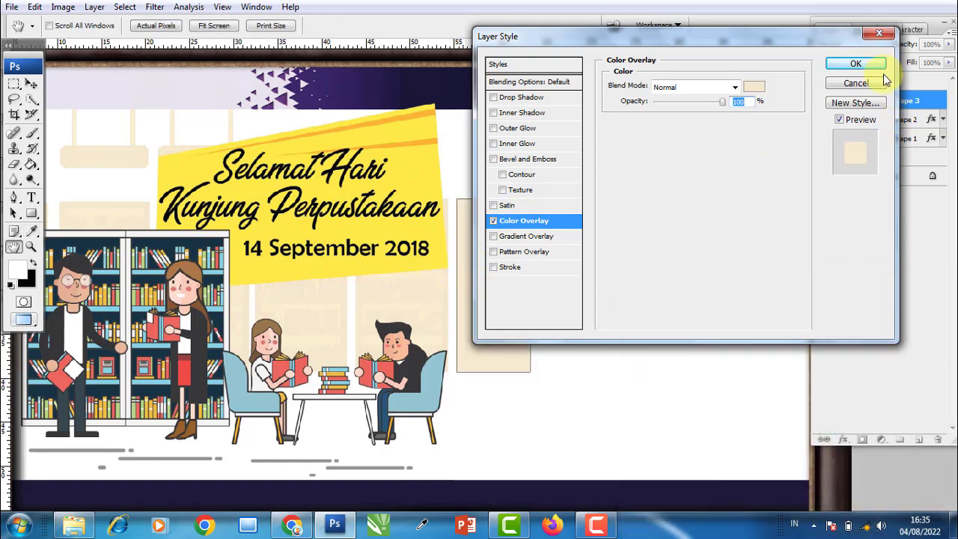
pyautogui.click(855, 63)
pyautogui.click(941, 101)
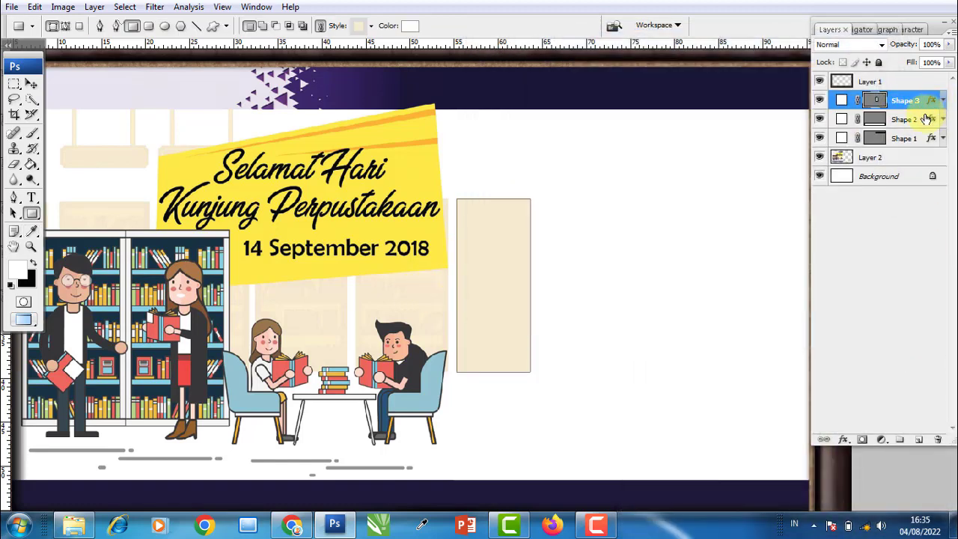
pyautogui.click(928, 119)
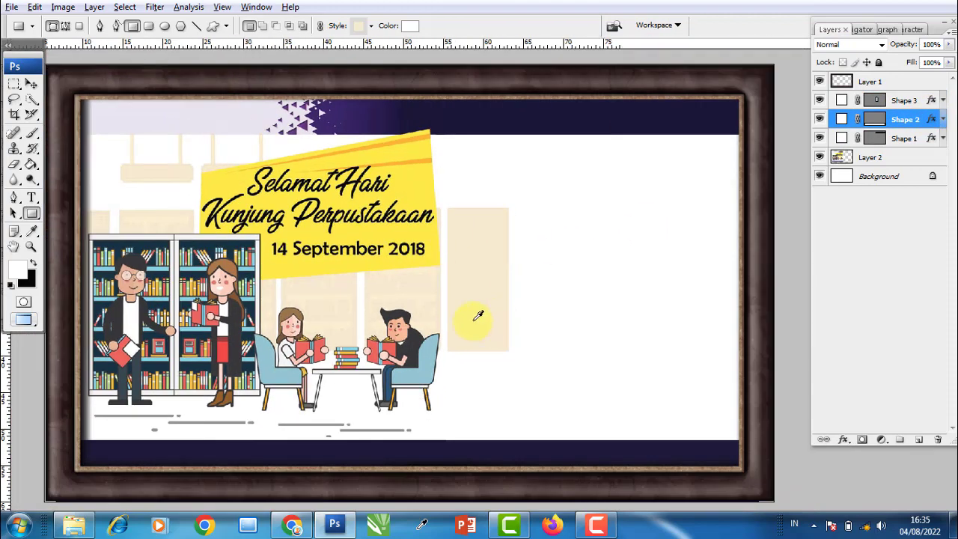
# - Raise Shape 3's bottom edge a few pixels using the transform controls
pyautogui.scroll(2, 479, 317)
pyautogui.scroll(2, 486, 276)
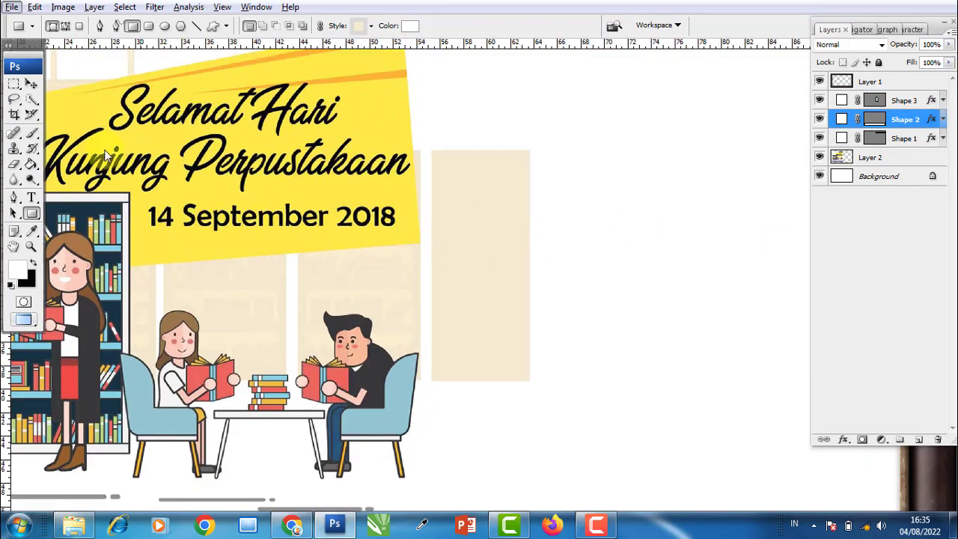
pyautogui.click(31, 84)
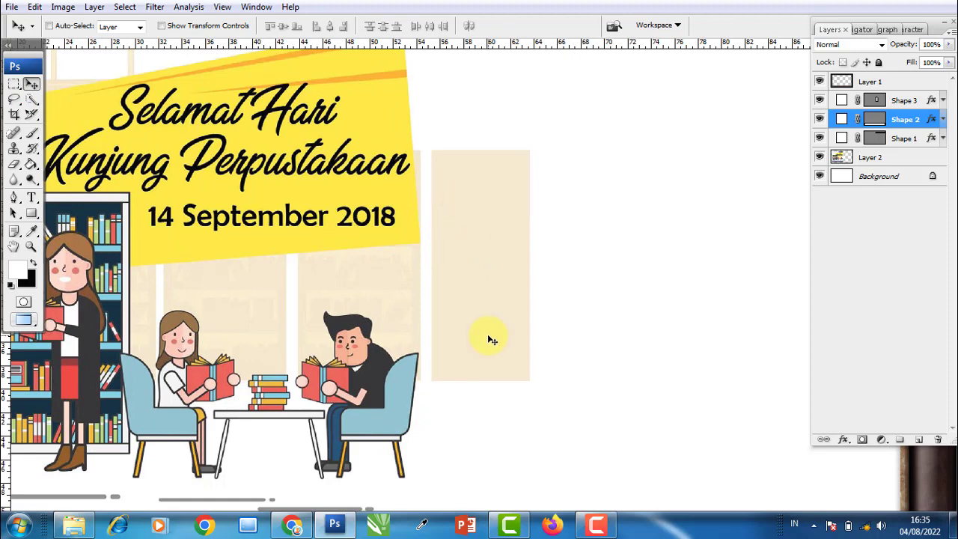
pyautogui.click(161, 25)
pyautogui.click(904, 100)
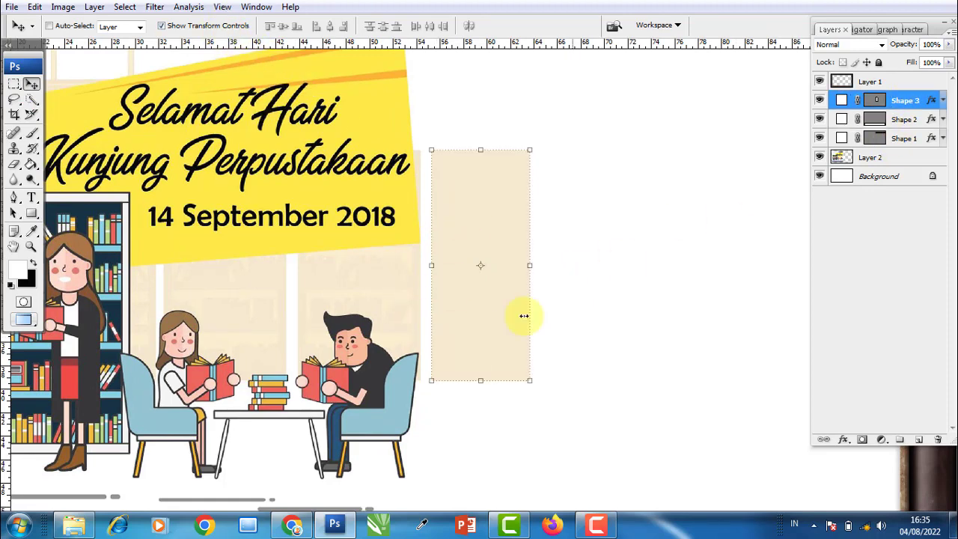
pyautogui.click(474, 379)
pyautogui.scroll(1, 479, 382)
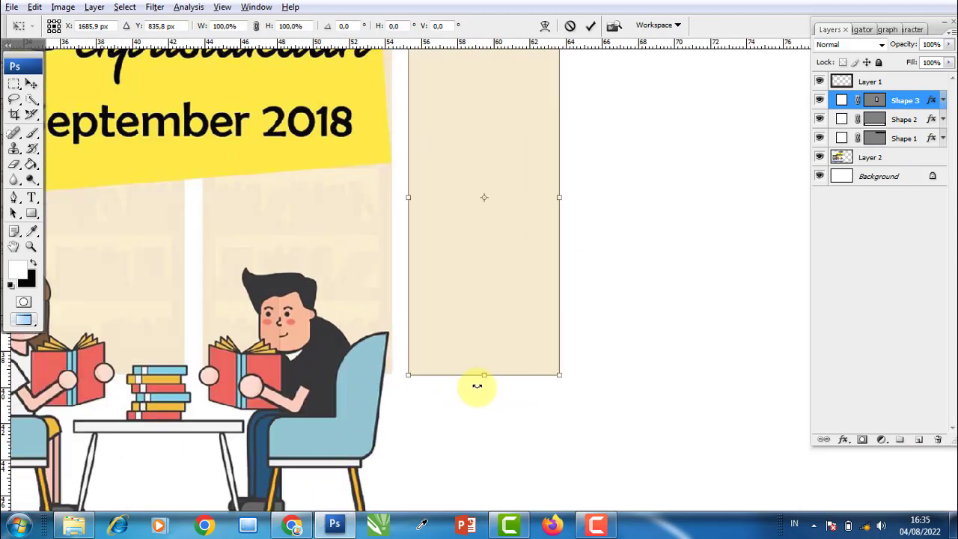
pyautogui.scroll(1, 477, 381)
pyautogui.scroll(1, 478, 377)
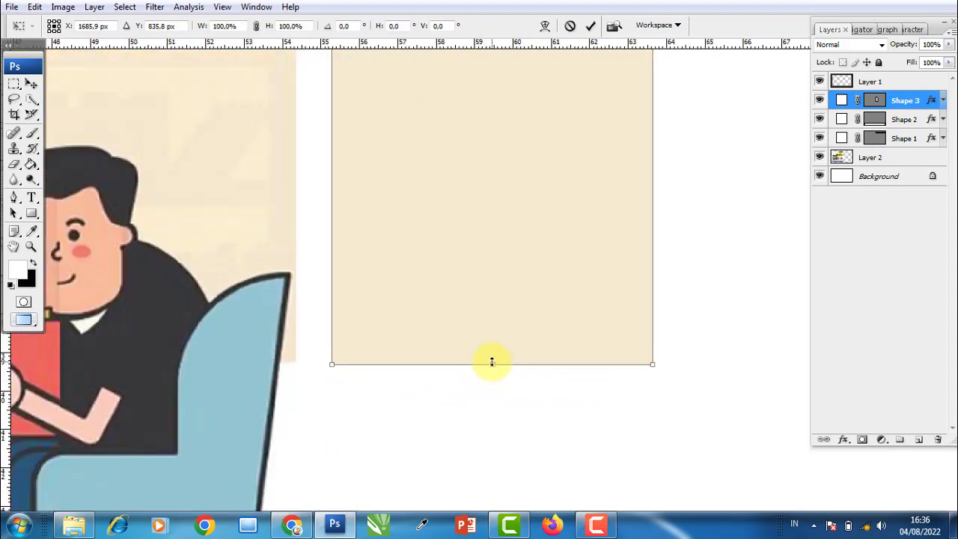
pyautogui.moveTo(492, 362); pyautogui.dragTo(496, 354)
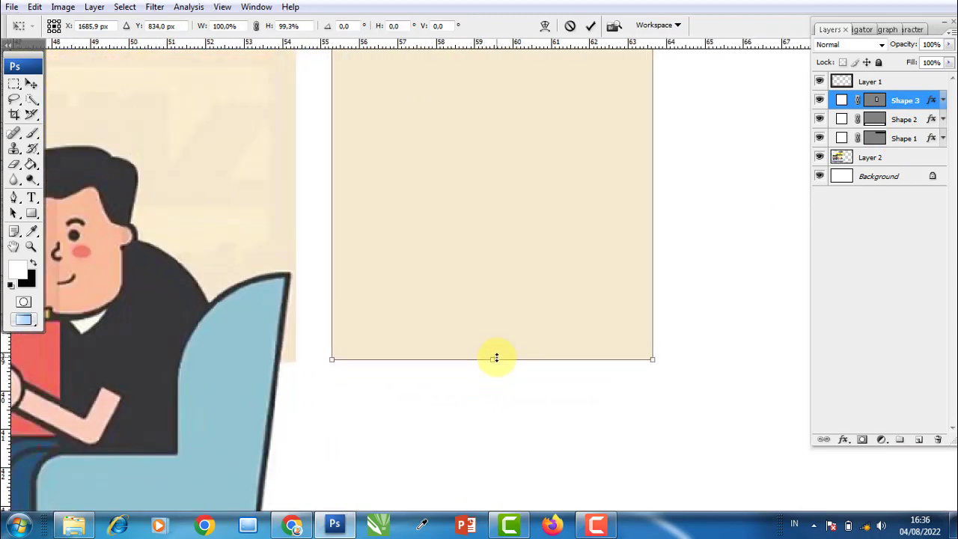
pyautogui.press('Return')
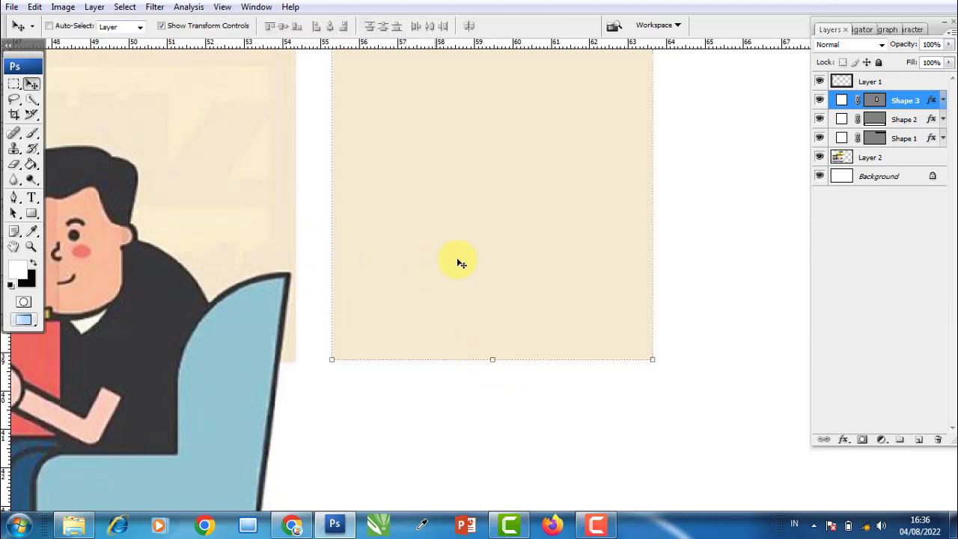
pyautogui.click(206, 26)
pyautogui.scroll(-1, 385, 267)
pyautogui.scroll(-1, 396, 278)
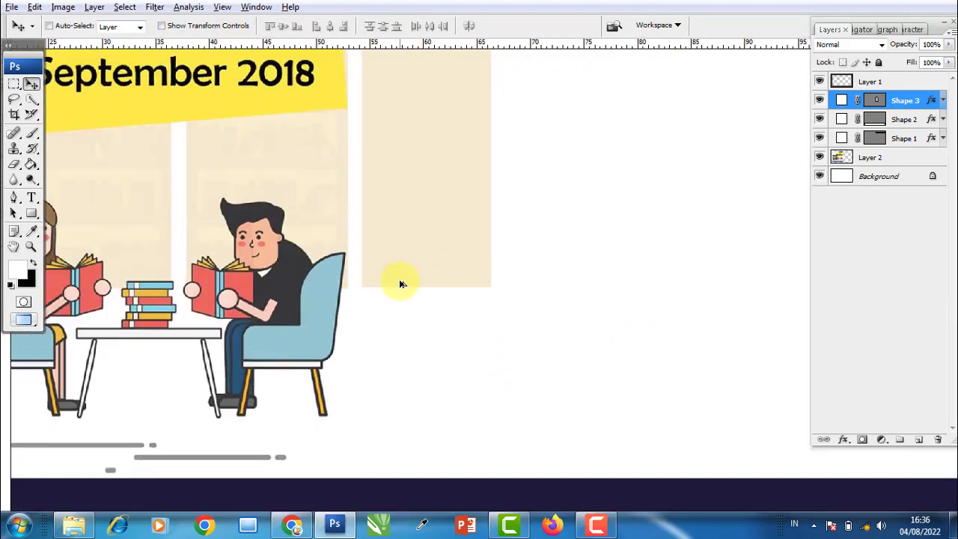
pyautogui.scroll(-2, 404, 280)
pyautogui.scroll(-1, 423, 270)
pyautogui.scroll(1, 449, 213)
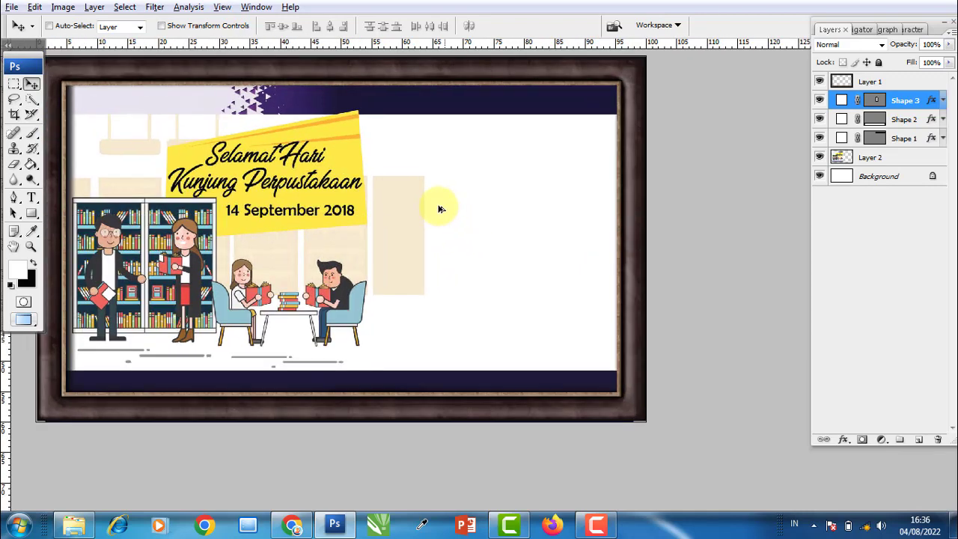
pyautogui.scroll(1, 431, 254)
pyautogui.scroll(1, 404, 295)
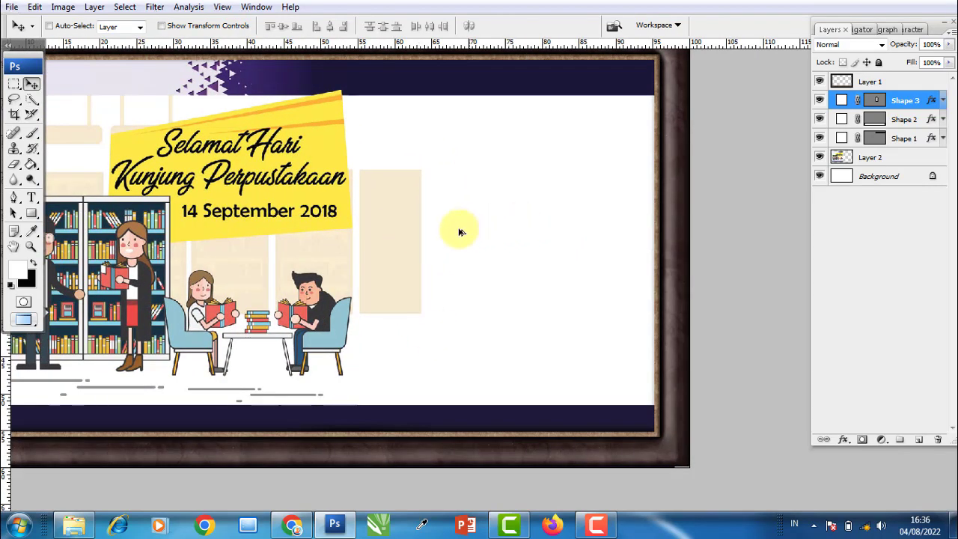
pyautogui.scroll(1, 419, 228)
# - Duplicate the cream panel three times with Ctrl+J, spacing the copies evenly rightward
pyautogui.hotkey('ctrl', 'j')
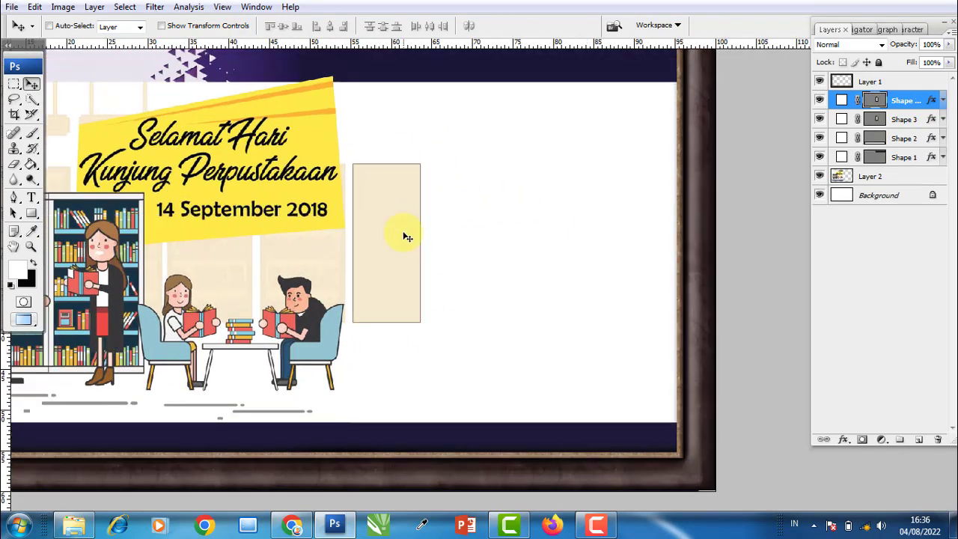
pyautogui.moveTo(381, 240); pyautogui.dragTo(451, 241)
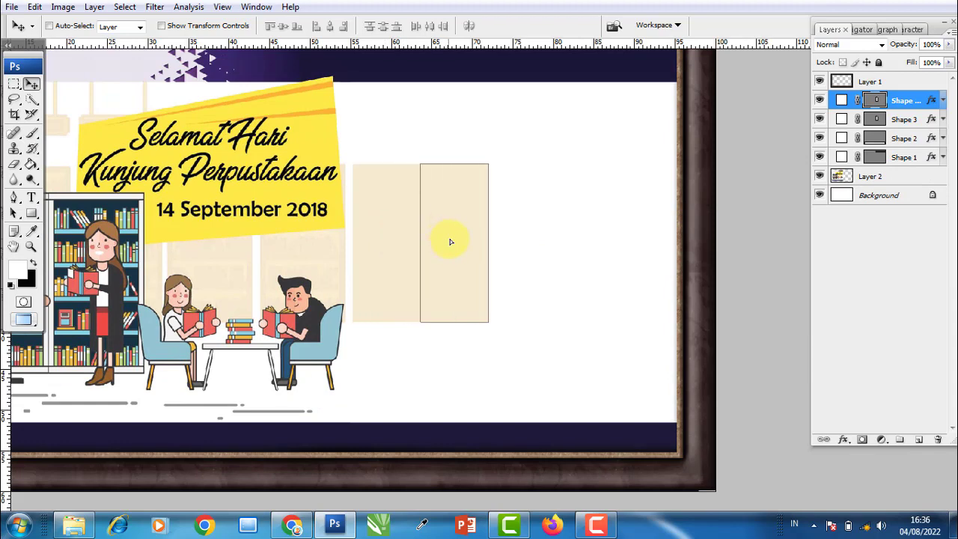
pyautogui.press('Right')
pyautogui.press('Right')
pyautogui.press('Right')
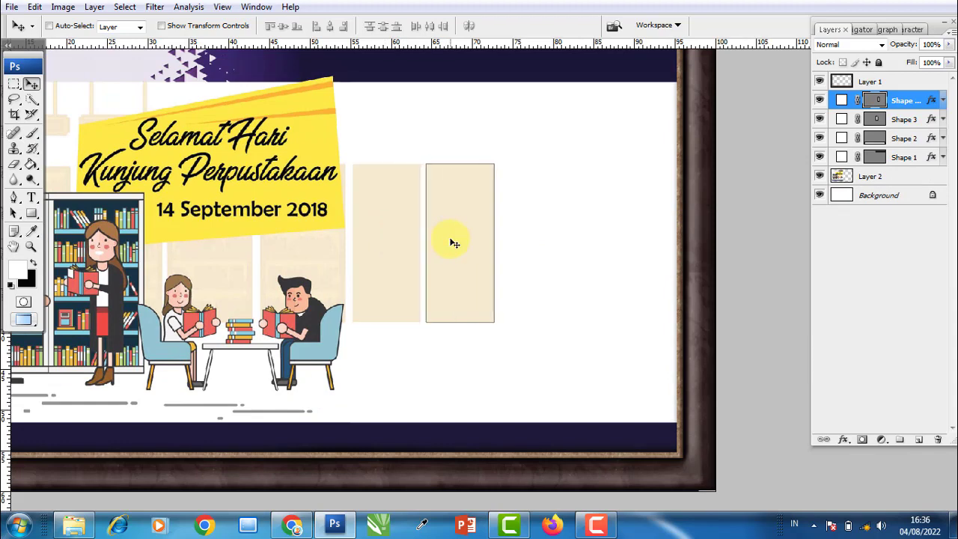
pyautogui.press('Right')
pyautogui.press('Right')
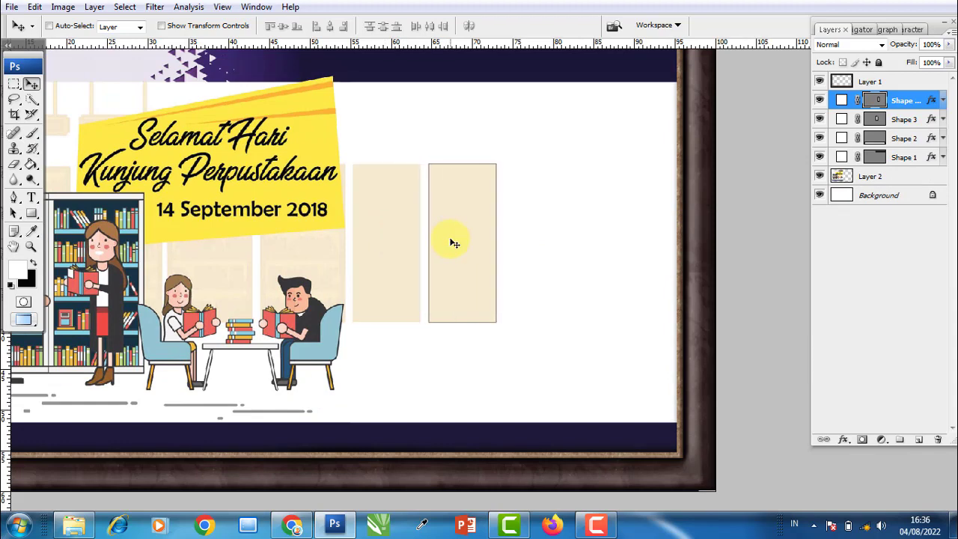
pyautogui.hotkey('ctrl', 'j')
pyautogui.moveTo(469, 245); pyautogui.dragTo(535, 245)
pyautogui.press('Right')
pyautogui.press('Right')
pyautogui.press('Right')
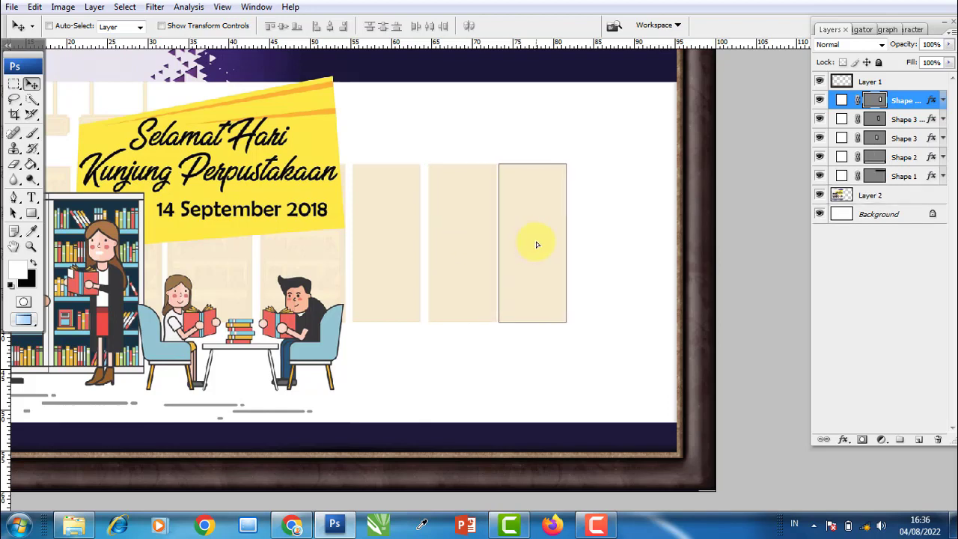
pyautogui.press('Right')
pyautogui.press('Right')
pyautogui.press('Right')
pyautogui.press('Right')
pyautogui.press('Right')
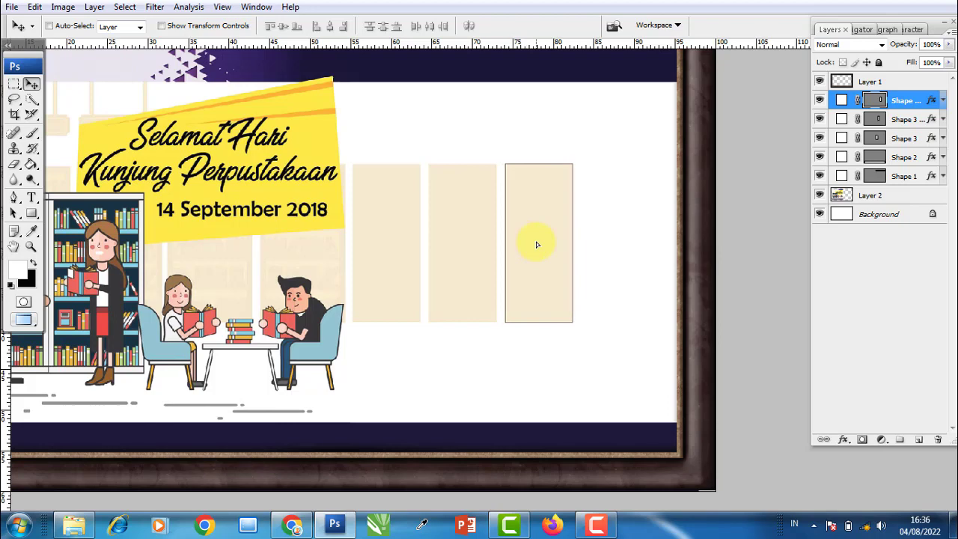
pyautogui.press('Right')
pyautogui.hotkey('ctrl', 'j')
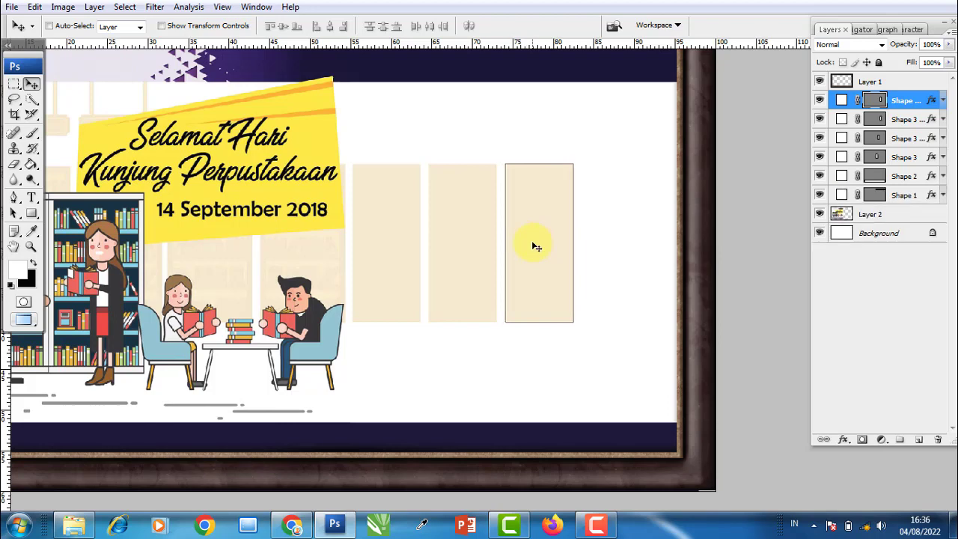
pyautogui.moveTo(536, 247); pyautogui.dragTo(609, 246)
pyautogui.press('Right')
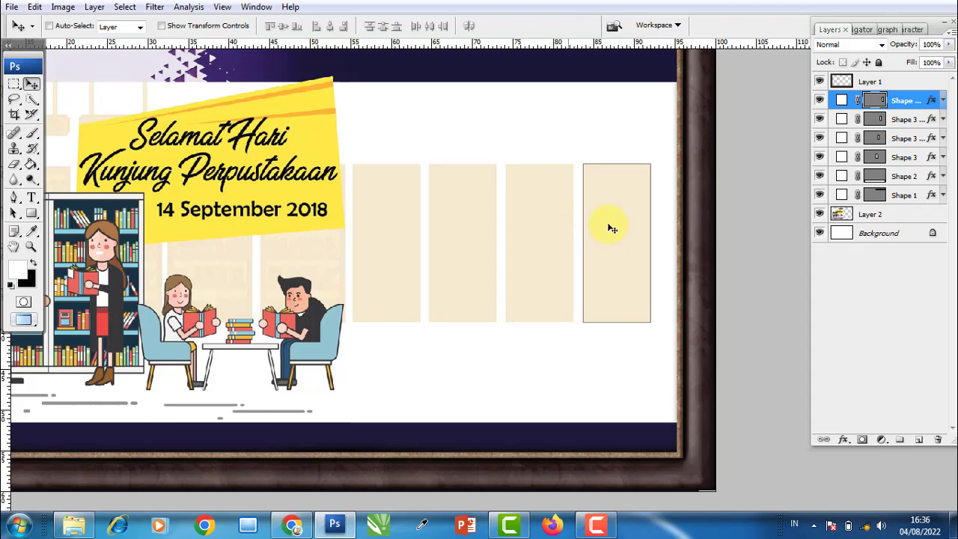
# - Widen the four selected cream panels together toward the poster's right edge
pyautogui.keyDown('ctrl'); pyautogui.click(905, 157); pyautogui.keyUp('ctrl')
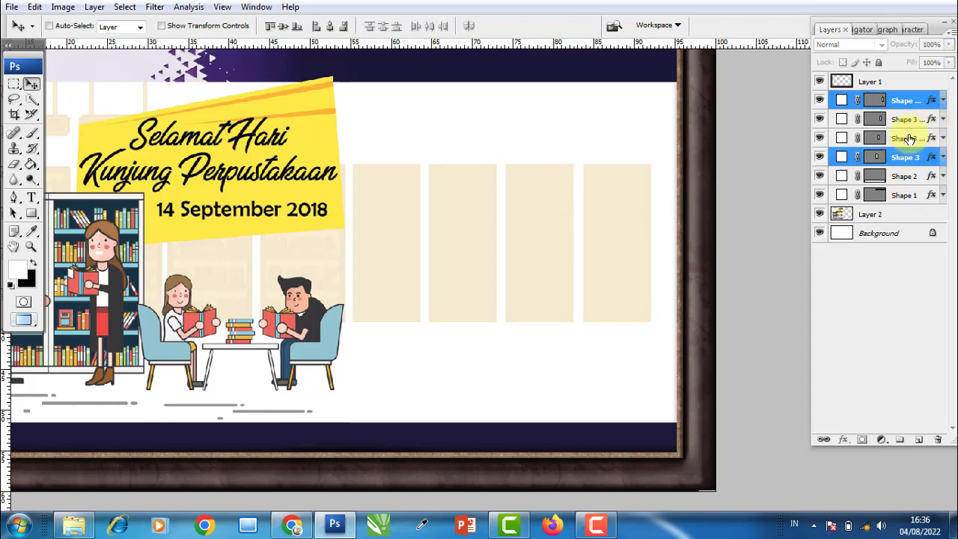
pyautogui.keyDown('ctrl'); pyautogui.click(905, 138); pyautogui.keyUp('ctrl')
pyautogui.keyDown('ctrl'); pyautogui.click(905, 119); pyautogui.keyUp('ctrl')
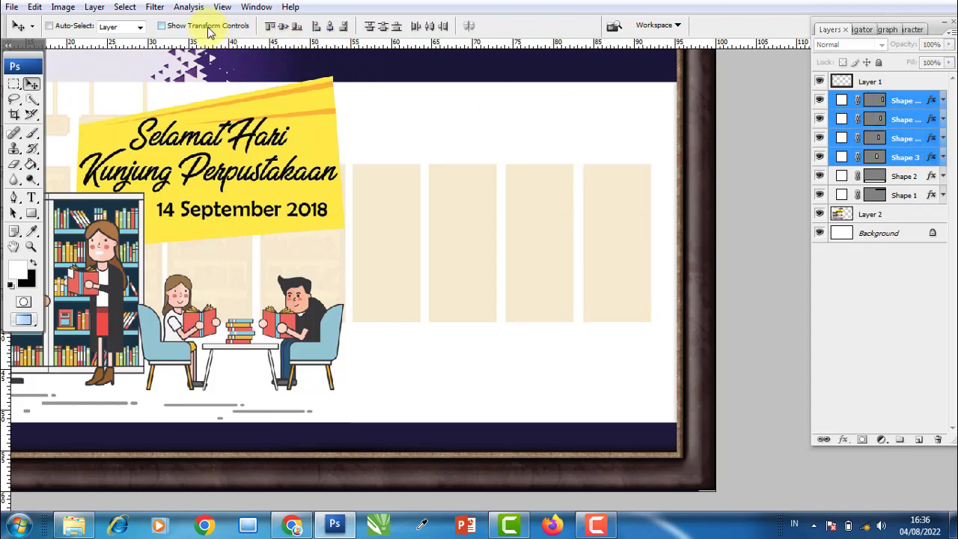
pyautogui.click(161, 26)
pyautogui.click(650, 243)
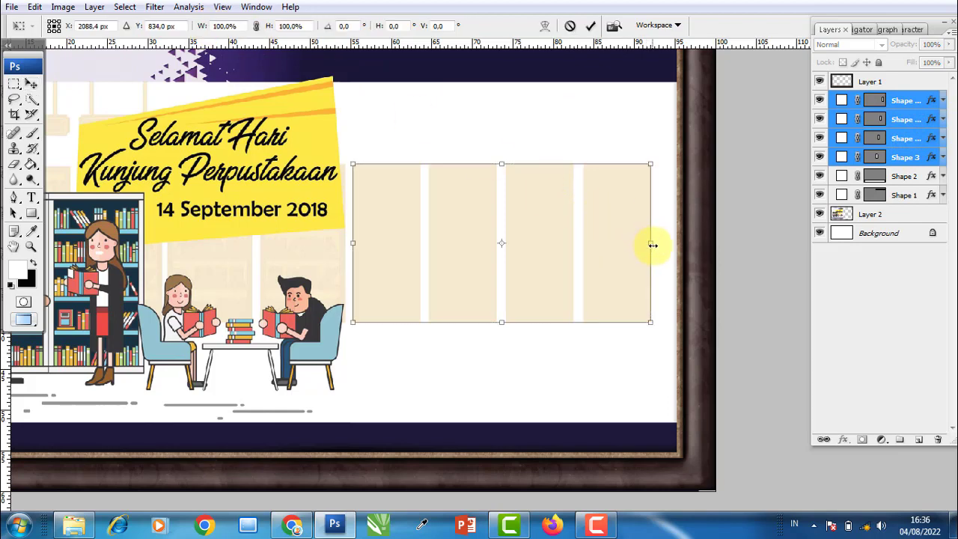
pyautogui.moveTo(653, 244); pyautogui.dragTo(696, 251)
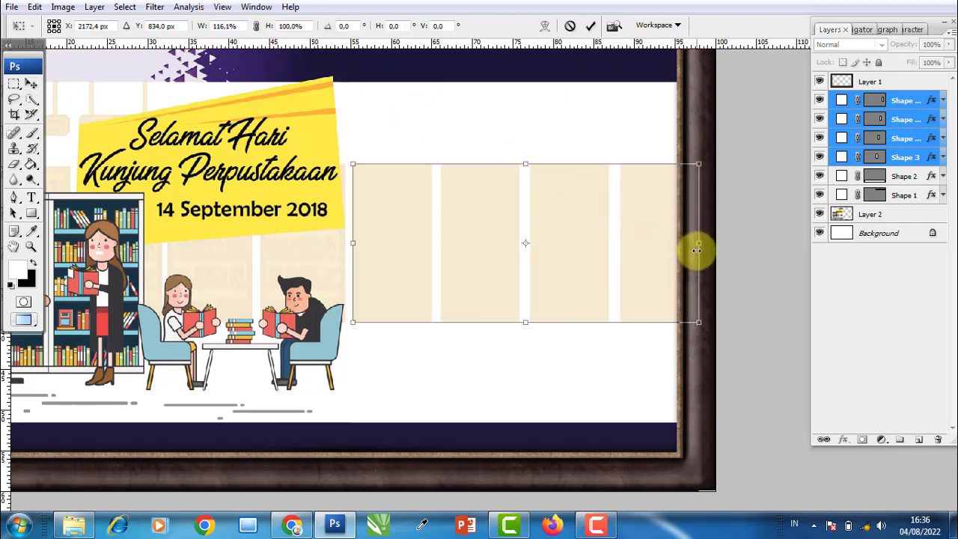
pyautogui.moveTo(695, 251); pyautogui.dragTo(690, 251)
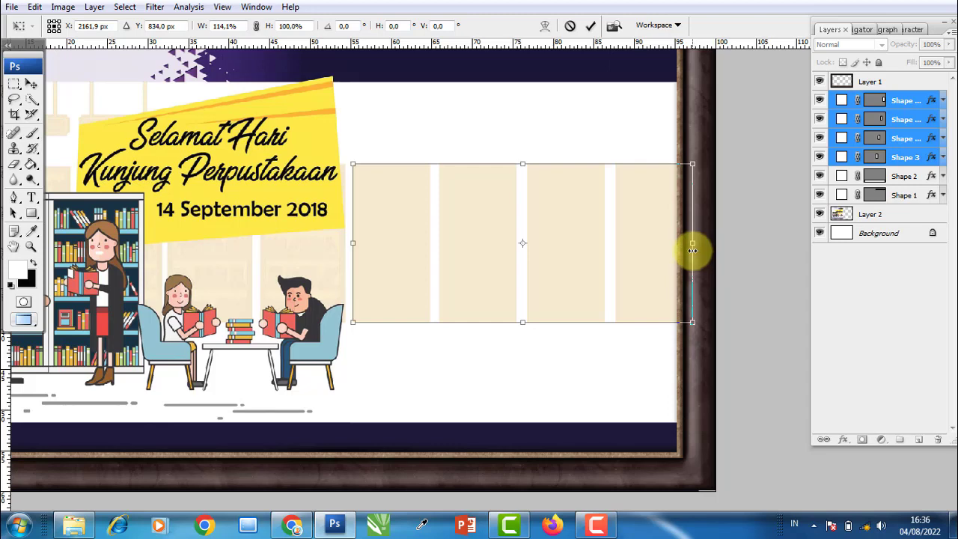
pyautogui.press('Return')
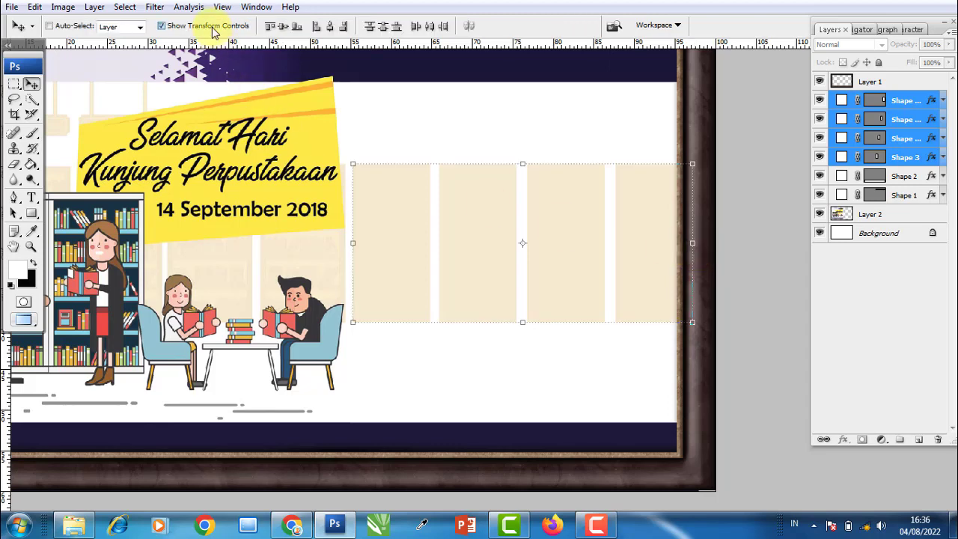
pyautogui.click(213, 26)
# - Move a Shape 3 panel layer up the stack, then fit the poster in normal windows
pyautogui.click(908, 144)
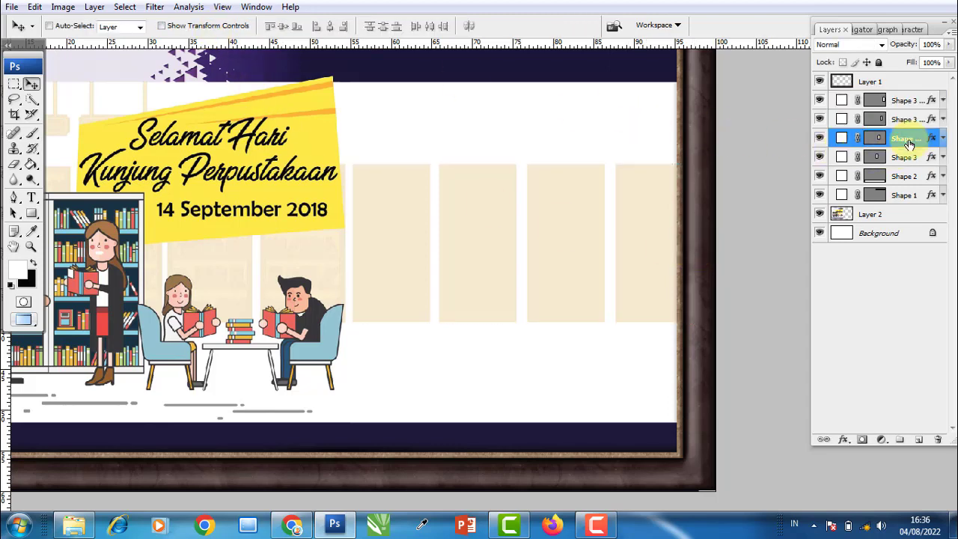
pyautogui.click(909, 120)
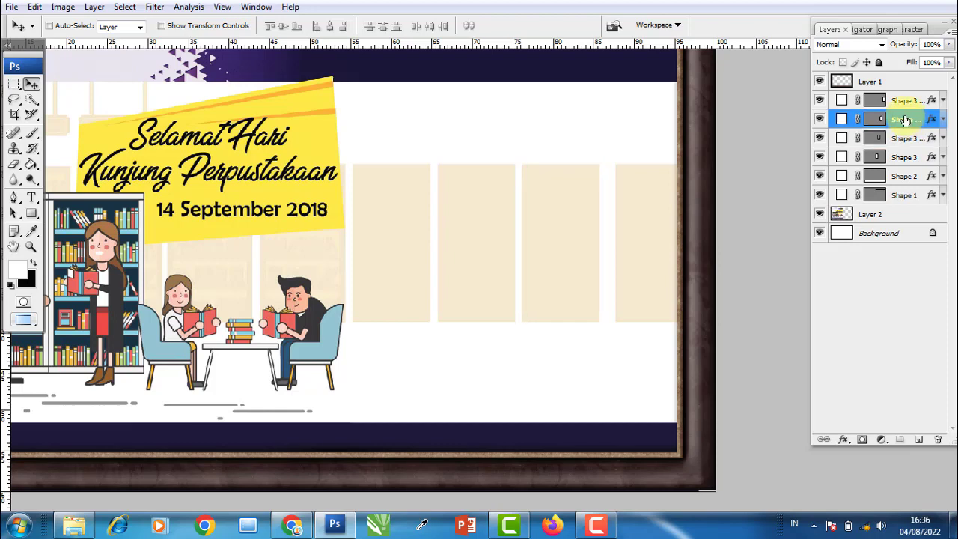
pyautogui.moveTo(906, 120); pyautogui.dragTo(902, 103)
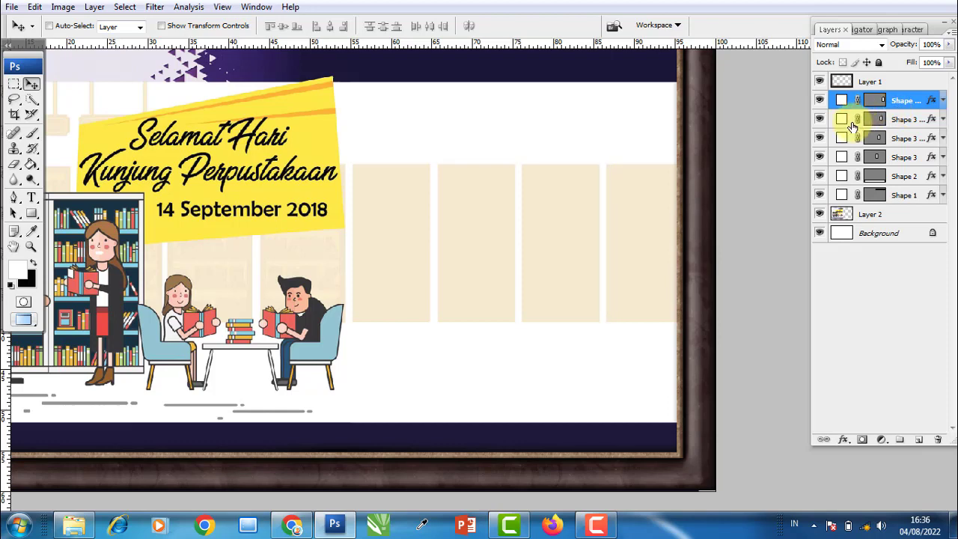
pyautogui.keyDown('shift'); pyautogui.click(900, 123); pyautogui.keyUp('shift')
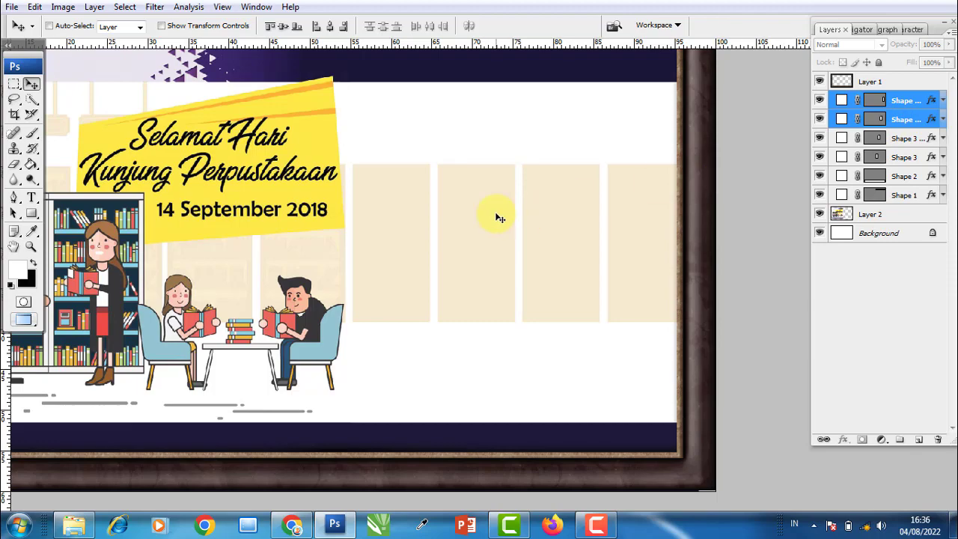
pyautogui.hotkey('ctrl', '0')
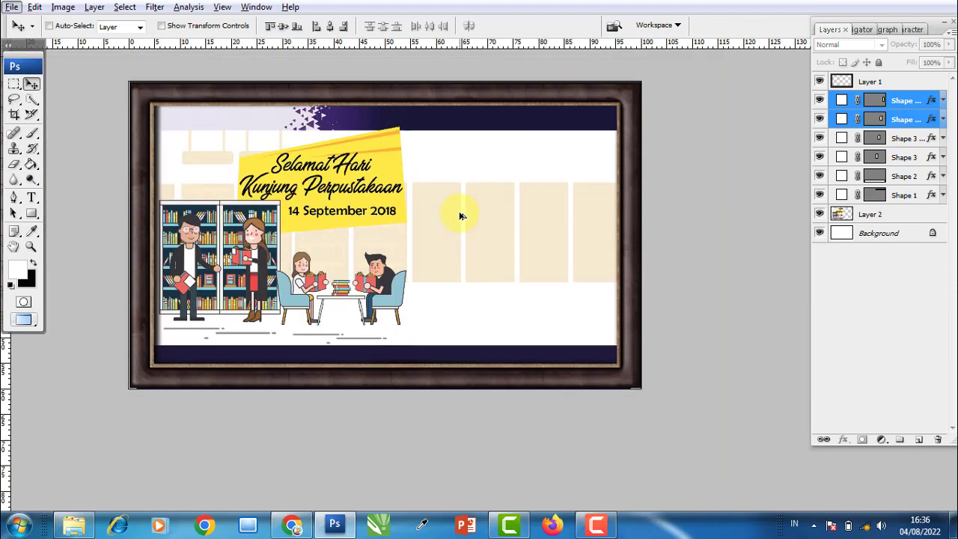
pyautogui.press('f')
pyautogui.press('f')
pyautogui.click(323, 229)
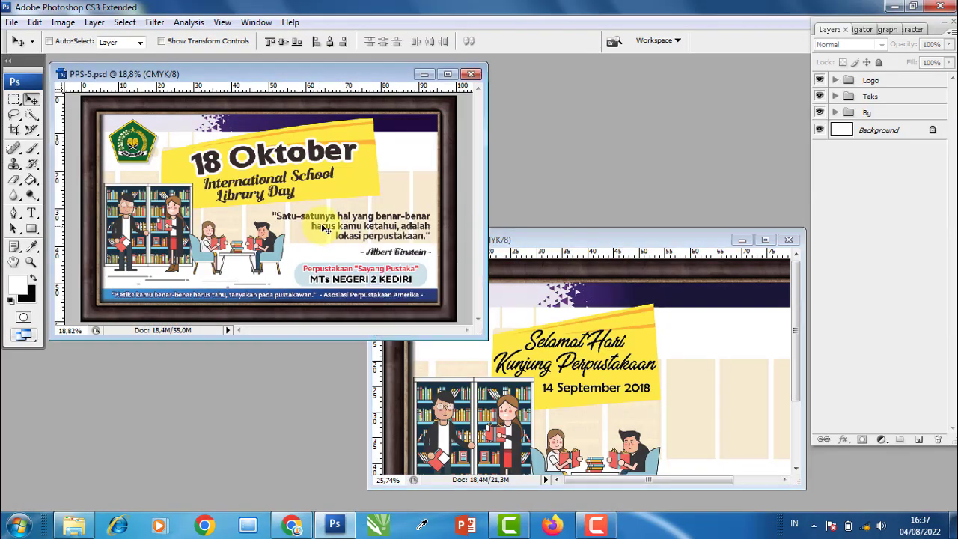
pyautogui.click(362, 210)
pyautogui.click(481, 204)
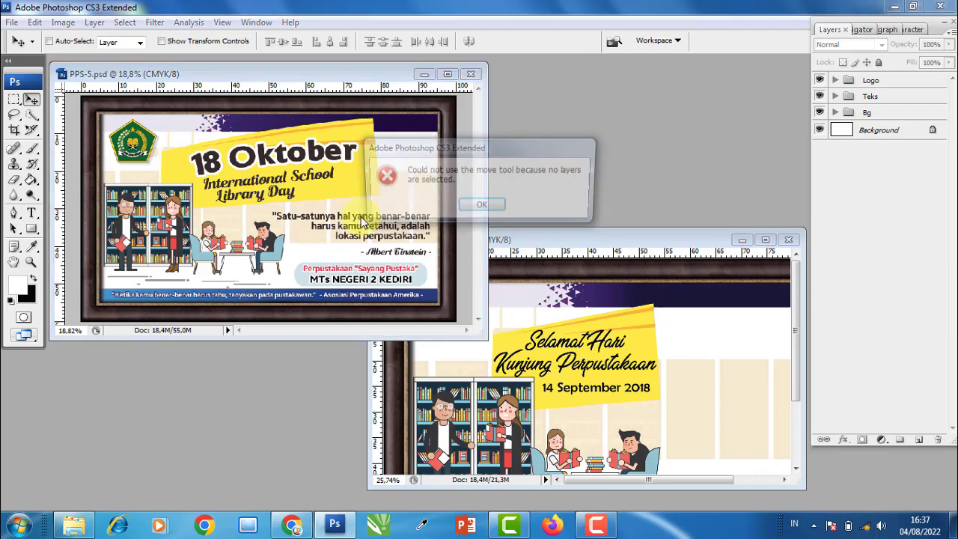
pyautogui.click(483, 205)
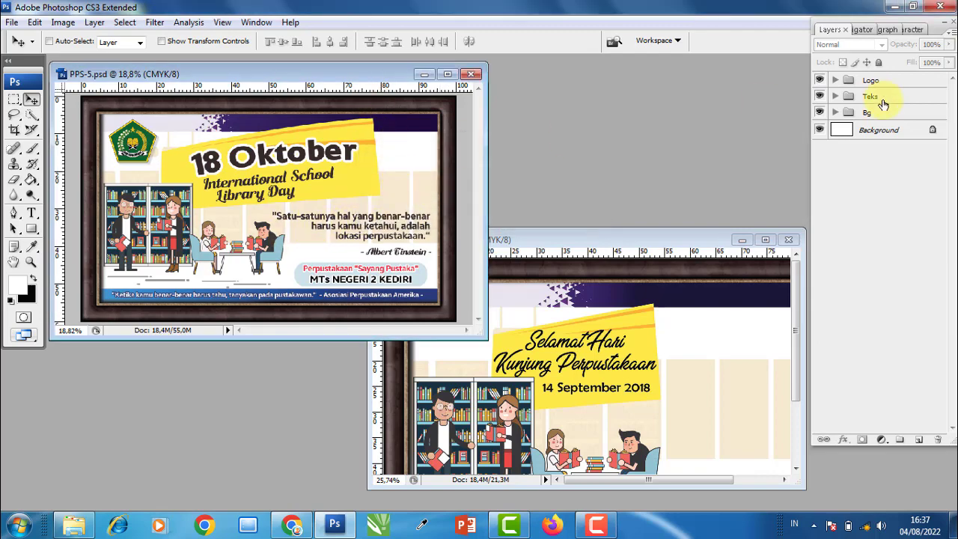
pyautogui.click(905, 84)
pyautogui.scroll(4, 379, 211)
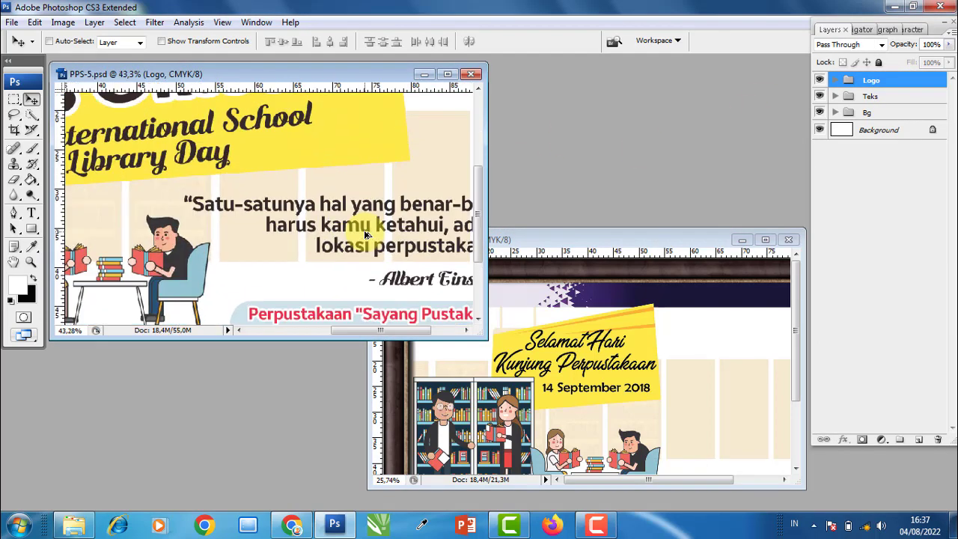
pyautogui.scroll(2, 379, 202)
pyautogui.scroll(1, 380, 191)
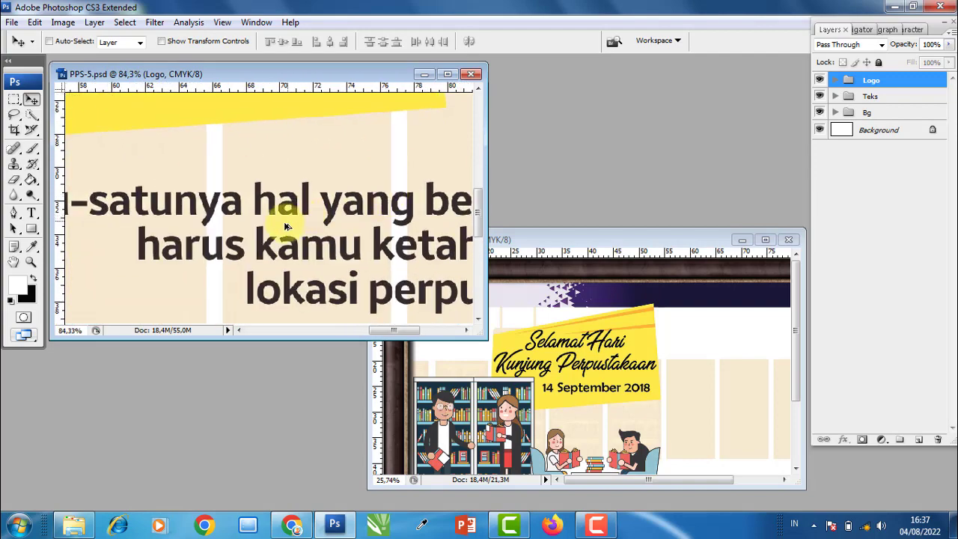
pyautogui.scroll(-2, 288, 221)
pyautogui.scroll(-2, 288, 232)
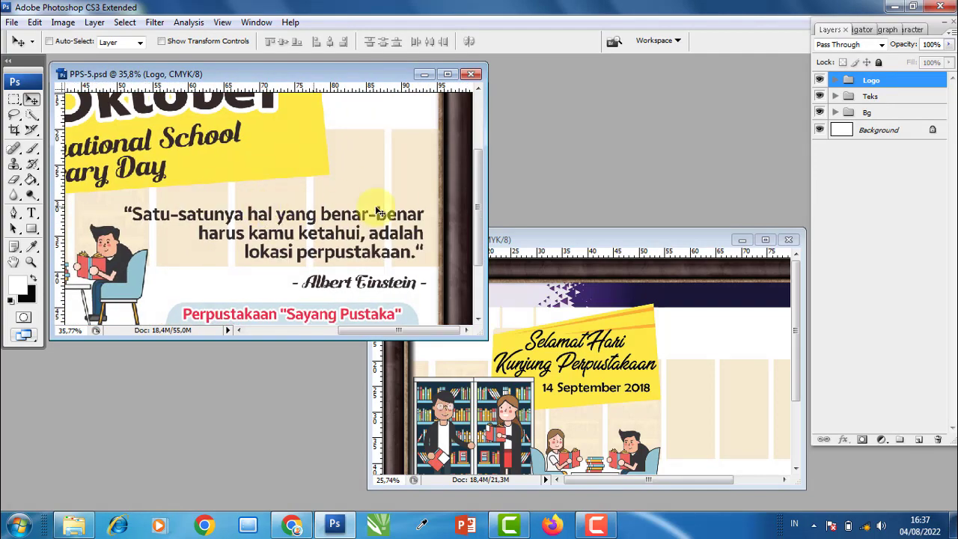
pyautogui.scroll(2, 375, 205)
pyautogui.scroll(2, 399, 214)
pyautogui.scroll(1, 363, 214)
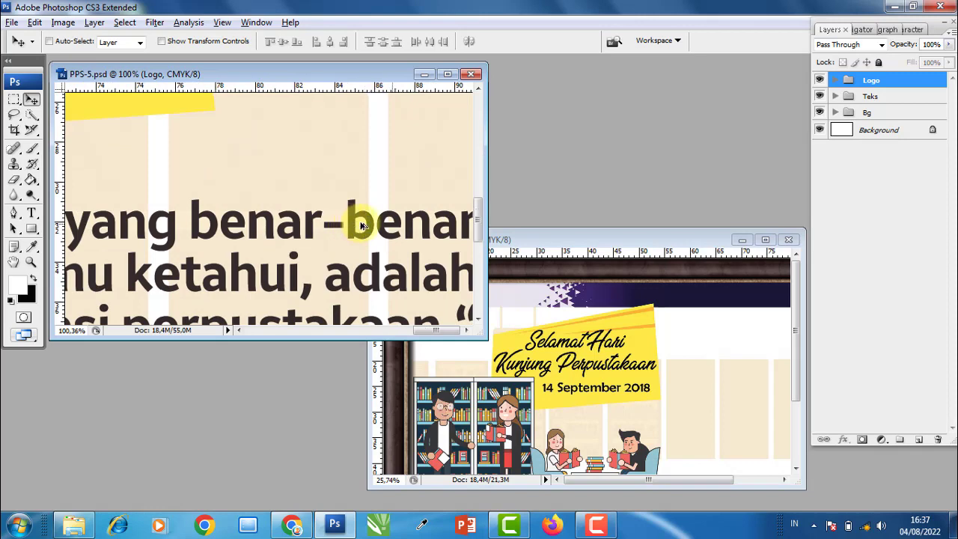
pyautogui.scroll(-2, 355, 220)
pyautogui.scroll(-1, 361, 226)
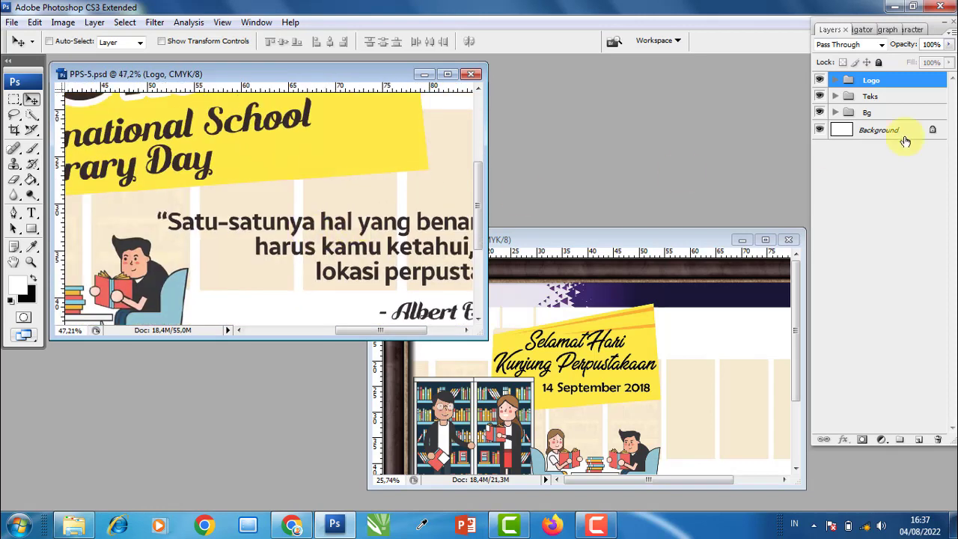
pyautogui.click(821, 97)
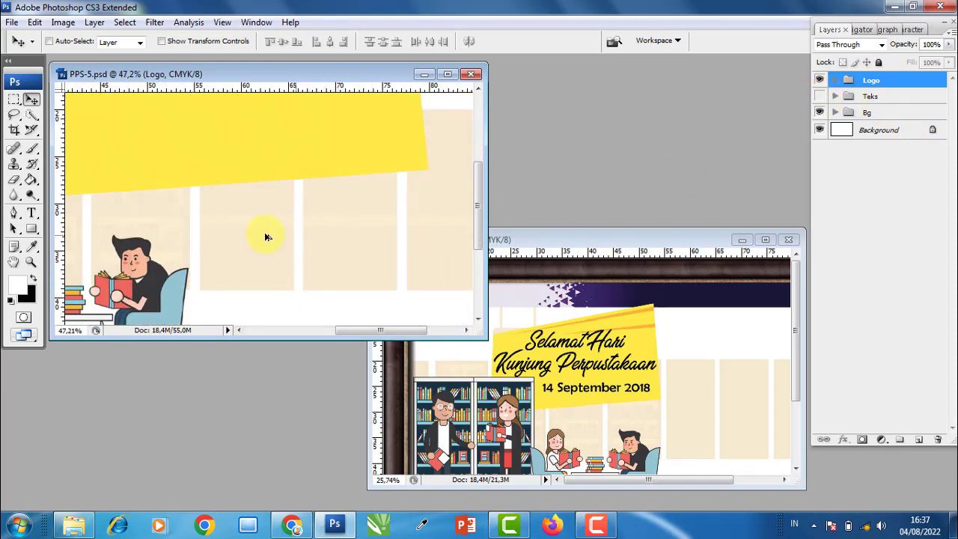
pyautogui.scroll(1, 199, 229)
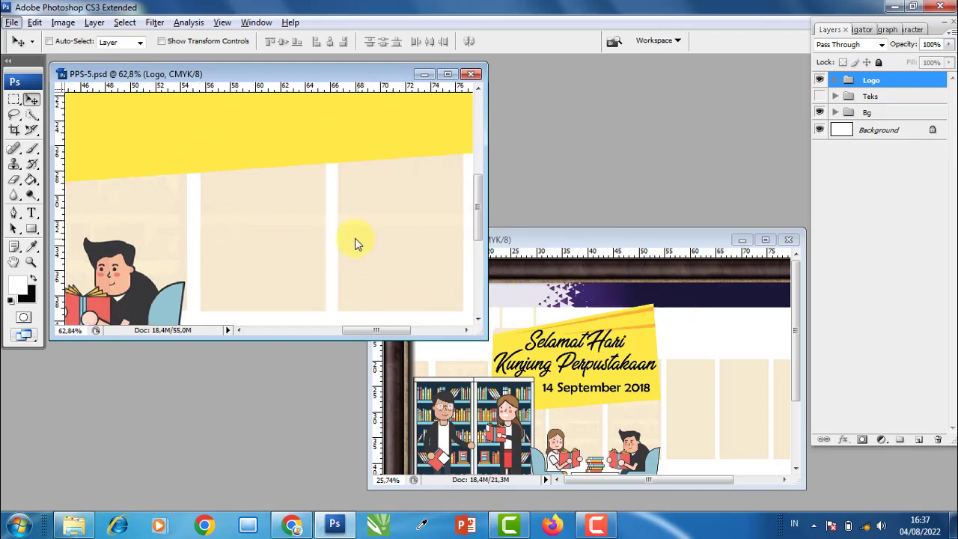
pyautogui.scroll(-2, 354, 237)
pyautogui.scroll(-2, 355, 238)
pyautogui.scroll(-1, 357, 238)
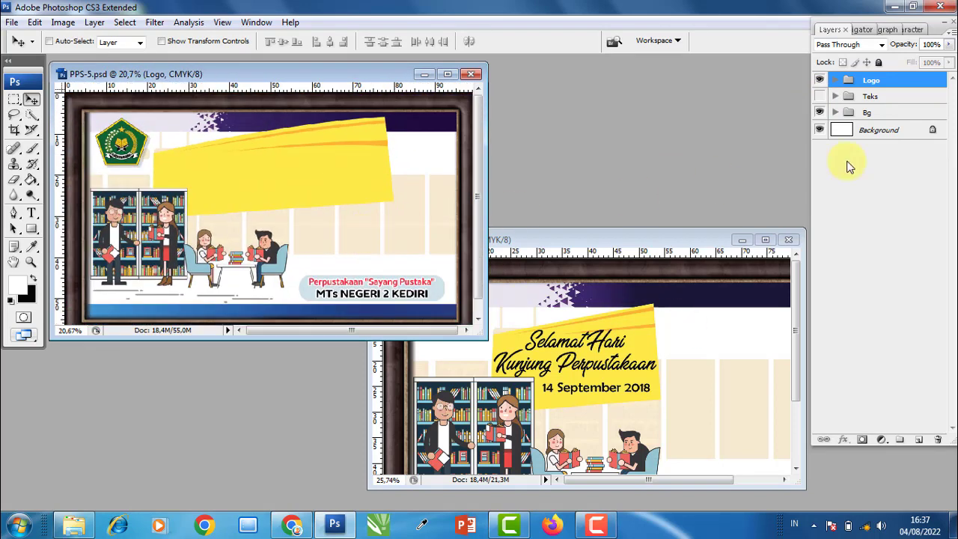
pyautogui.click(820, 97)
pyautogui.click(715, 300)
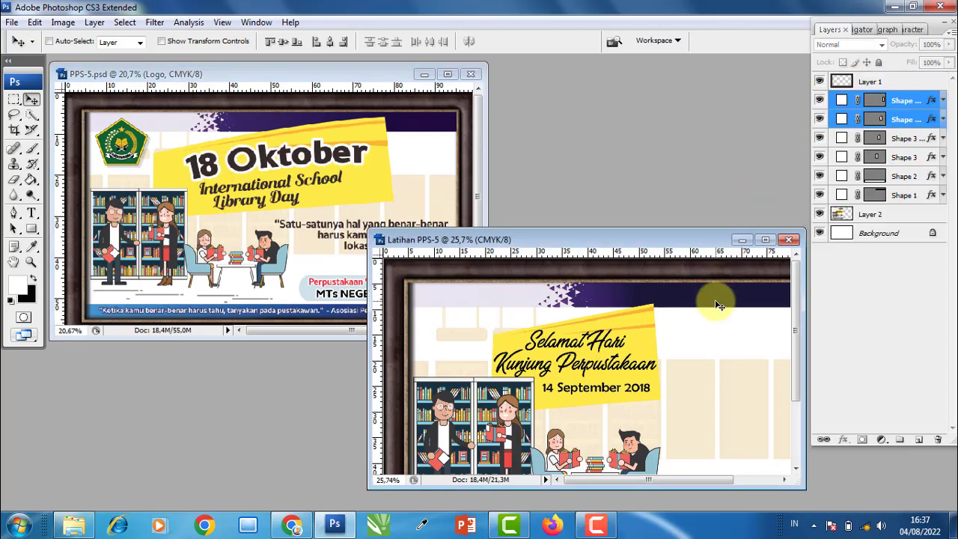
pyautogui.press('f')
pyautogui.press('f')
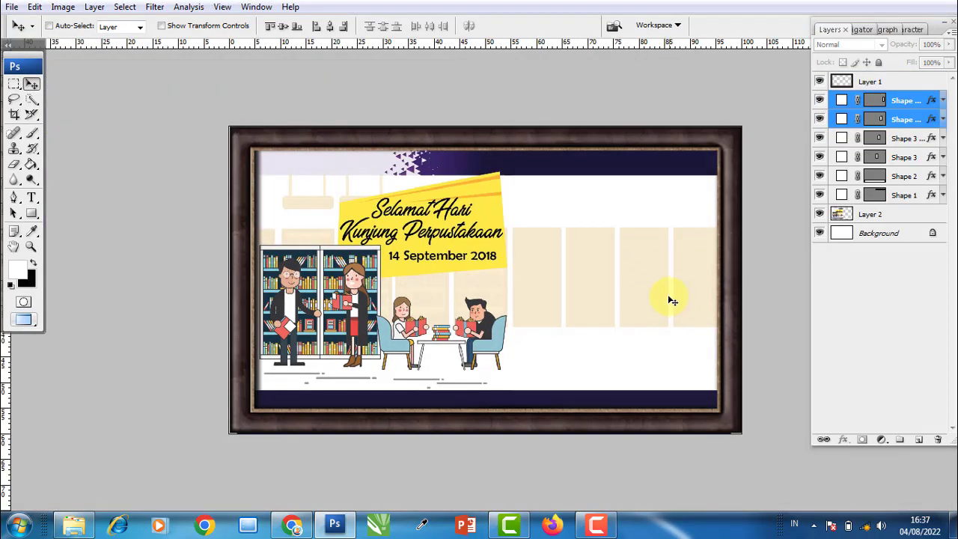
# - Stretch the four Shape 3 panels to about 101.8% width, reaching the frame's right edge
pyautogui.scroll(1, 673, 301)
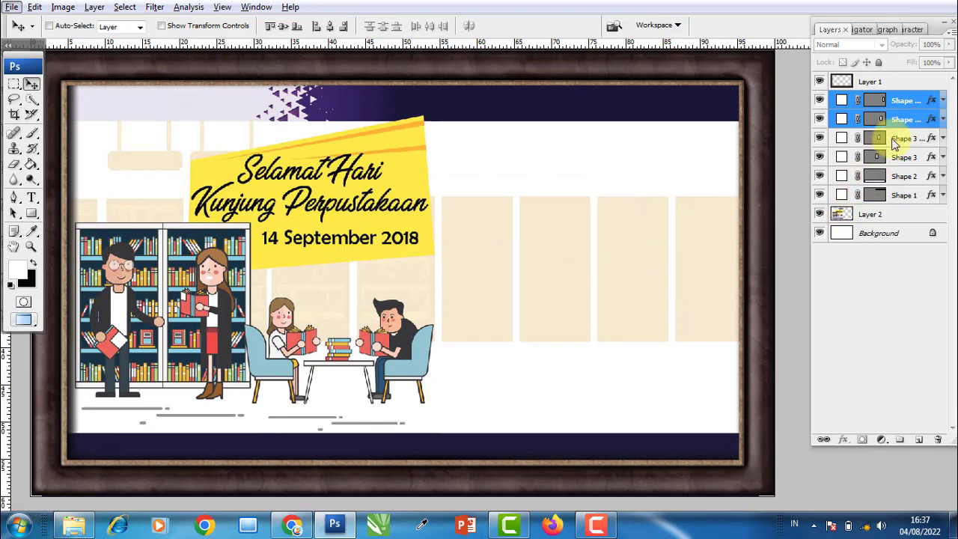
pyautogui.keyDown('shift'); pyautogui.click(892, 139); pyautogui.keyUp('shift')
pyautogui.keyDown('shift'); pyautogui.click(902, 157); pyautogui.keyUp('shift')
pyautogui.click(225, 26)
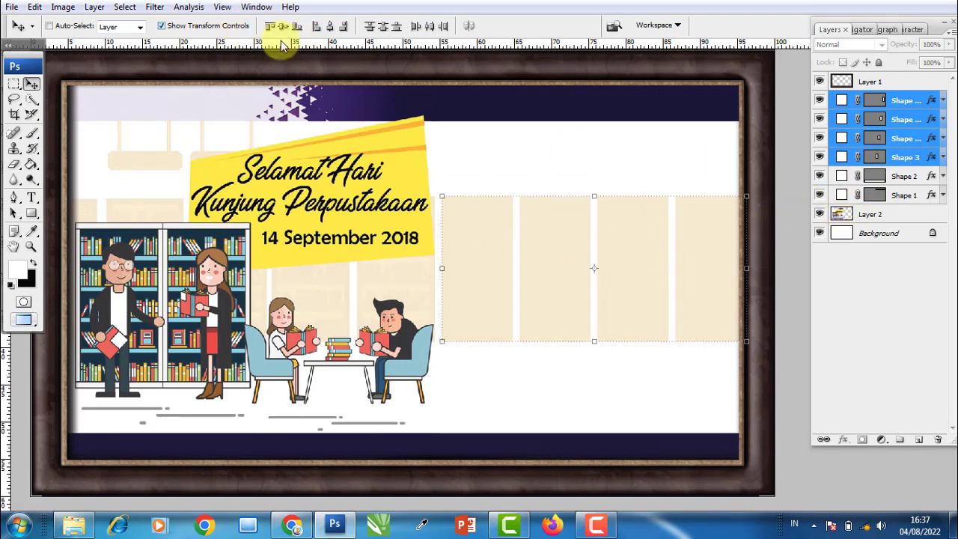
pyautogui.moveTo(746, 267); pyautogui.dragTo(752, 270)
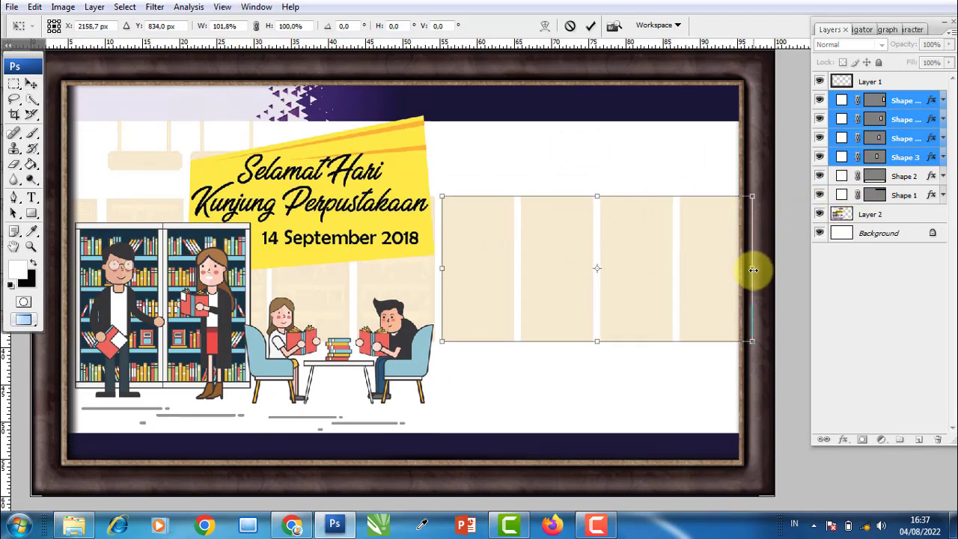
pyautogui.press('Return')
pyautogui.click(876, 180)
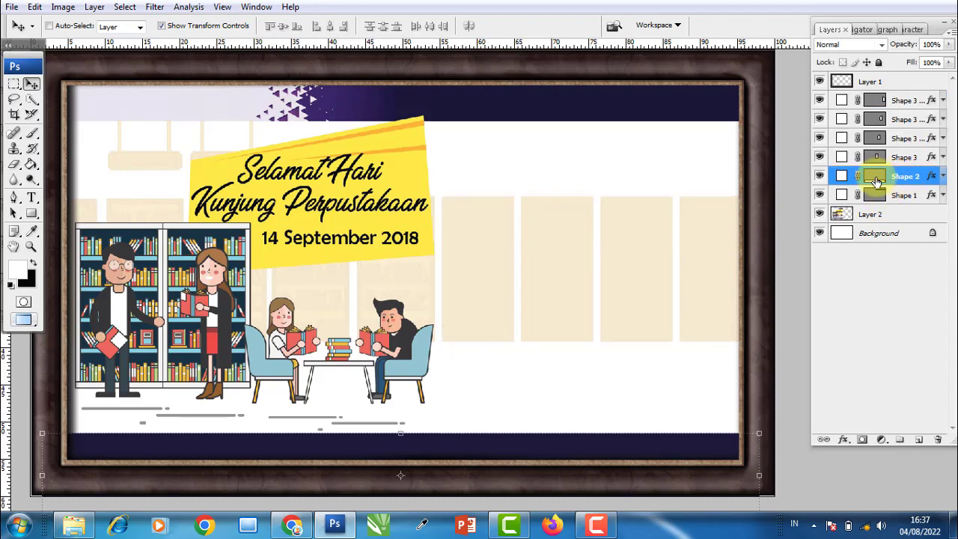
# - Draw a thin rectangle bar over the first beige panel
pyautogui.click(32, 213)
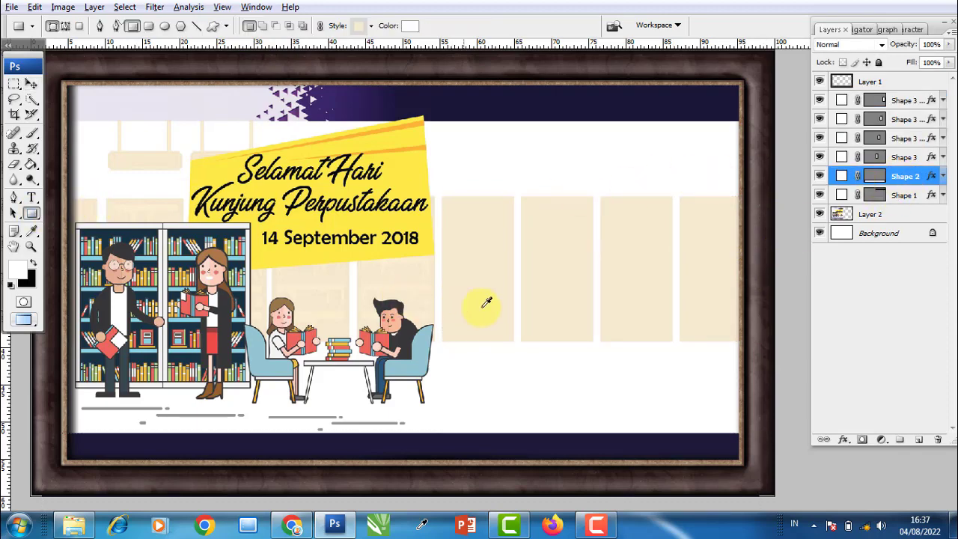
pyautogui.scroll(1, 486, 302)
pyautogui.scroll(2, 486, 300)
pyautogui.scroll(1, 449, 289)
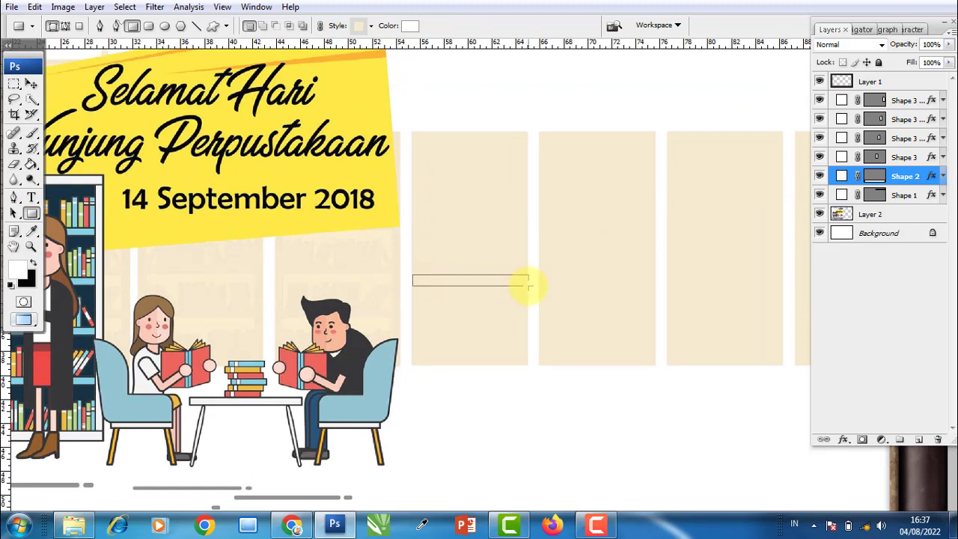
pyautogui.moveTo(529, 282); pyautogui.dragTo(523, 283)
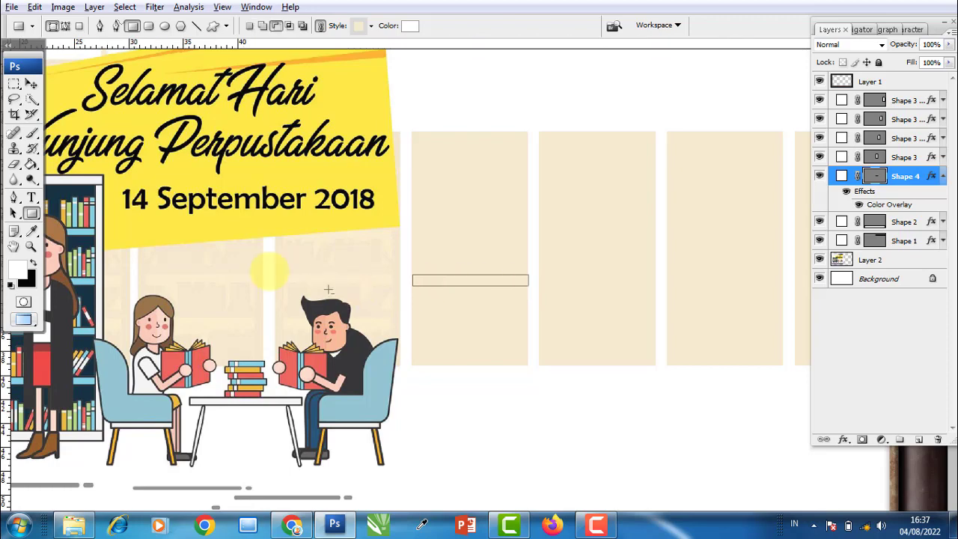
pyautogui.scroll(-1, 267, 267)
# - Stretch the bar about 434% so it spans all four beige panels
pyautogui.click(32, 83)
pyautogui.scroll(-1, 316, 274)
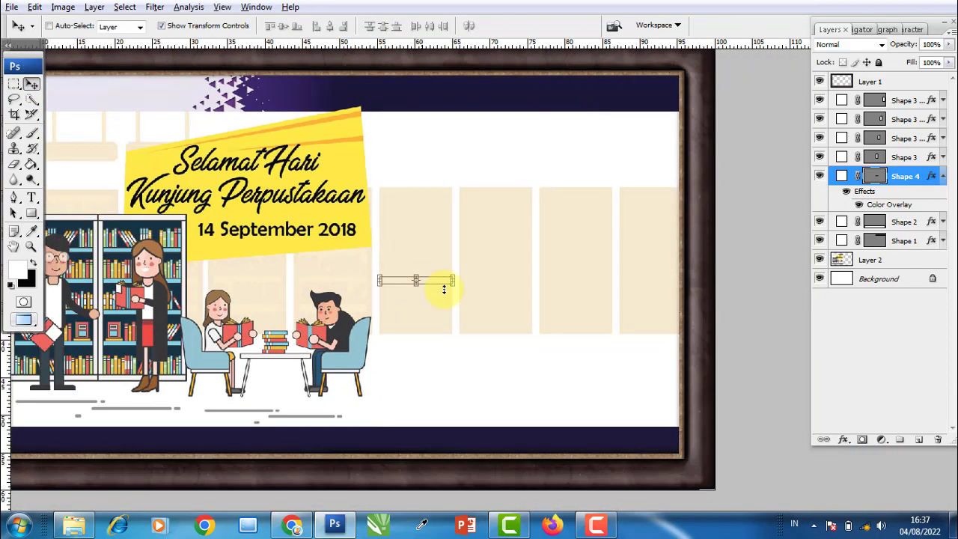
pyautogui.moveTo(453, 280); pyautogui.dragTo(673, 291)
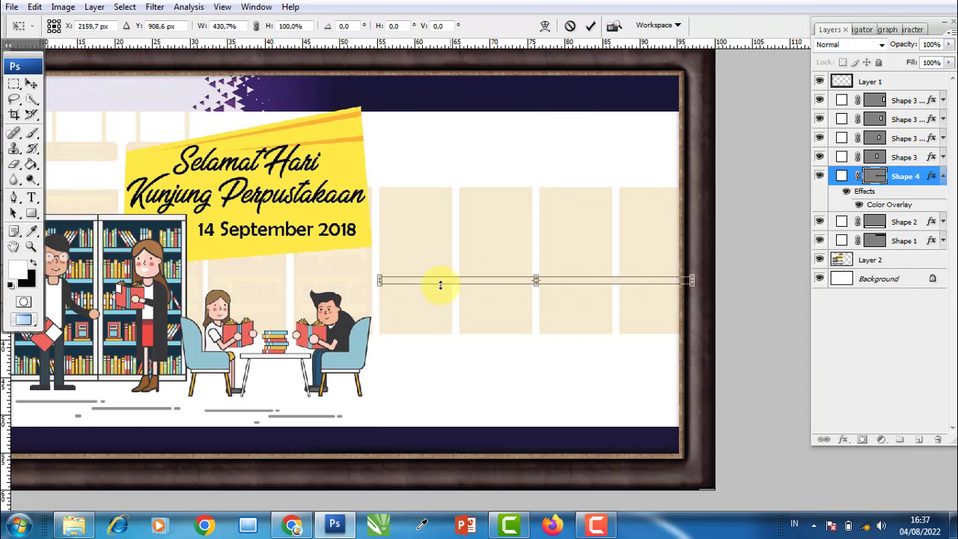
pyautogui.scroll(1, 401, 284)
pyautogui.scroll(1, 366, 279)
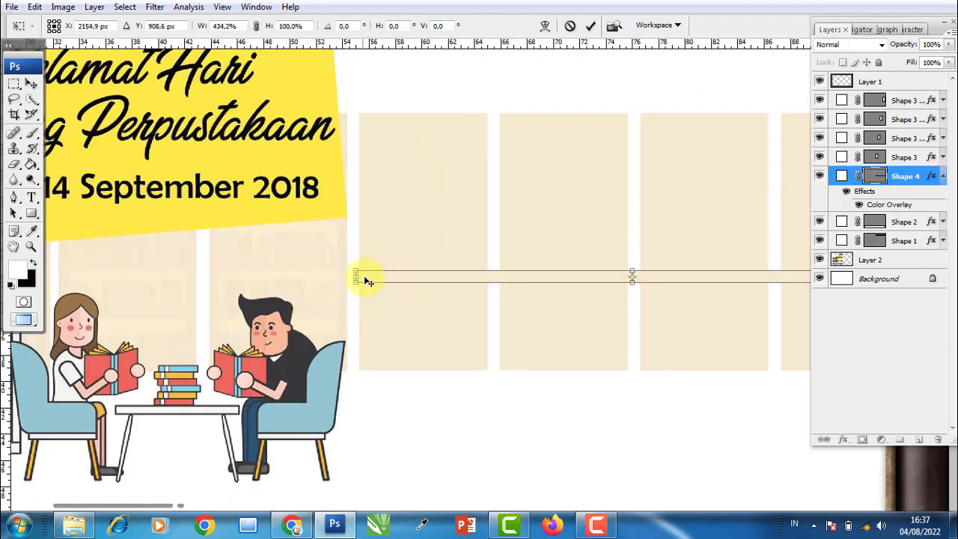
pyautogui.press('Return')
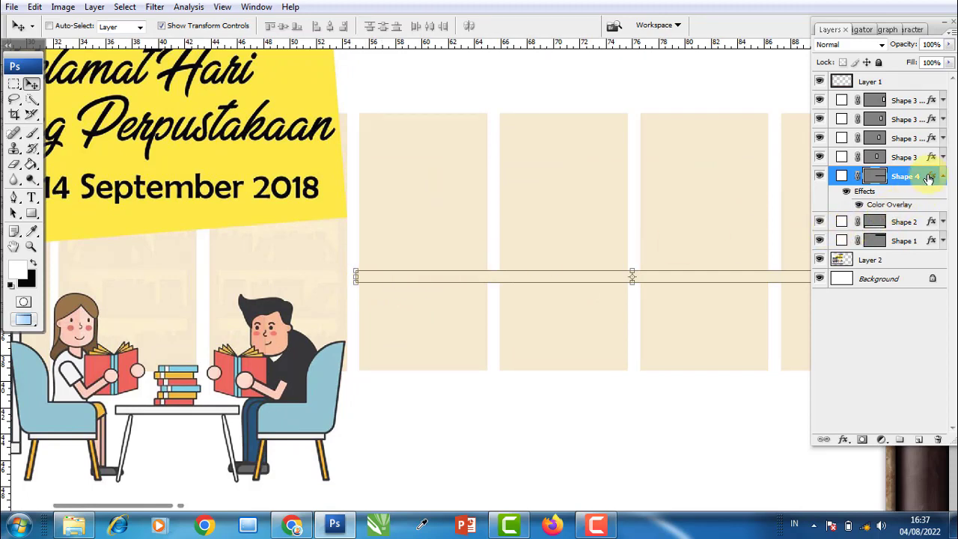
# - Set a Color Overlay colour in Shape 4's layer style
pyautogui.doubleClick(914, 174)
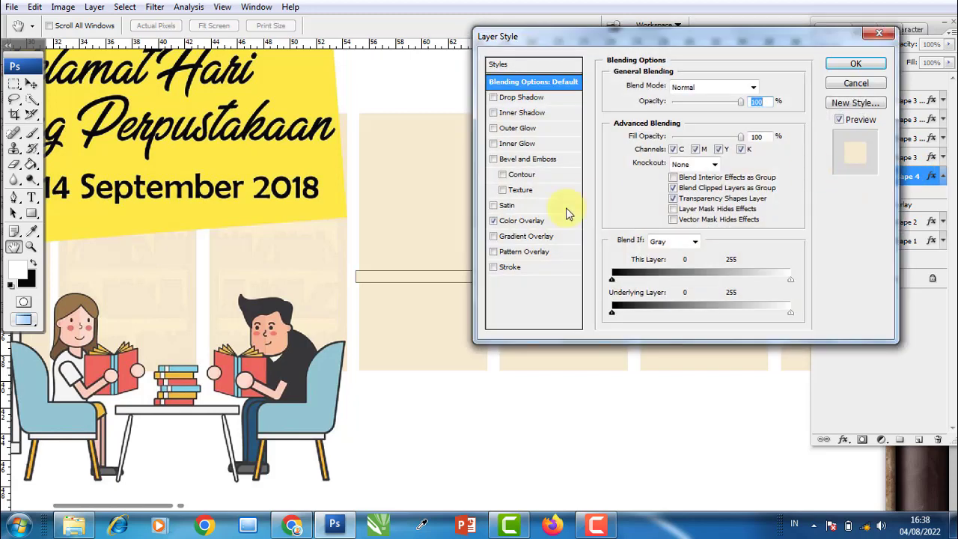
pyautogui.click(516, 220)
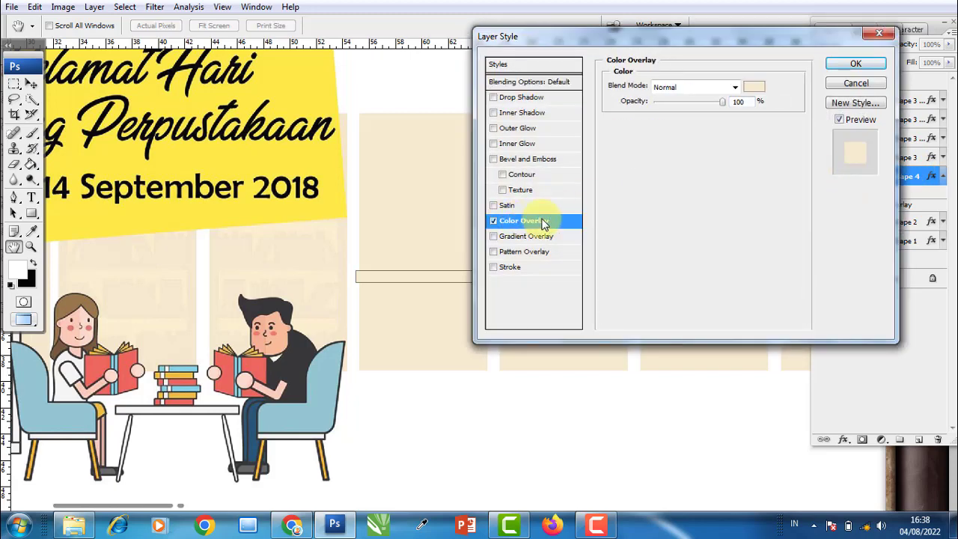
pyautogui.click(753, 86)
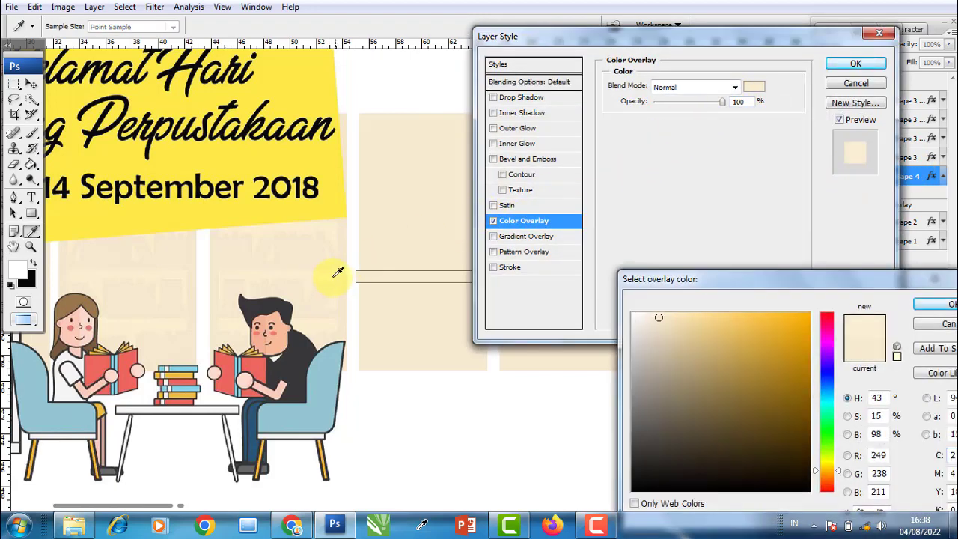
pyautogui.click(935, 304)
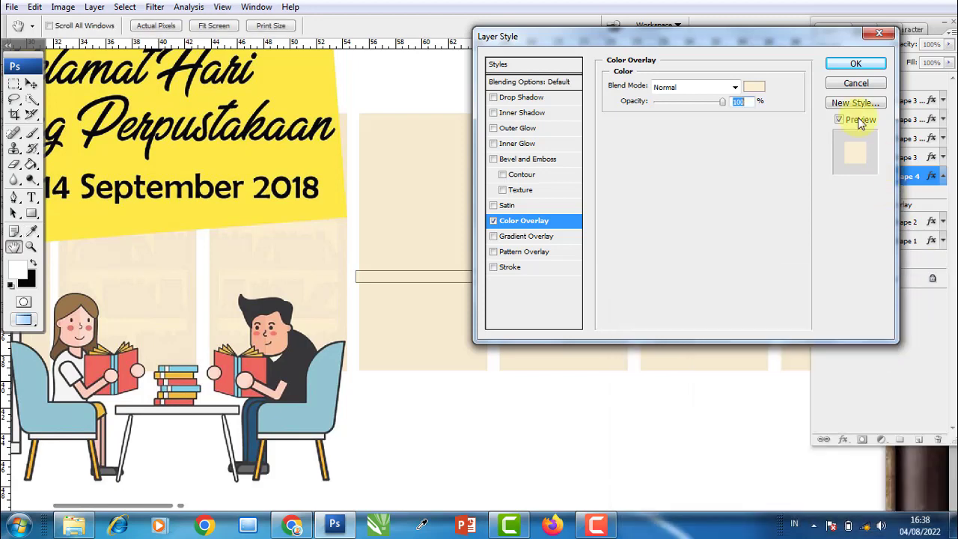
pyautogui.click(855, 64)
# - Move Shape 4 up beneath Layer 1 and hide the transform controls
pyautogui.moveTo(903, 176); pyautogui.dragTo(909, 100)
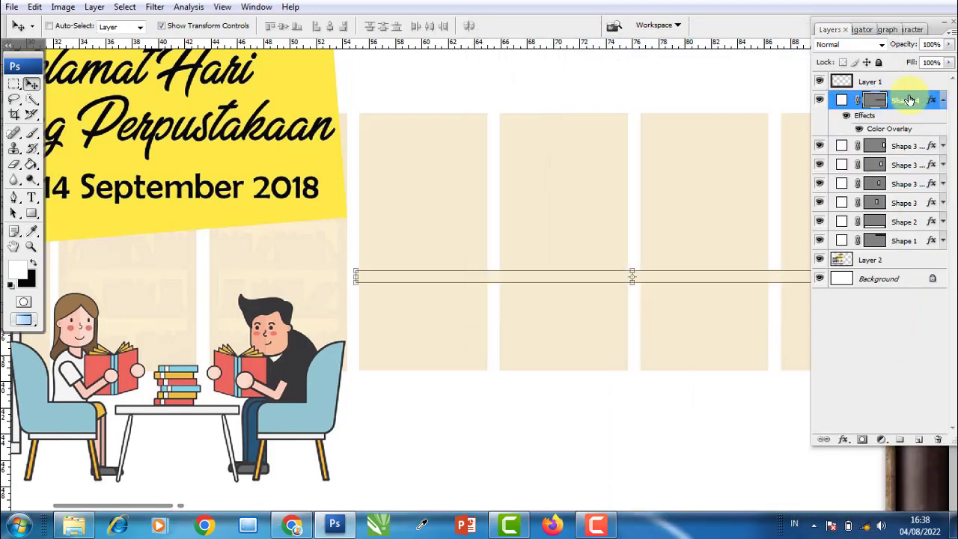
pyautogui.click(217, 26)
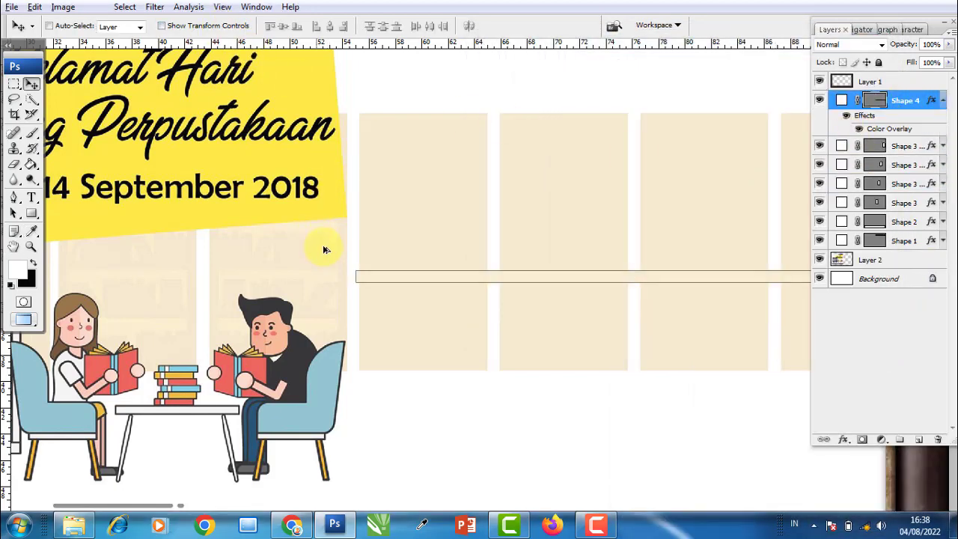
pyautogui.scroll(-1, 325, 249)
pyautogui.click(916, 146)
pyautogui.click(942, 100)
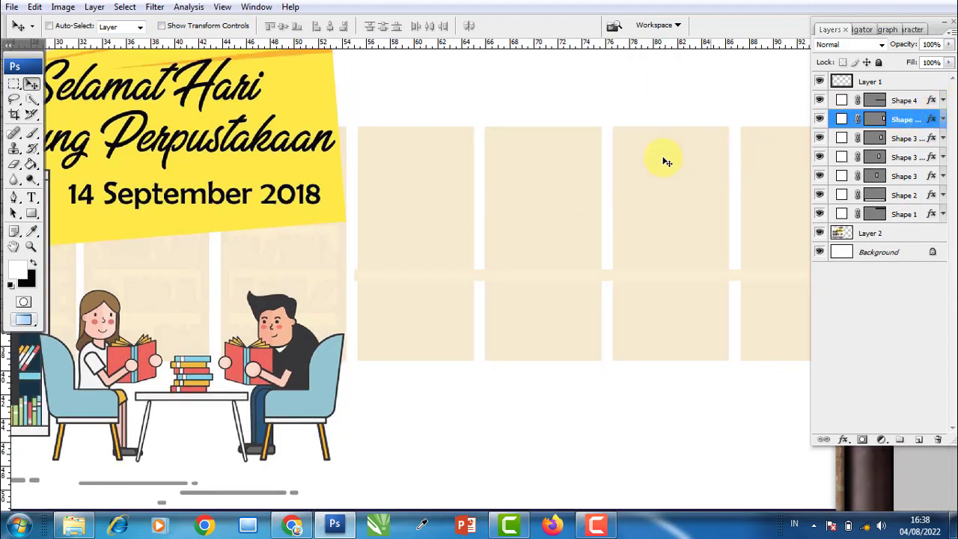
pyautogui.scroll(-1, 452, 259)
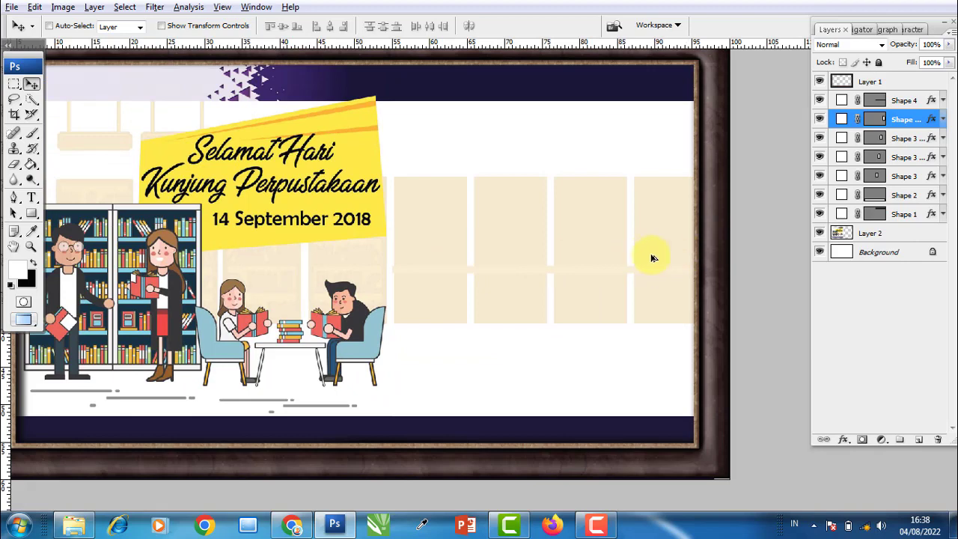
pyautogui.hscroll(1, 651, 256)
pyautogui.scroll(1, 634, 252)
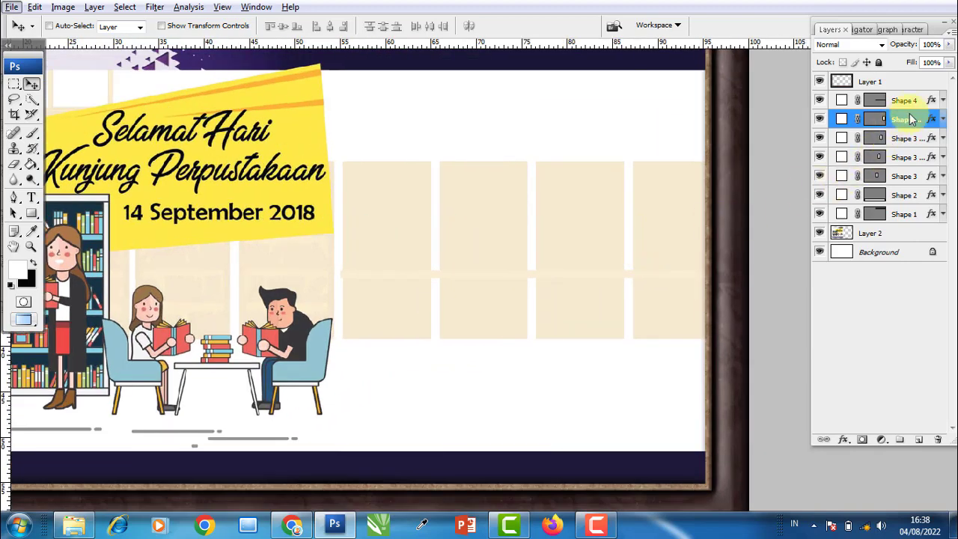
pyautogui.click(902, 157)
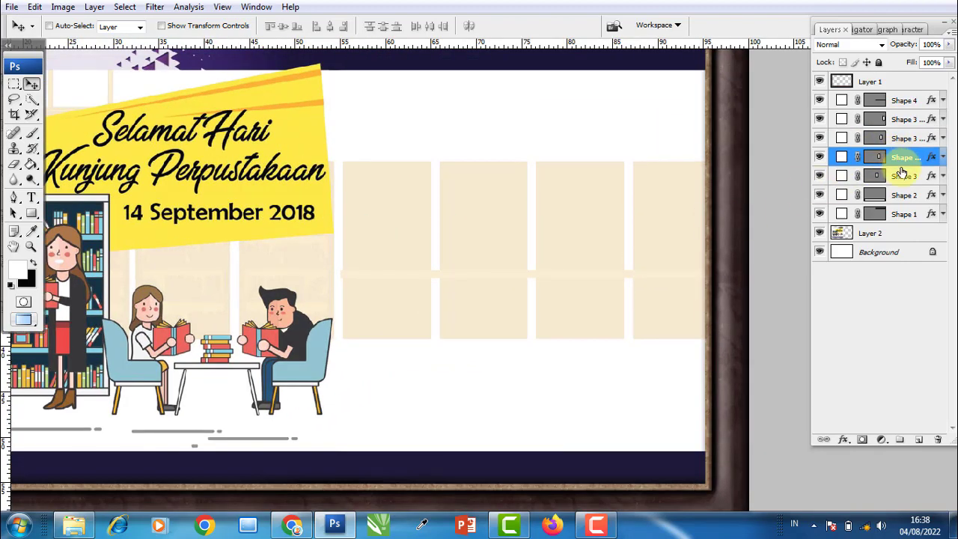
# - Place Shape 4 directly above Shape 3, leaving it unclipped
pyautogui.moveTo(905, 101); pyautogui.dragTo(900, 161)
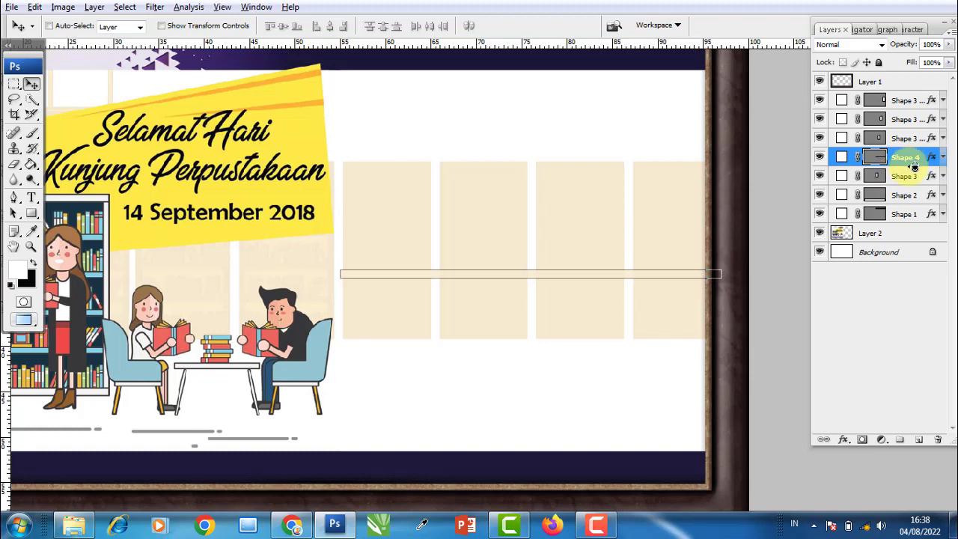
pyautogui.keyDown('alt'); pyautogui.click(914, 168); pyautogui.keyUp('alt')
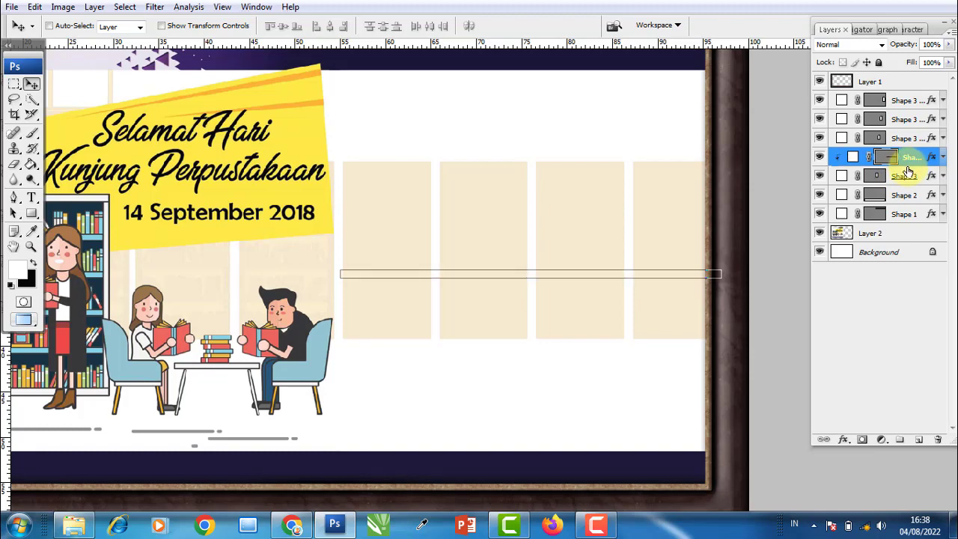
pyautogui.click(908, 138)
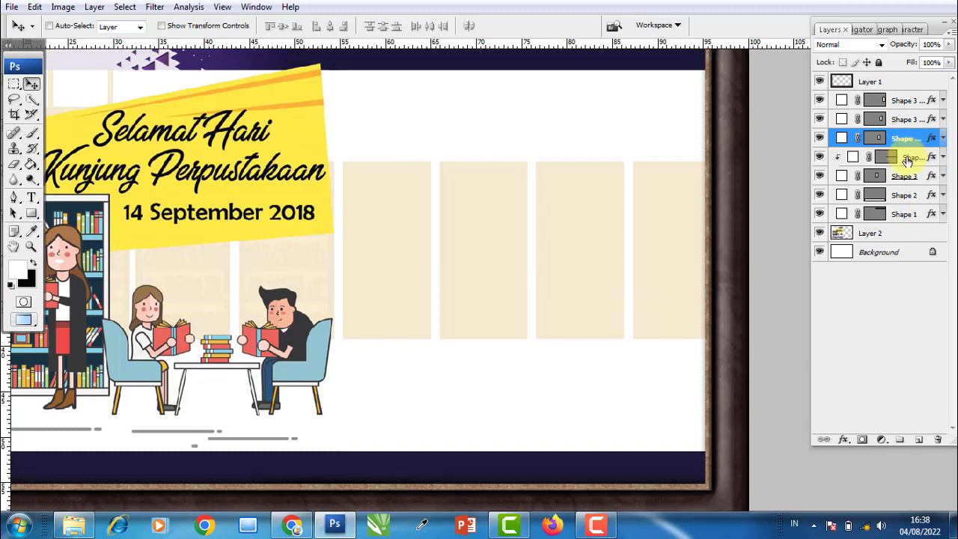
pyautogui.click(907, 160)
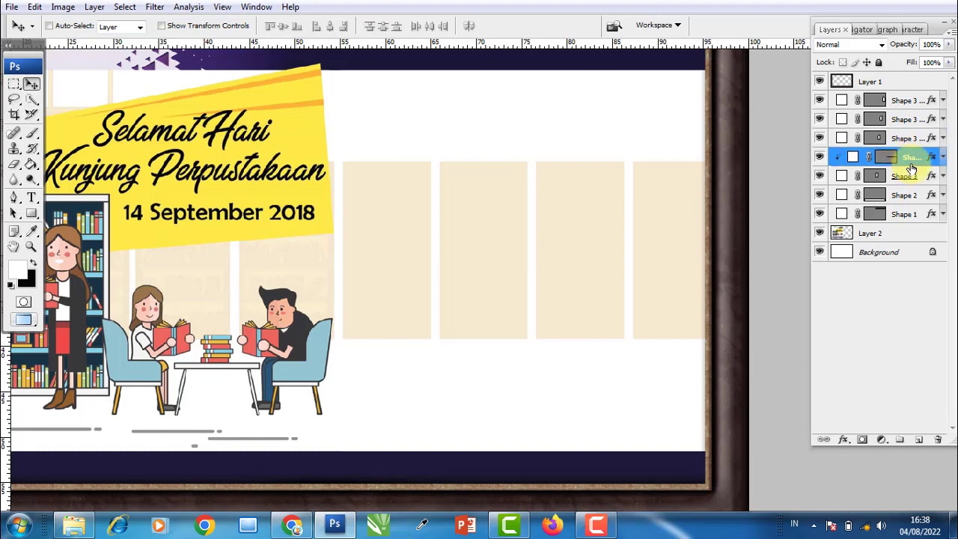
pyautogui.keyDown('alt'); pyautogui.click(916, 163); pyautogui.keyUp('alt')
# - Shorten the crossbar to one panel's width and reselect the Shape 4 layer
pyautogui.click(213, 26)
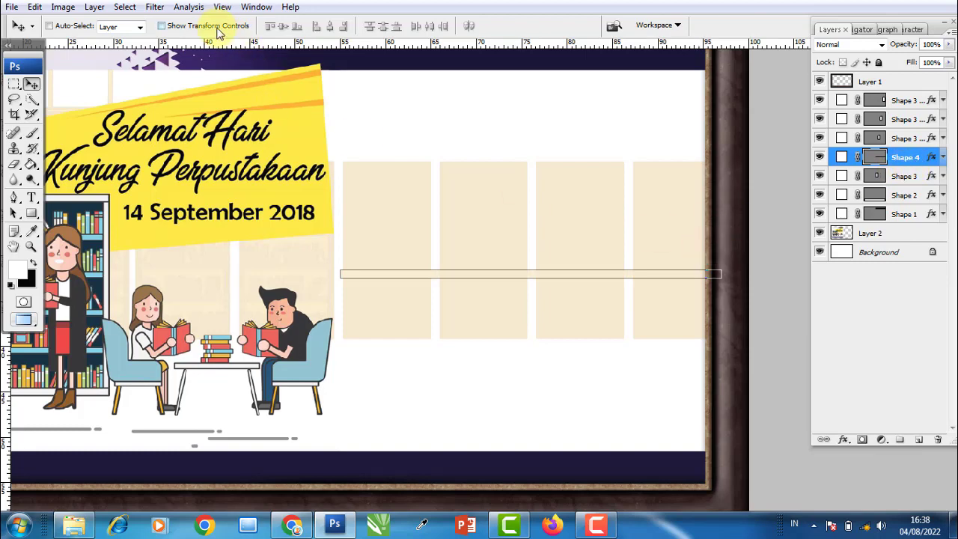
pyautogui.moveTo(722, 274); pyautogui.dragTo(434, 275)
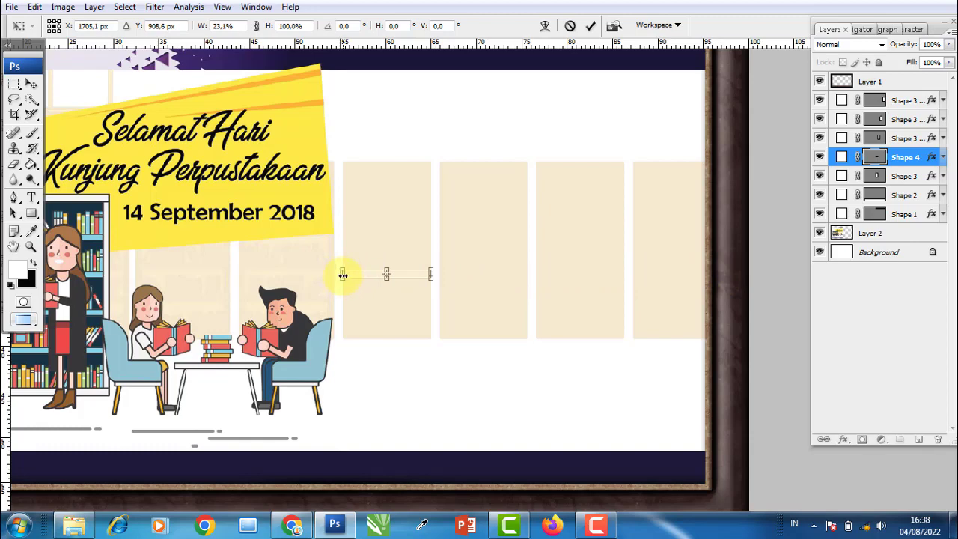
pyautogui.press('Return')
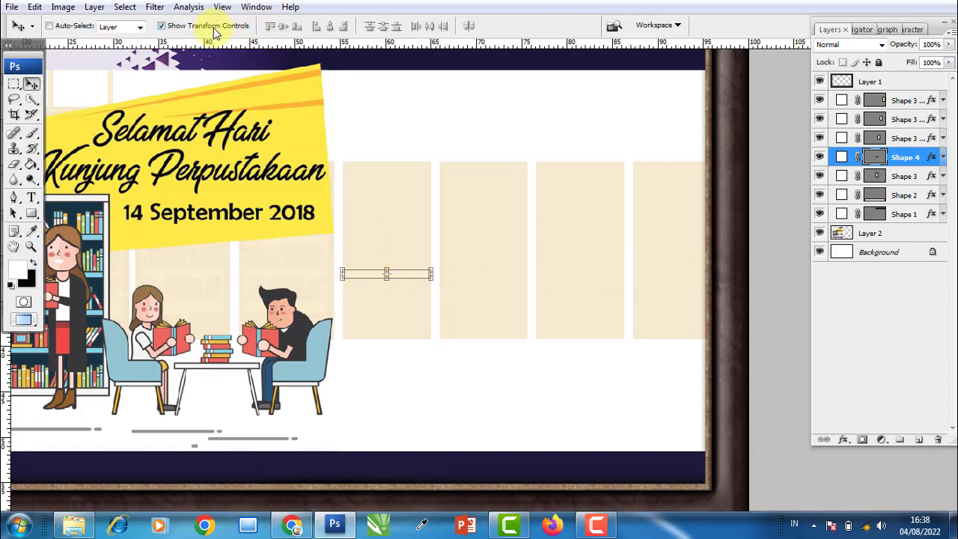
pyautogui.click(214, 30)
pyautogui.click(911, 181)
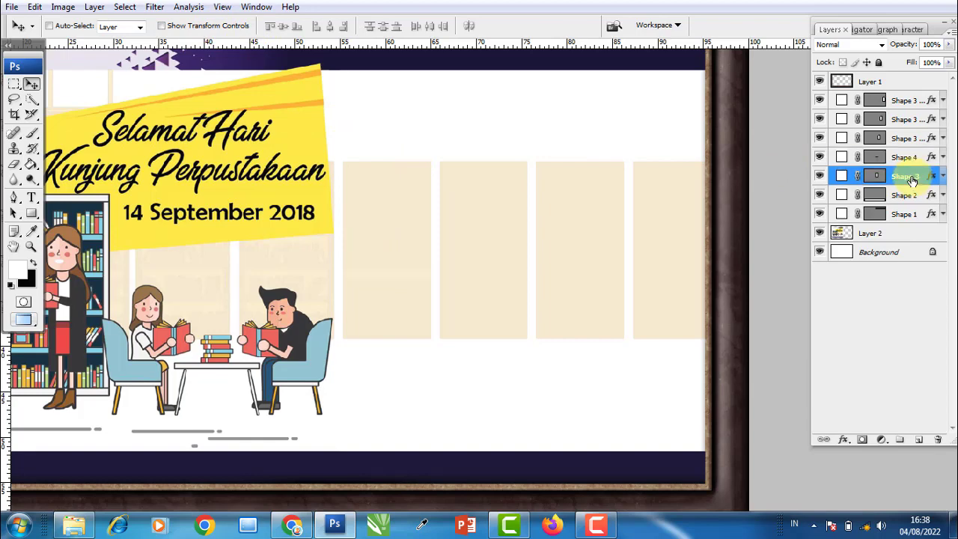
pyautogui.click(905, 161)
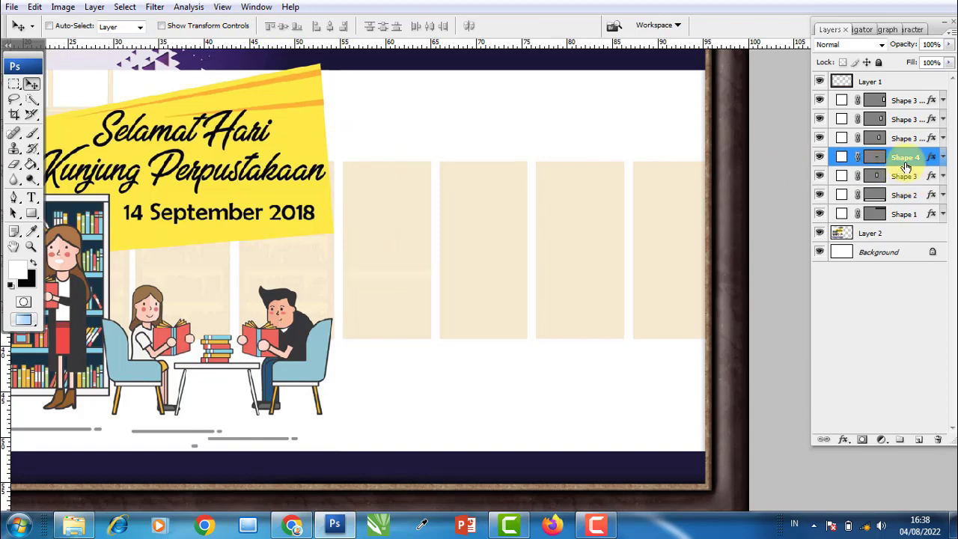
# - Duplicate the crossbar onto the second and third beige panels, reordering the copies
pyautogui.hotkey('ctrl', 'j')
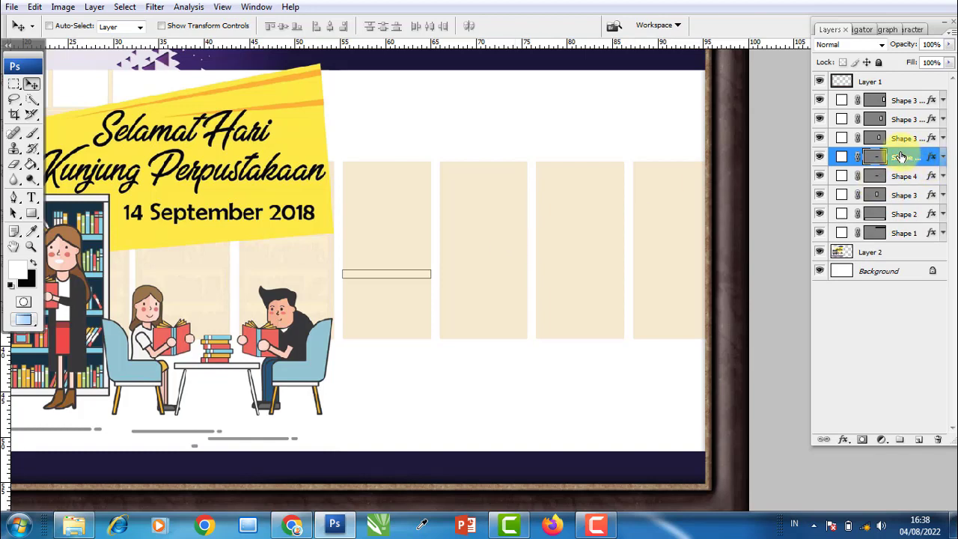
pyautogui.moveTo(901, 156); pyautogui.dragTo(897, 137)
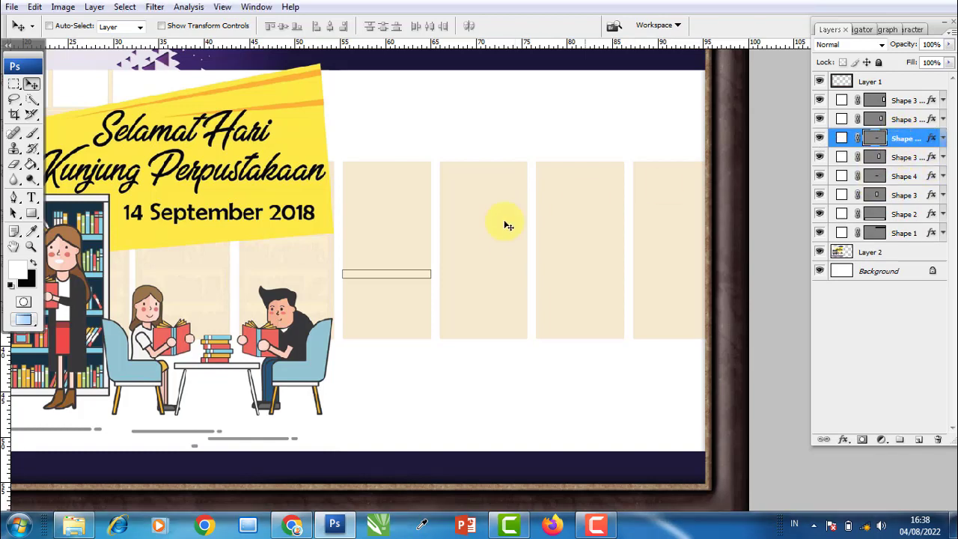
pyautogui.moveTo(396, 278); pyautogui.dragTo(484, 278)
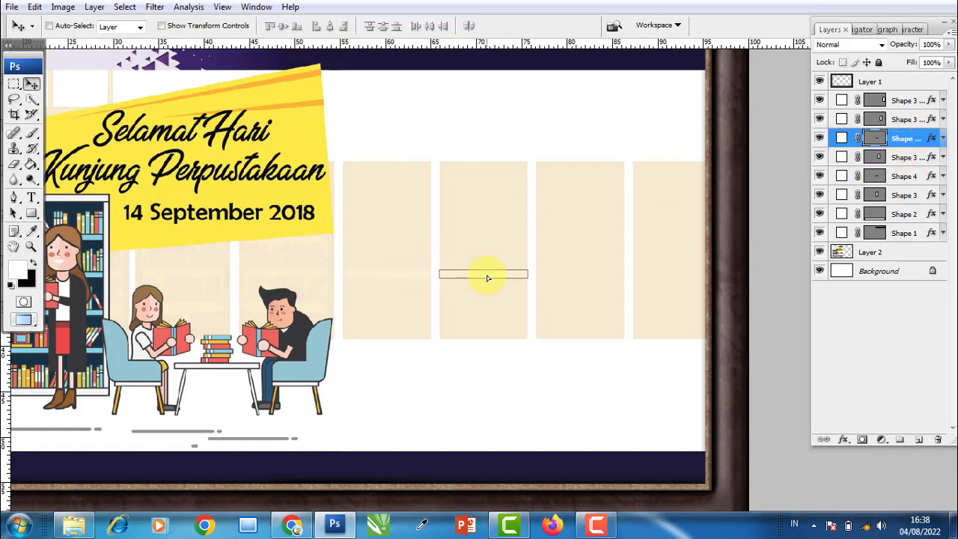
pyautogui.hotkey('ctrl', 'j')
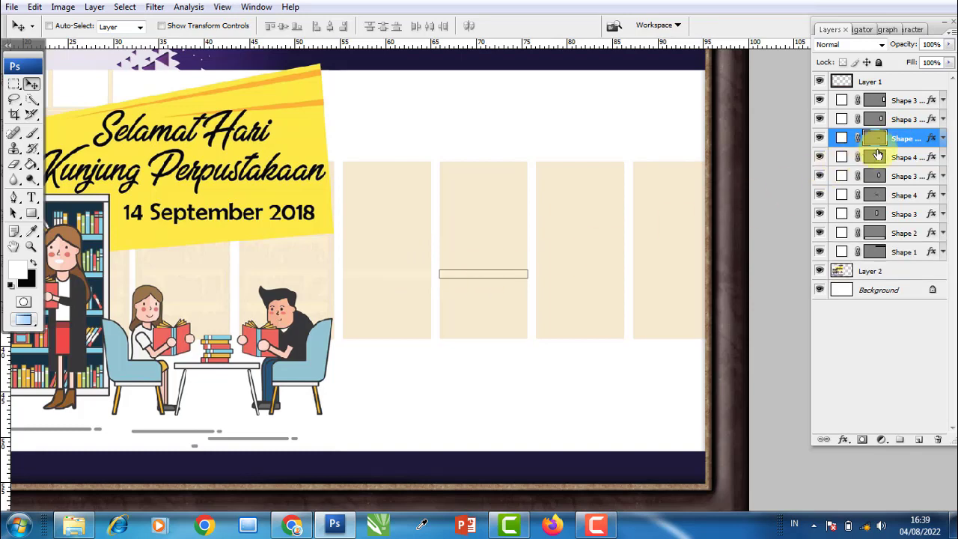
pyautogui.moveTo(877, 138); pyautogui.dragTo(895, 119)
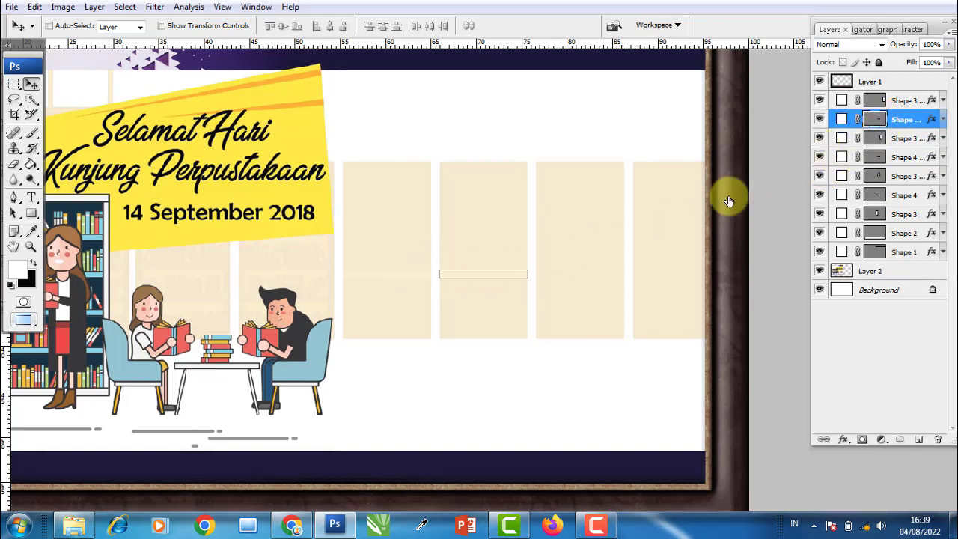
pyautogui.moveTo(513, 277); pyautogui.dragTo(560, 278)
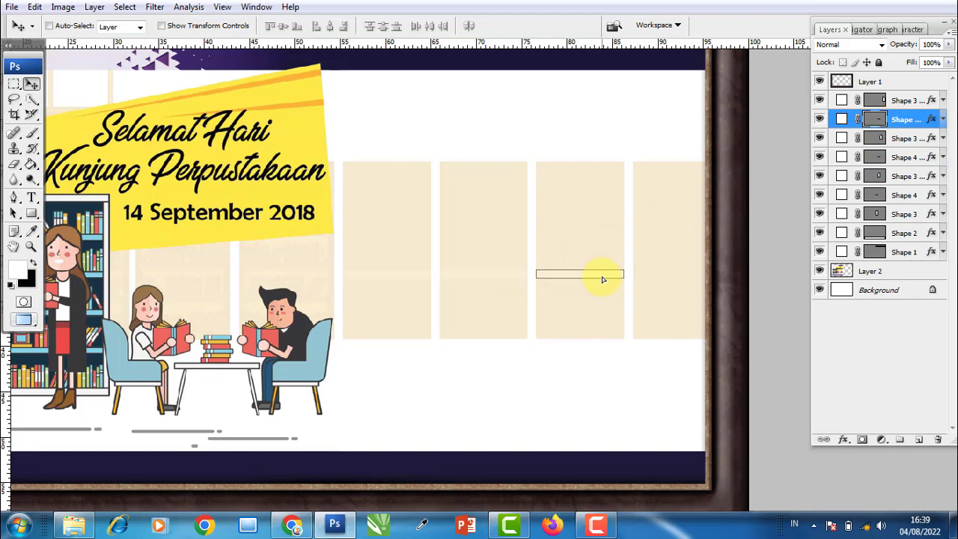
# - Add a crossbar copy on the fourth panel and reorder the shape layers
pyautogui.hotkey('ctrl', 'j')
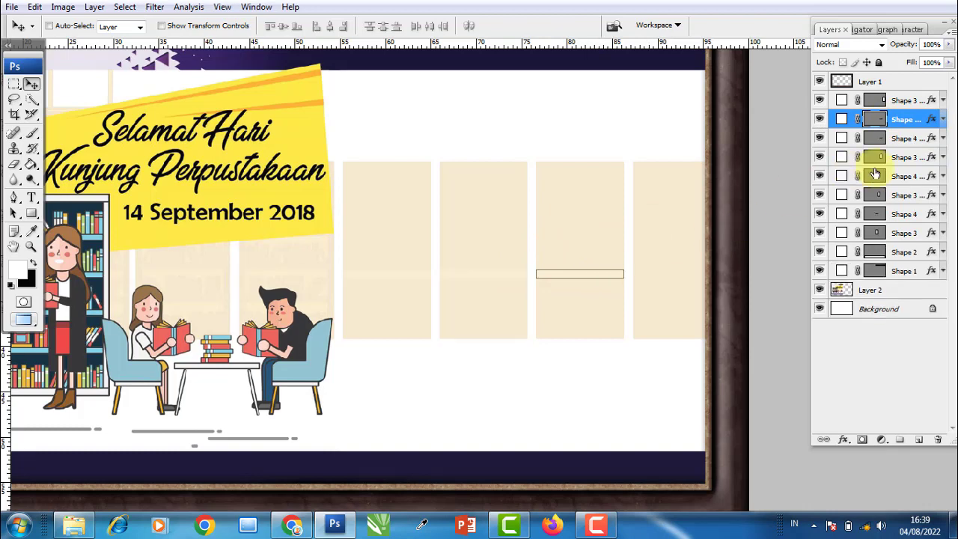
pyautogui.moveTo(896, 120); pyautogui.dragTo(899, 100)
pyautogui.moveTo(570, 278); pyautogui.dragTo(665, 277)
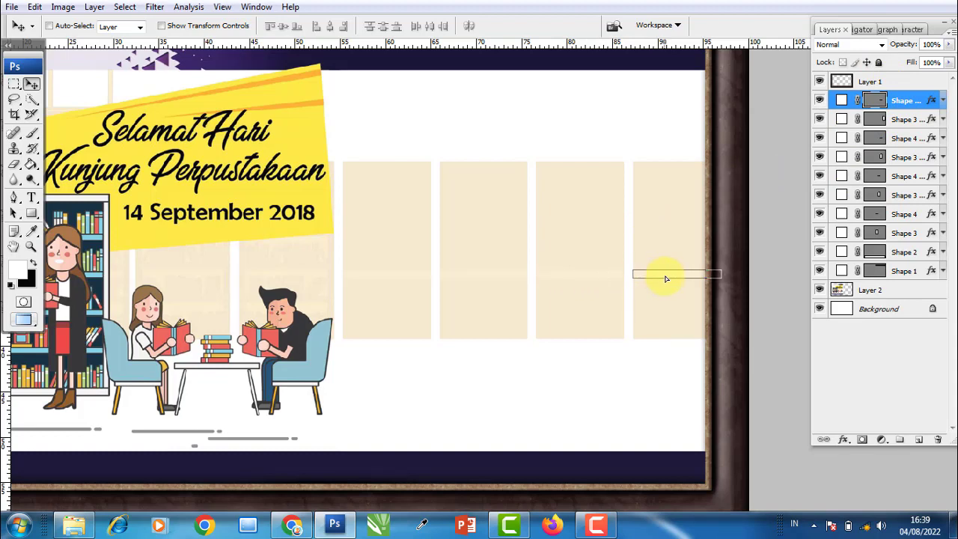
pyautogui.click(898, 120)
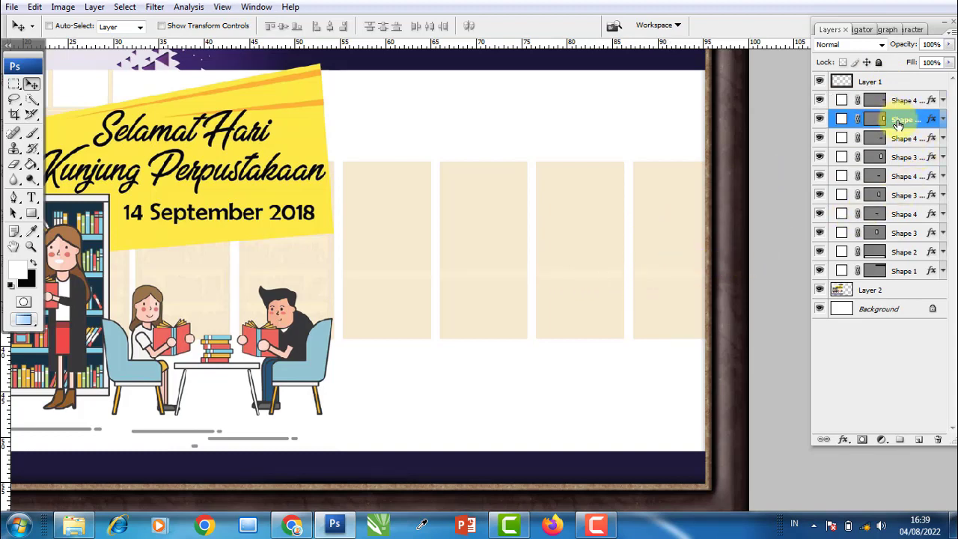
pyautogui.moveTo(880, 133); pyautogui.dragTo(891, 101)
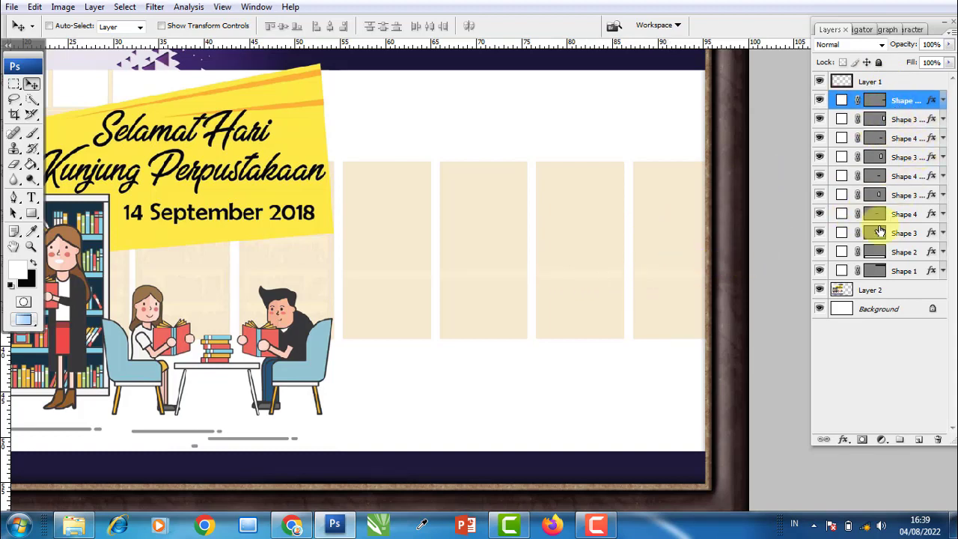
# - Create a group named Dinding holding the panel and crossbar shape layers
pyautogui.click(899, 443)
pyautogui.doubleClick(877, 99)
pyautogui.write('Dinding')
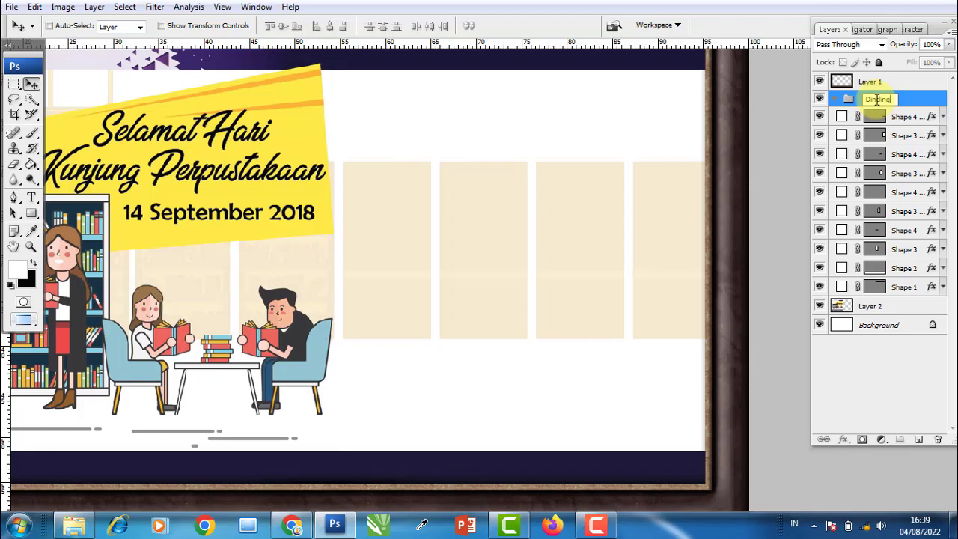
pyautogui.click(893, 118)
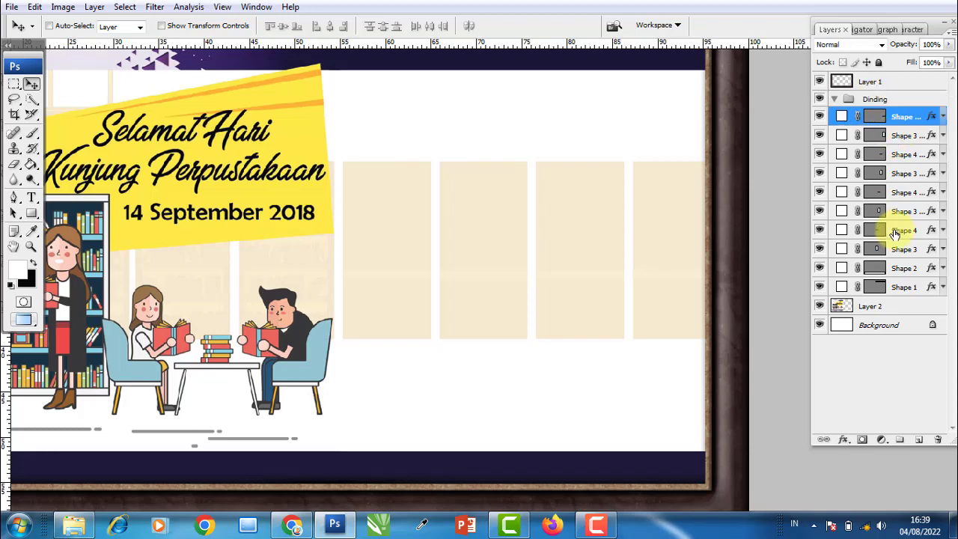
pyautogui.keyDown('shift'); pyautogui.click(903, 251); pyautogui.keyUp('shift')
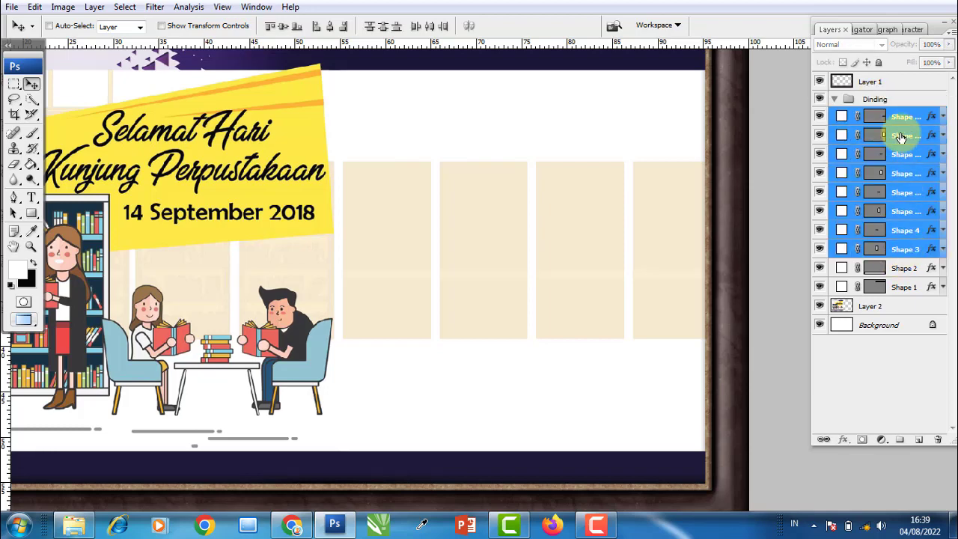
pyautogui.moveTo(898, 133); pyautogui.dragTo(861, 103)
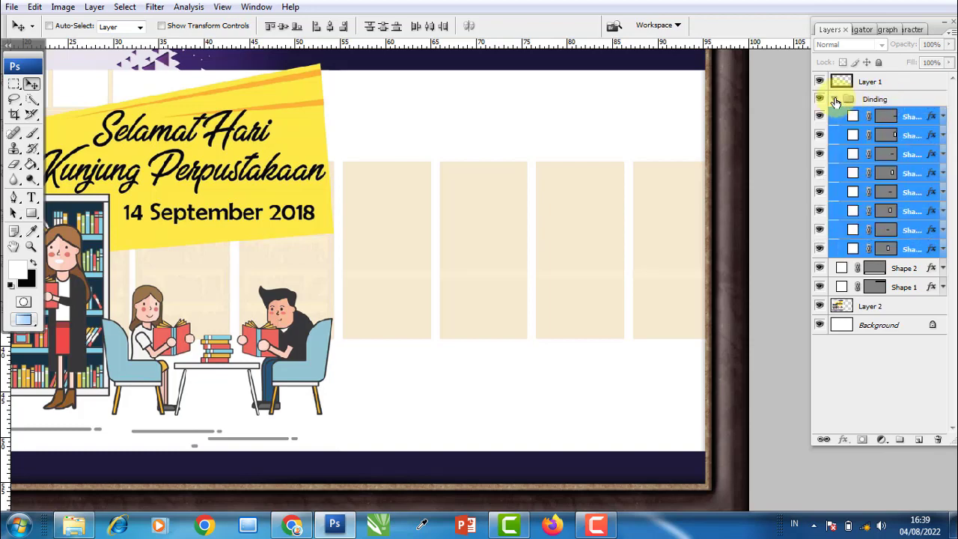
pyautogui.click(834, 99)
# - Create a Bg group containing Layer 1, Dinding, Shape 2 and Shape 1
pyautogui.click(867, 84)
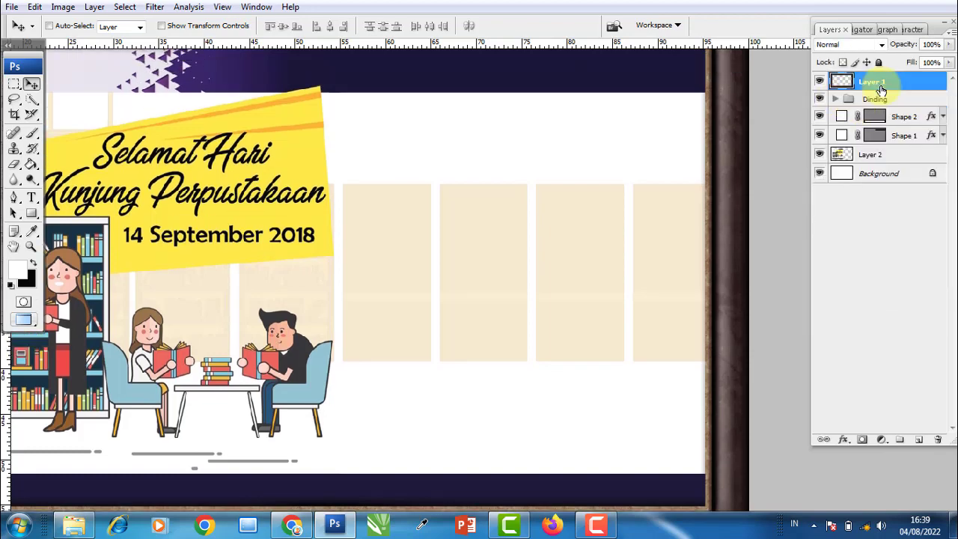
pyautogui.click(899, 439)
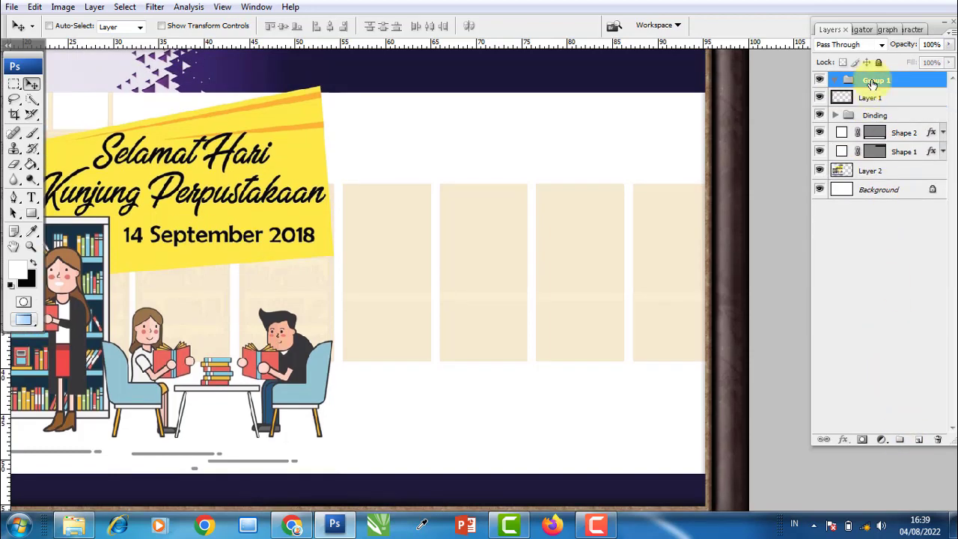
pyautogui.doubleClick(875, 80)
pyautogui.write('Bg')
pyautogui.press('Return')
pyautogui.click(897, 98)
pyautogui.keyDown('shift'); pyautogui.click(890, 143); pyautogui.keyUp('shift')
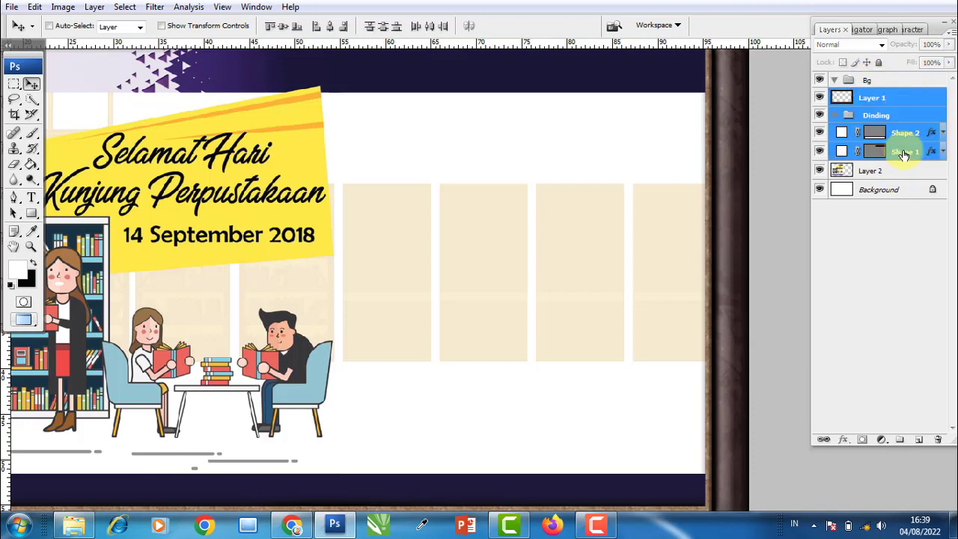
pyautogui.moveTo(890, 143)
pyautogui.mouseDown()
pyautogui.moveTo(875, 81)
pyautogui.moveTo(860, 81)
pyautogui.mouseUp()
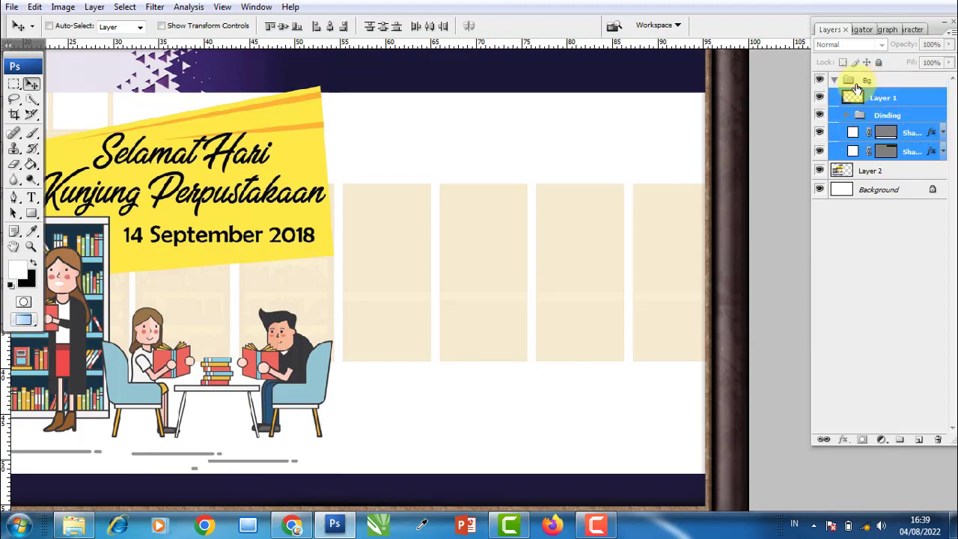
pyautogui.click(834, 79)
# - Return to Standard Screen Mode, fit Latihan PPS-5 in its window, and pick the Pen Tool
pyautogui.hotkey('ctrl', '-')
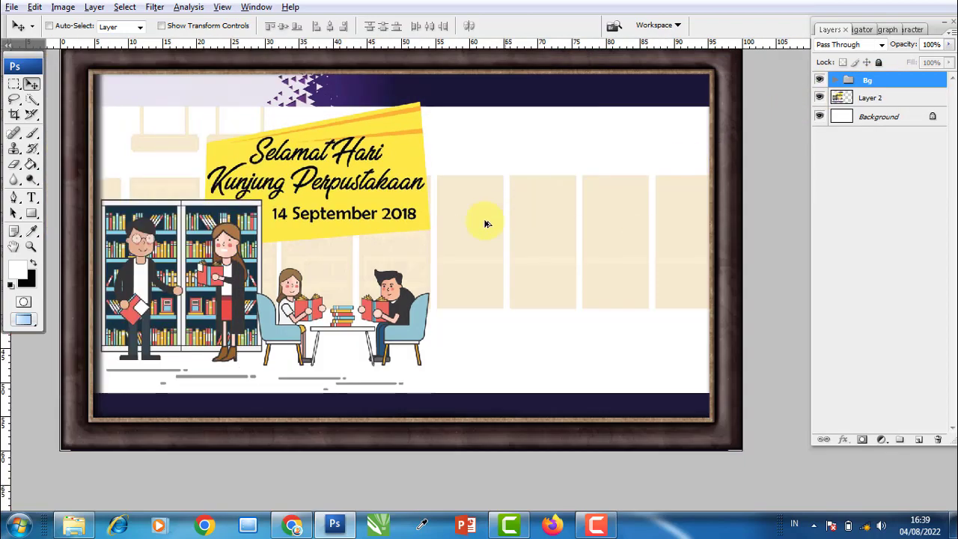
pyautogui.hotkey('ctrl', '-')
pyautogui.hotkey('ctrl', '+')
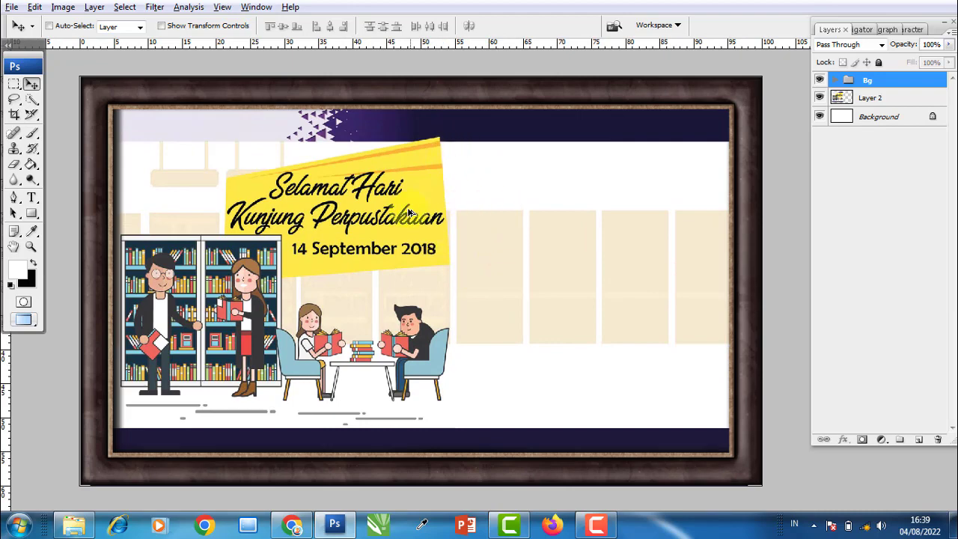
pyautogui.hotkey('ctrl', '-')
pyautogui.press('f')
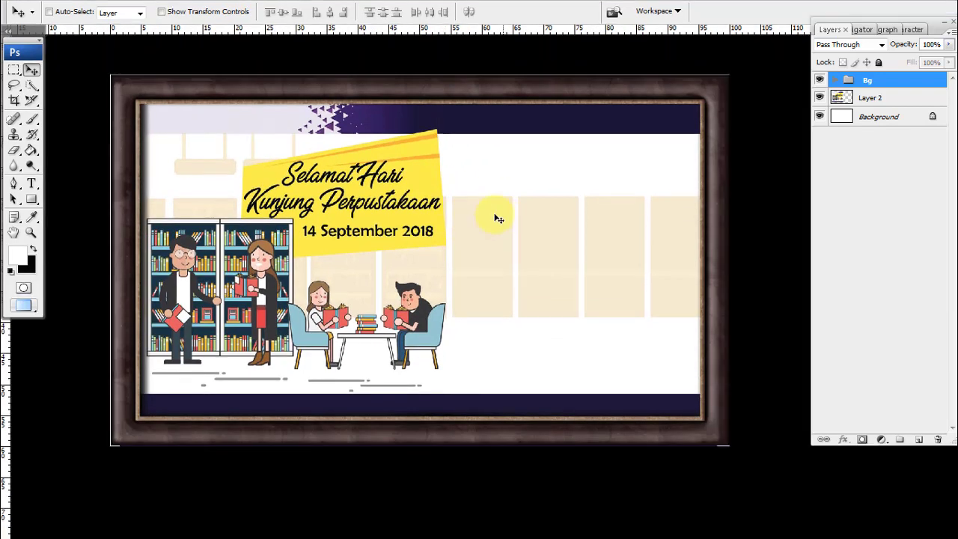
pyautogui.press('f')
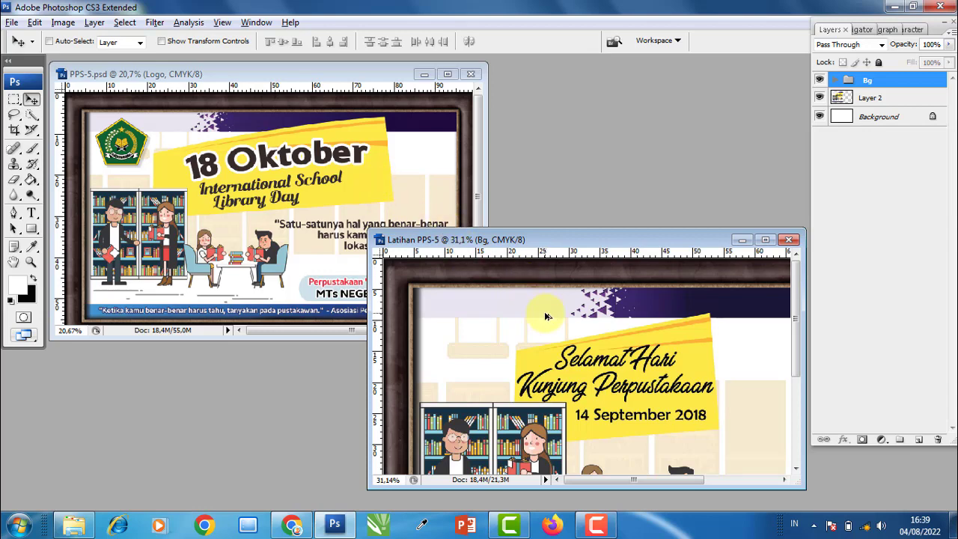
pyautogui.hotkey('ctrl', '-')
pyautogui.hotkey('ctrl', '-')
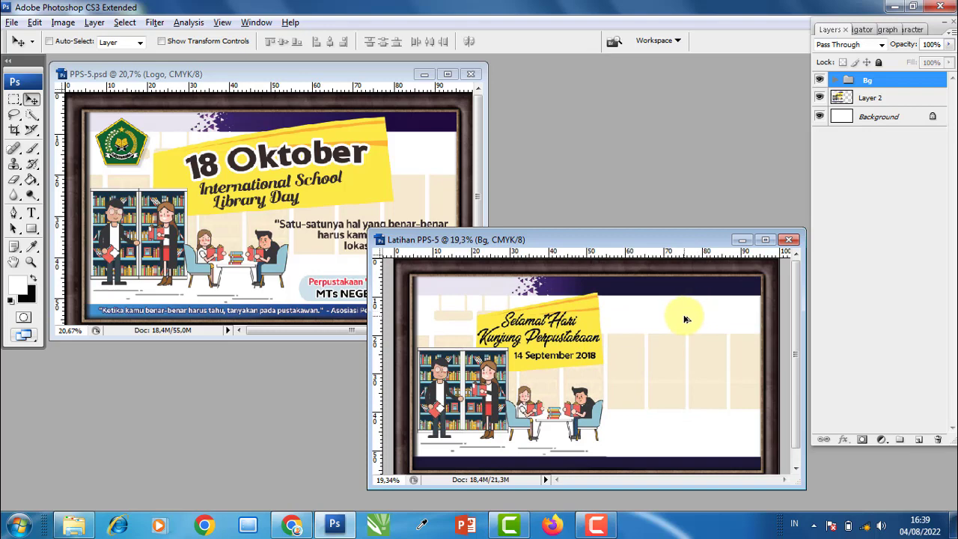
pyautogui.hotkey('ctrl', '0')
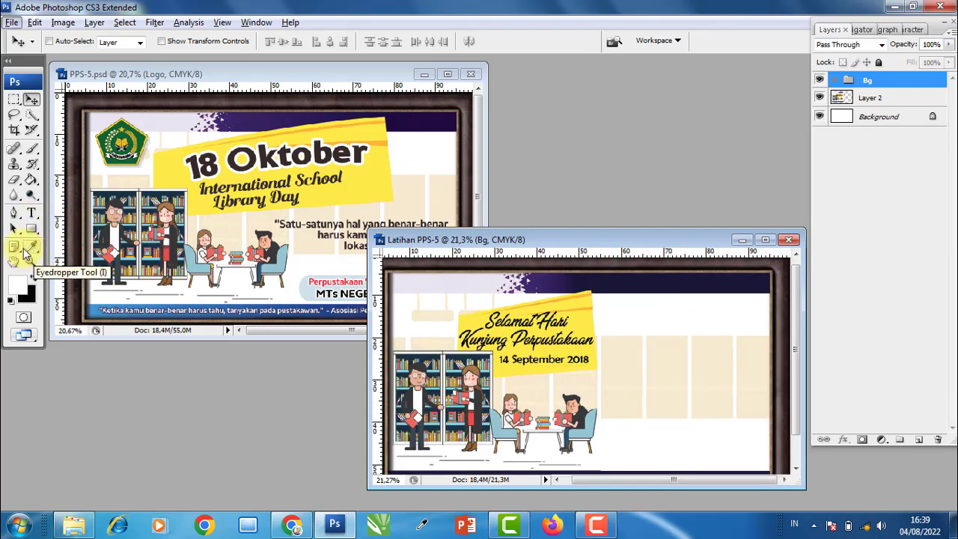
pyautogui.moveTo(13, 213); pyautogui.dragTo(41, 216)
pyautogui.click(45, 213)
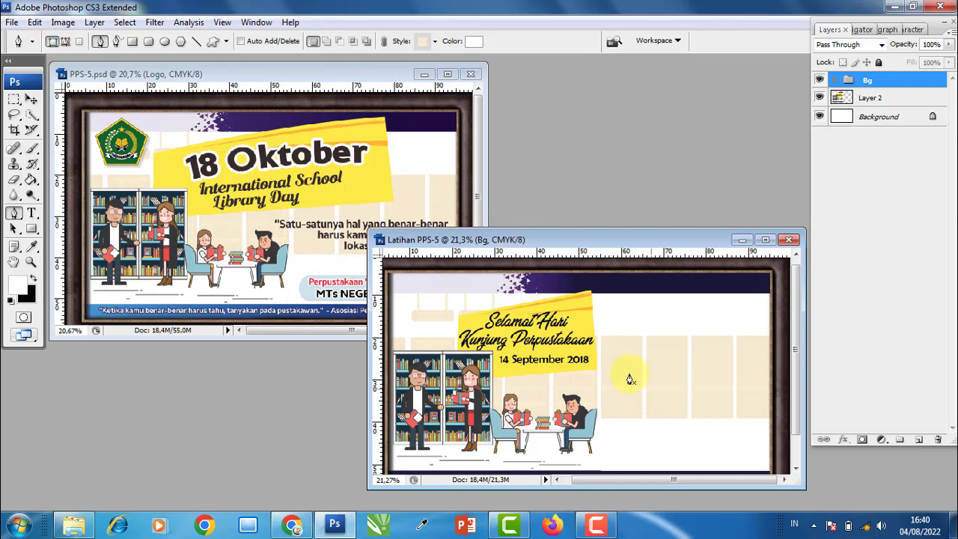
# - Draw Shape 5, a tilted four-sided shape with a curved top point, right of the title banner
pyautogui.click(581, 296)
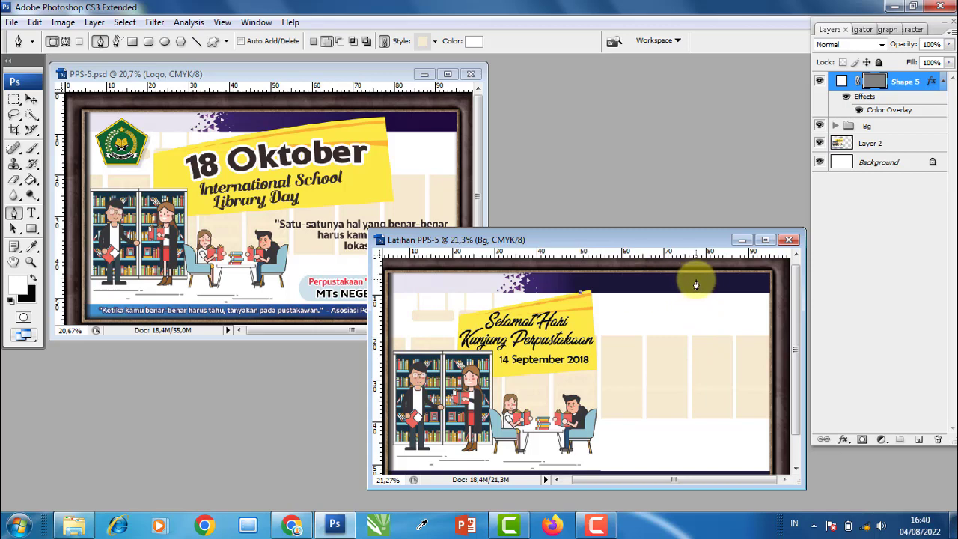
pyautogui.moveTo(693, 281); pyautogui.dragTo(748, 278)
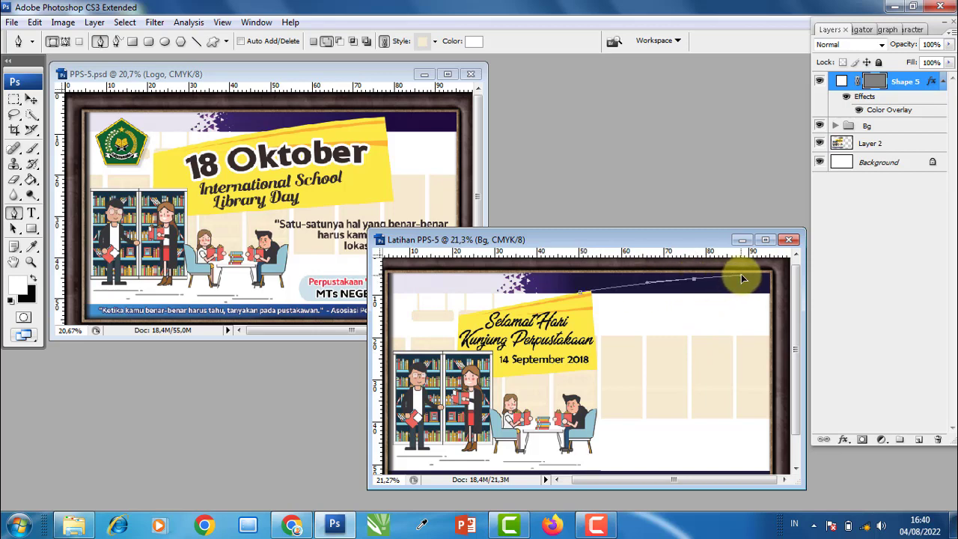
pyautogui.click(694, 282)
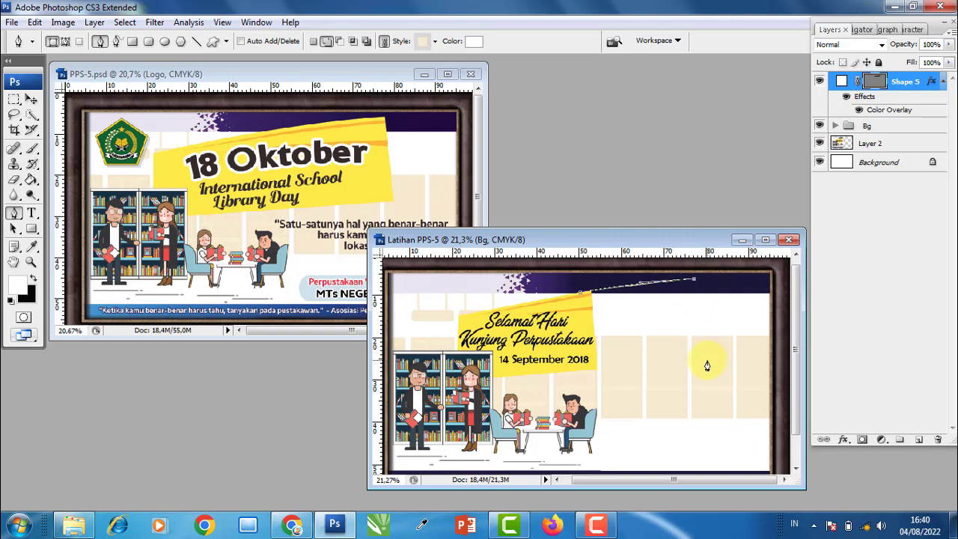
pyautogui.click(706, 366)
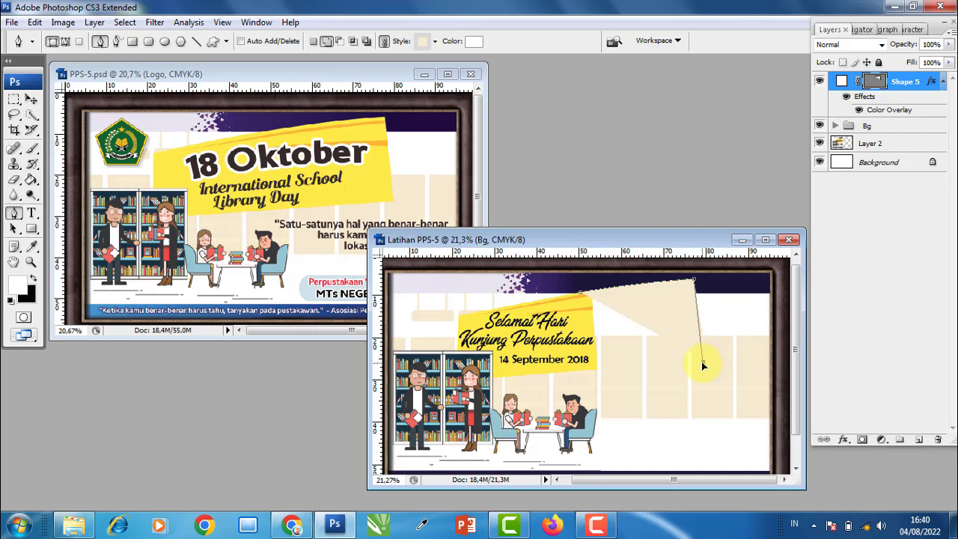
pyautogui.click(589, 371)
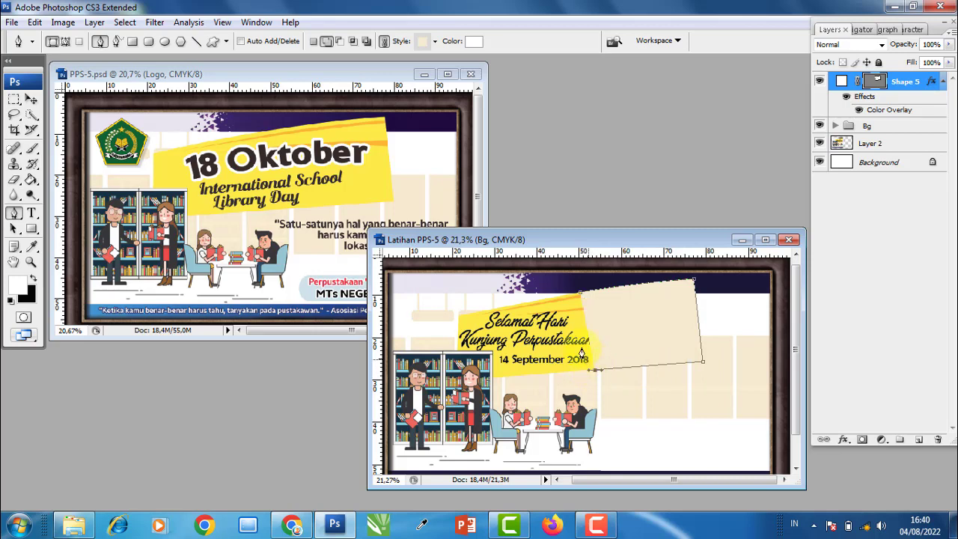
pyautogui.click(582, 299)
pyautogui.scroll(1, 630, 321)
pyautogui.scroll(1, 631, 323)
pyautogui.scroll(1, 630, 330)
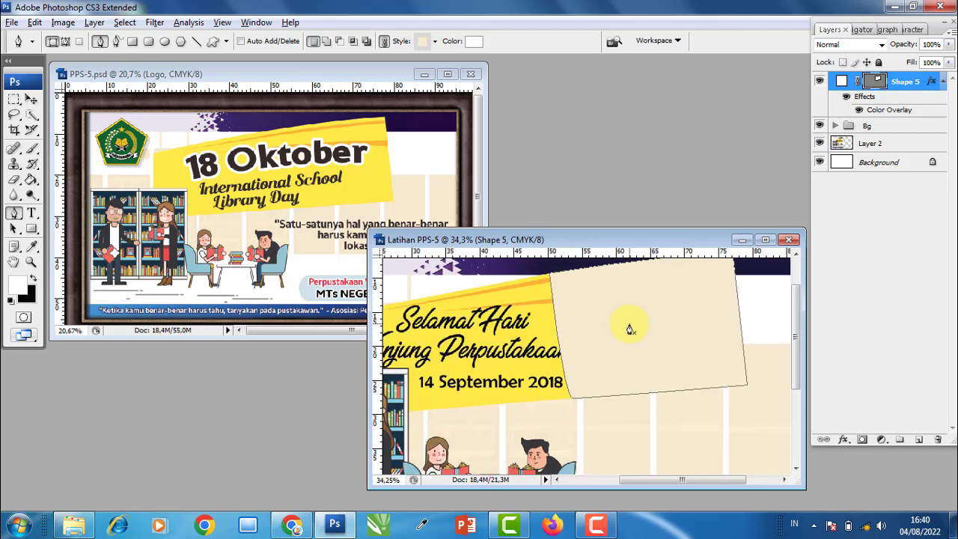
pyautogui.scroll(1, 630, 329)
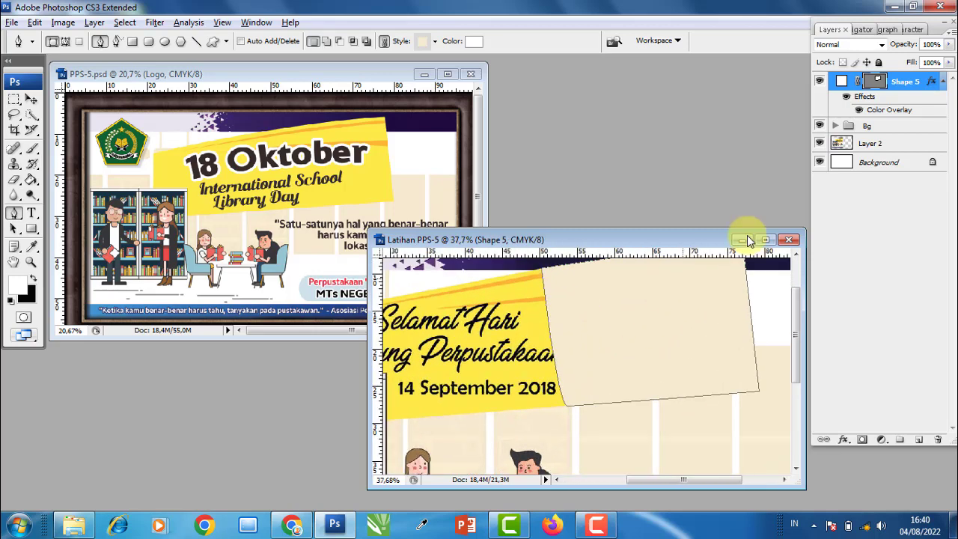
# - Give Shape 5 a Color Overlay using yellow sampled from the title banner
pyautogui.doubleClick(908, 80)
pyautogui.click(524, 221)
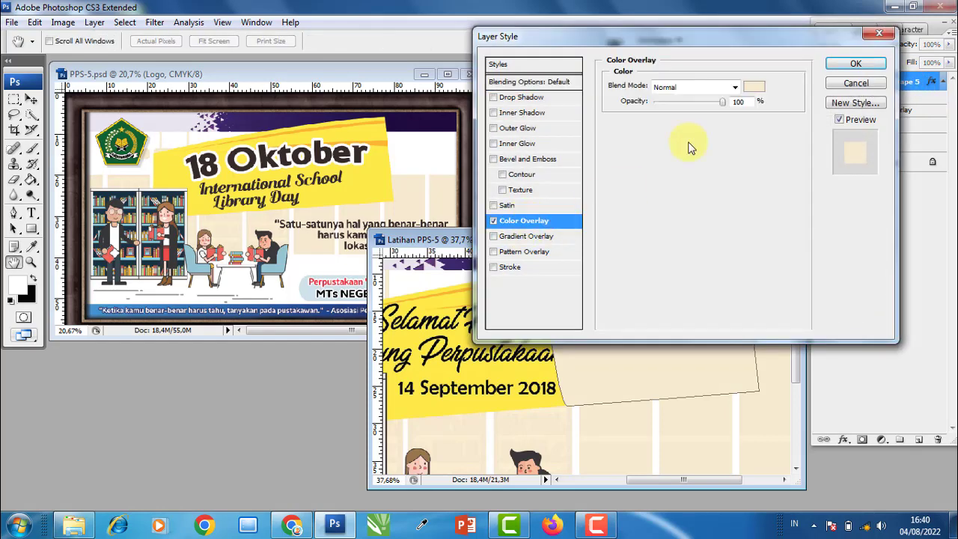
pyautogui.click(754, 87)
pyautogui.click(539, 366)
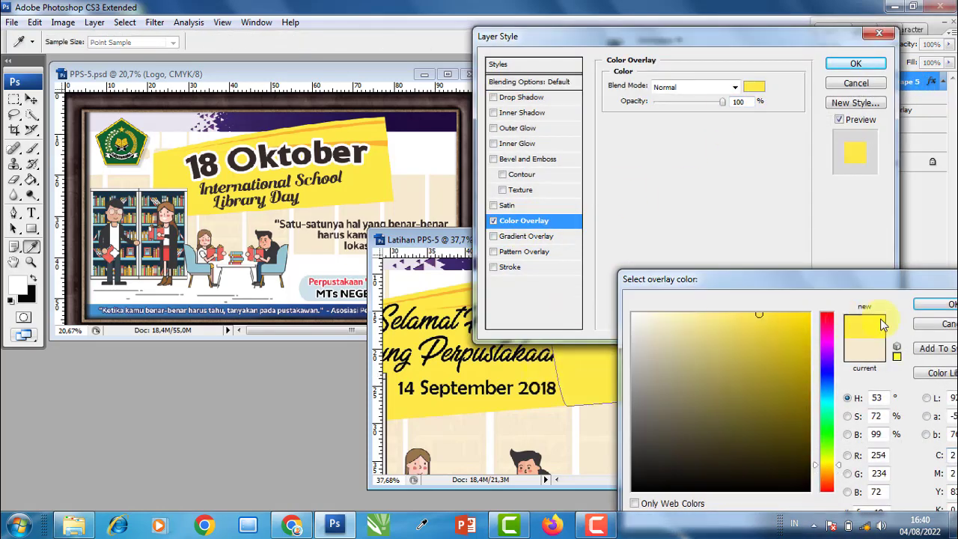
pyautogui.click(935, 304)
pyautogui.click(855, 64)
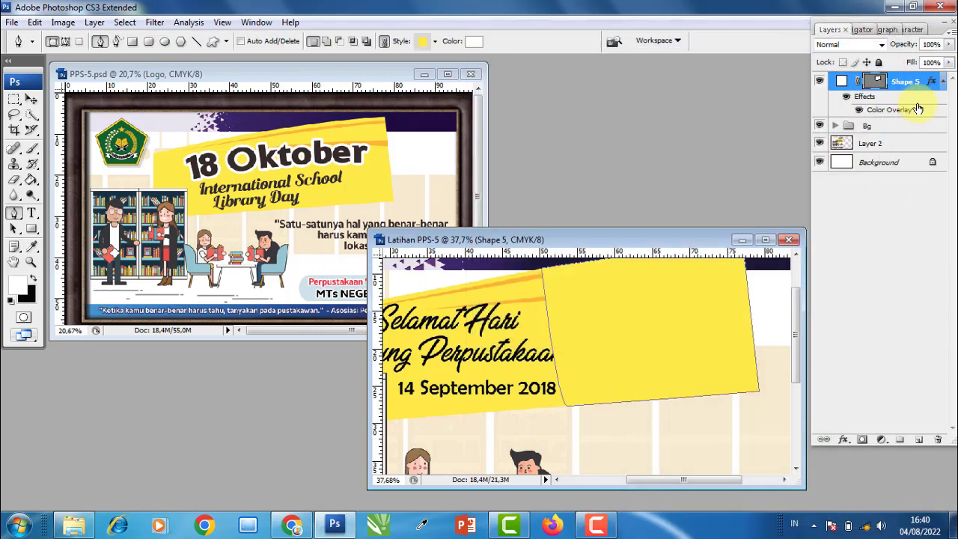
pyautogui.click(942, 81)
pyautogui.click(902, 117)
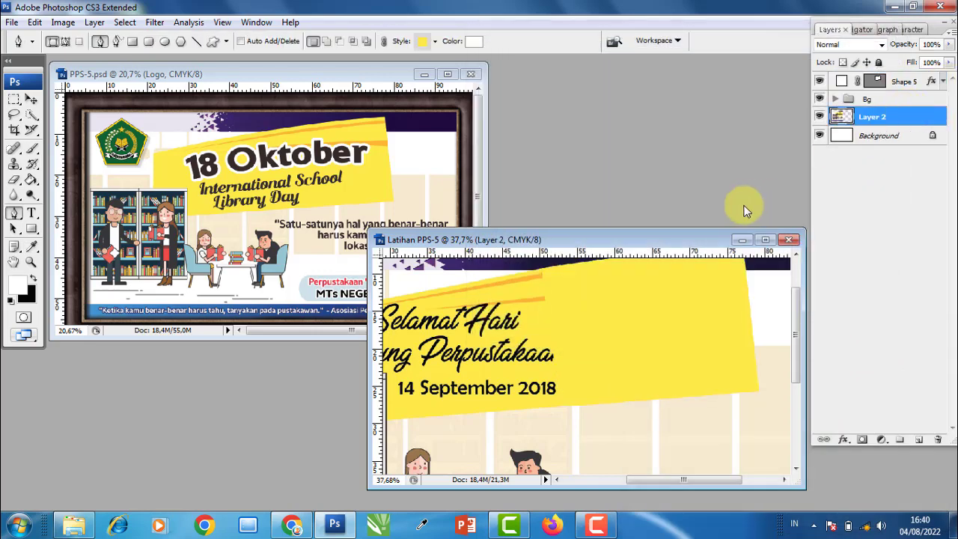
# - Reshape Shape 5's anchors so its lower-left curve and straight top edge meet the banner
pyautogui.scroll(-1, 551, 336)
pyautogui.scroll(1, 635, 308)
pyautogui.scroll(1, 576, 312)
pyautogui.hotkey('alt', 'space')
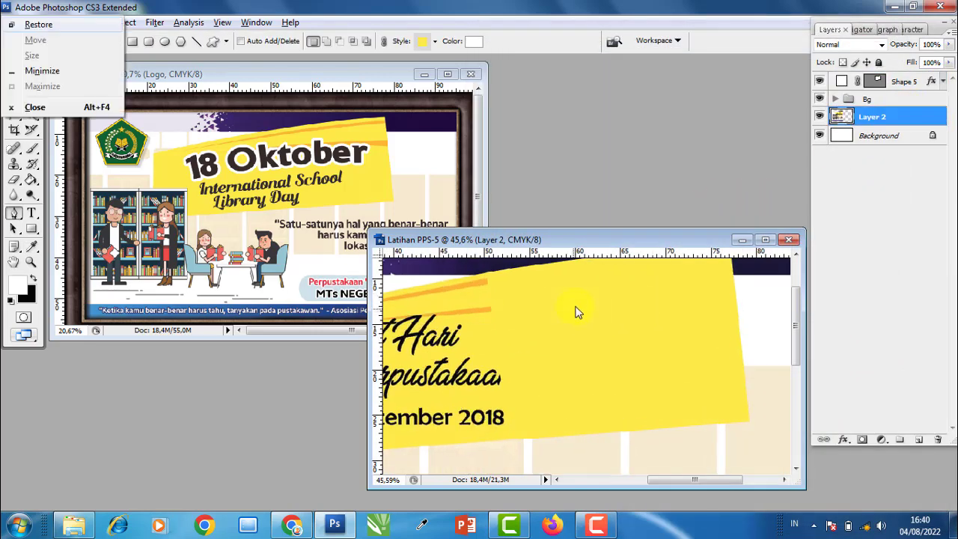
pyautogui.moveTo(576, 312)
pyautogui.mouseDown()
pyautogui.moveTo(549, 348)
pyautogui.moveTo(558, 357)
pyautogui.moveTo(577, 321)
pyautogui.moveTo(571, 339)
pyautogui.mouseUp()
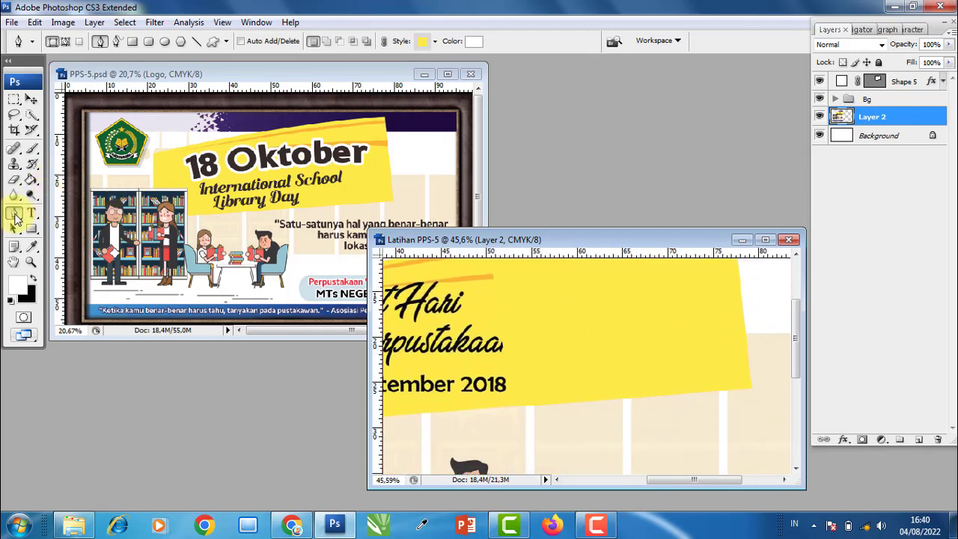
pyautogui.click(526, 410)
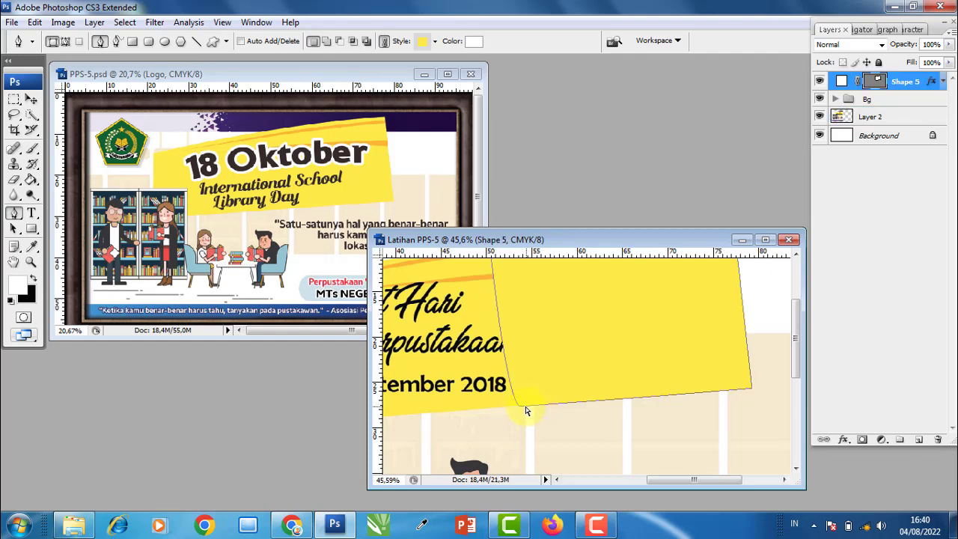
pyautogui.moveTo(522, 410)
pyautogui.mouseDown()
pyautogui.moveTo(512, 408)
pyautogui.moveTo(523, 409)
pyautogui.mouseUp()
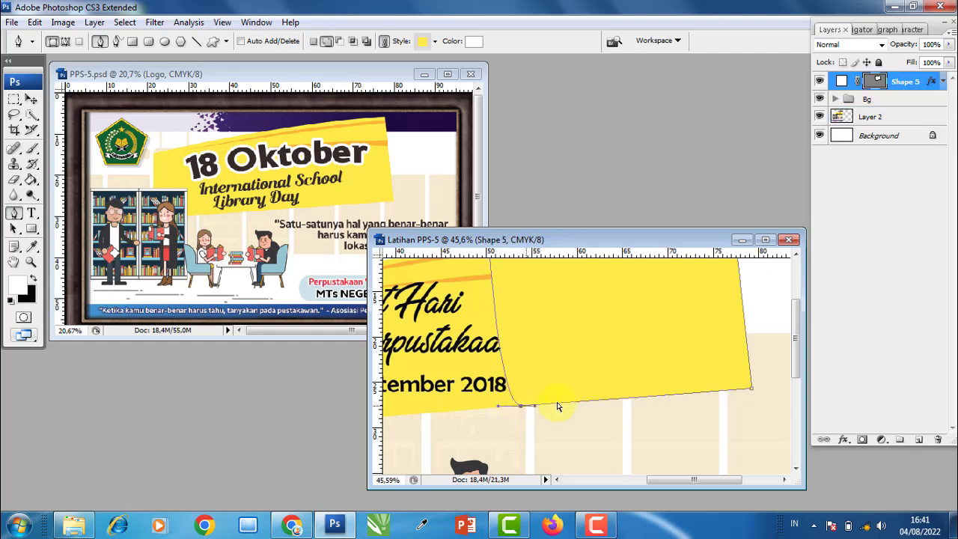
pyautogui.press('Return')
pyautogui.moveTo(631, 342)
pyautogui.mouseDown()
pyautogui.moveTo(626, 429)
pyautogui.moveTo(626, 410)
pyautogui.mouseUp()
pyautogui.keyDown('ctrl'); pyautogui.click(508, 321); pyautogui.keyUp('ctrl')
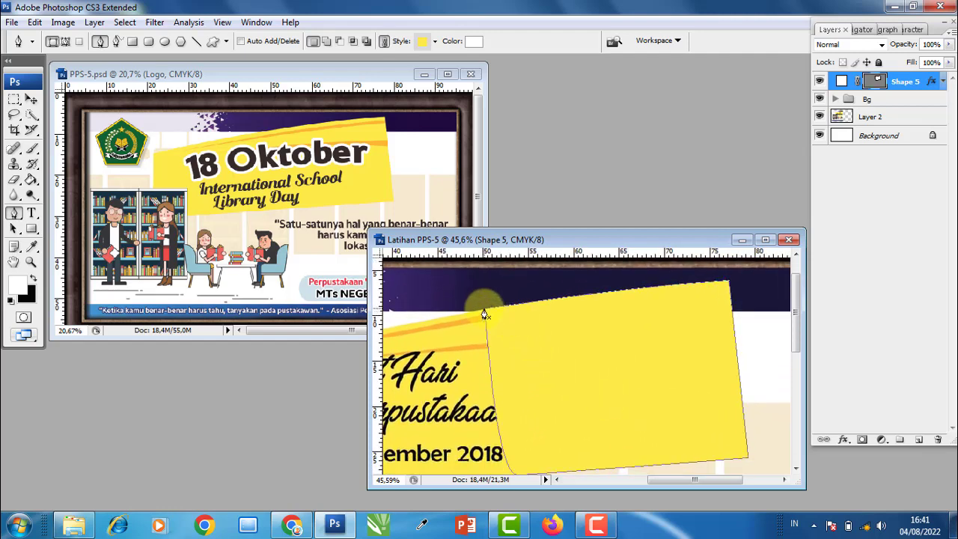
pyautogui.keyDown('ctrl'); pyautogui.click(483, 314); pyautogui.keyUp('ctrl')
pyautogui.moveTo(481, 314); pyautogui.dragTo(623, 285)
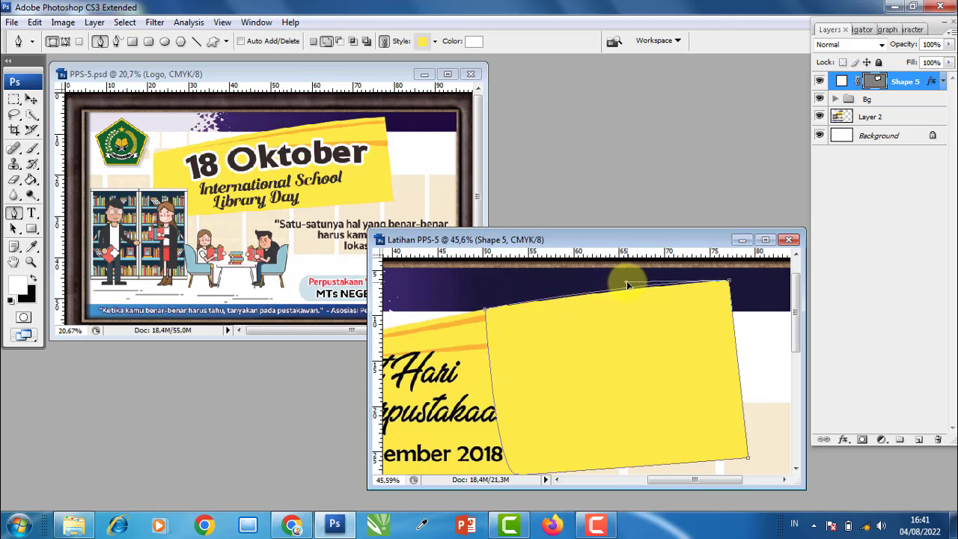
pyautogui.click(30, 99)
pyautogui.click(867, 99)
pyautogui.keyDown('alt'); pyautogui.scroll(-1, 530, 336); pyautogui.keyUp('alt')
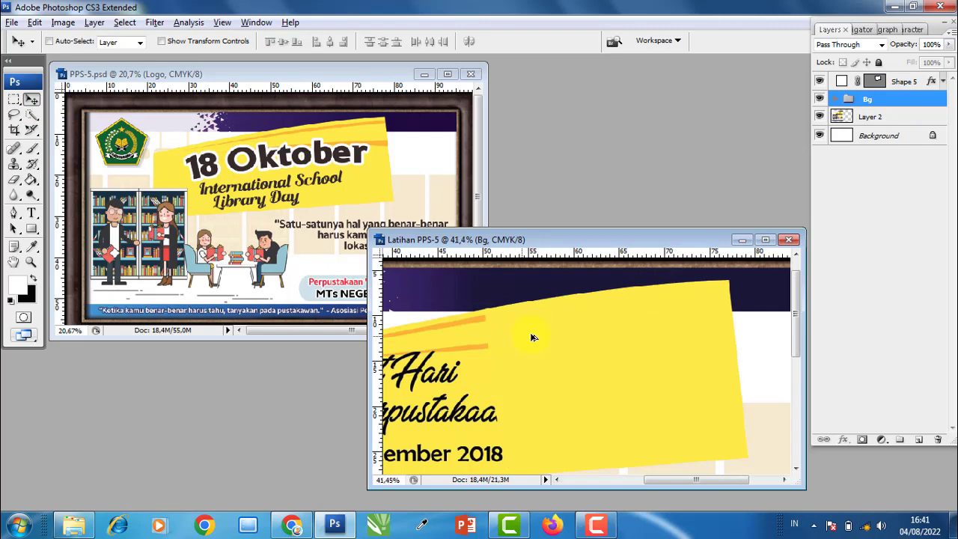
pyautogui.keyDown('alt'); pyautogui.scroll(-2, 528, 344); pyautogui.keyUp('alt')
pyautogui.keyDown('alt'); pyautogui.scroll(-1, 525, 349); pyautogui.keyUp('alt')
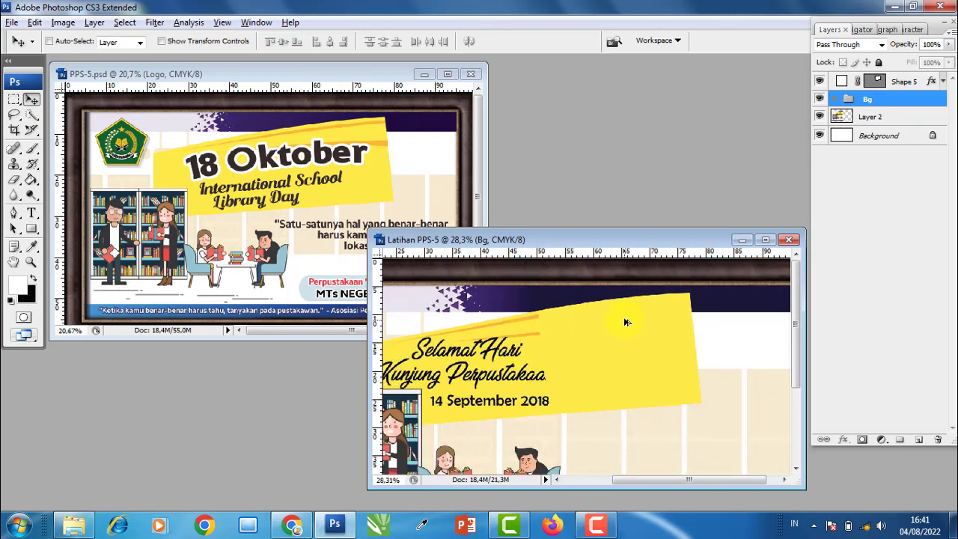
pyautogui.keyDown('alt'); pyautogui.scroll(-3, 640, 330); pyautogui.keyUp('alt')
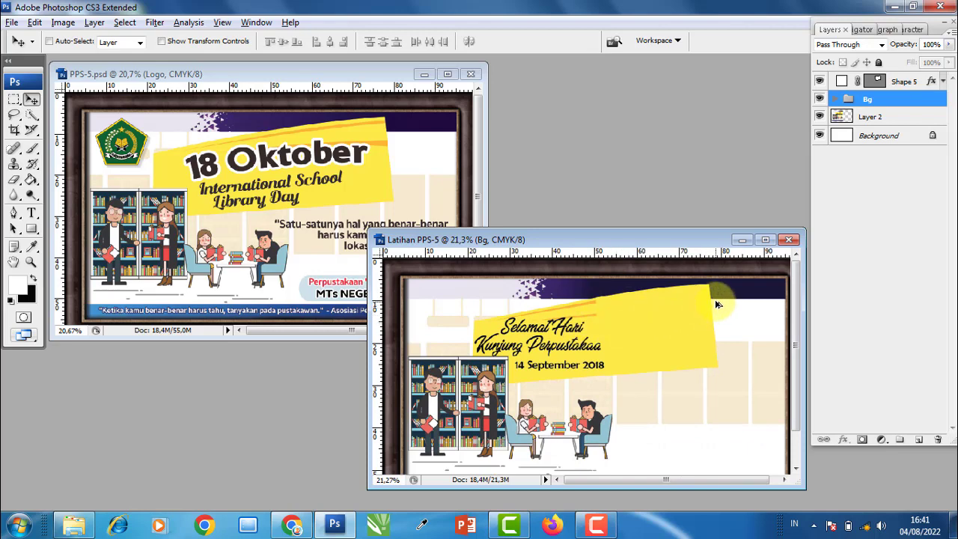
pyautogui.keyDown('alt'); pyautogui.scroll(2, 675, 297); pyautogui.keyUp('alt')
pyautogui.keyDown('alt'); pyautogui.scroll(1, 676, 297); pyautogui.keyUp('alt')
pyautogui.keyDown('alt'); pyautogui.scroll(1, 682, 294); pyautogui.keyUp('alt')
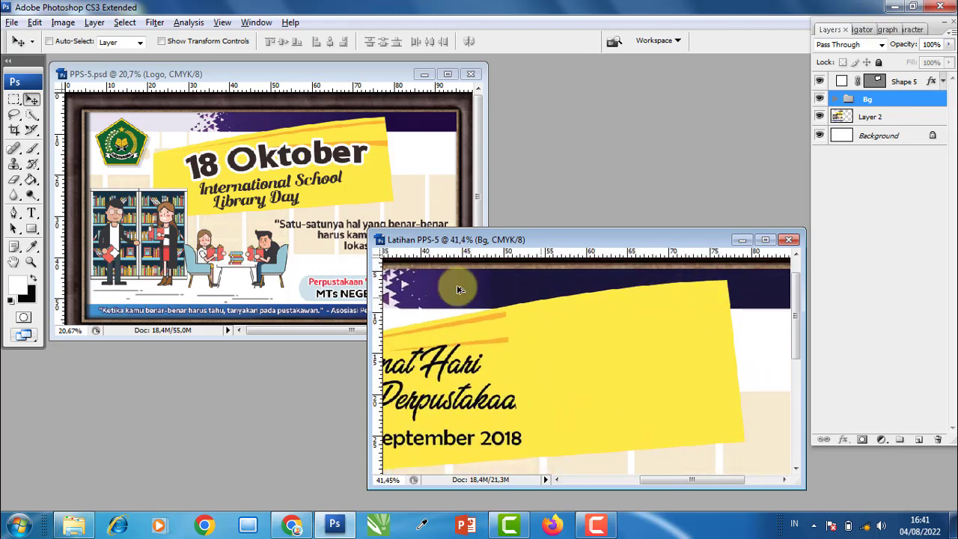
pyautogui.click(14, 212)
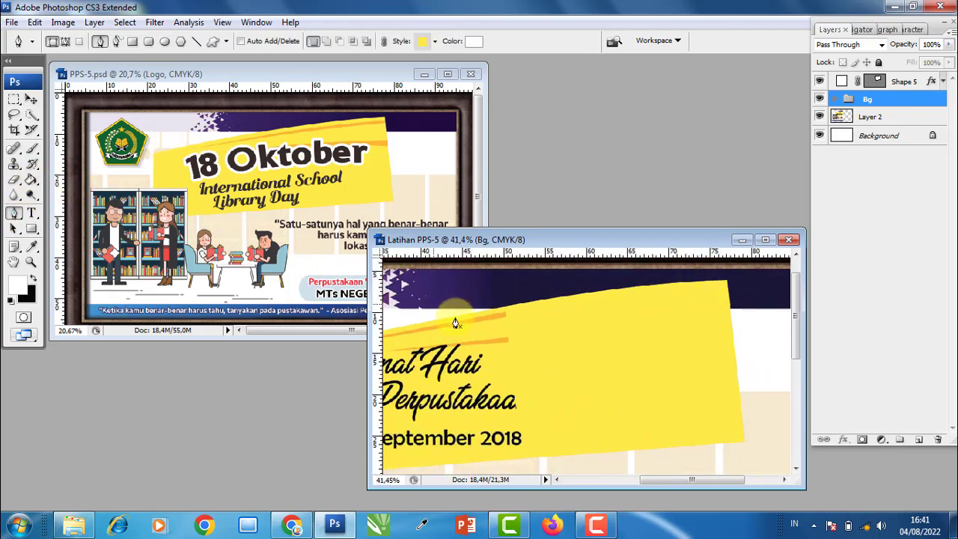
pyautogui.keyDown('alt'); pyautogui.scroll(1, 693, 297); pyautogui.keyUp('alt')
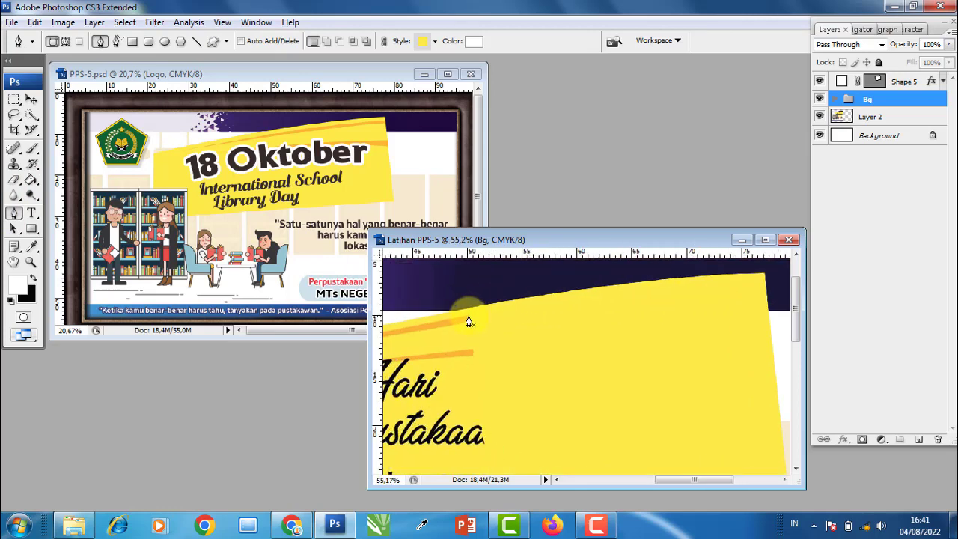
# - Draw Shape 6, a thin curved stripe along the extended banner's top edge
pyautogui.click(468, 317)
pyautogui.moveTo(635, 294); pyautogui.dragTo(720, 292)
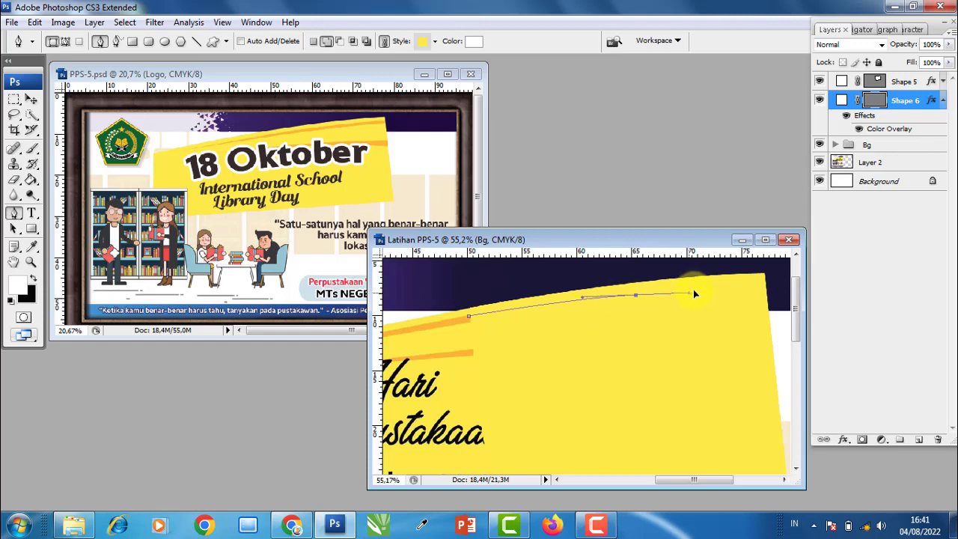
pyautogui.click(766, 298)
pyautogui.moveTo(593, 304); pyautogui.dragTo(526, 314)
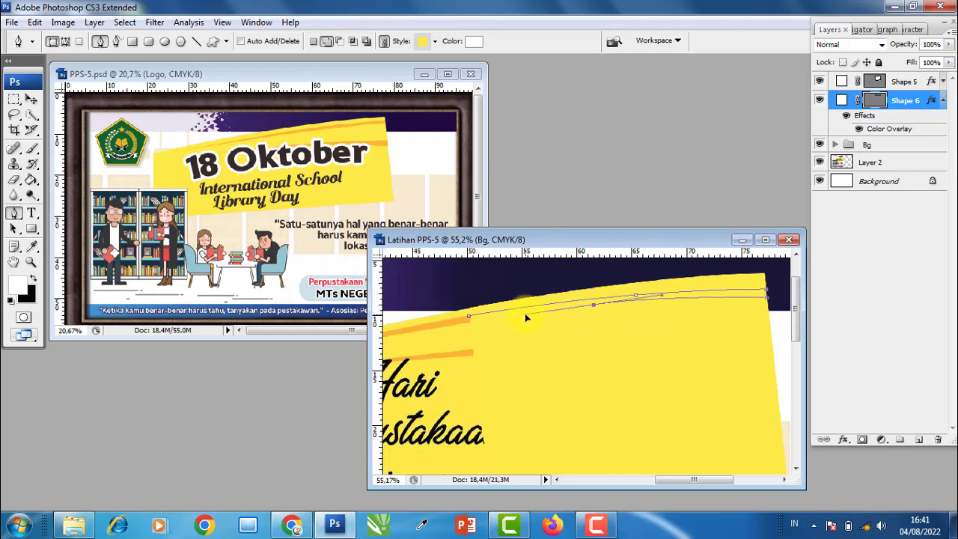
pyautogui.click(470, 326)
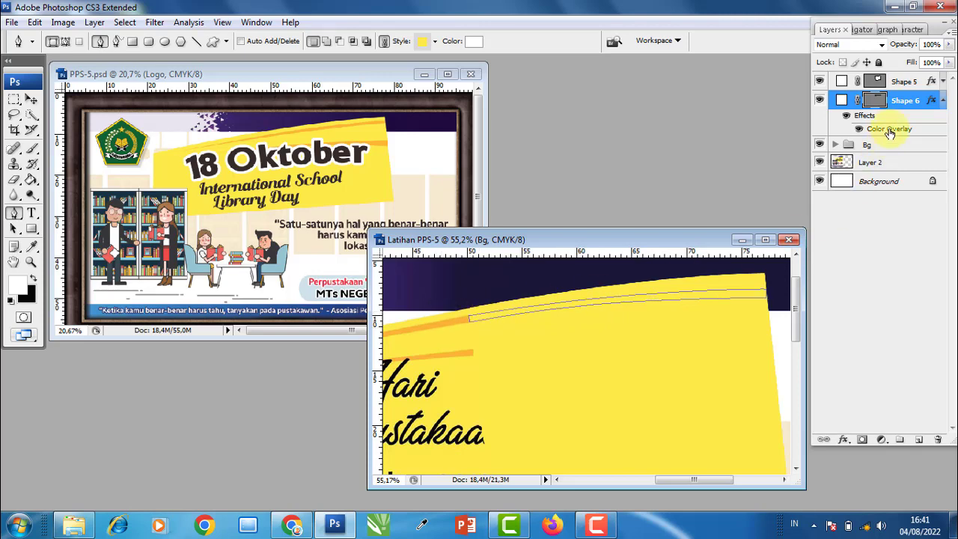
# - Give Shape 6 a Color Overlay using a sampled orange
pyautogui.doubleClick(908, 99)
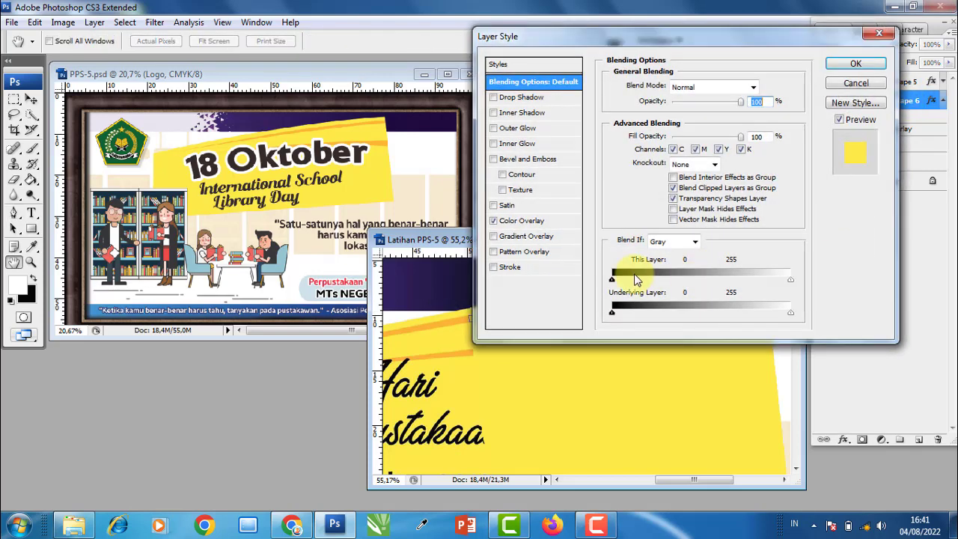
pyautogui.click(522, 220)
pyautogui.click(753, 87)
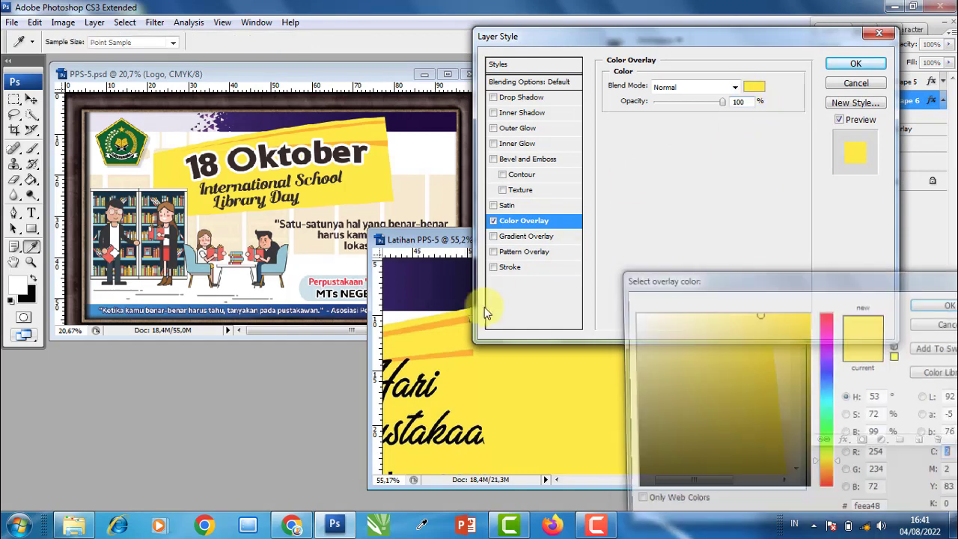
pyautogui.click(459, 316)
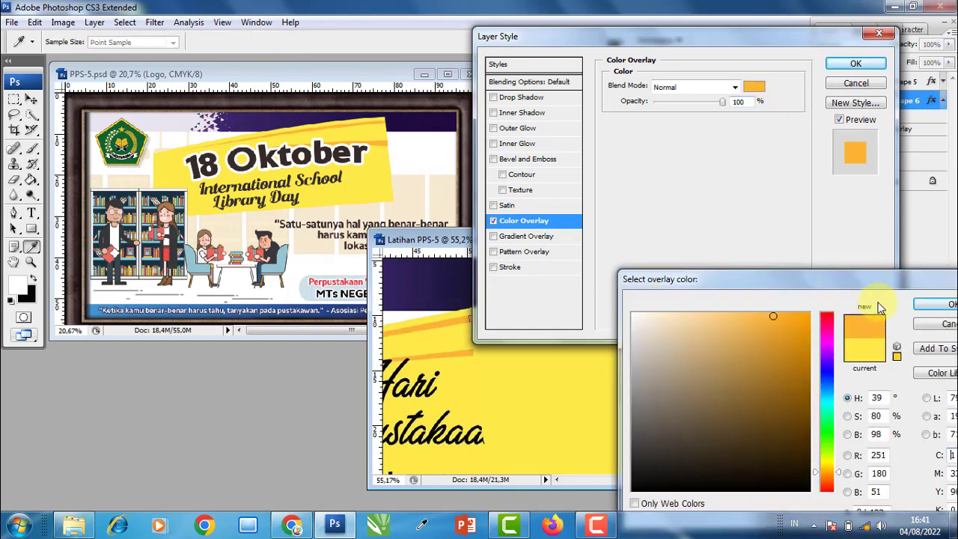
pyautogui.click(935, 304)
pyautogui.click(855, 64)
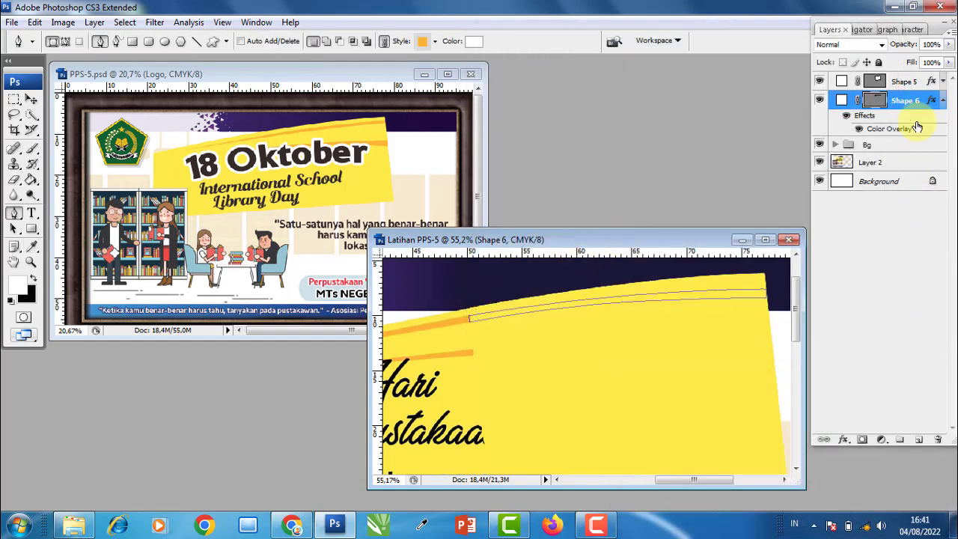
# - Move Shape 6 above Shape 5 in the layer stack
pyautogui.click(939, 103)
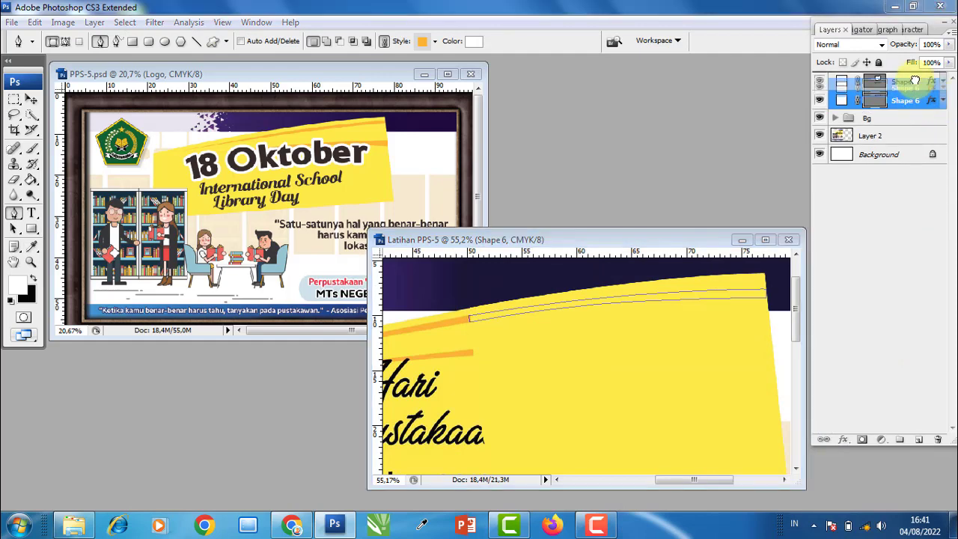
pyautogui.moveTo(909, 100); pyautogui.dragTo(909, 79)
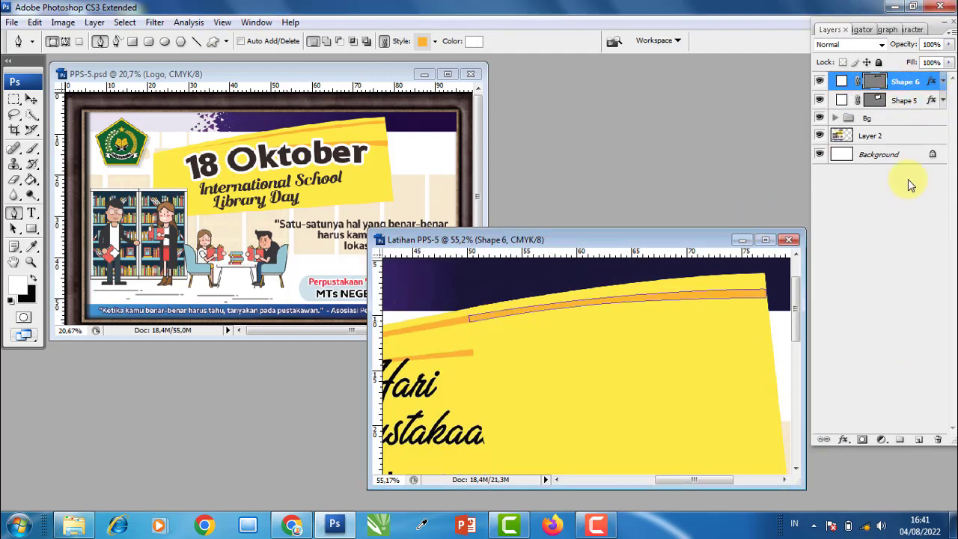
pyautogui.click(909, 100)
pyautogui.click(911, 82)
# - Add two anchor points to Shape 6's path to refine its curve
pyautogui.scroll(1, 614, 310)
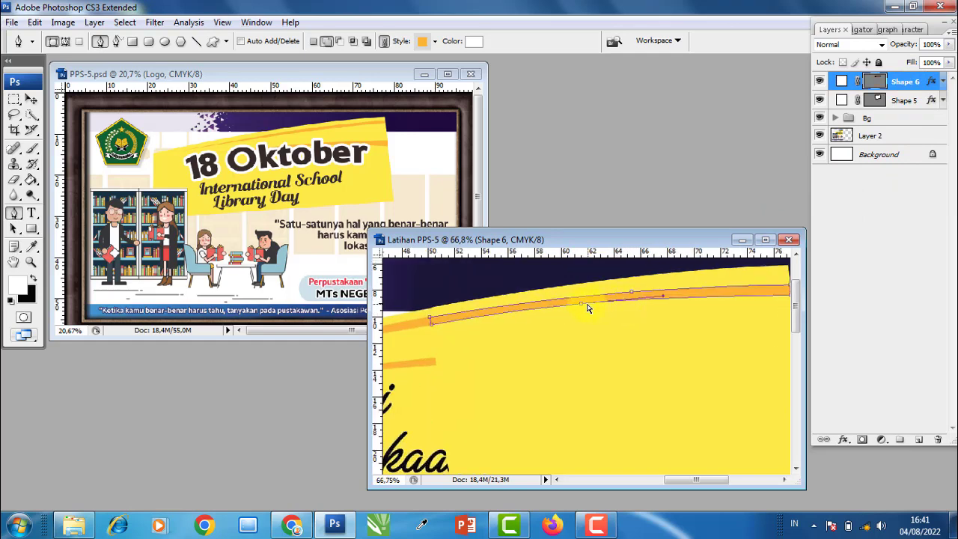
pyautogui.click(587, 306)
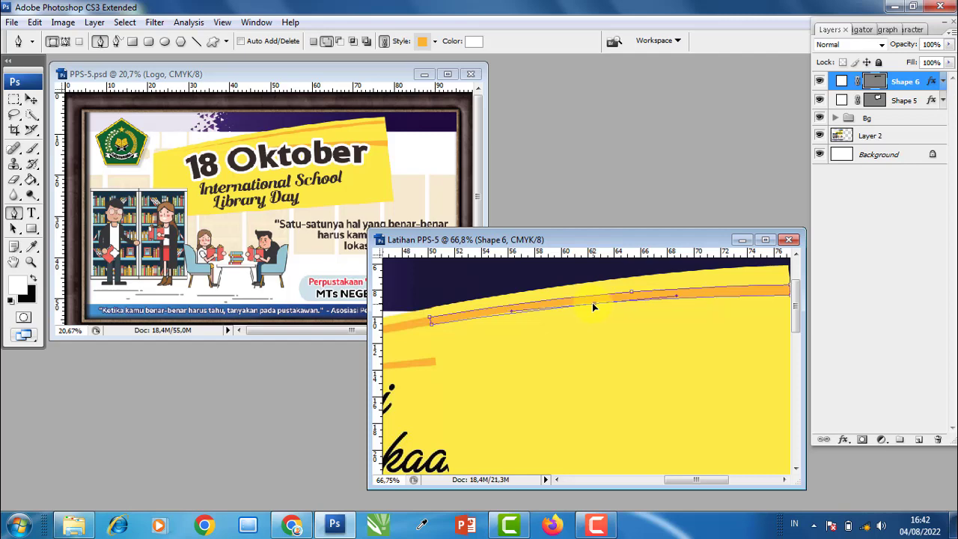
pyautogui.click(684, 297)
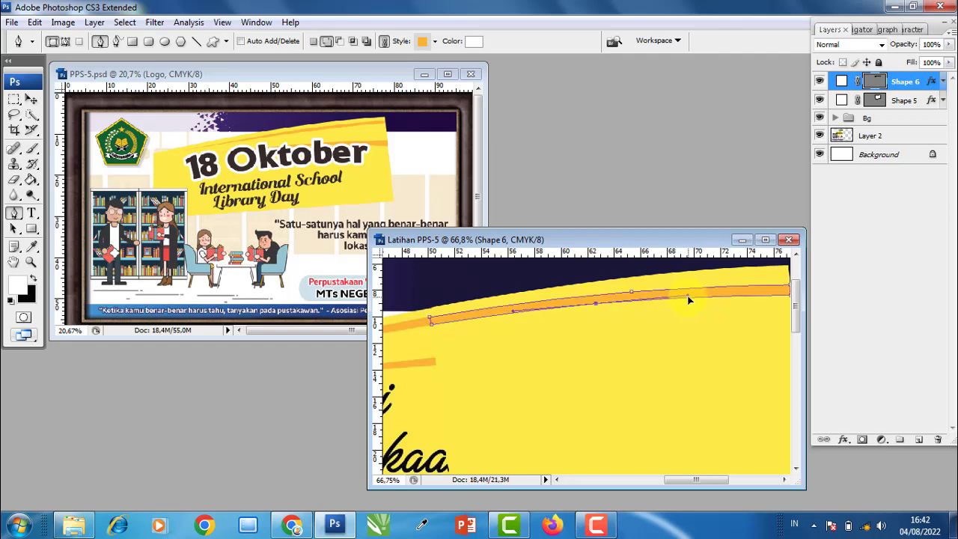
pyautogui.press('Escape')
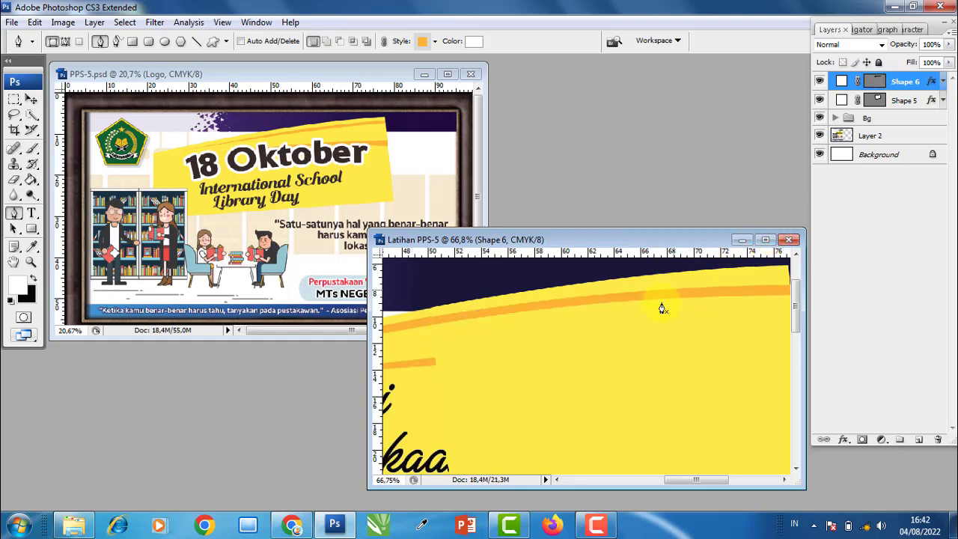
pyautogui.scroll(-1, 662, 308)
pyautogui.scroll(-1, 653, 316)
pyautogui.scroll(-1, 611, 340)
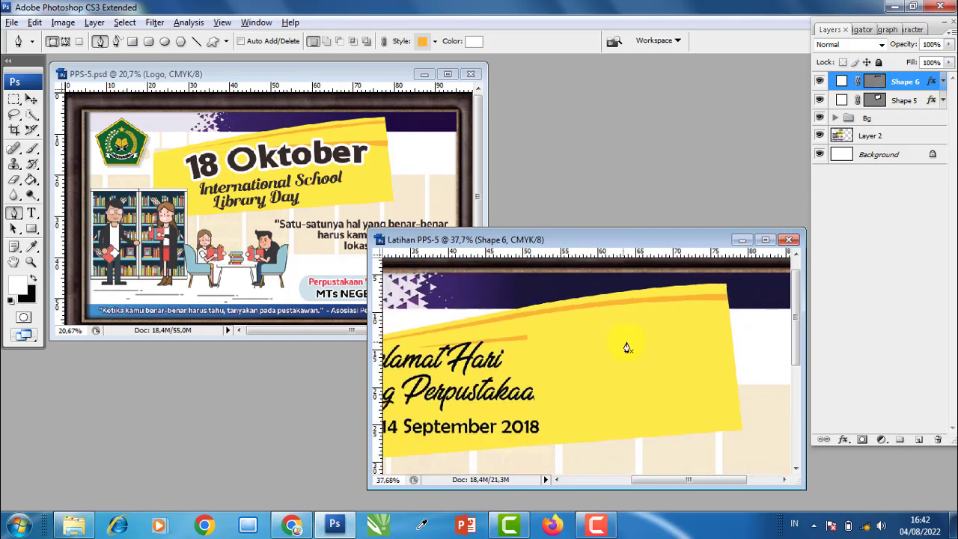
pyautogui.scroll(1, 667, 348)
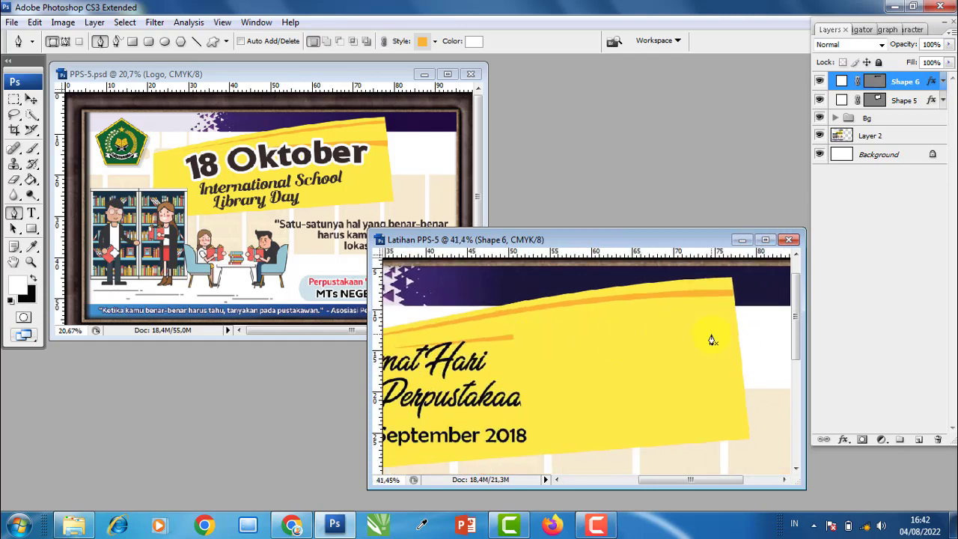
# - Draw Shape 7, a thin orange band below the first stripe, bent to follow the banner
pyautogui.click(508, 336)
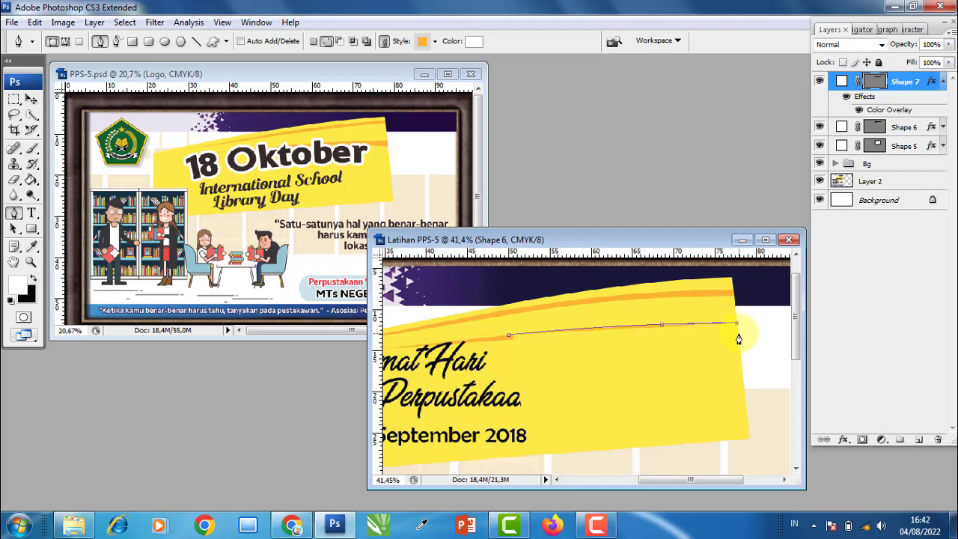
pyautogui.click(737, 334)
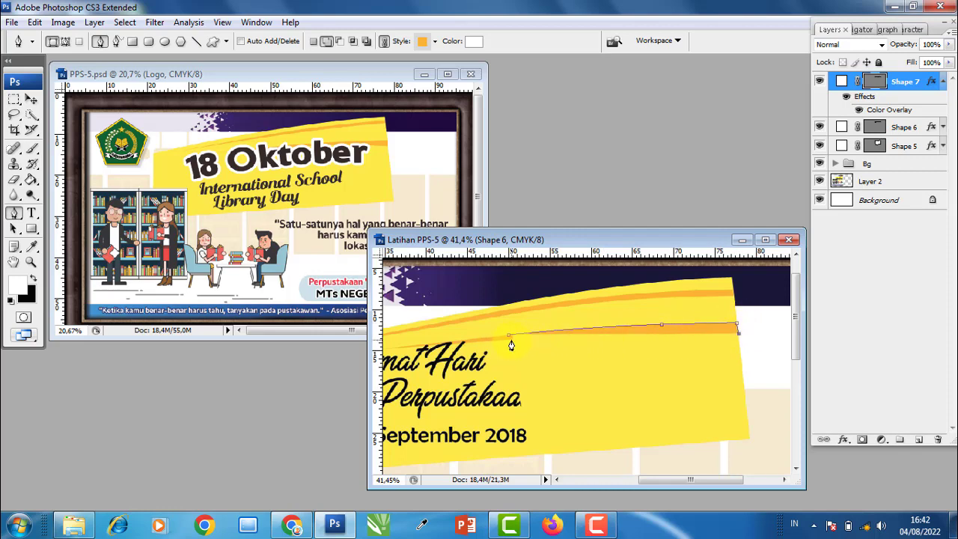
pyautogui.moveTo(471, 343); pyautogui.dragTo(431, 349)
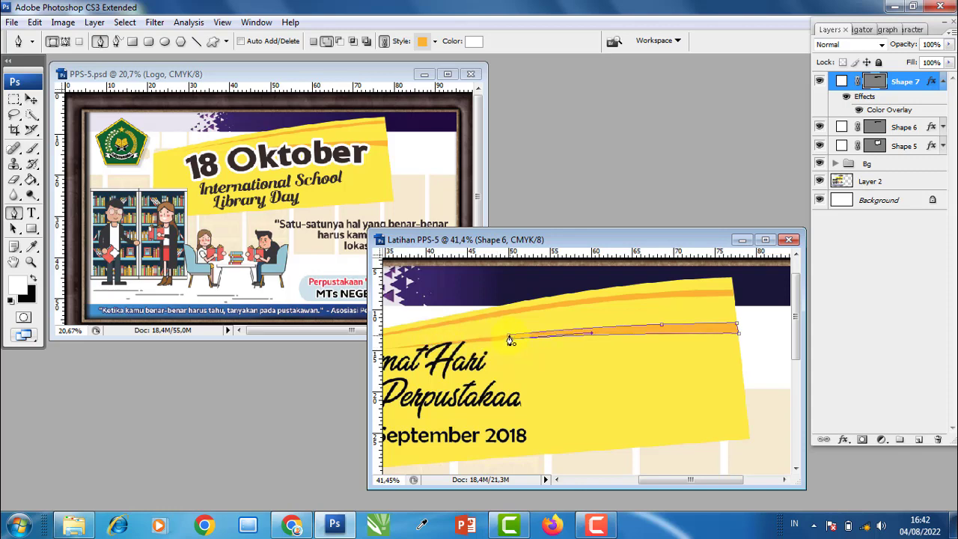
pyautogui.click(510, 341)
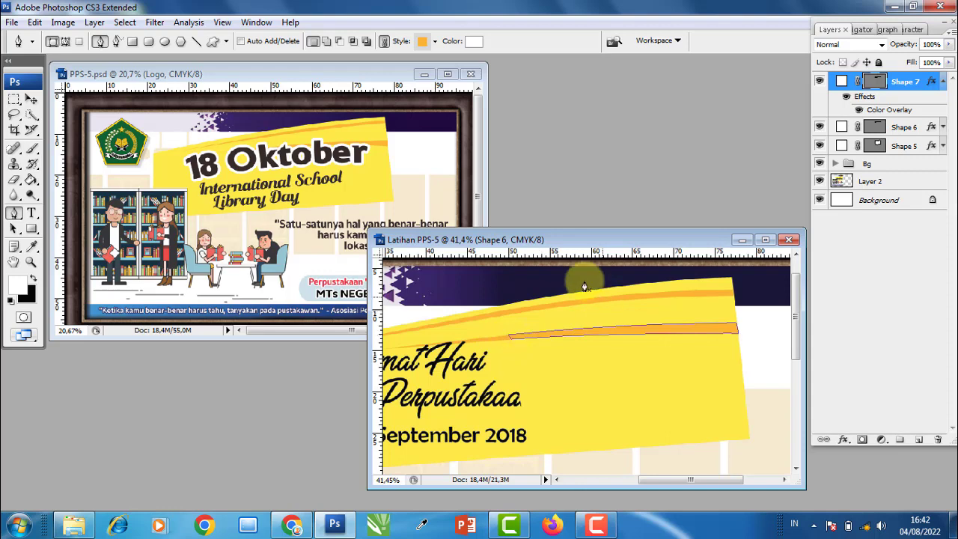
pyautogui.click(918, 127)
pyautogui.click(941, 81)
pyautogui.click(906, 81)
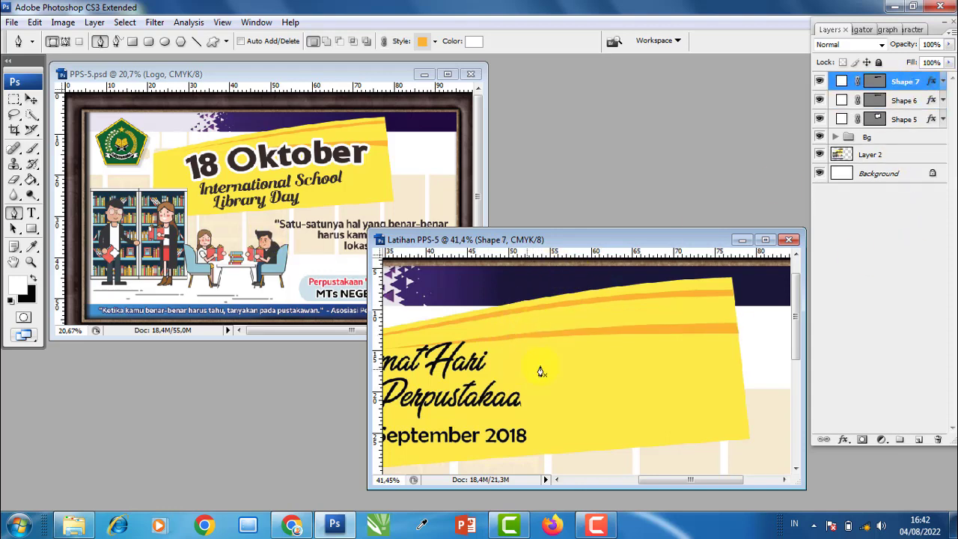
# - Move Shape 7's left-end corner points to fit the banner edge
pyautogui.scroll(3, 543, 368)
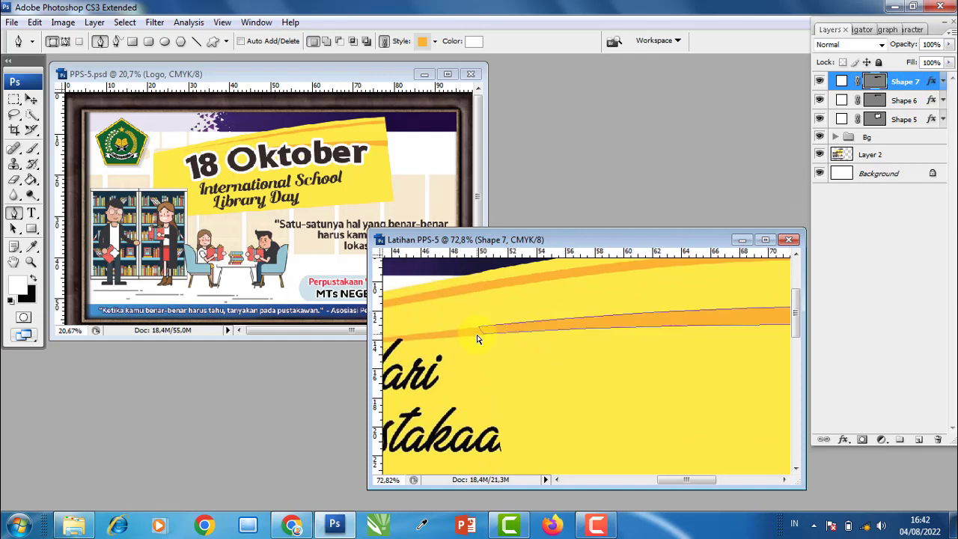
pyautogui.scroll(2, 508, 335)
pyautogui.scroll(2, 526, 340)
pyautogui.scroll(2, 526, 340)
pyautogui.scroll(4, 519, 336)
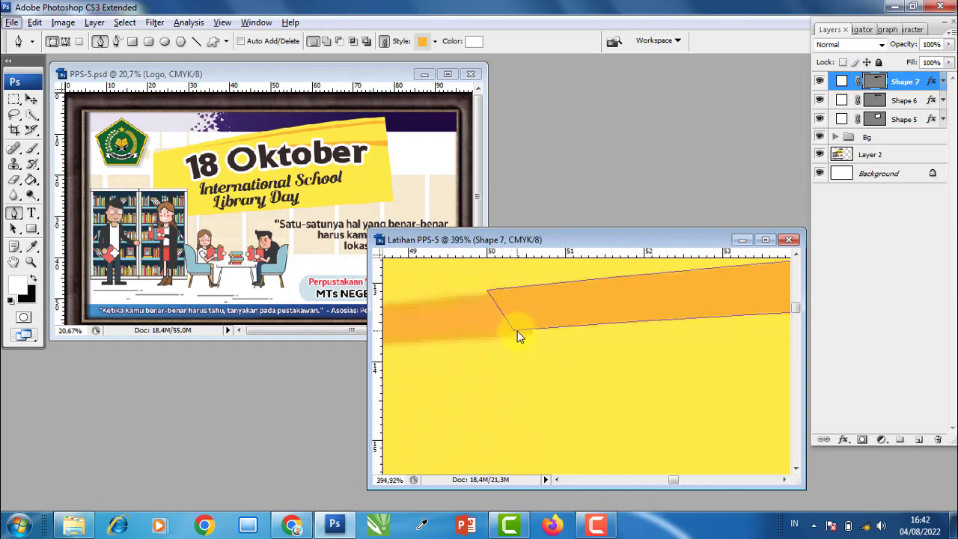
pyautogui.moveTo(512, 336); pyautogui.dragTo(503, 334)
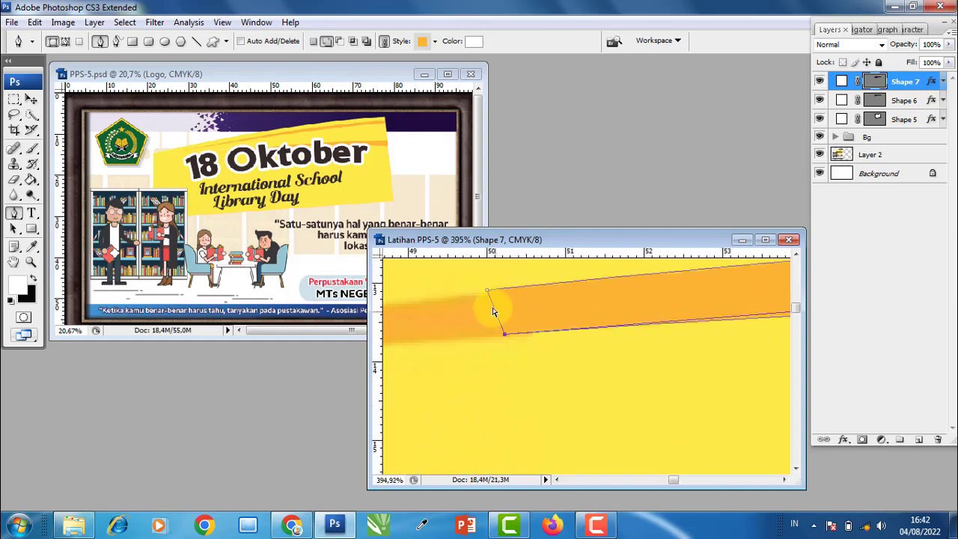
pyautogui.moveTo(487, 291); pyautogui.dragTo(465, 296)
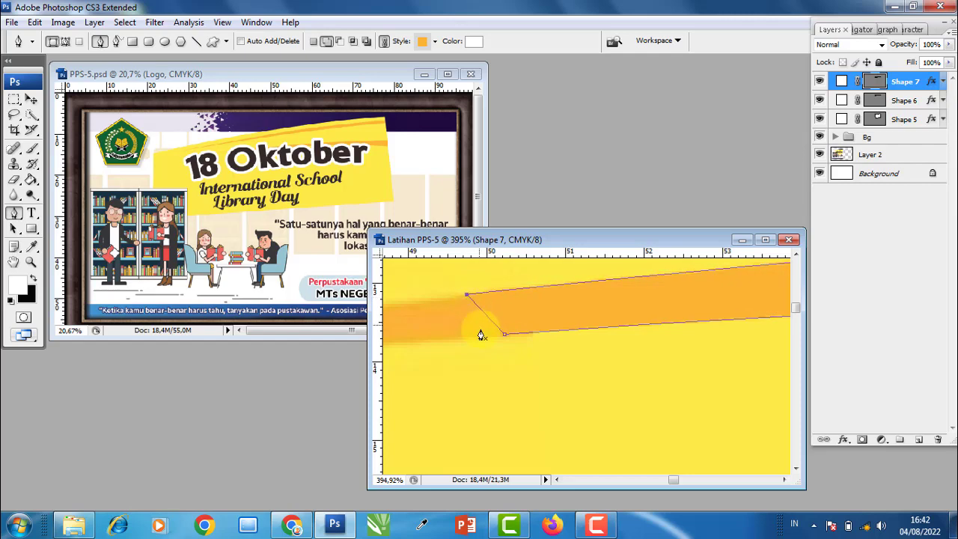
# - Raise Shape 7's top-right corner and lower its bottom-right corner
pyautogui.scroll(-4, 499, 350)
pyautogui.scroll(-2, 516, 349)
pyautogui.scroll(-1, 543, 342)
pyautogui.scroll(-1, 743, 331)
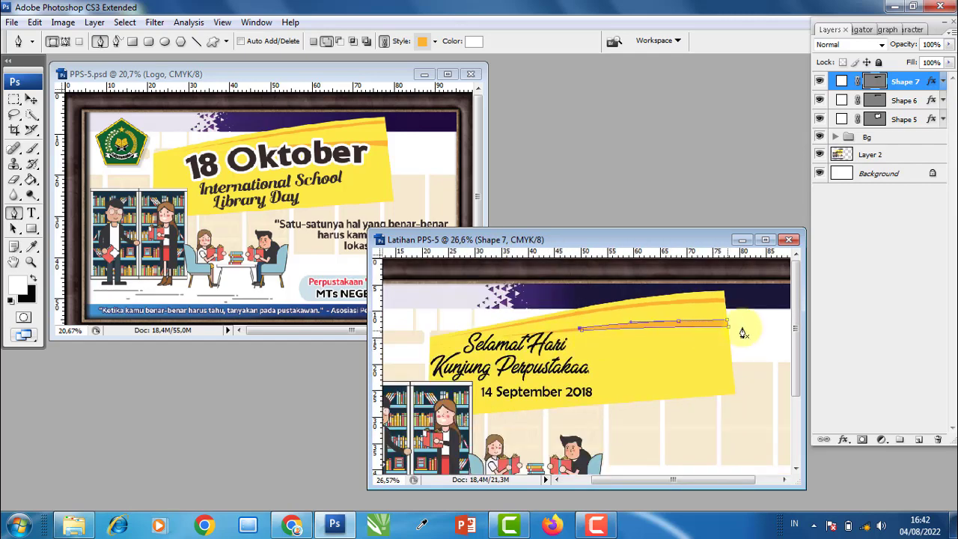
pyautogui.scroll(1, 733, 327)
pyautogui.scroll(2, 718, 328)
pyautogui.scroll(2, 710, 327)
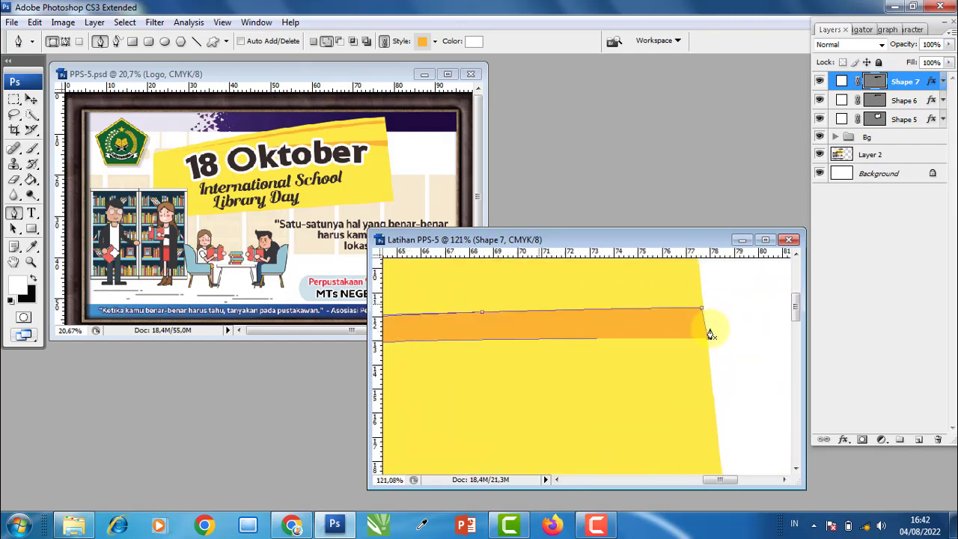
pyautogui.scroll(4, 706, 314)
pyautogui.scroll(1, 706, 308)
pyautogui.moveTo(695, 294); pyautogui.dragTo(694, 288)
pyautogui.moveTo(704, 365); pyautogui.dragTo(703, 371)
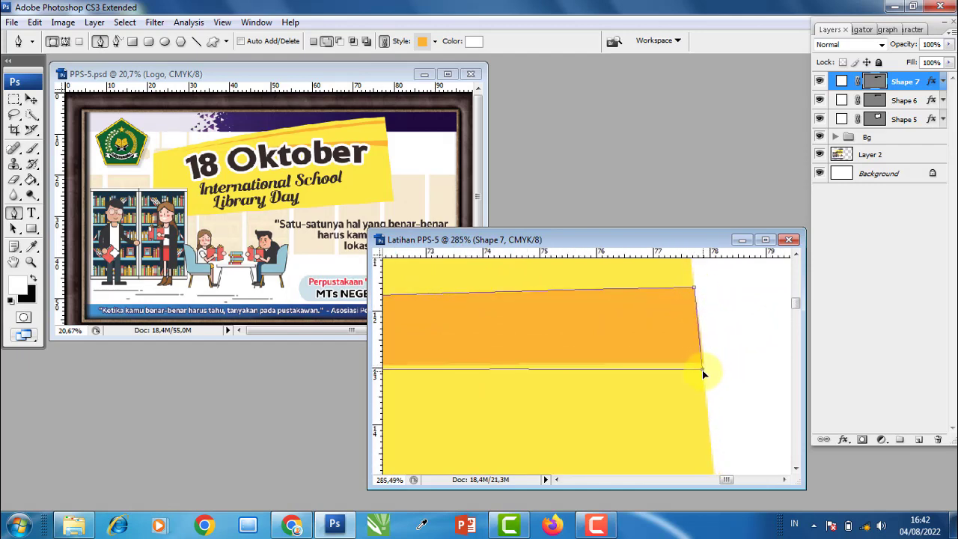
pyautogui.scroll(-5, 704, 373)
pyautogui.click(794, 290)
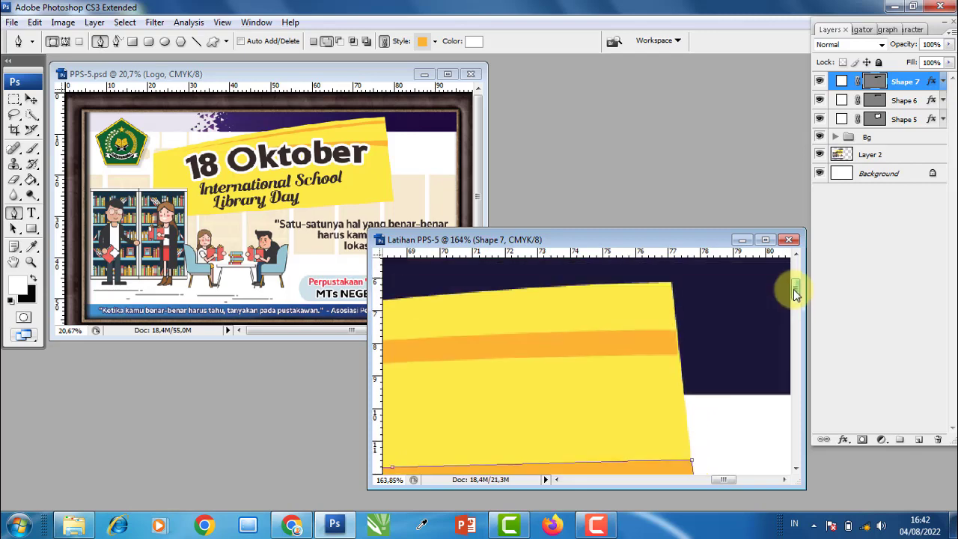
pyautogui.scroll(-2, 773, 306)
pyautogui.scroll(-2, 694, 326)
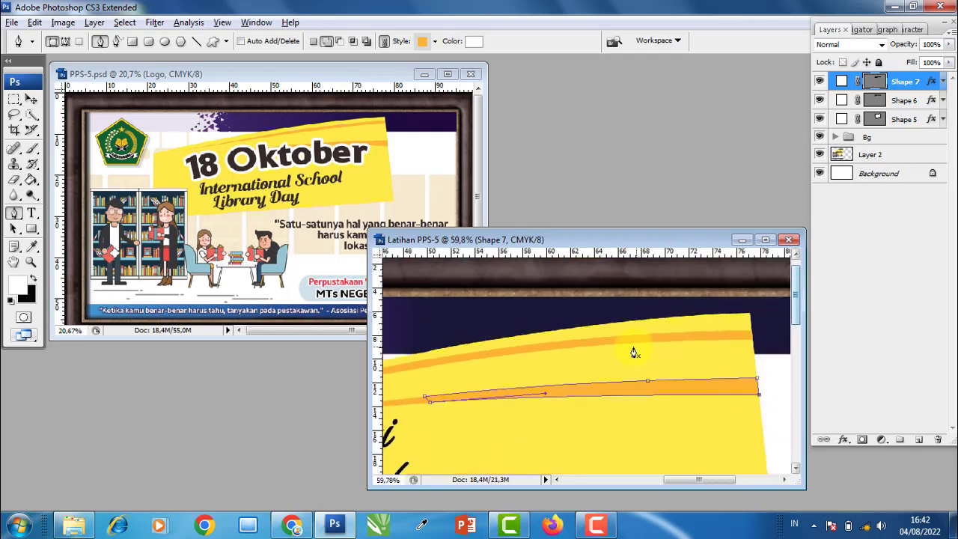
pyautogui.click(905, 120)
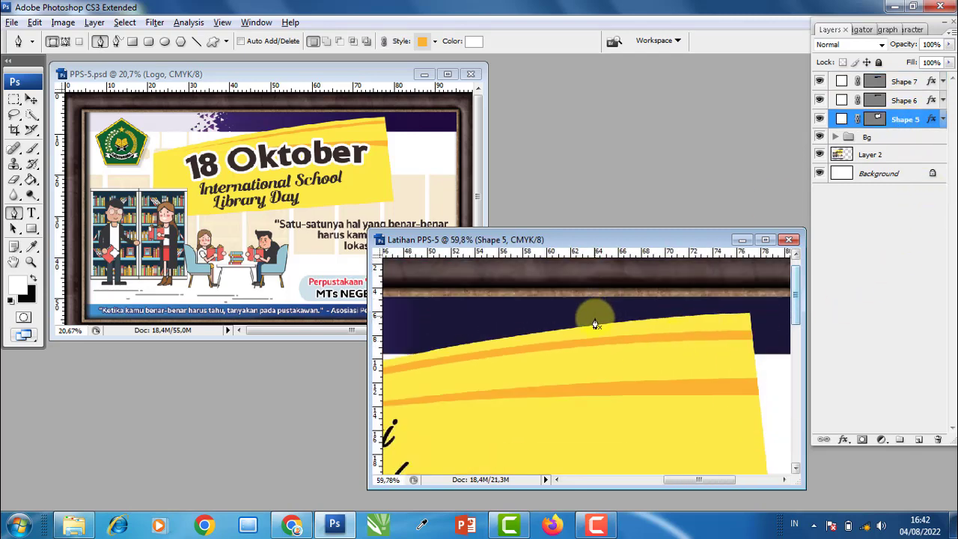
# - Switch to maximized screen mode, zoom in on the banner, and select Shape 7
pyautogui.scroll(-2, 592, 316)
pyautogui.scroll(-2, 606, 333)
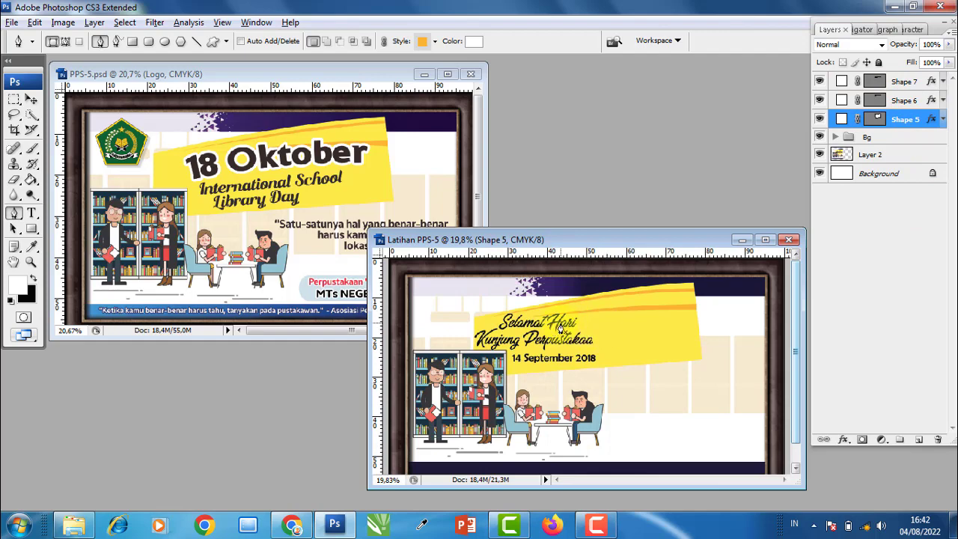
pyautogui.scroll(1, 560, 327)
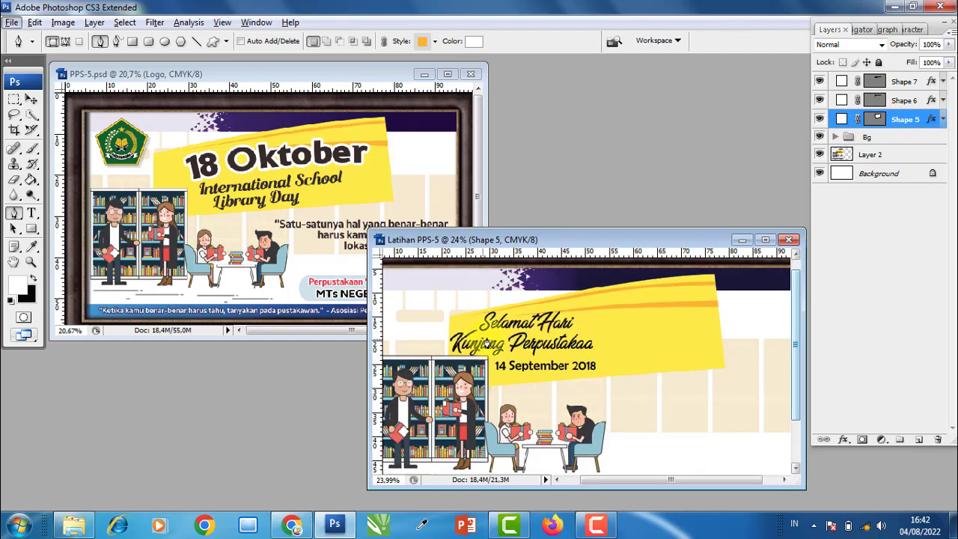
pyautogui.scroll(1, 486, 343)
pyautogui.scroll(1, 490, 344)
pyautogui.scroll(1, 498, 346)
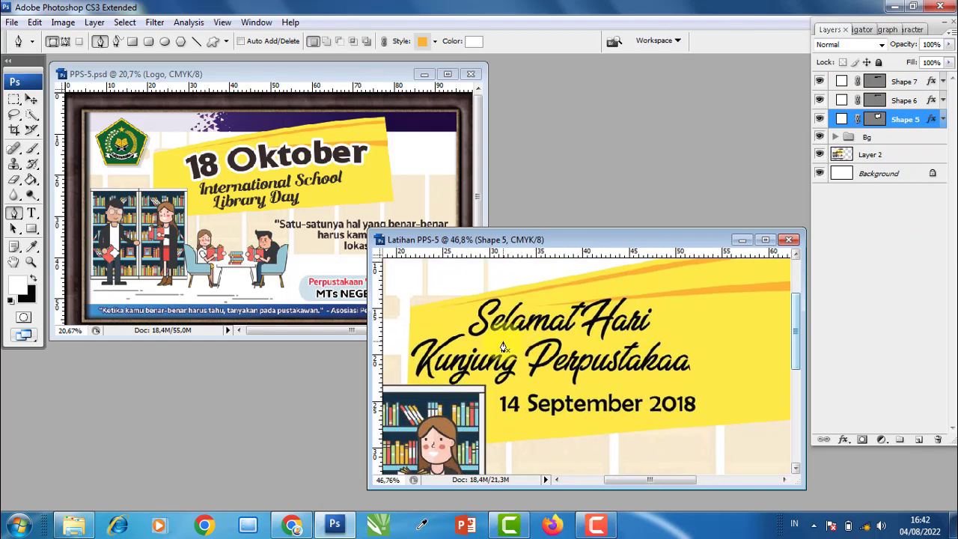
pyautogui.press('f')
pyautogui.scroll(3, 444, 261)
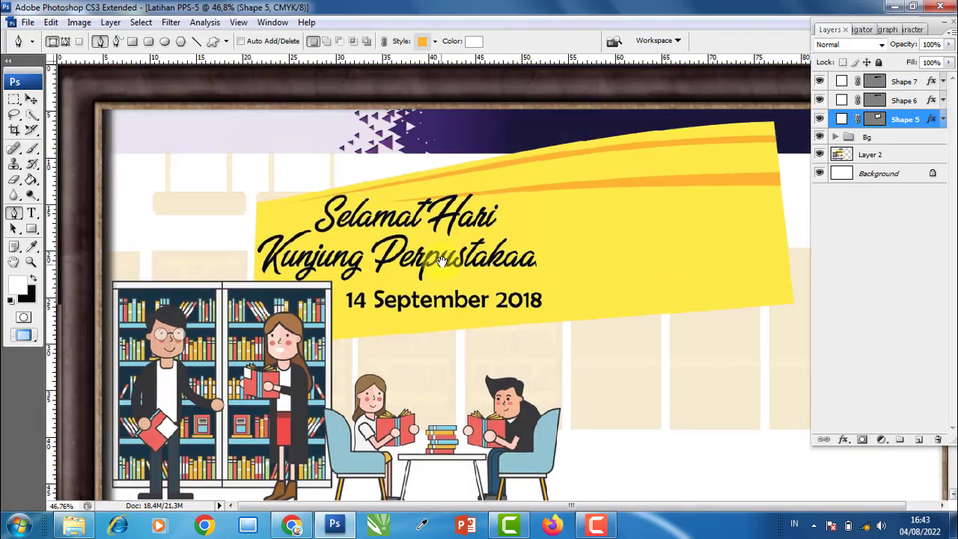
pyautogui.scroll(1, 419, 258)
pyautogui.scroll(1, 374, 255)
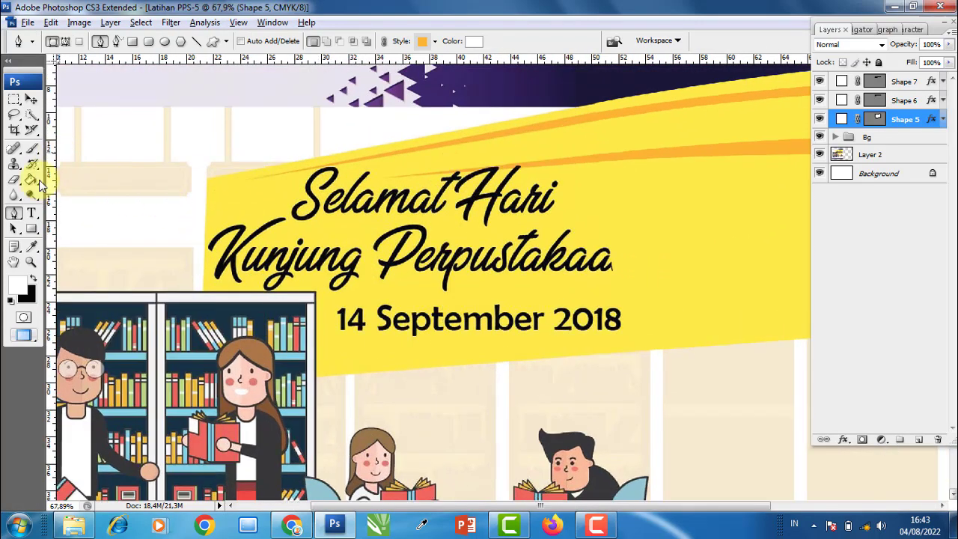
pyautogui.scroll(1, 336, 295)
pyautogui.scroll(1, 524, 321)
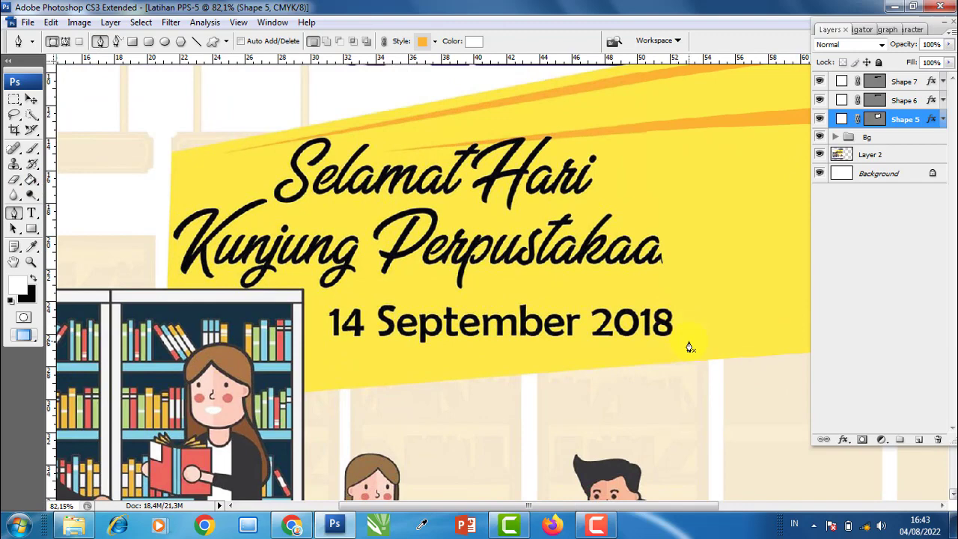
pyautogui.click(897, 86)
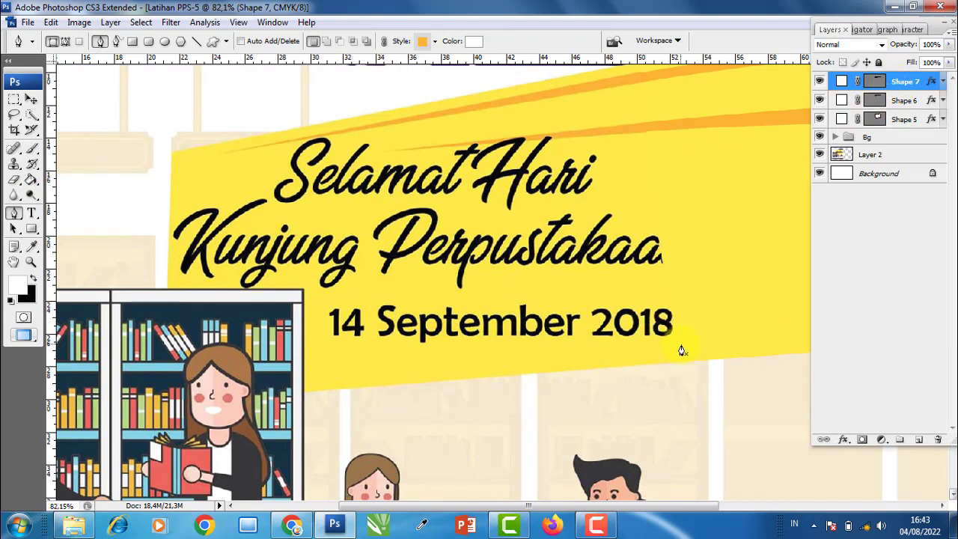
# - Start Shape 8 at the banner's lower left, tracing along the shelf top and up the left edge
pyautogui.click(681, 345)
pyautogui.click(315, 367)
pyautogui.click(316, 312)
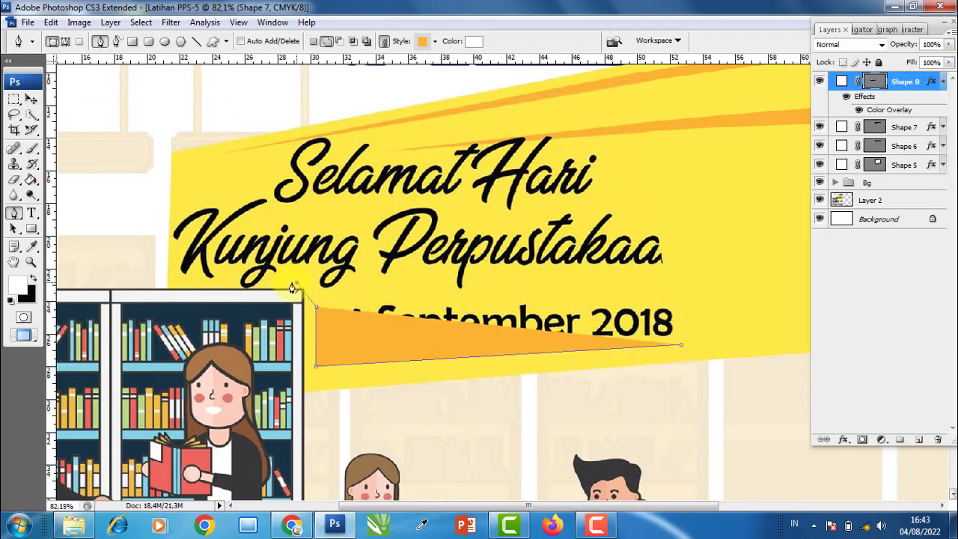
pyautogui.click(296, 290)
pyautogui.scroll(3, 258, 291)
pyautogui.scroll(1, 270, 291)
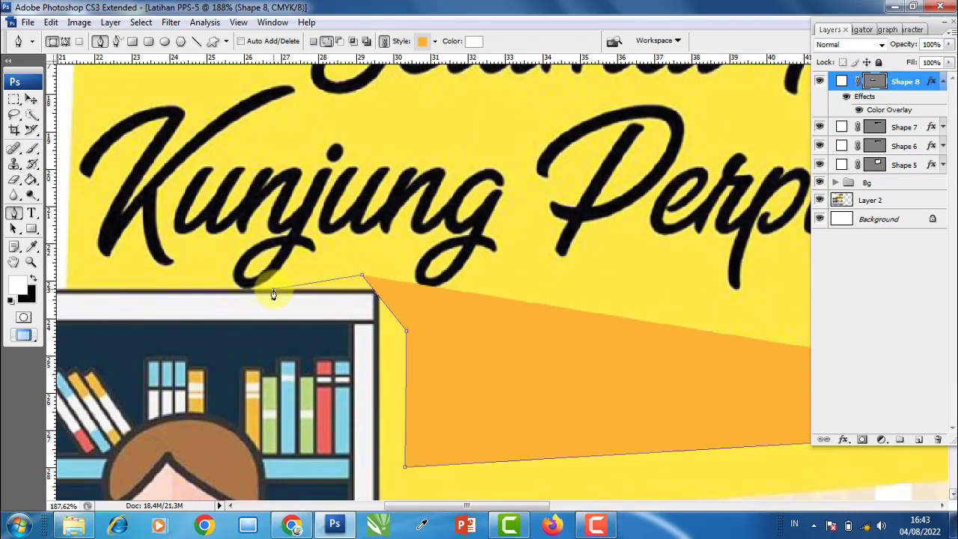
pyautogui.click(273, 290)
pyautogui.click(213, 290)
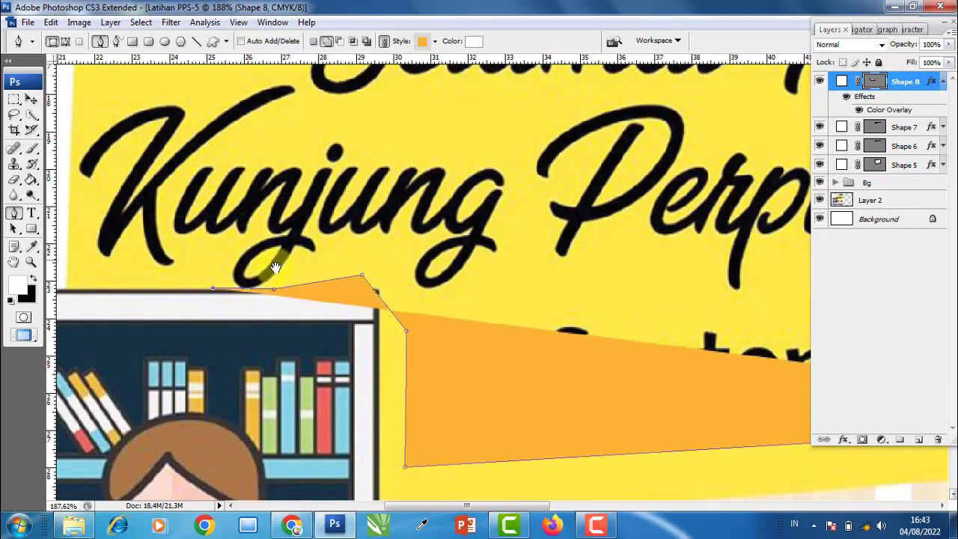
pyautogui.moveTo(110, 271); pyautogui.dragTo(265, 298)
pyautogui.click(229, 260)
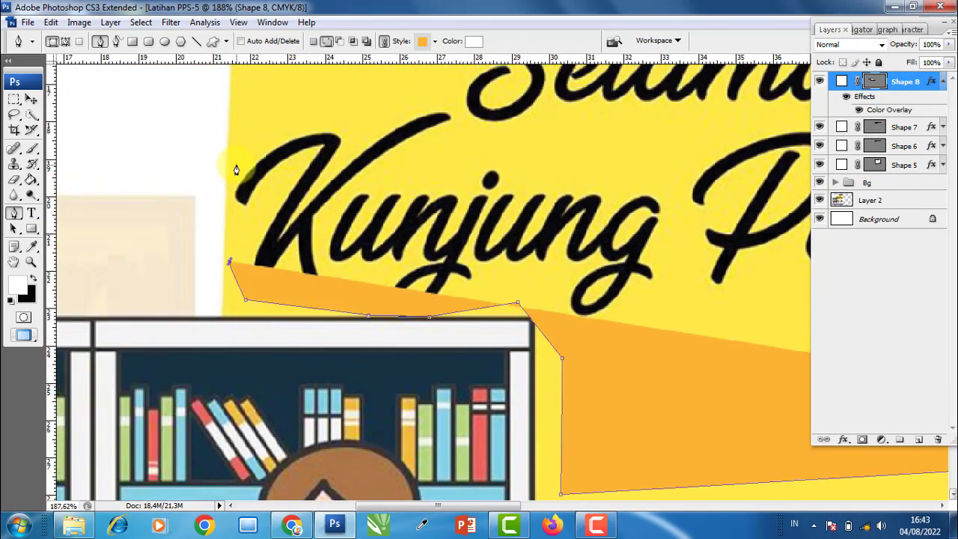
pyautogui.moveTo(236, 163); pyautogui.dragTo(247, 148)
pyautogui.click(280, 126)
# - Continue Shape 8's outline along the banner's upper edge and down into a step
pyautogui.scroll(-2, 406, 186)
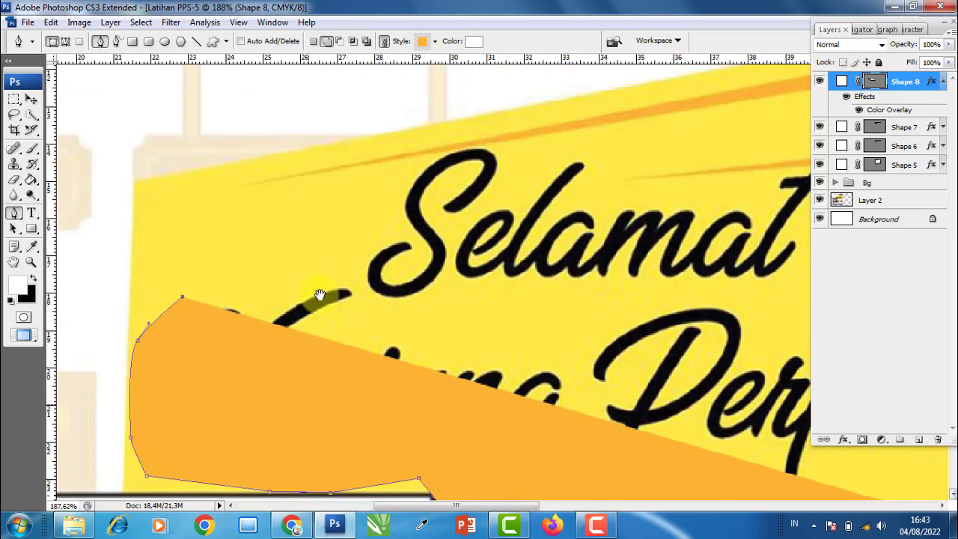
pyautogui.click(307, 231)
pyautogui.scroll(1, 343, 219)
pyautogui.scroll(1, 466, 164)
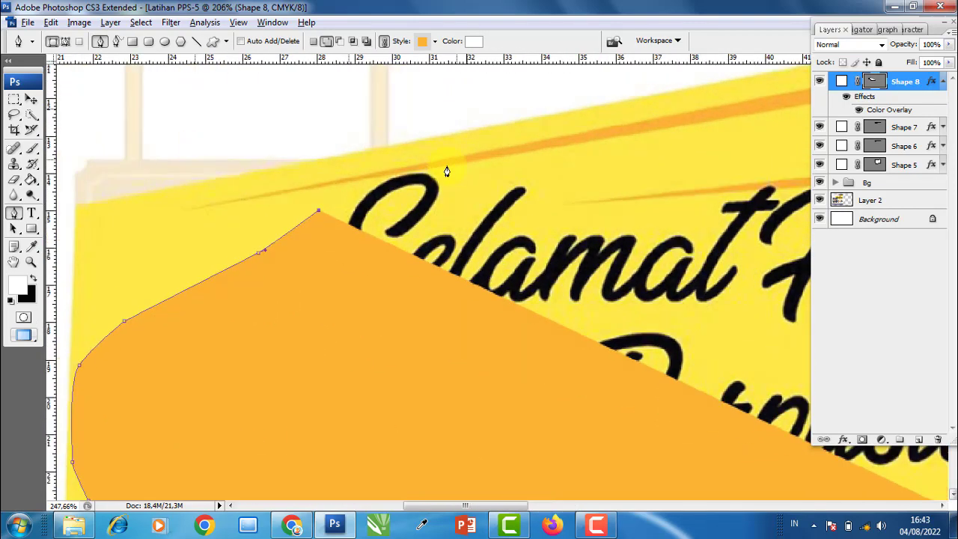
pyautogui.scroll(1, 444, 171)
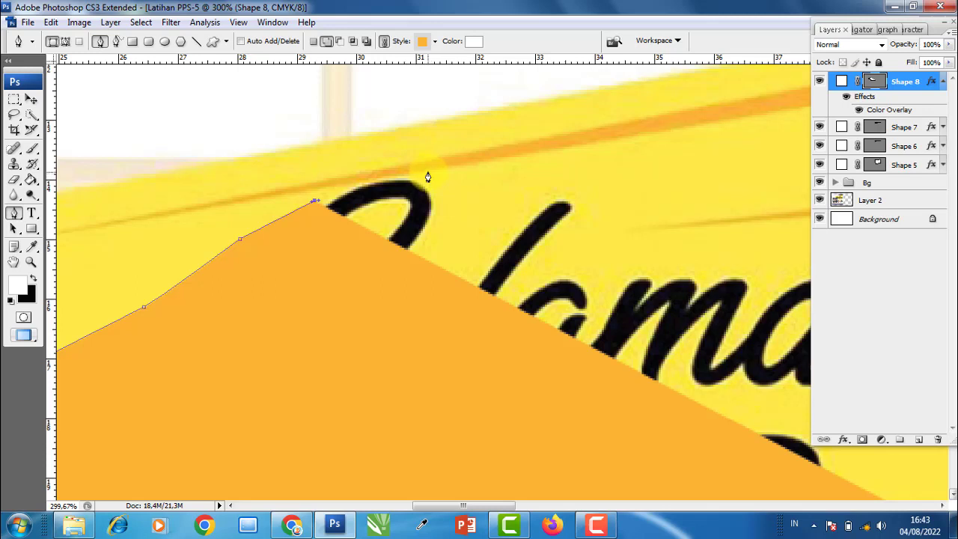
pyautogui.moveTo(487, 170); pyautogui.dragTo(543, 156)
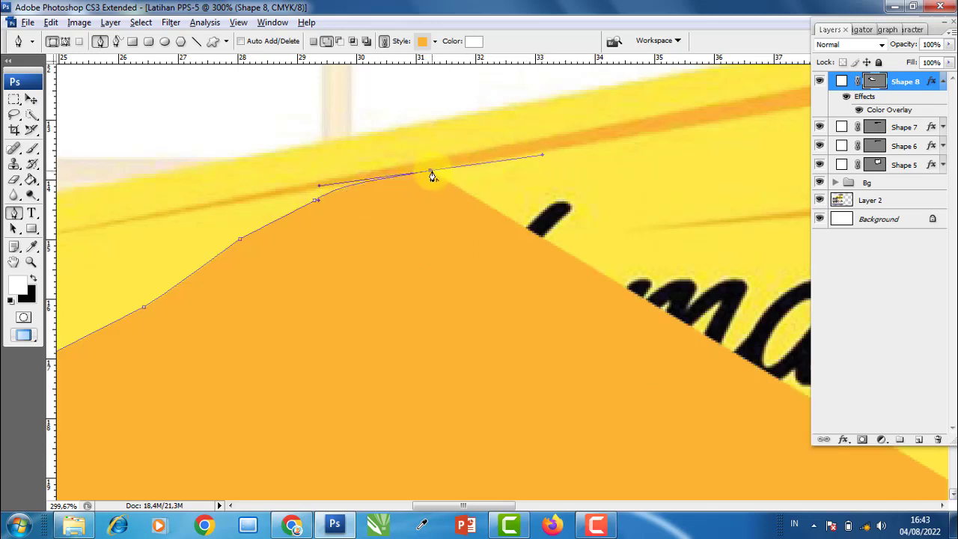
pyautogui.click(430, 173)
pyautogui.click(492, 185)
pyautogui.click(579, 183)
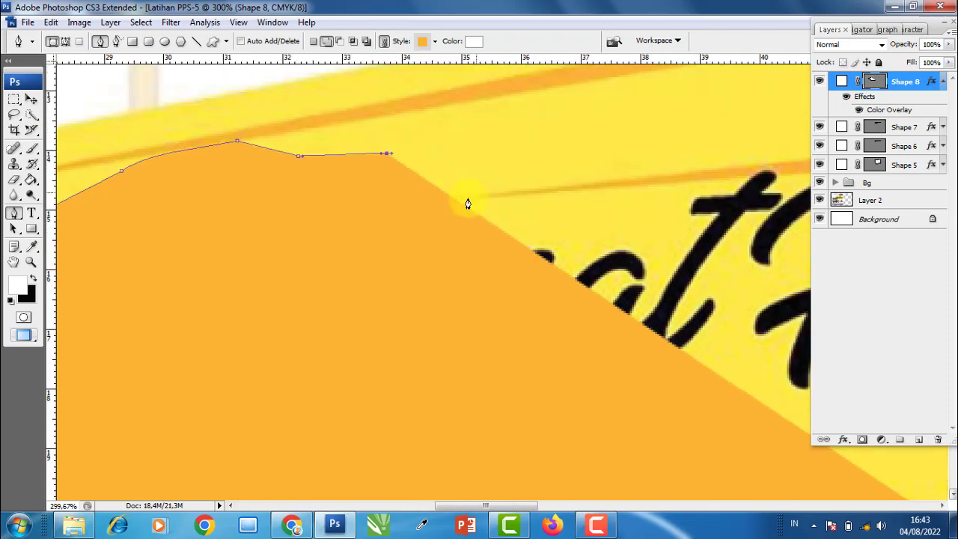
pyautogui.click(408, 231)
pyautogui.click(645, 232)
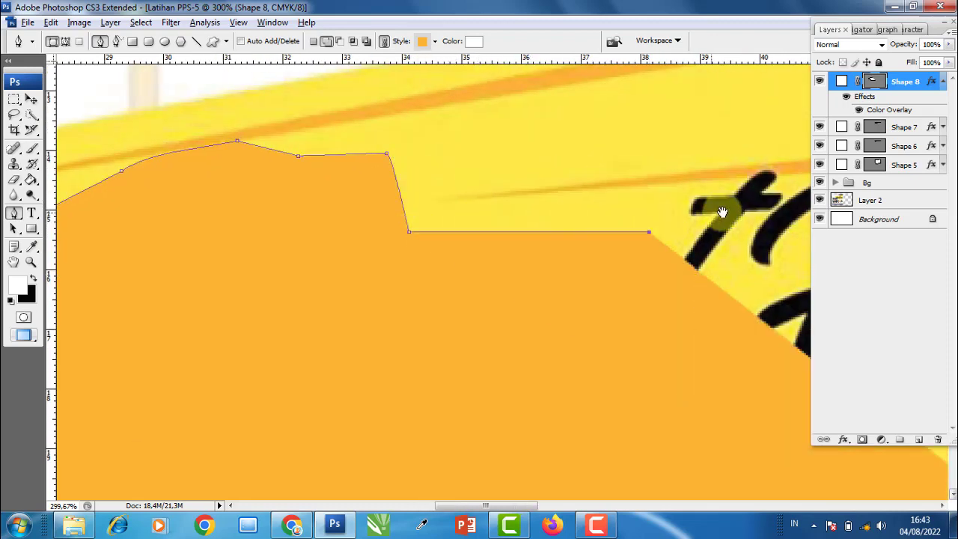
pyautogui.moveTo(723, 210); pyautogui.dragTo(406, 272)
# - Trace Shape 8 up and along the underside of the orange stripe
pyautogui.click(387, 252)
pyautogui.click(419, 246)
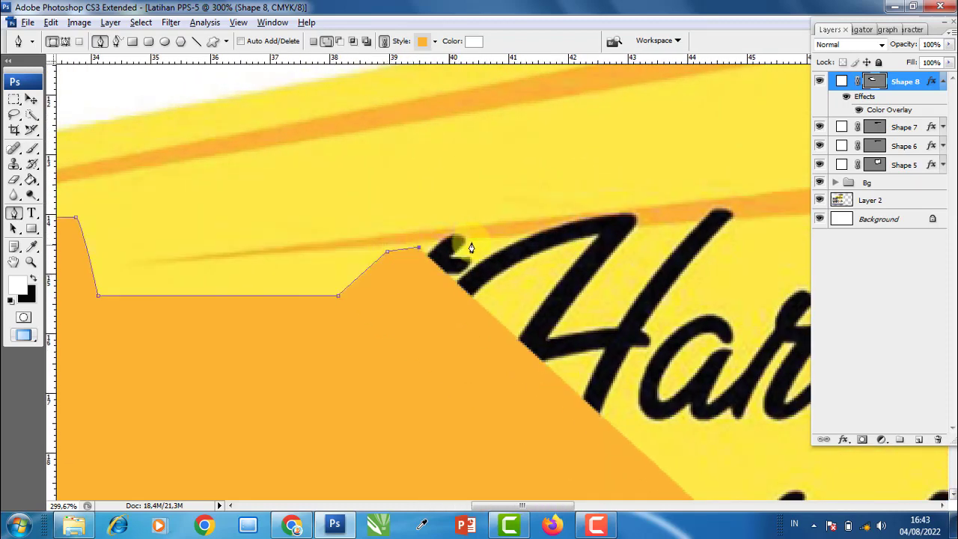
pyautogui.scroll(1, 449, 243)
pyautogui.click(414, 239)
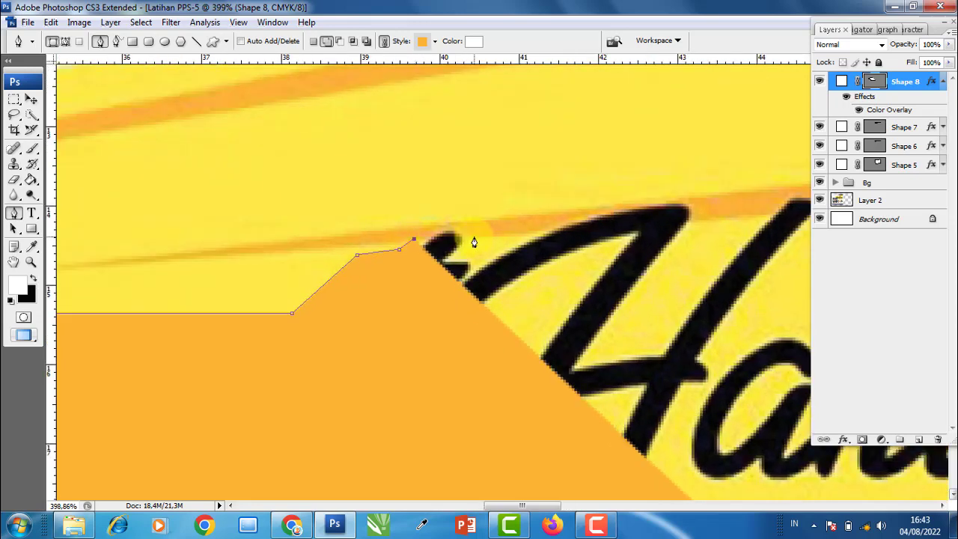
pyautogui.click(474, 236)
pyautogui.scroll(-2, 426, 240)
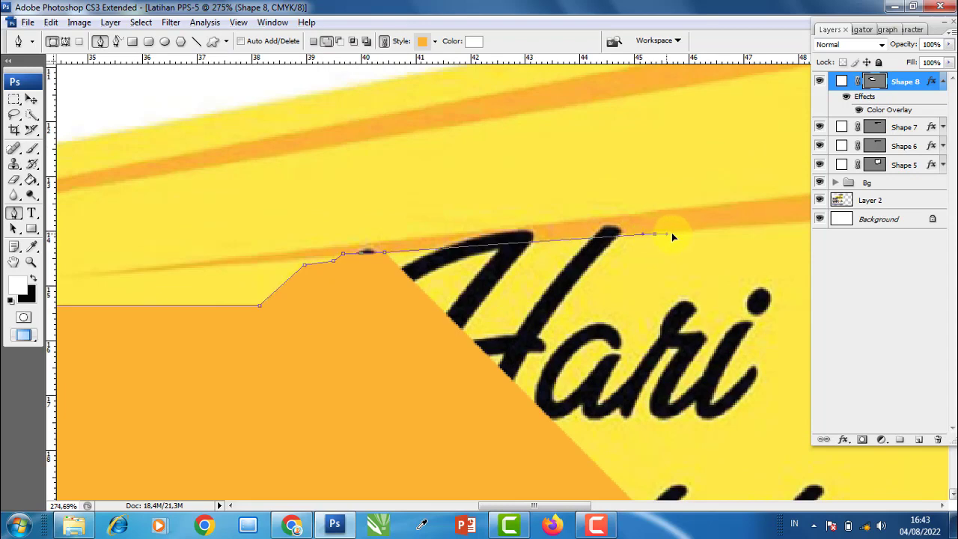
pyautogui.click(695, 231)
pyautogui.scroll(-2, 454, 241)
pyautogui.scroll(-2, 454, 240)
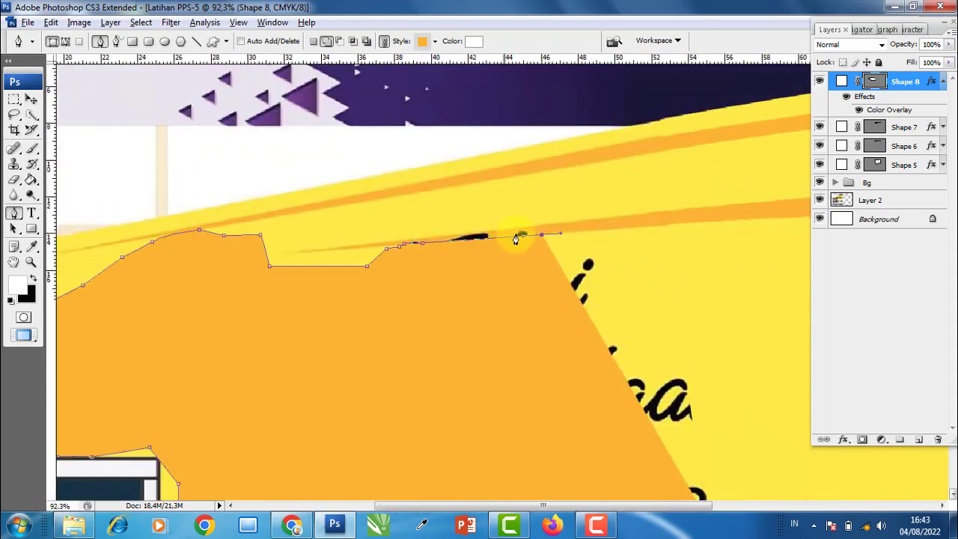
pyautogui.scroll(-2, 454, 241)
# - Bring Shape 8 down its right side and close it at the start point
pyautogui.click(573, 245)
pyautogui.click(586, 271)
pyautogui.click(628, 299)
pyautogui.click(640, 383)
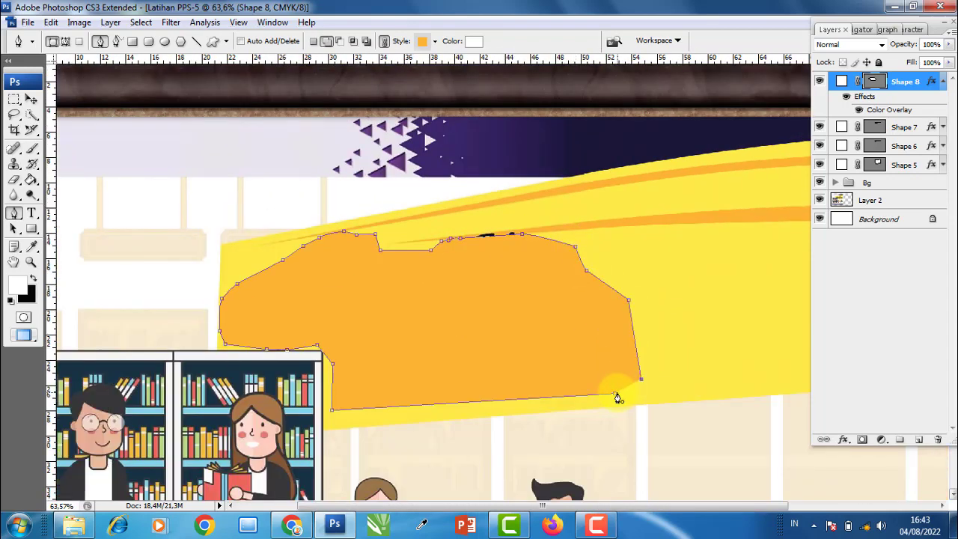
pyautogui.click(614, 392)
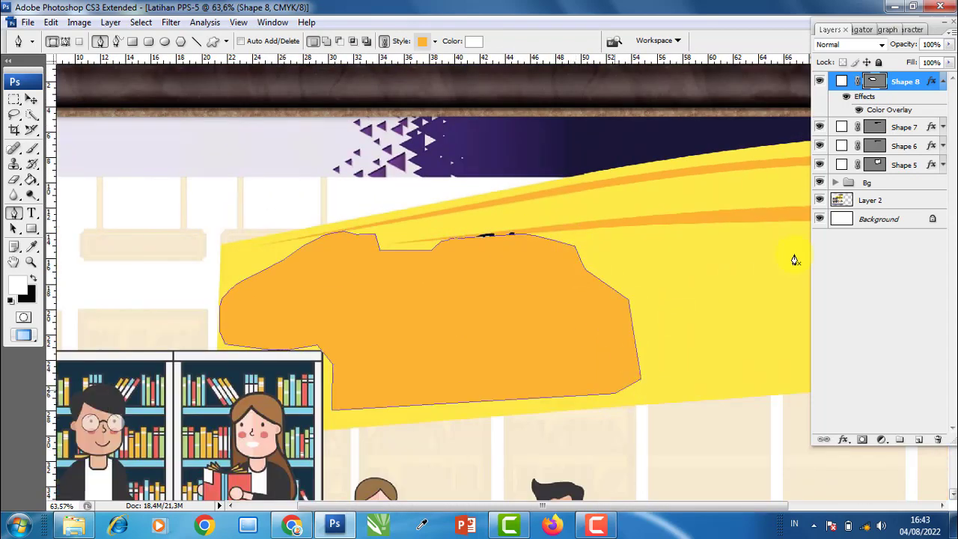
pyautogui.click(945, 83)
# - Set Shape 8's Color Overlay to the yellow sampled from the banner
pyautogui.doubleClick(916, 84)
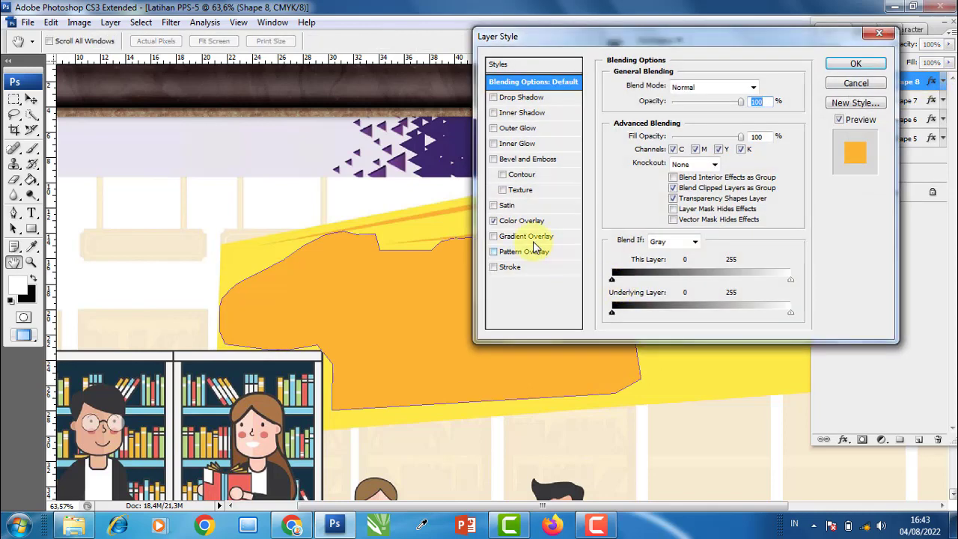
pyautogui.click(524, 221)
pyautogui.click(753, 86)
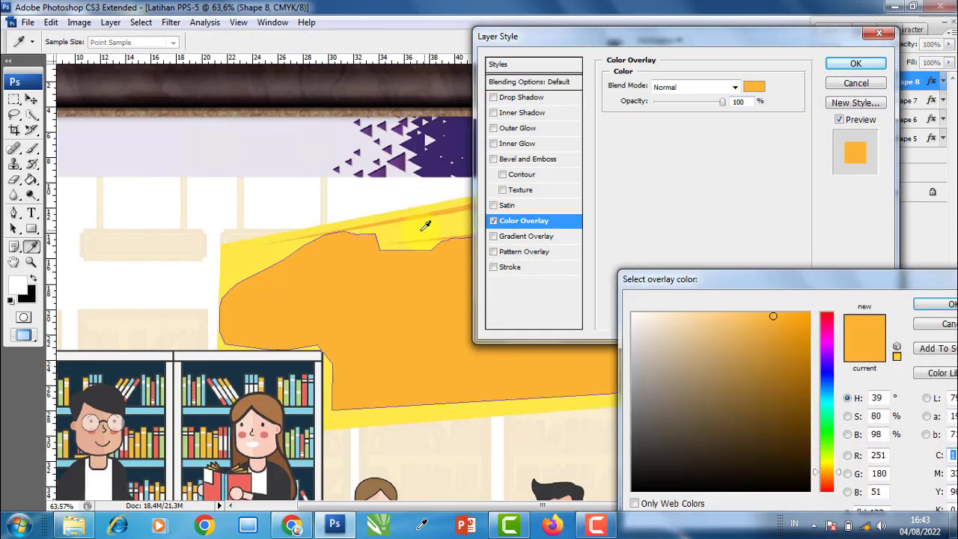
pyautogui.click(426, 221)
pyautogui.click(939, 304)
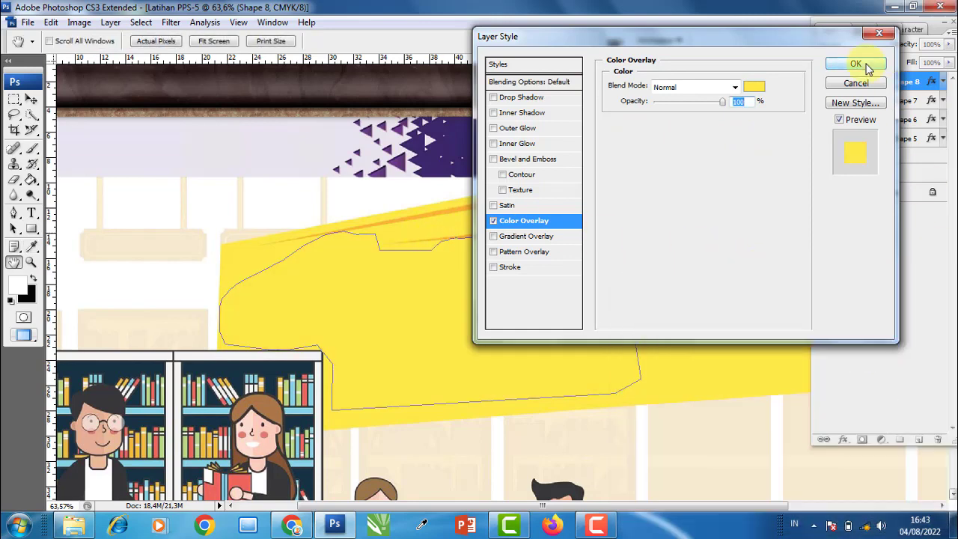
pyautogui.click(855, 64)
# - Hide the Shape 7 stripe and select its layer
pyautogui.click(904, 99)
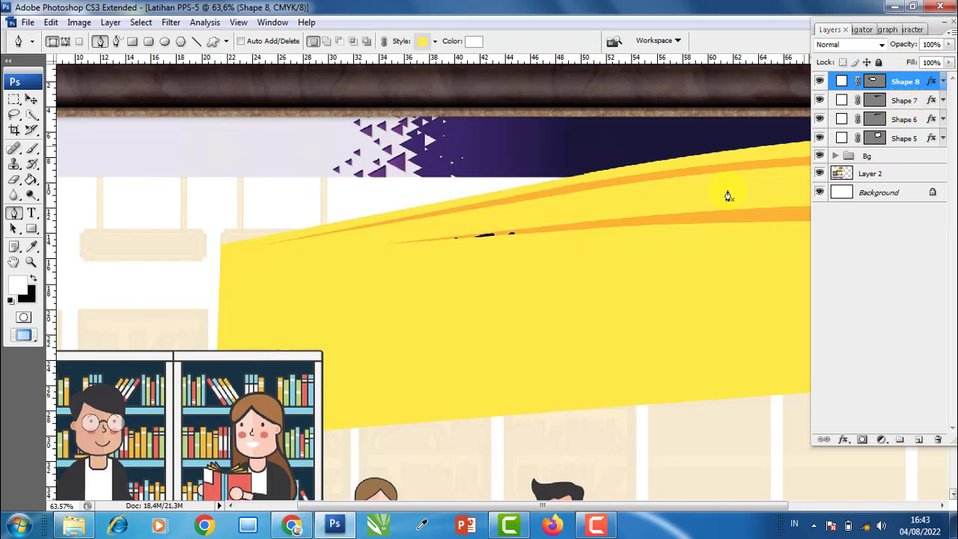
pyautogui.scroll(2, 618, 234)
pyautogui.scroll(2, 627, 228)
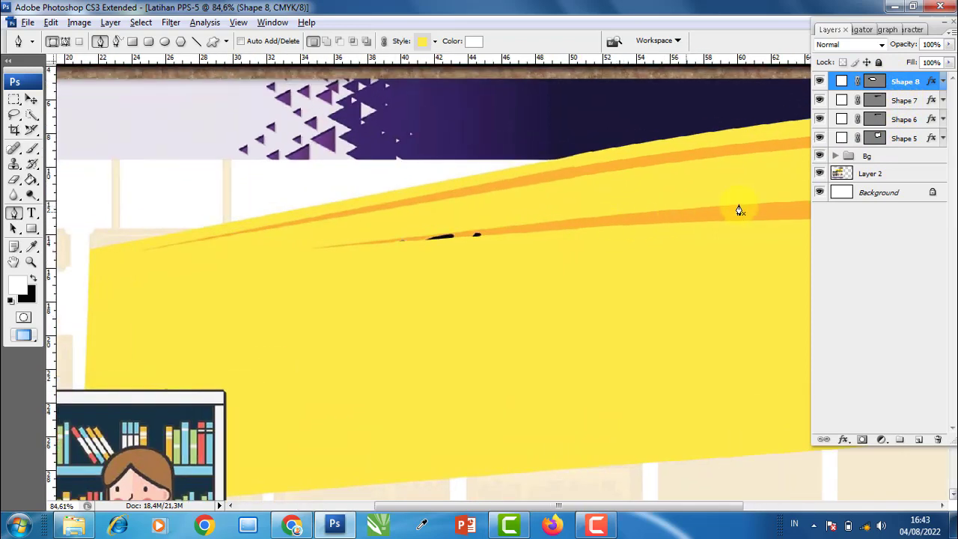
pyautogui.click(901, 101)
# - Stretch the stripe's left tip leftward and curve its lower edge with an added point
pyautogui.click(819, 100)
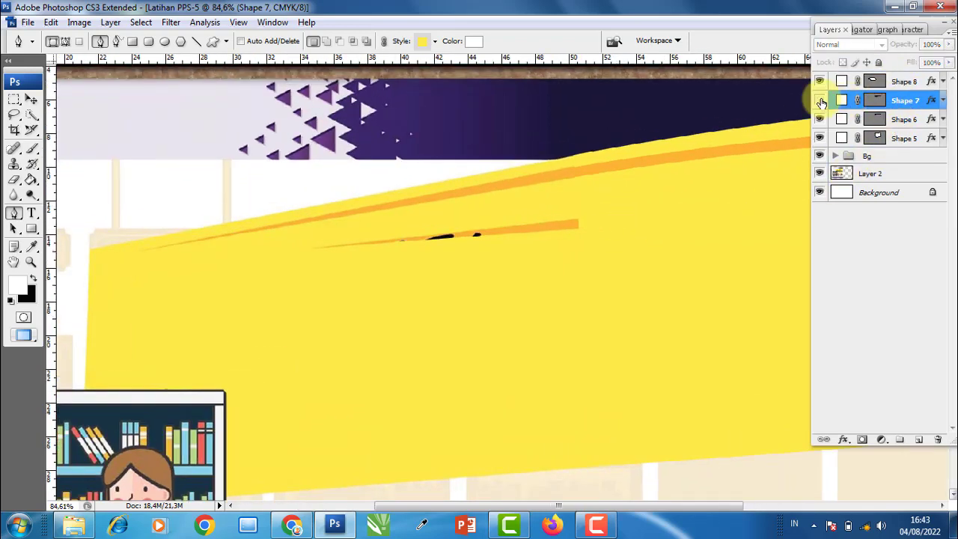
pyautogui.scroll(2, 629, 230)
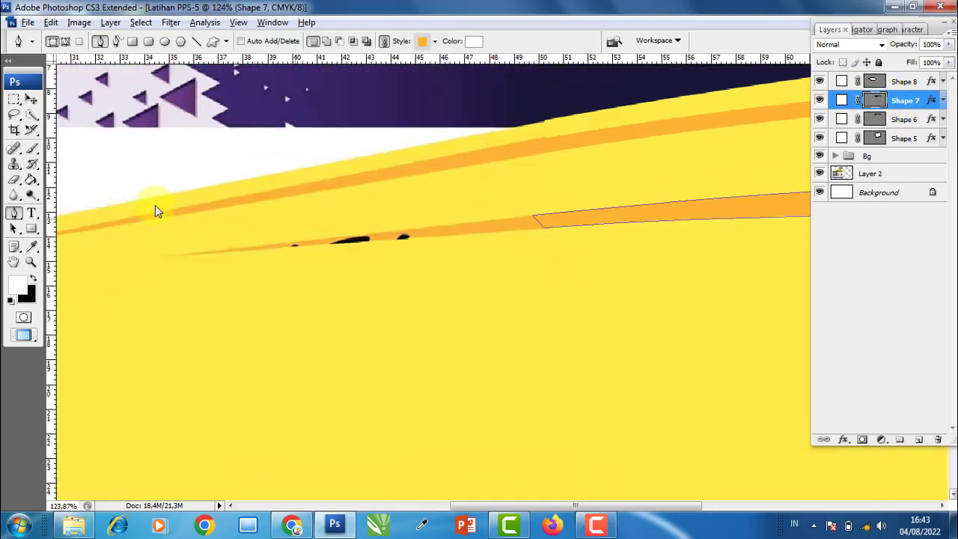
pyautogui.click(538, 223)
pyautogui.moveTo(423, 227); pyautogui.dragTo(160, 255)
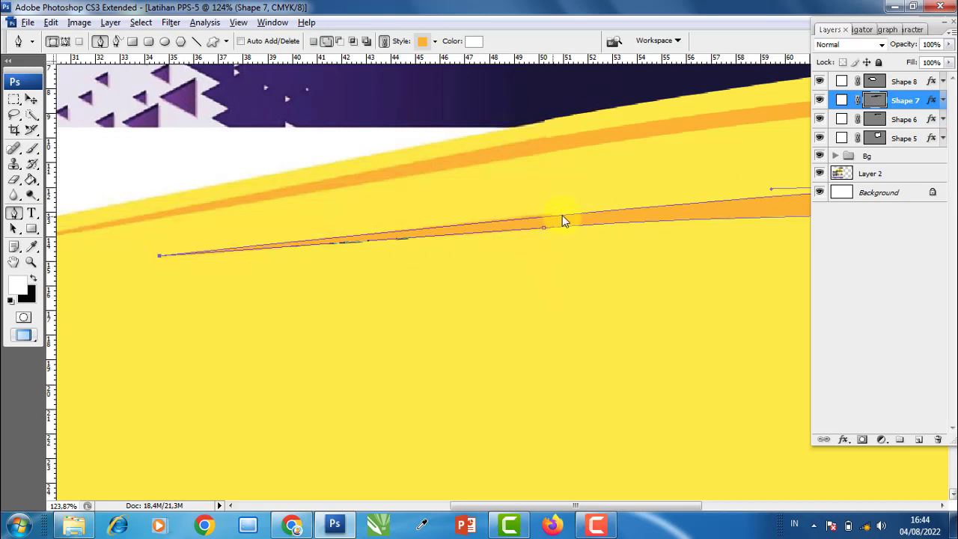
pyautogui.moveTo(648, 211); pyautogui.dragTo(474, 216)
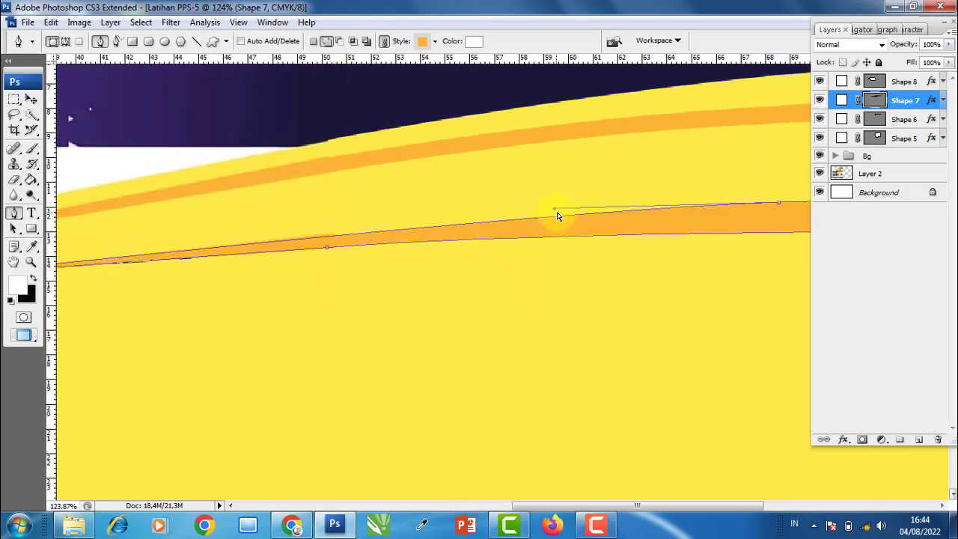
pyautogui.moveTo(553, 211); pyautogui.dragTo(526, 204)
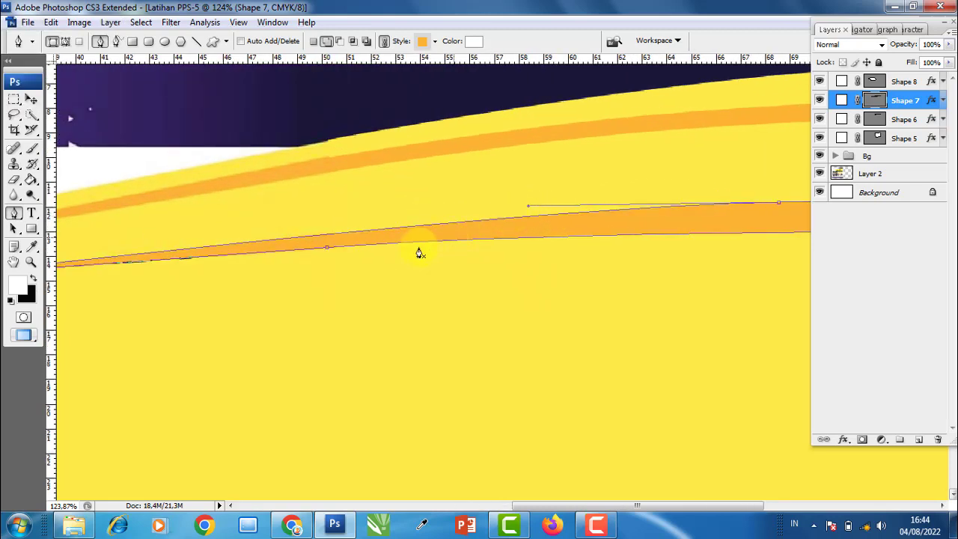
pyautogui.moveTo(419, 247); pyautogui.dragTo(651, 232)
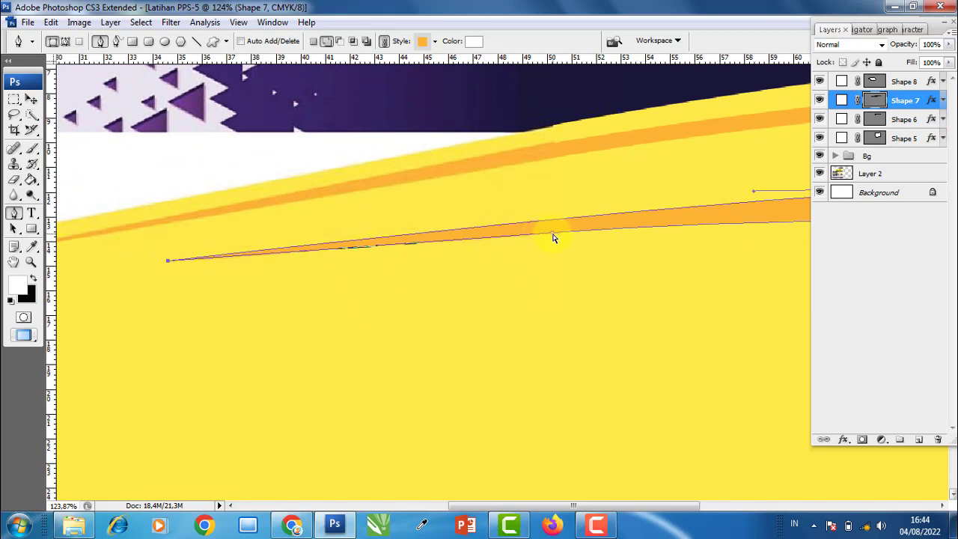
pyautogui.click(541, 241)
pyautogui.moveTo(541, 240)
pyautogui.mouseDown()
pyautogui.moveTo(620, 217)
pyautogui.moveTo(477, 205)
pyautogui.mouseUp()
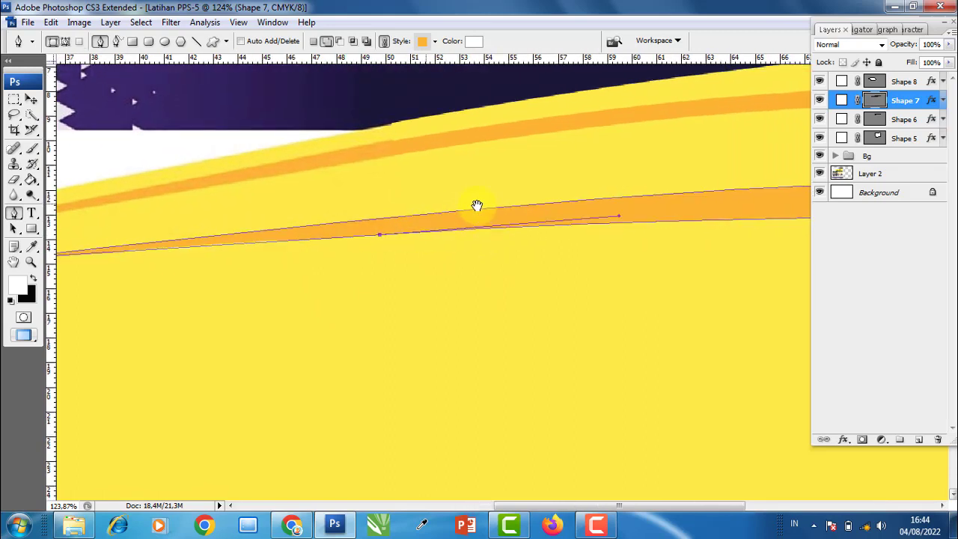
pyautogui.moveTo(601, 218); pyautogui.dragTo(604, 219)
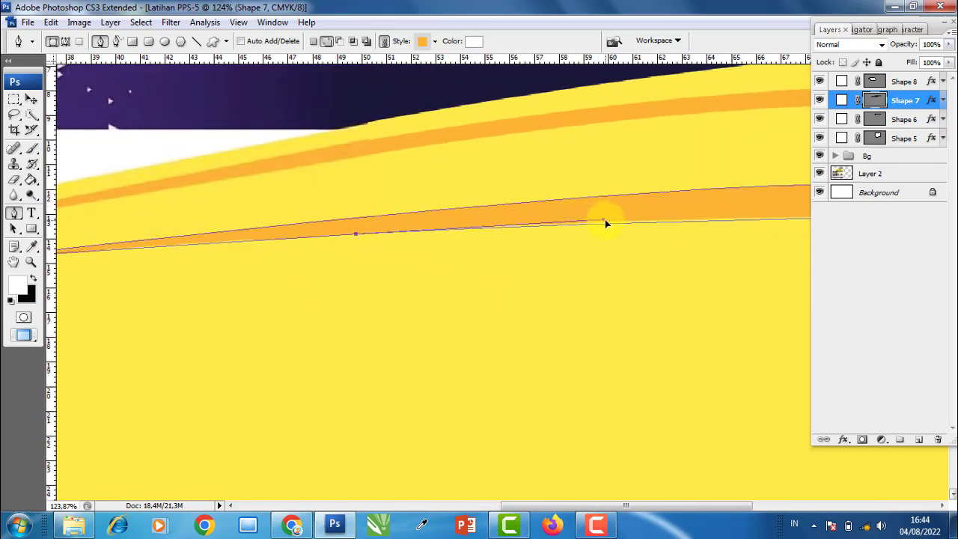
pyautogui.scroll(-2, 481, 233)
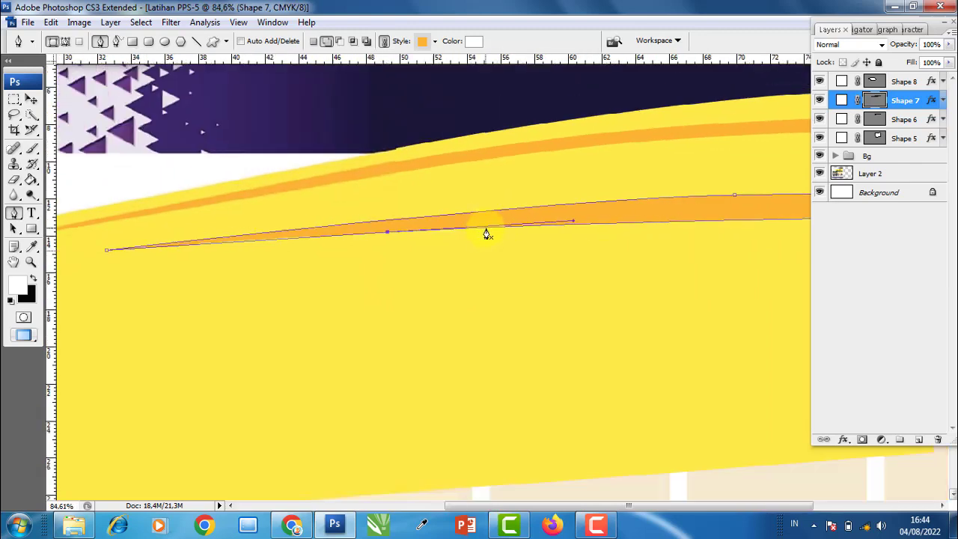
pyautogui.scroll(-2, 487, 231)
pyautogui.scroll(-2, 494, 231)
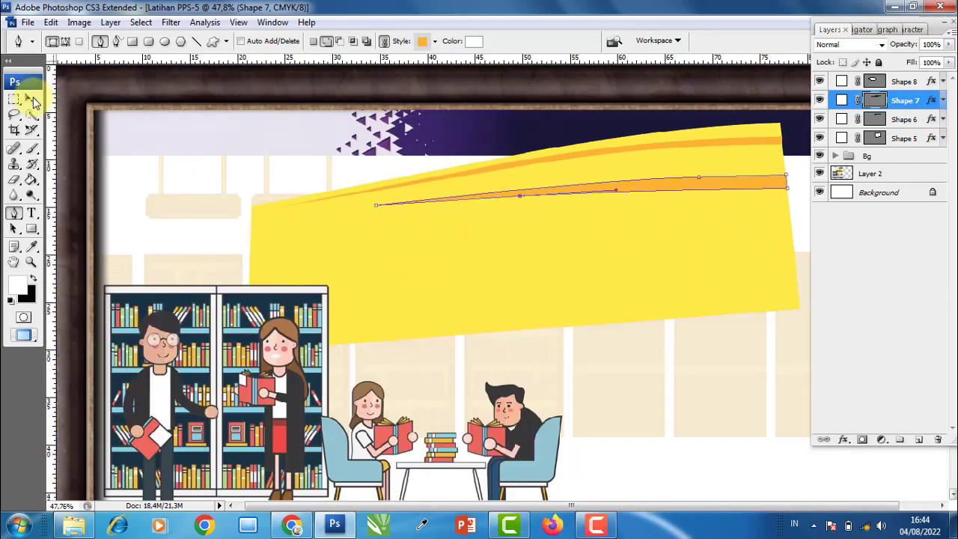
# - Reselect the Shape 7 layer and show its path outline for editing
pyautogui.click(31, 99)
pyautogui.click(904, 121)
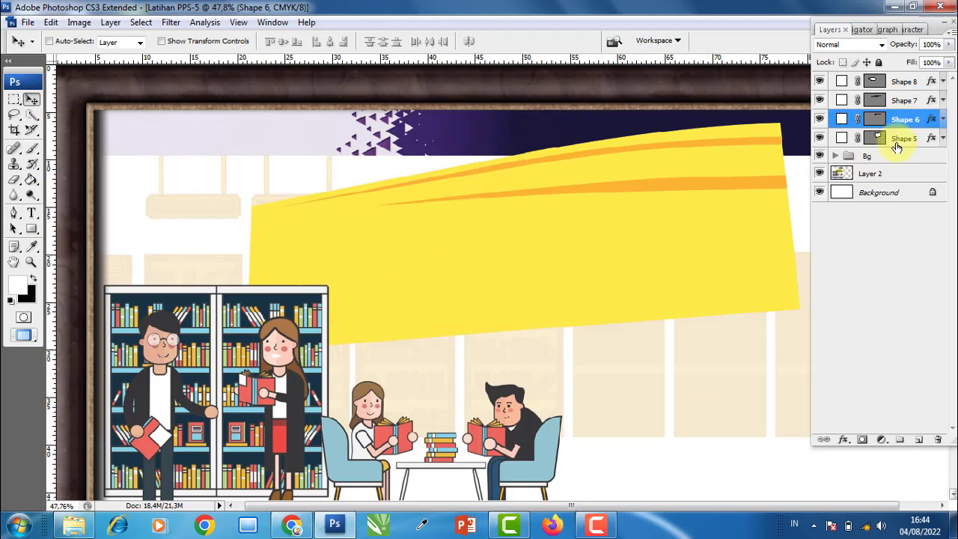
pyautogui.click(903, 101)
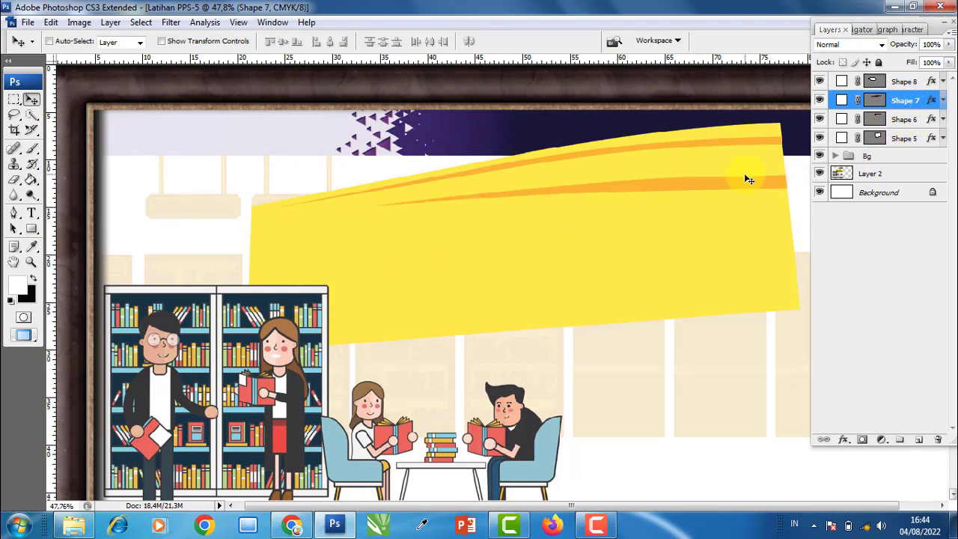
pyautogui.click(14, 212)
pyautogui.keyDown('ctrl'); pyautogui.click(707, 184); pyautogui.keyUp('ctrl')
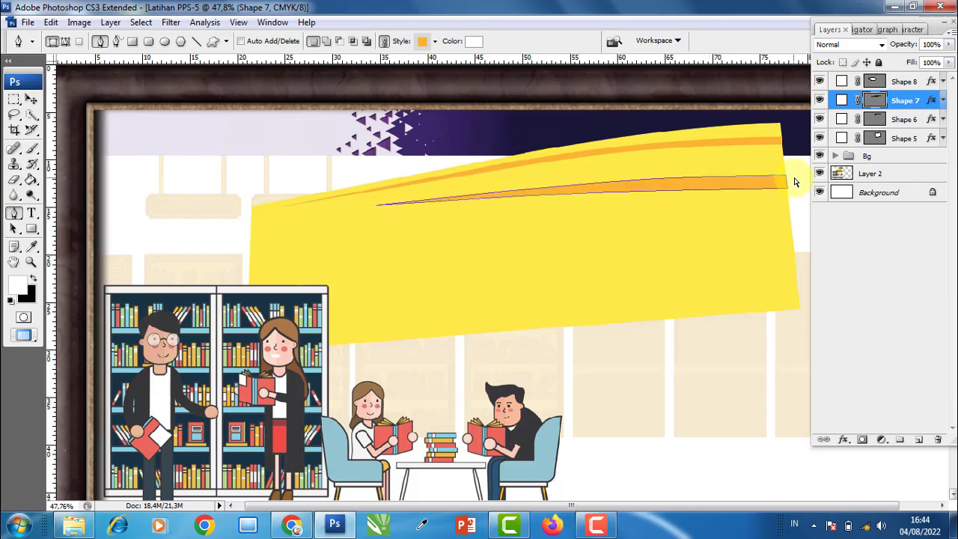
pyautogui.scroll(1, 791, 178)
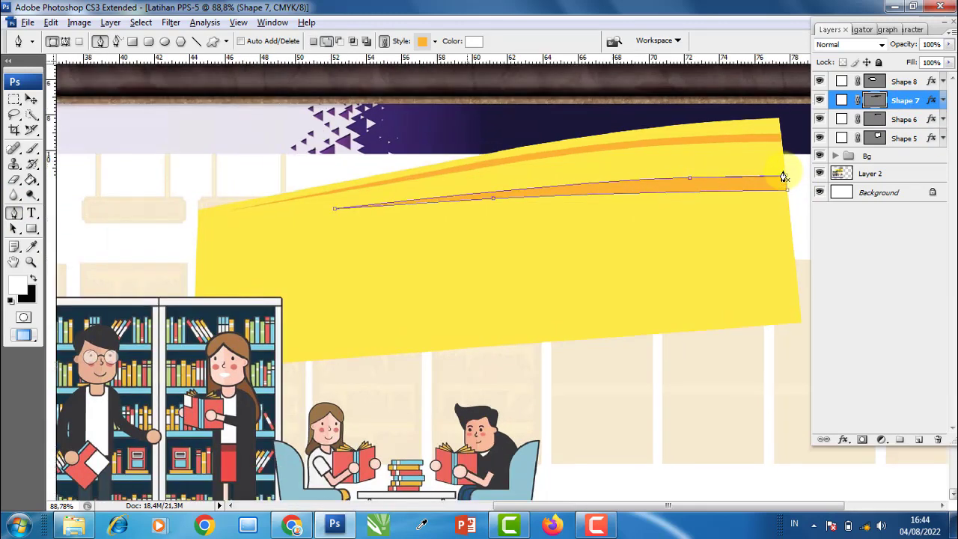
pyautogui.scroll(2, 792, 180)
pyautogui.scroll(1, 792, 183)
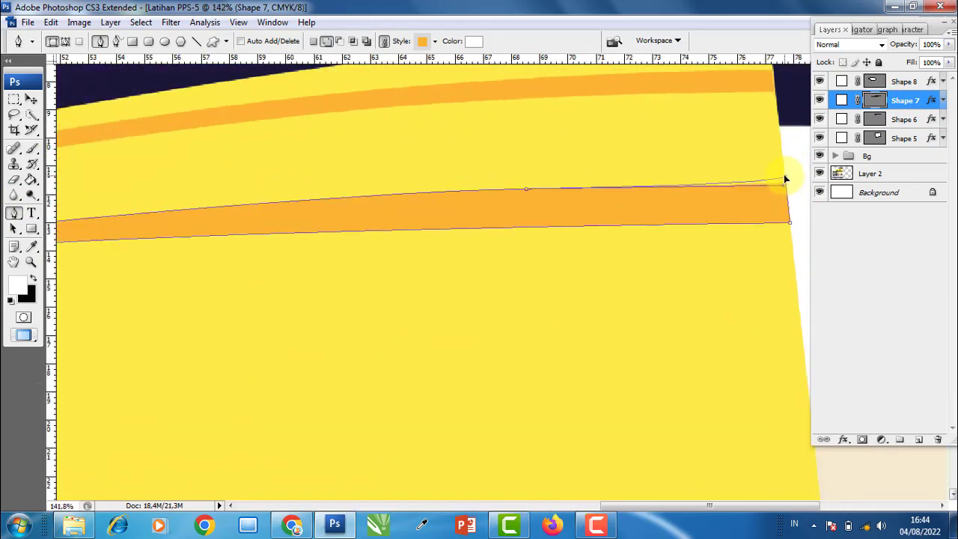
# - Reposition the stripe's top-right corner and add a curved point along its top edge
pyautogui.moveTo(785, 181); pyautogui.dragTo(785, 181)
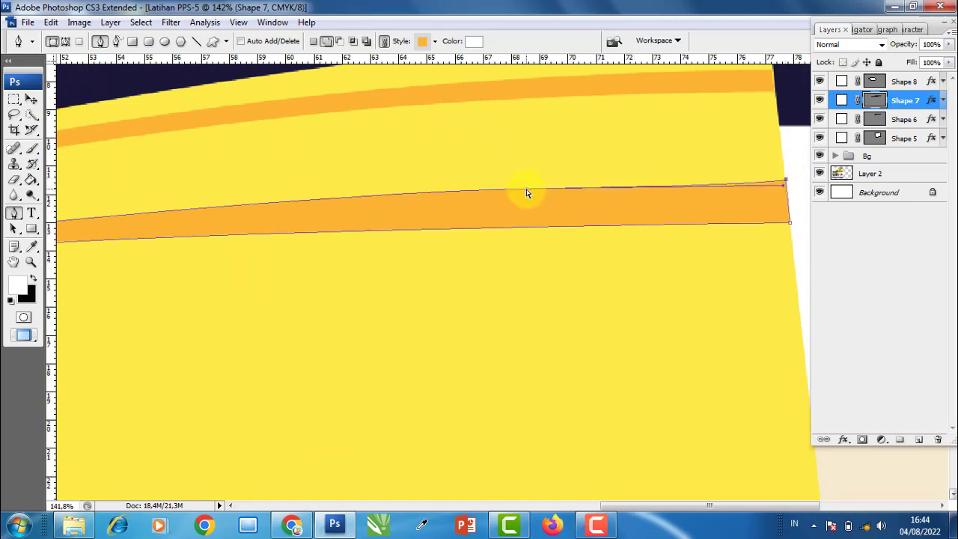
pyautogui.moveTo(526, 190)
pyautogui.mouseDown()
pyautogui.moveTo(787, 192)
pyautogui.moveTo(769, 185)
pyautogui.mouseUp()
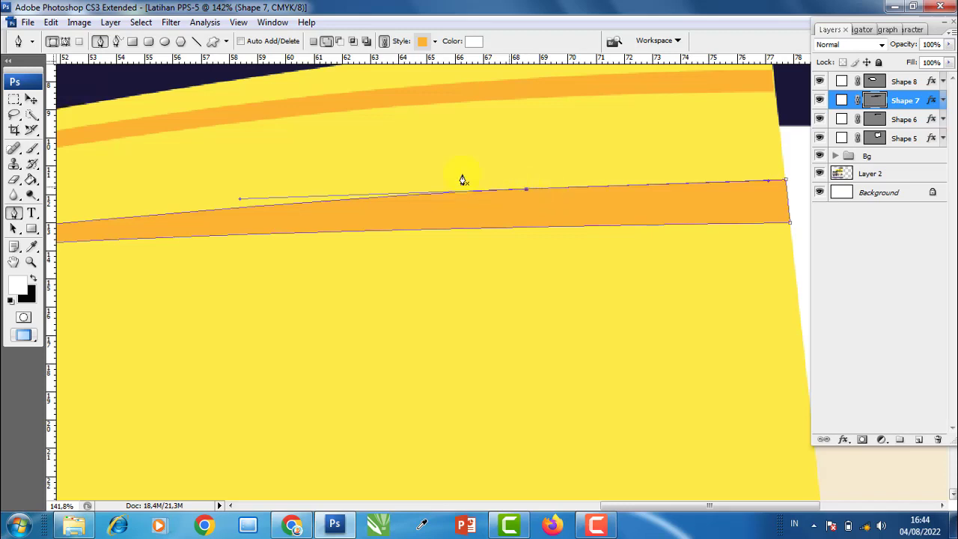
pyautogui.moveTo(462, 179); pyautogui.dragTo(626, 176)
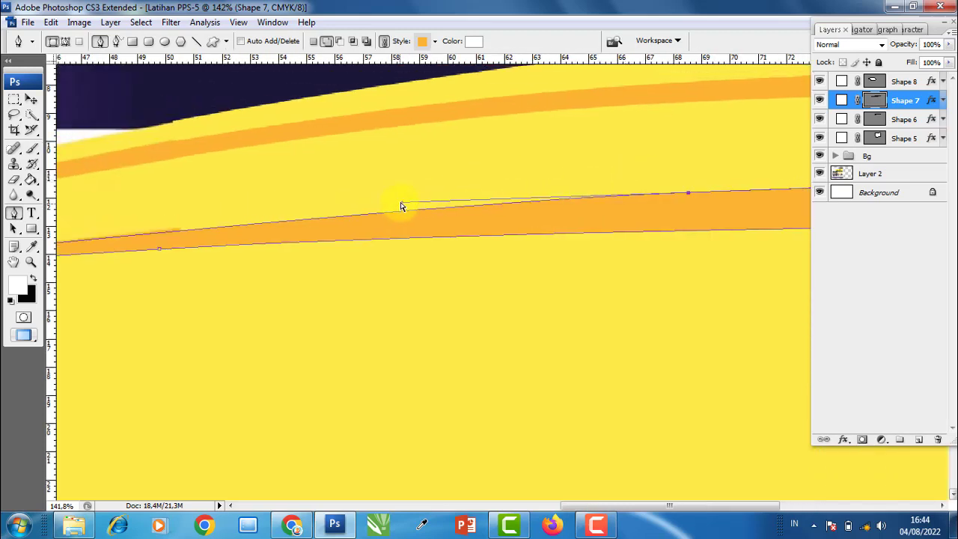
pyautogui.keyDown('alt'); pyautogui.scroll(-5, 464, 211); pyautogui.keyUp('alt')
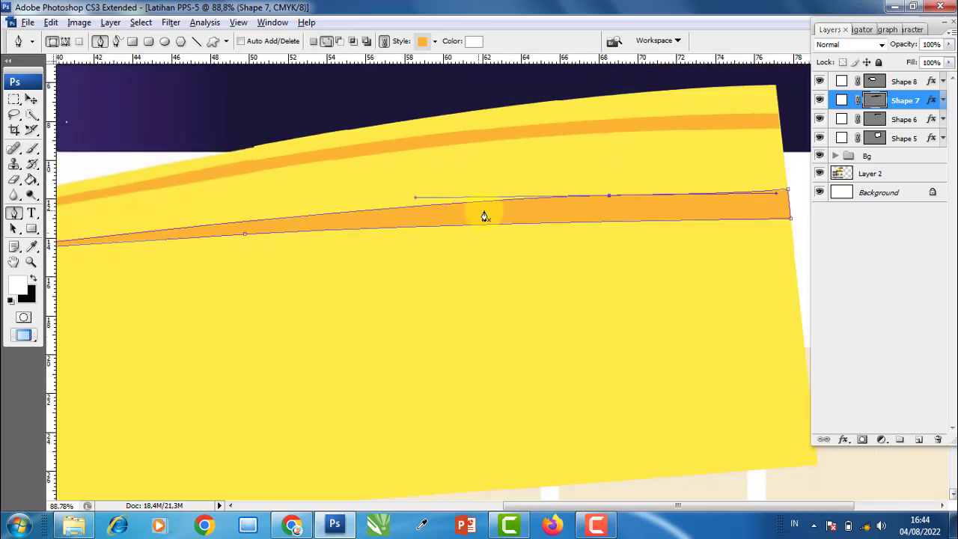
pyautogui.keyDown('alt'); pyautogui.scroll(3, 547, 210); pyautogui.keyUp('alt')
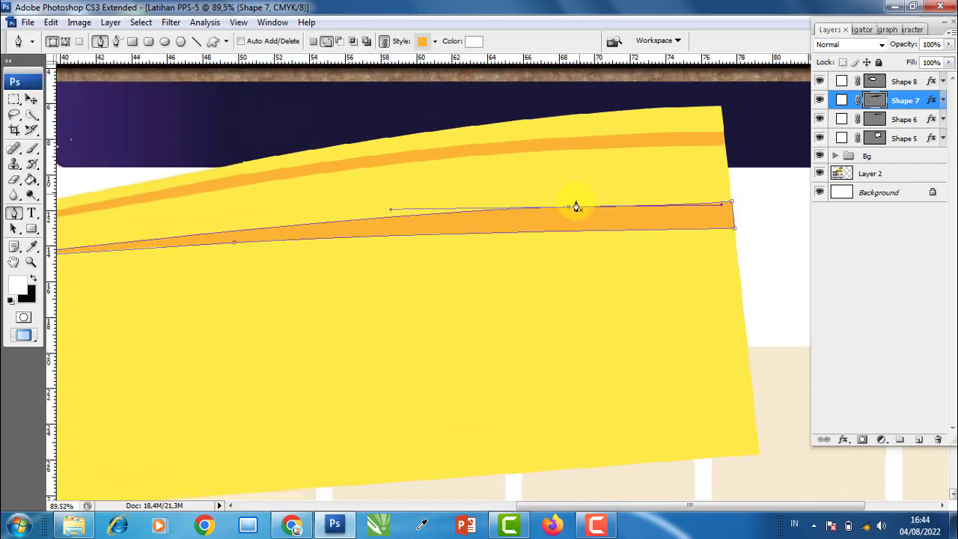
pyautogui.scroll(2, 569, 211)
# - Smooth the top edge by pivoting and lengthening its curve handles so the stripe tapers left
pyautogui.moveTo(556, 210); pyautogui.dragTo(491, 213)
pyautogui.keyDown('alt'); pyautogui.scroll(-1, 539, 221); pyautogui.keyUp('alt')
pyautogui.keyDown('alt'); pyautogui.scroll(-2, 668, 217); pyautogui.keyUp('alt')
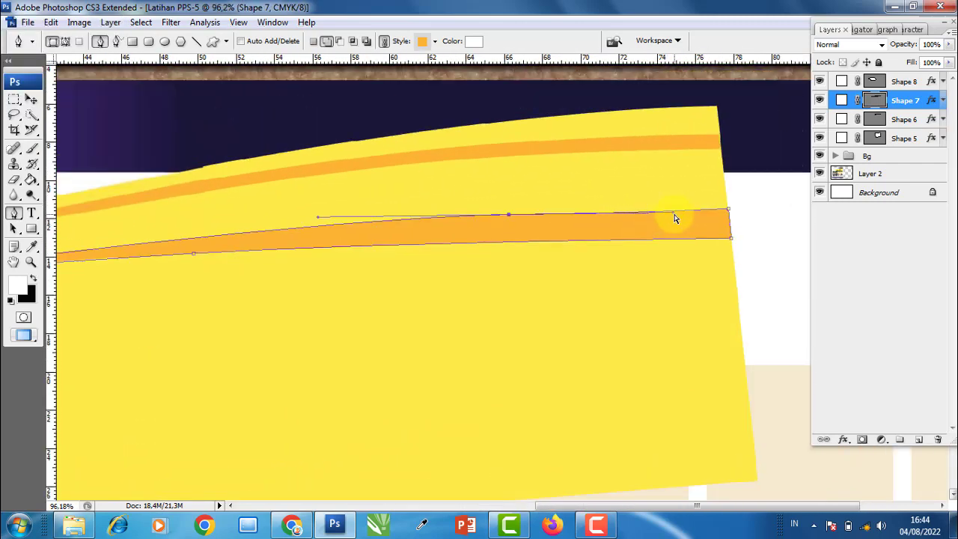
pyautogui.moveTo(674, 218); pyautogui.dragTo(681, 214)
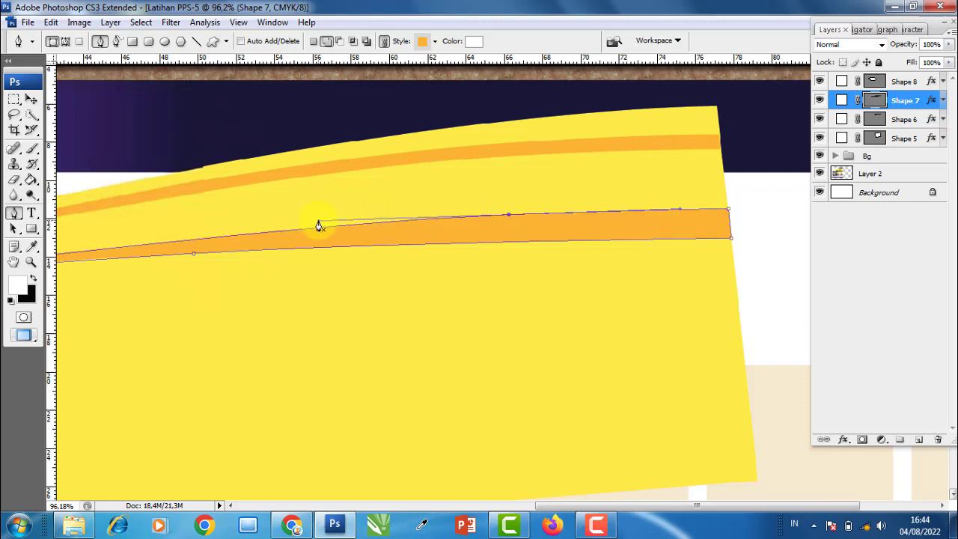
pyautogui.moveTo(317, 225); pyautogui.dragTo(286, 225)
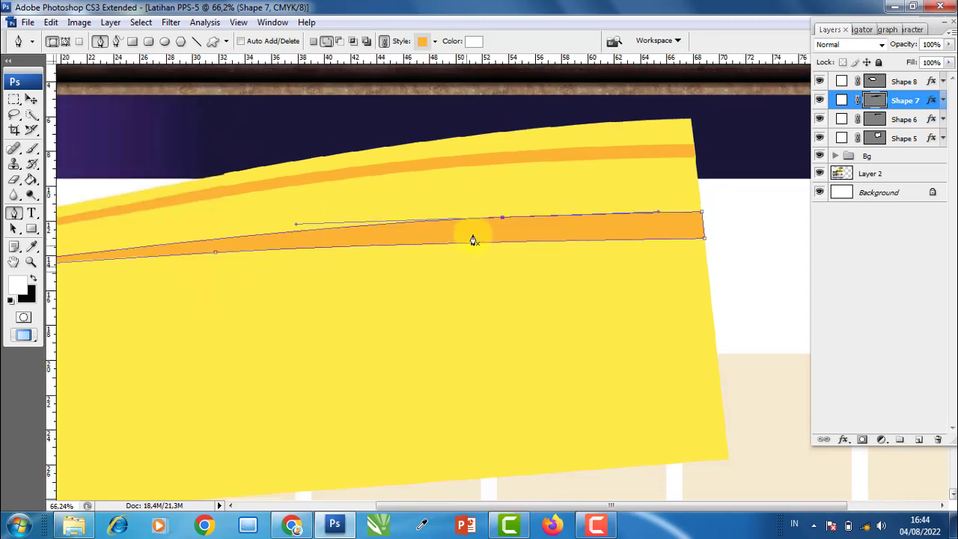
pyautogui.scroll(-1, 470, 237)
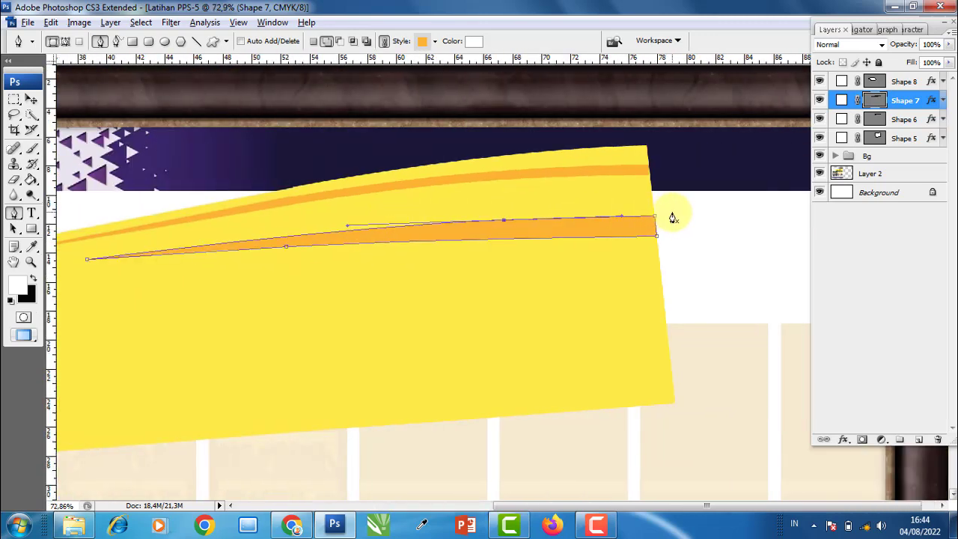
pyautogui.scroll(1, 671, 216)
pyautogui.scroll(1, 658, 217)
pyautogui.scroll(1, 656, 219)
pyautogui.scroll(-1, 595, 223)
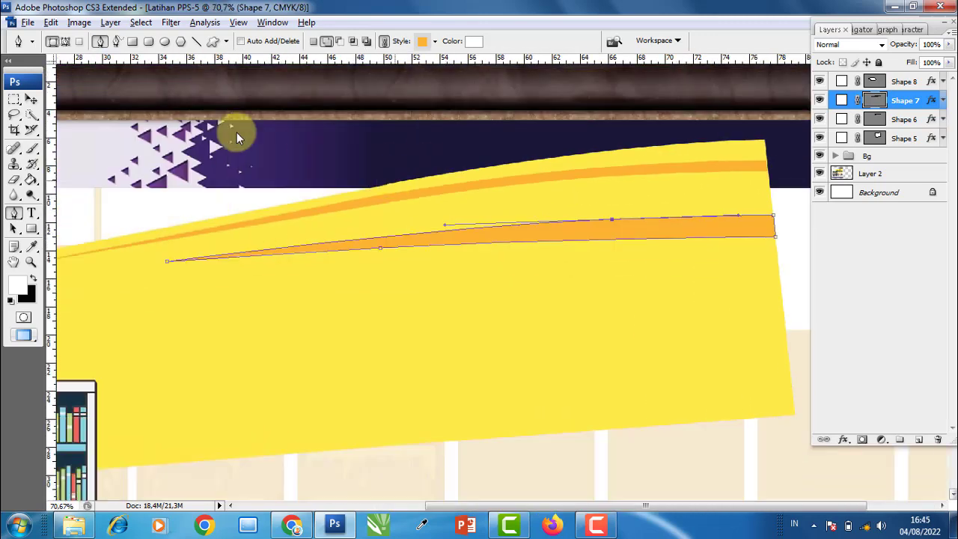
# - Group Shape 5 through Shape 8 into a new group named Bg Teks
pyautogui.click(30, 99)
pyautogui.click(900, 120)
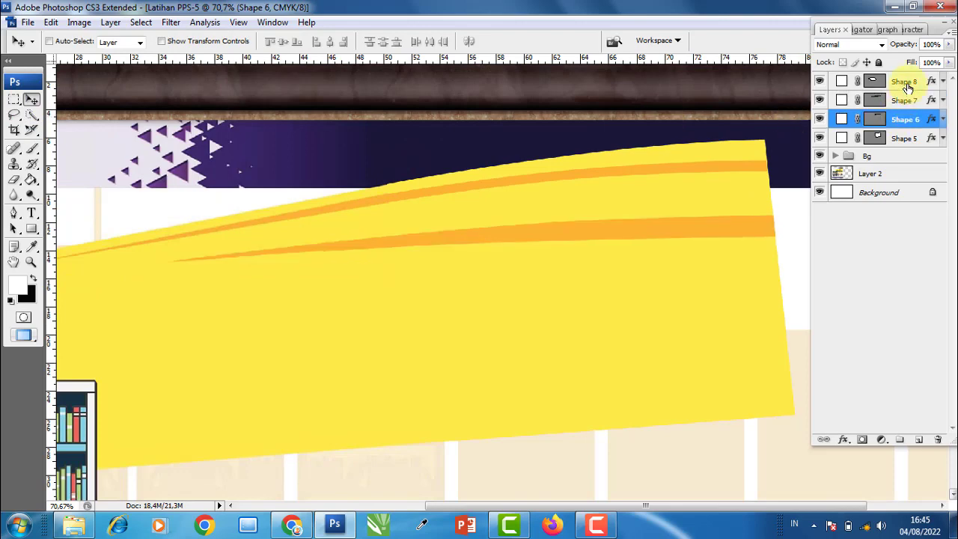
pyautogui.click(905, 81)
pyautogui.scroll(-2, 599, 225)
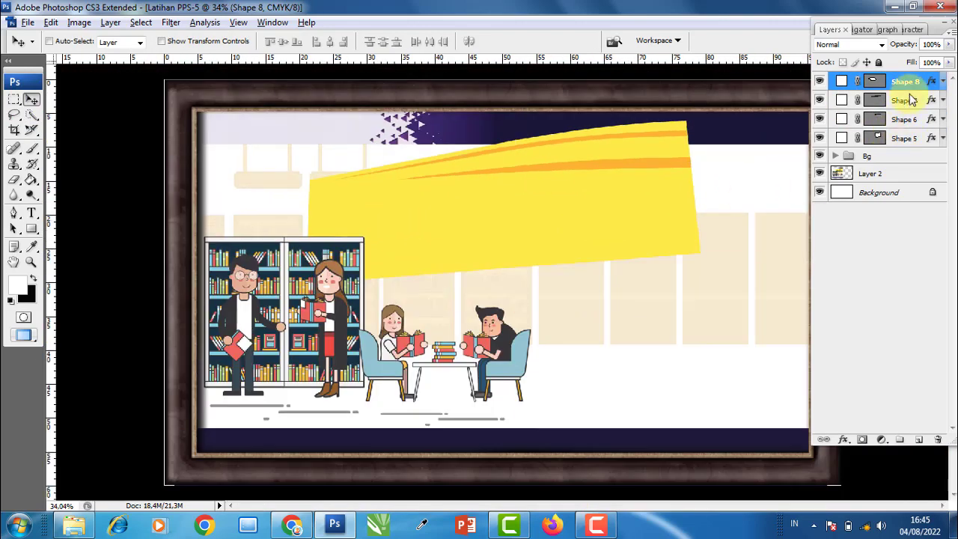
pyautogui.click(904, 439)
pyautogui.write('Bg Teks')
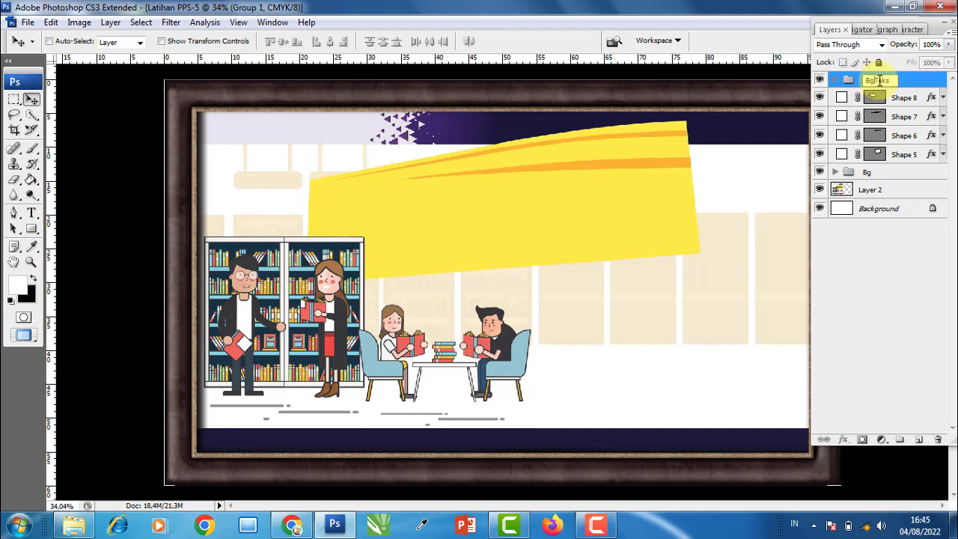
pyautogui.click(903, 97)
pyautogui.keyDown('shift'); pyautogui.click(903, 154); pyautogui.keyUp('shift')
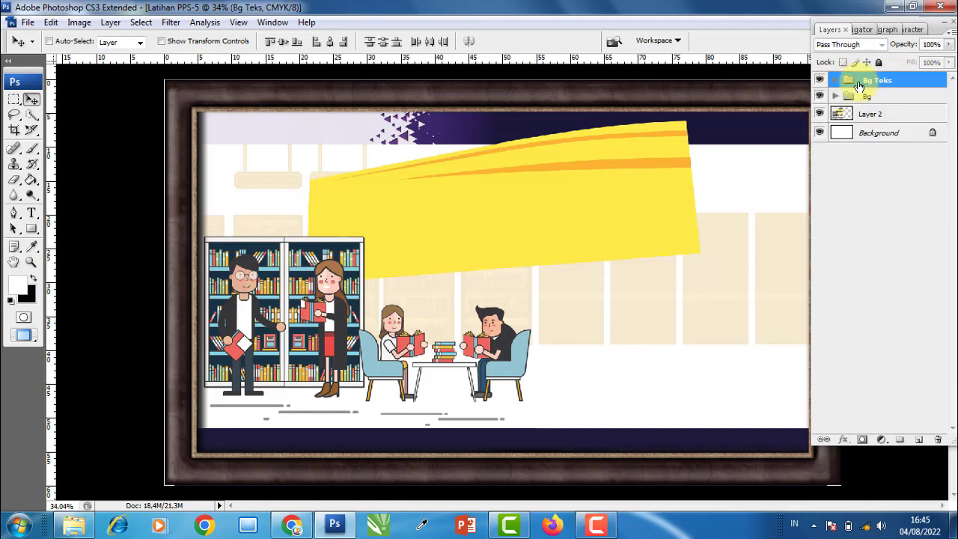
pyautogui.click(834, 79)
# - Move the Bg Teks group into the Bg group, above Dinding
pyautogui.moveTo(883, 85); pyautogui.dragTo(873, 100)
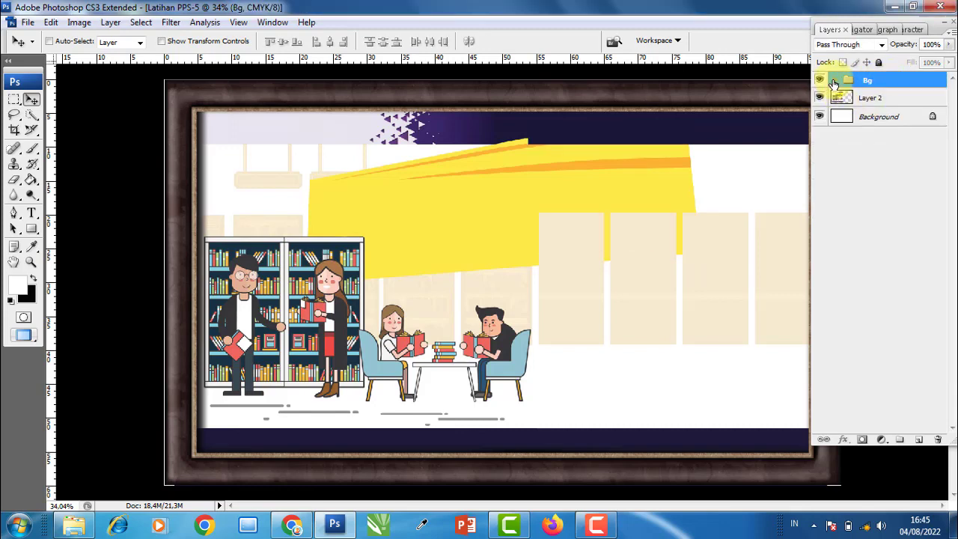
pyautogui.click(835, 81)
pyautogui.click(887, 115)
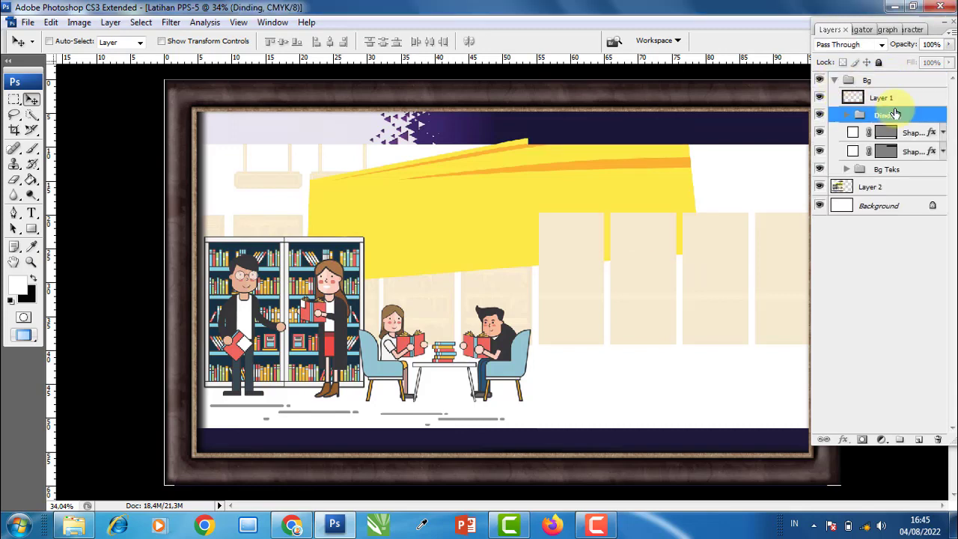
pyautogui.moveTo(891, 169); pyautogui.dragTo(898, 106)
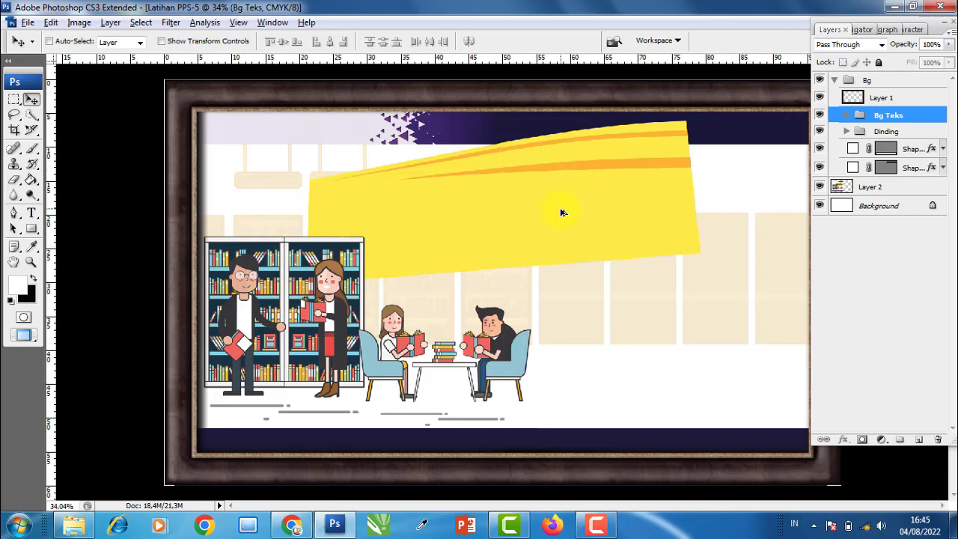
pyautogui.scroll(-2, 563, 213)
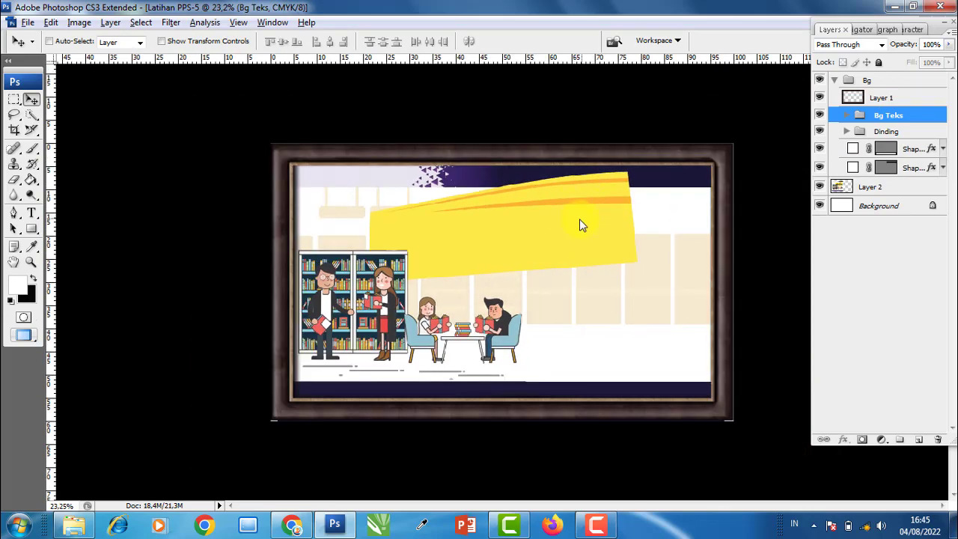
pyautogui.press('f')
pyautogui.press('f')
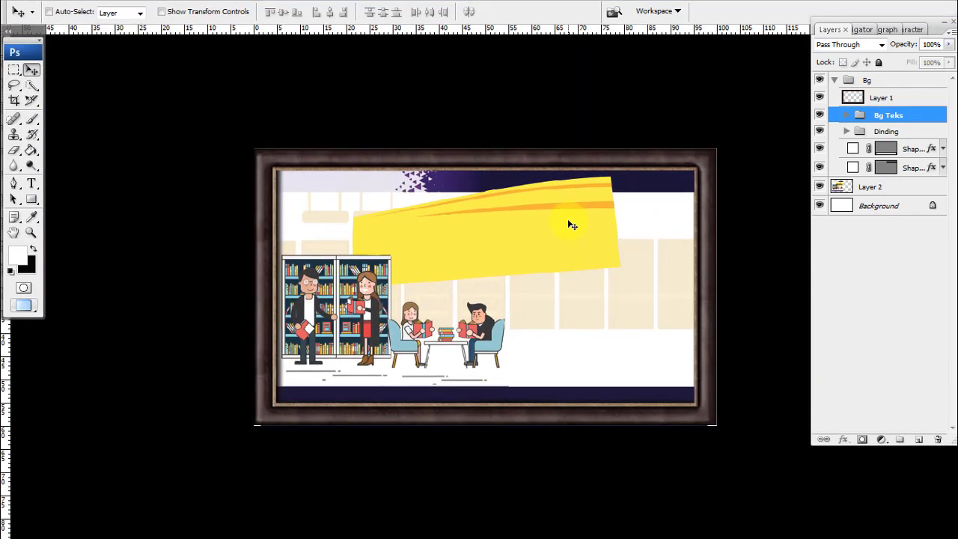
pyautogui.press('f')
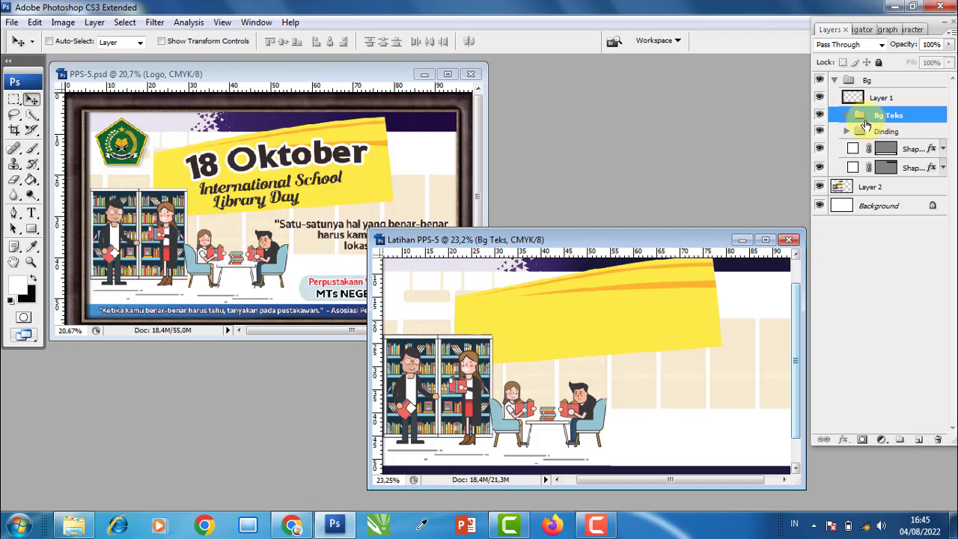
# - Add an empty Logo group at the top, then select the logo PNG in Bahan
pyautogui.click(835, 81)
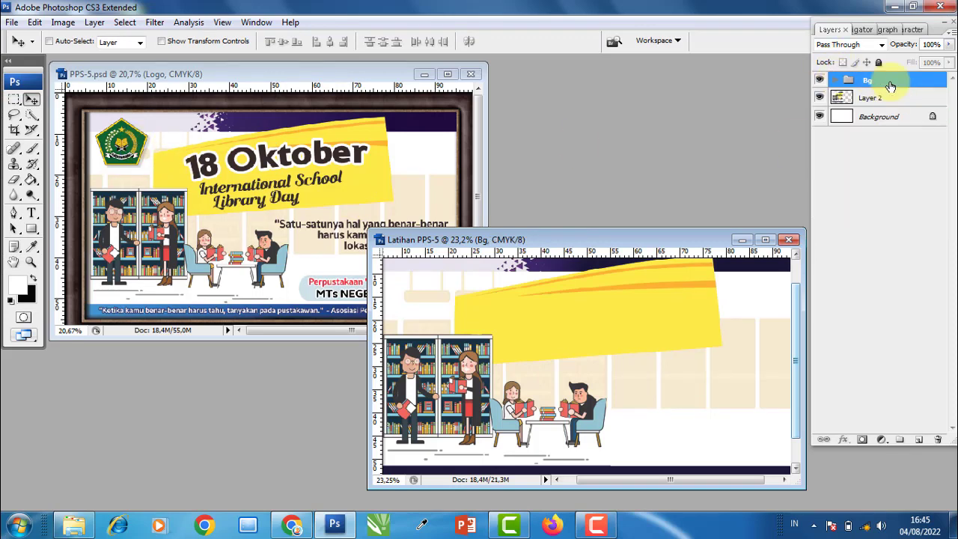
pyautogui.click(900, 439)
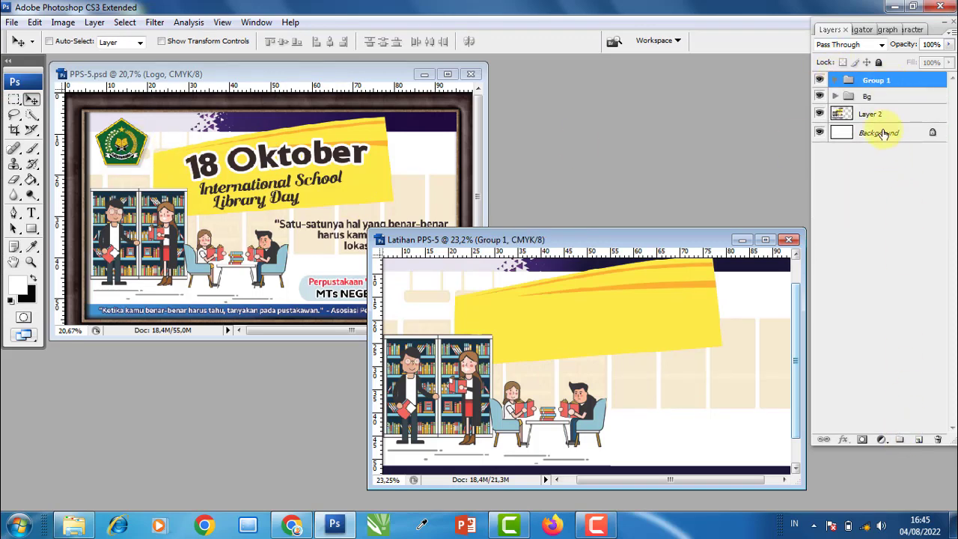
pyautogui.doubleClick(875, 80)
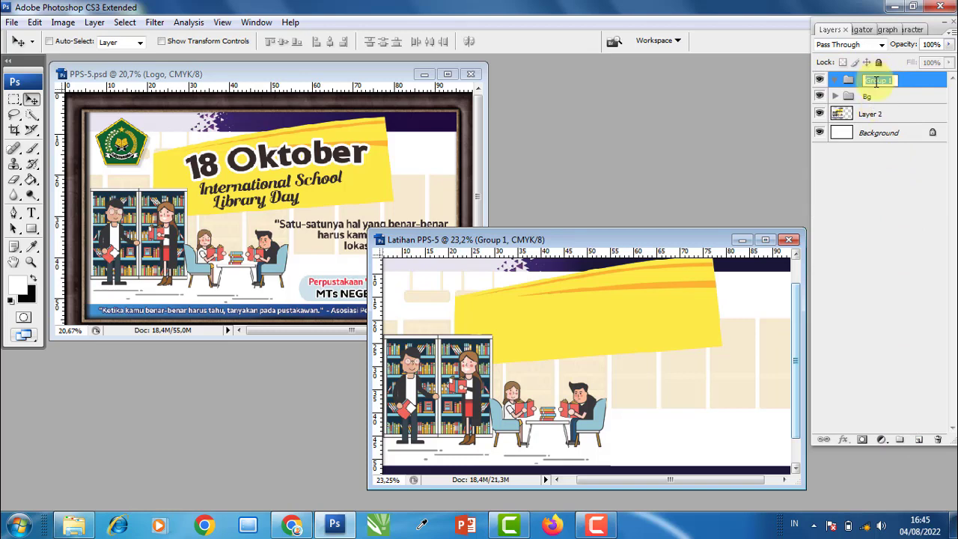
pyautogui.write('Logo')
pyautogui.press('Return')
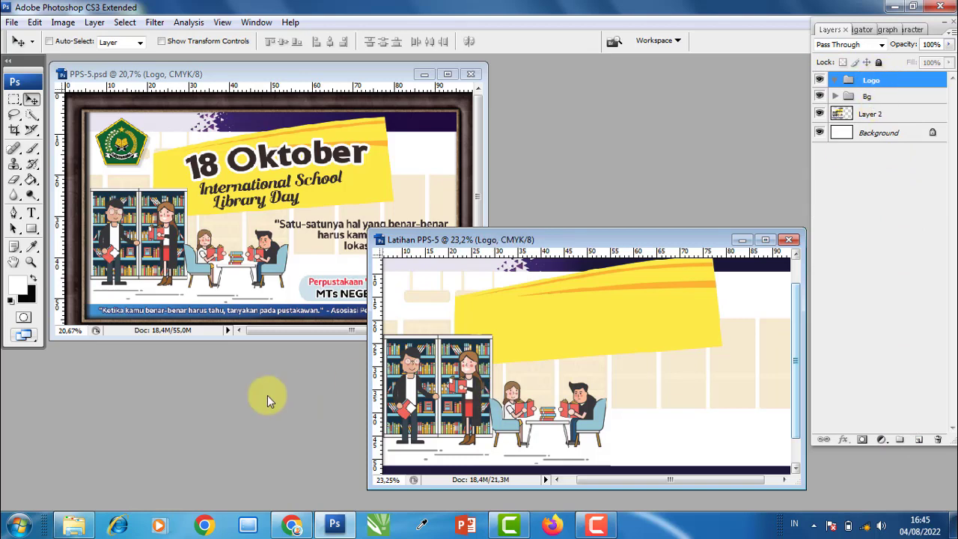
pyautogui.click(73, 523)
pyautogui.click(374, 116)
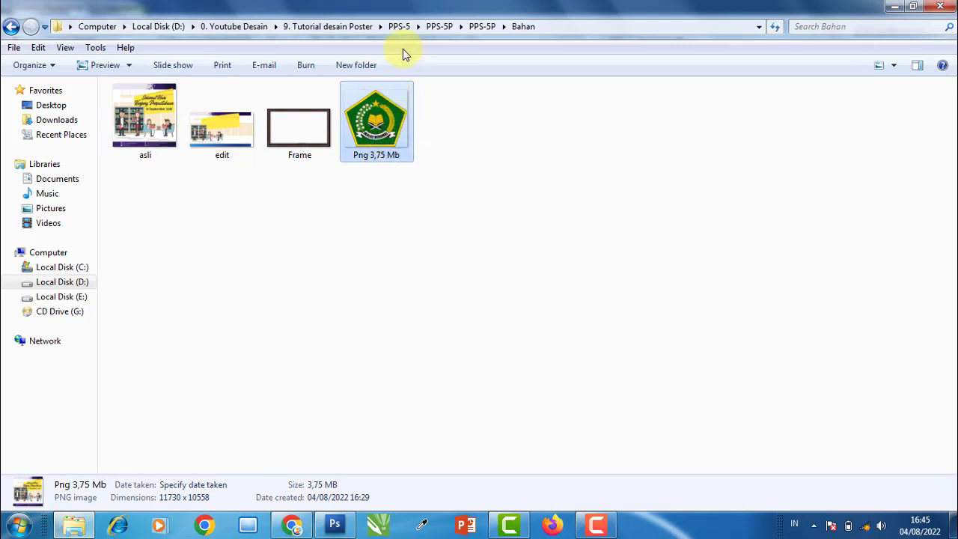
# - Drag 'Png 3,75 Mb' from the Bahan folder into Photoshop to open it
pyautogui.moveTo(406, 131); pyautogui.dragTo(213, 408)
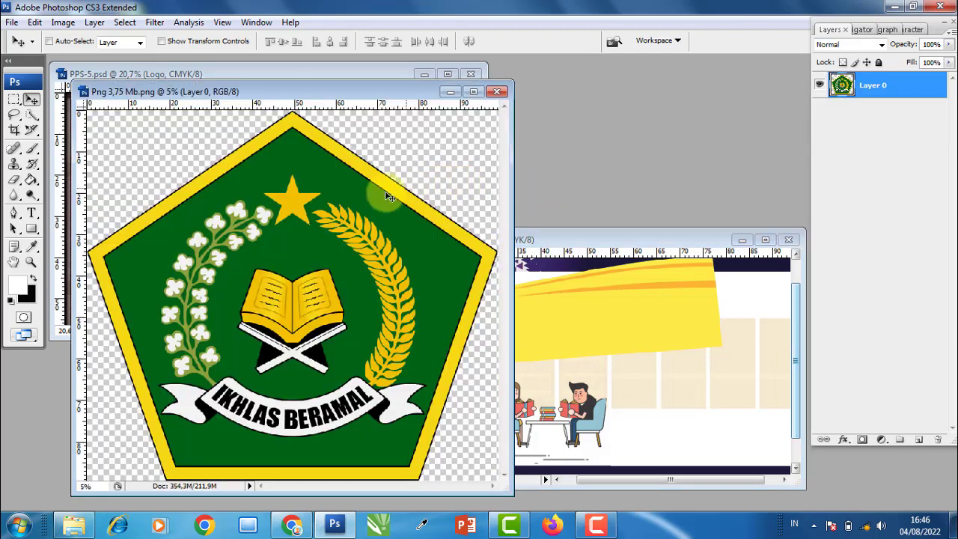
# - Scale the logo to 14.5% and drag it into Latihan PPS-5 as Layer 3
pyautogui.hotkey('ctrl', '-')
pyautogui.hotkey('ctrl', '-')
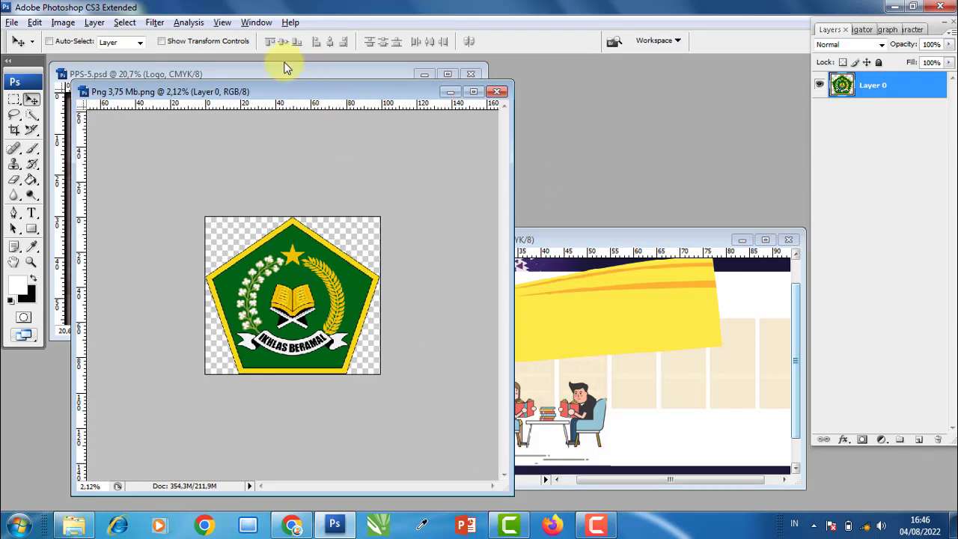
pyautogui.click(225, 41)
pyautogui.click(381, 219)
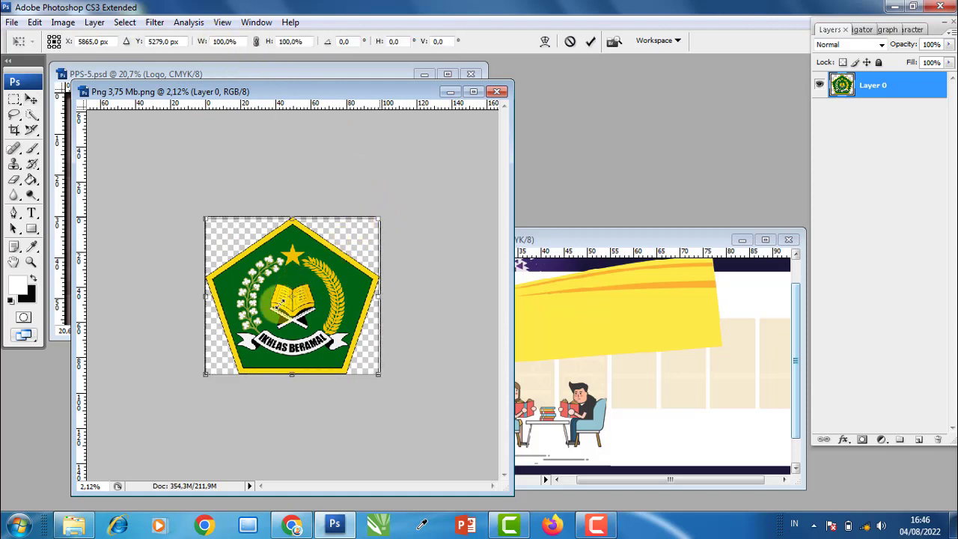
pyautogui.moveTo(241, 349); pyautogui.dragTo(237, 354)
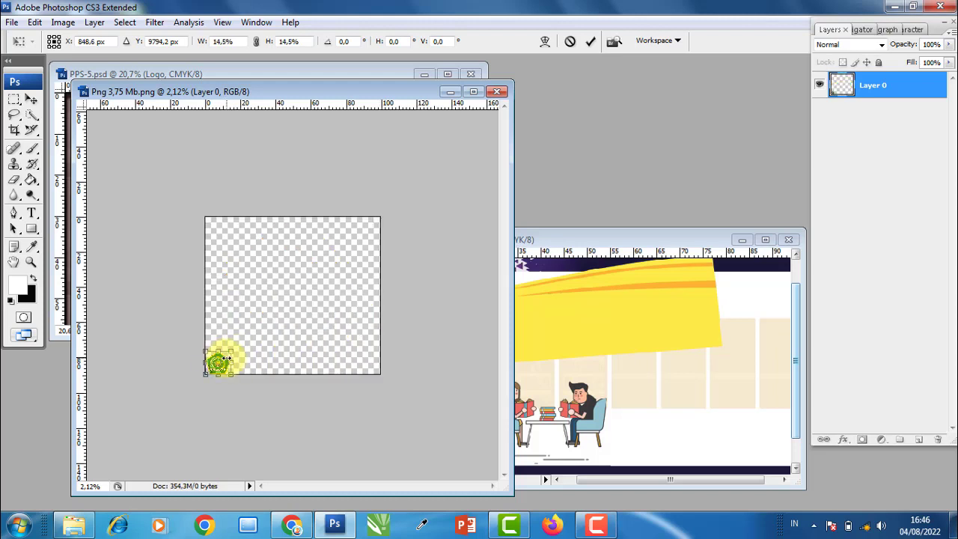
pyautogui.press('v')
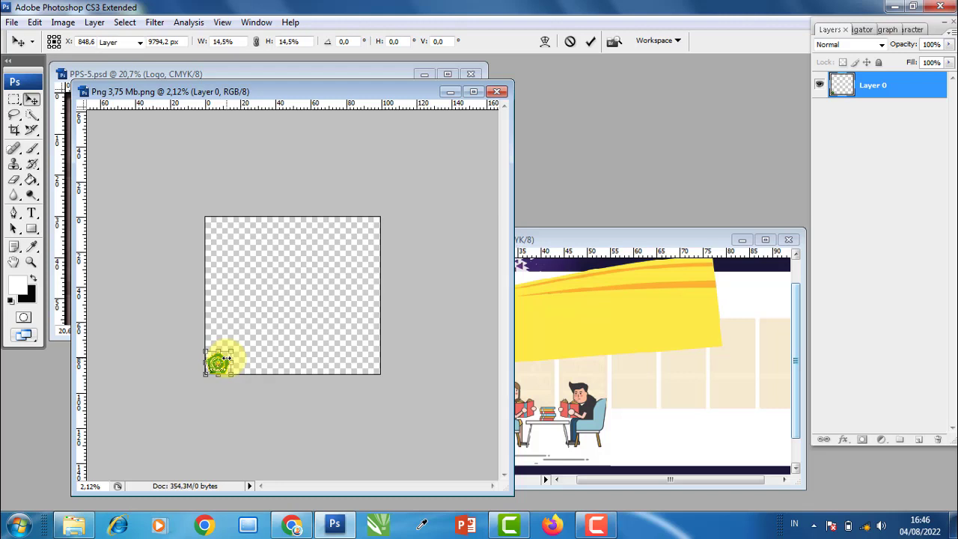
pyautogui.press('Return')
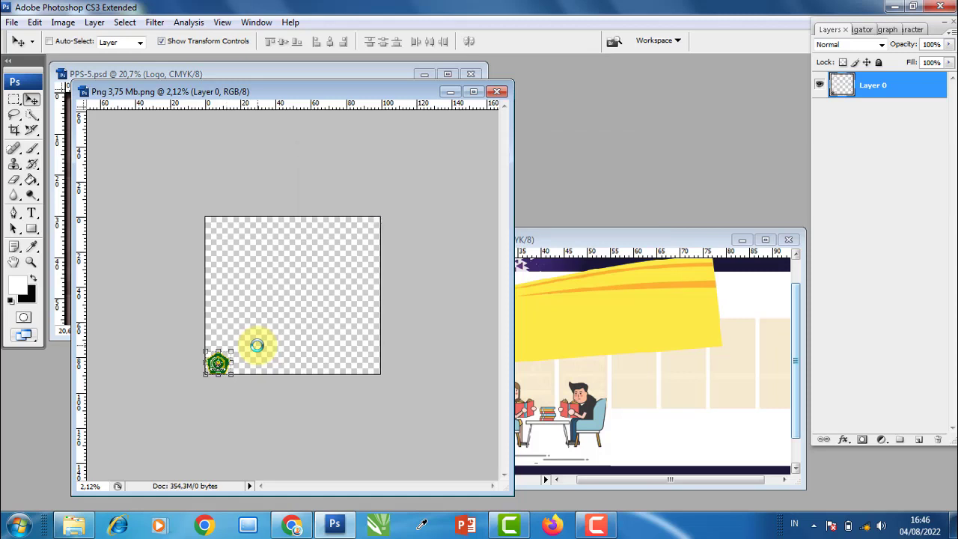
pyautogui.moveTo(277, 359); pyautogui.dragTo(325, 343)
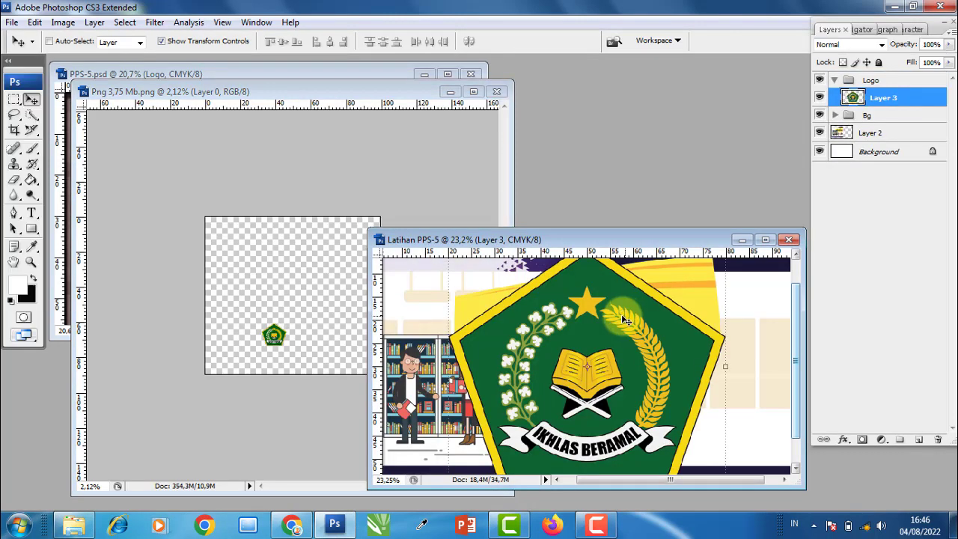
# - Close the logo PNG file without saving changes
pyautogui.click(325, 260)
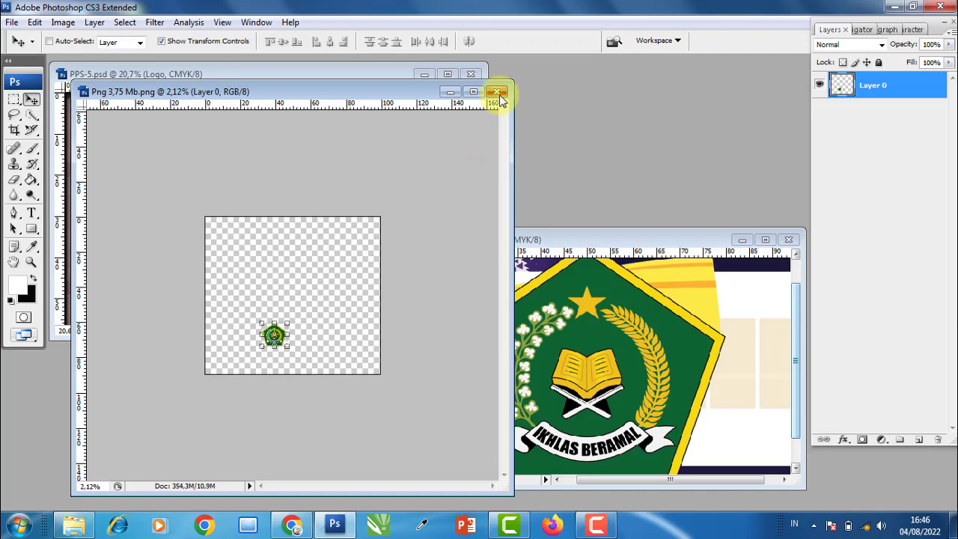
pyautogui.click(496, 92)
pyautogui.click(487, 215)
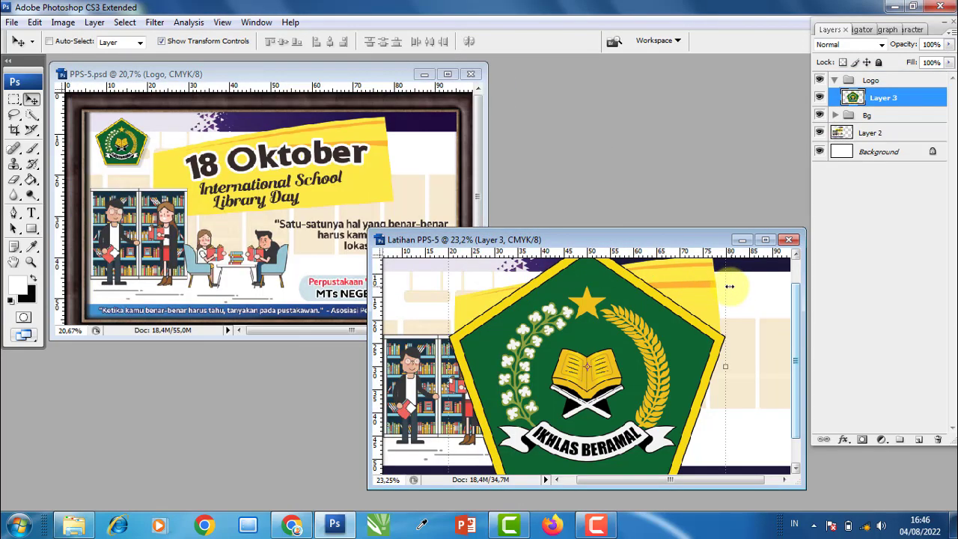
# - Shrink the logo further and position it in the poster's top-left corner
pyautogui.press('f')
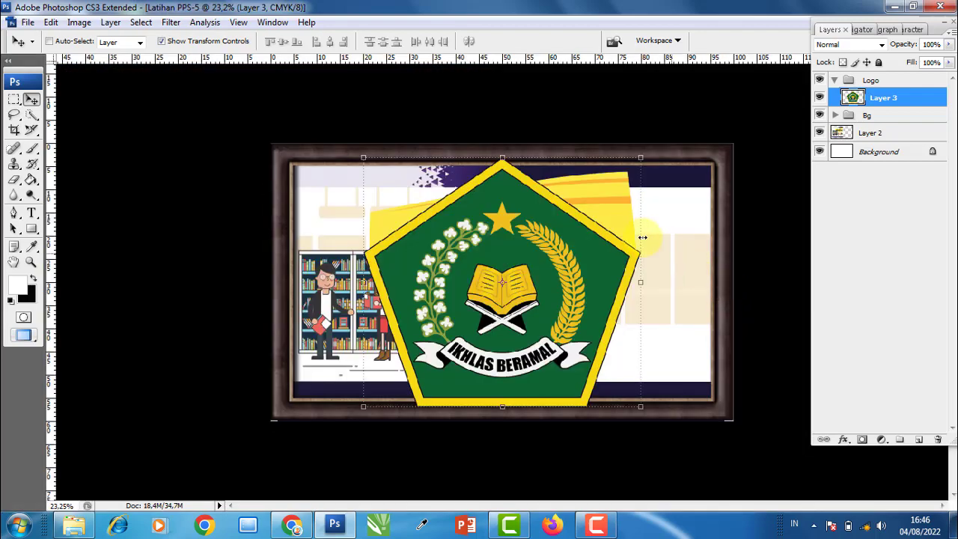
pyautogui.moveTo(641, 158); pyautogui.dragTo(444, 323)
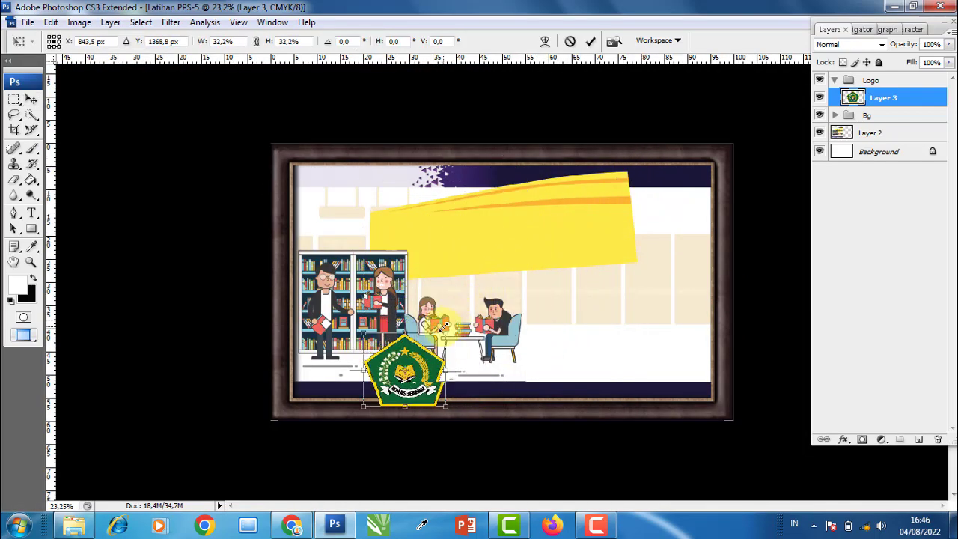
pyautogui.press('Return')
pyautogui.press('Return')
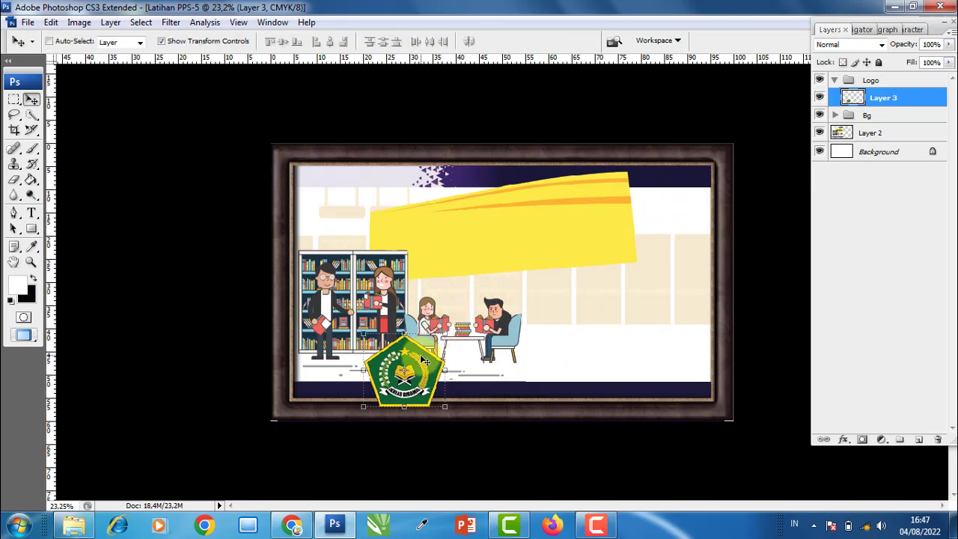
pyautogui.moveTo(442, 368); pyautogui.dragTo(380, 207)
pyautogui.press('f')
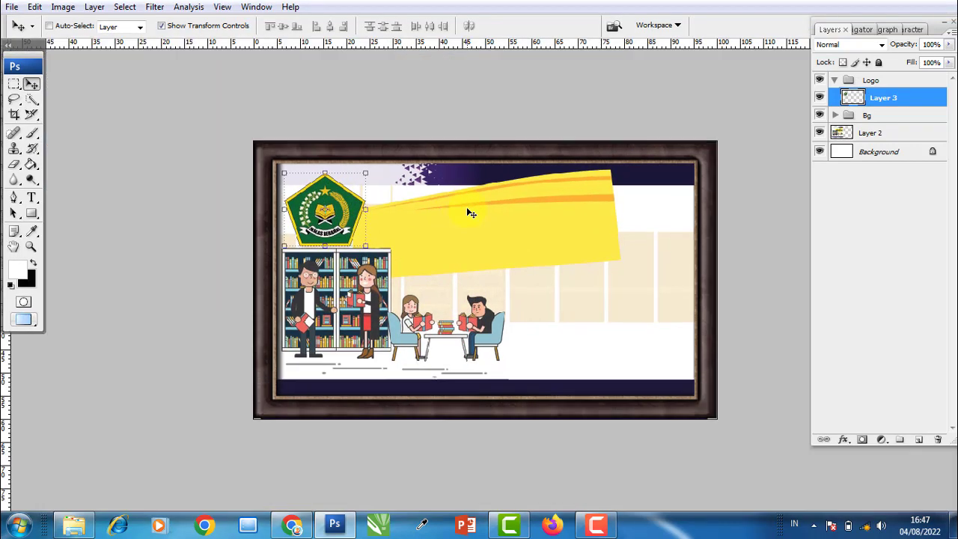
pyautogui.press('f')
pyautogui.press('f')
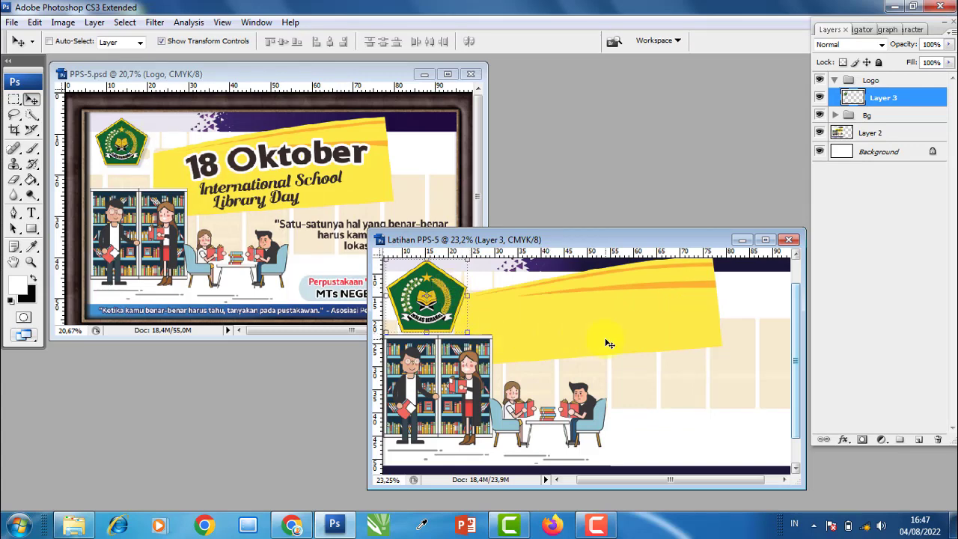
pyautogui.hotkey('ctrl', '0')
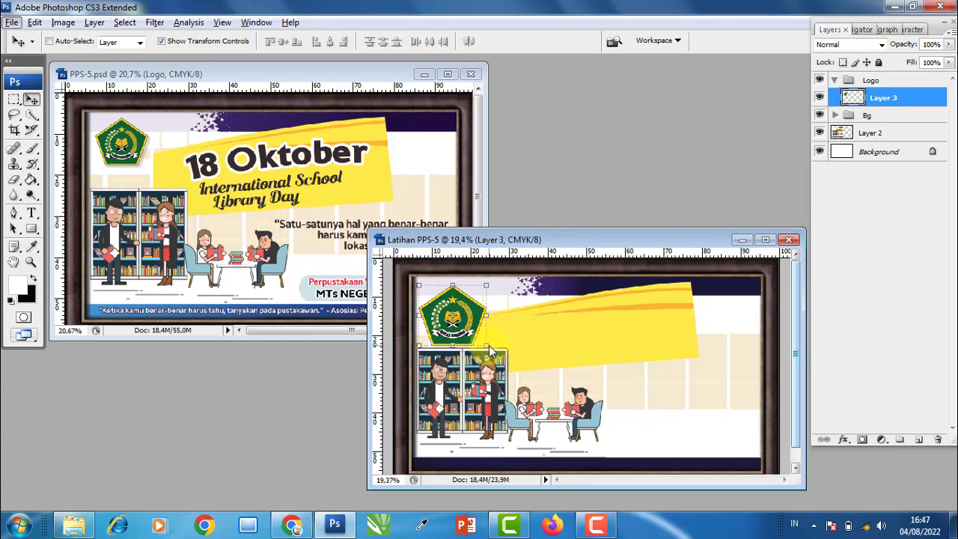
pyautogui.moveTo(486, 345); pyautogui.dragTo(470, 327)
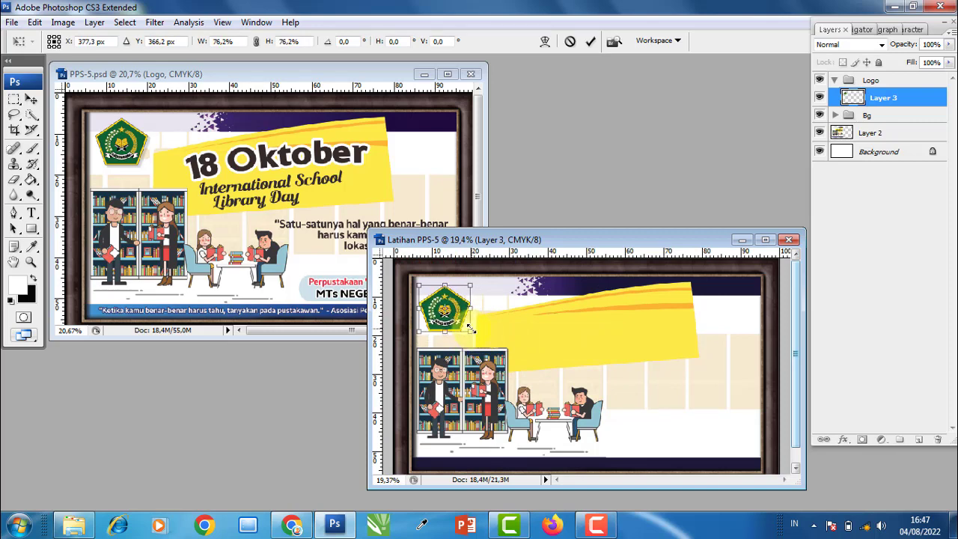
pyautogui.press('Return')
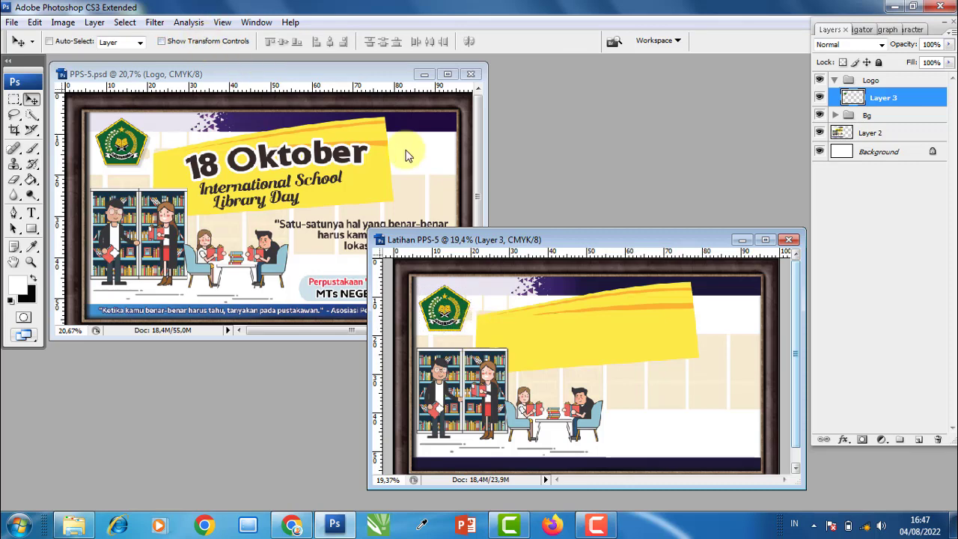
pyautogui.press('Right')
pyautogui.press('Right')
pyautogui.press('Up')
pyautogui.press('Up')
pyautogui.press('Up')
pyautogui.press('Up')
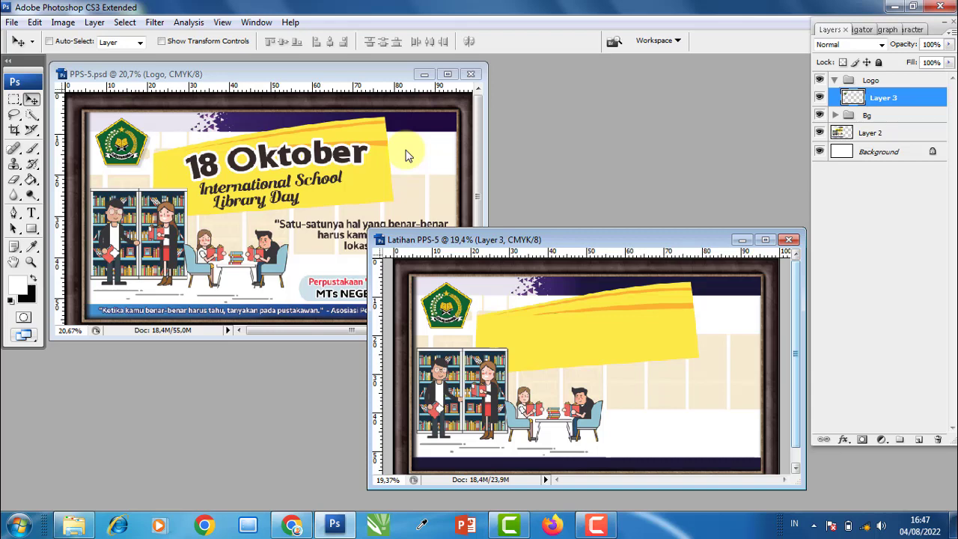
# - Give Layer 3 a drop shadow: ~23% opacity, 132° angle, 23 px distance, 27% spread, 5 px size
pyautogui.doubleClick(897, 98)
pyautogui.click(522, 97)
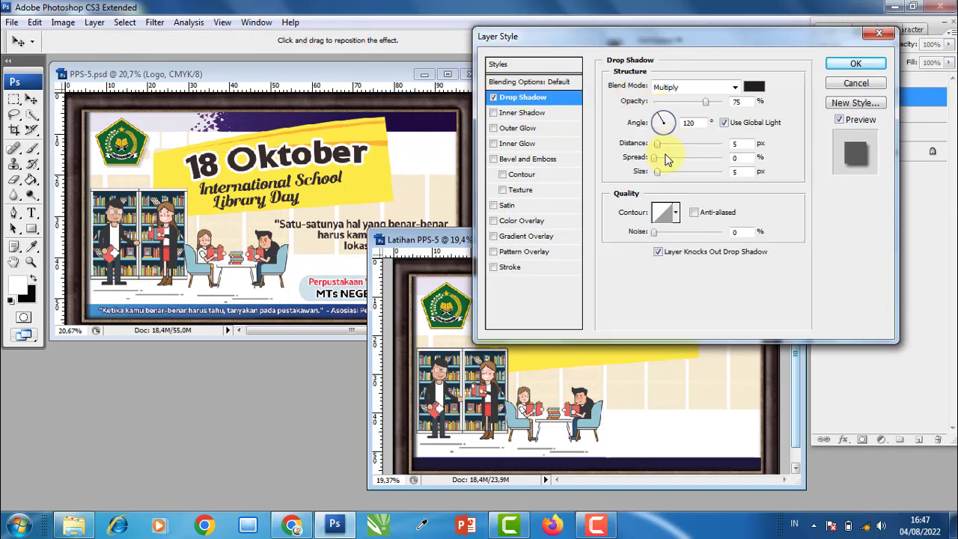
pyautogui.moveTo(657, 163)
pyautogui.mouseDown()
pyautogui.moveTo(669, 159)
pyautogui.moveTo(666, 147)
pyautogui.mouseUp()
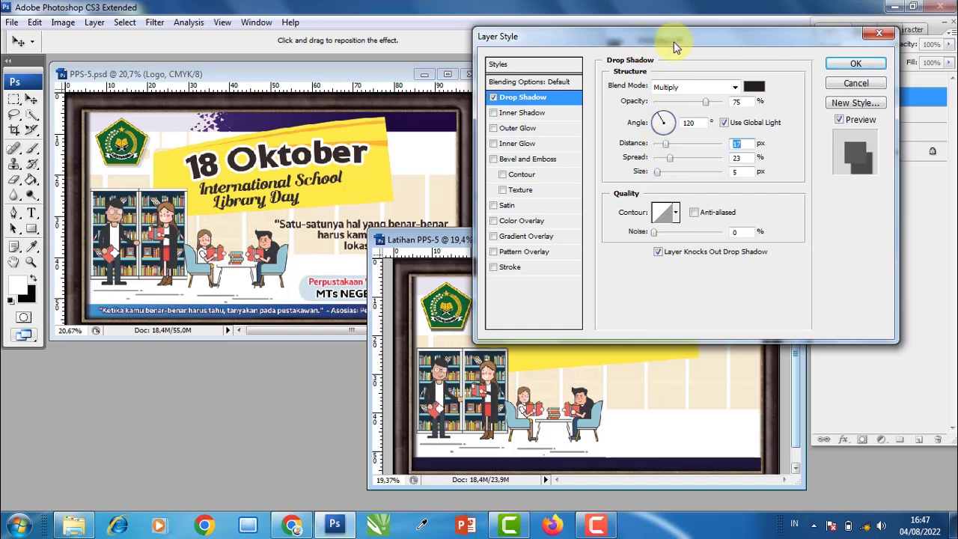
pyautogui.moveTo(679, 39); pyautogui.dragTo(760, 39)
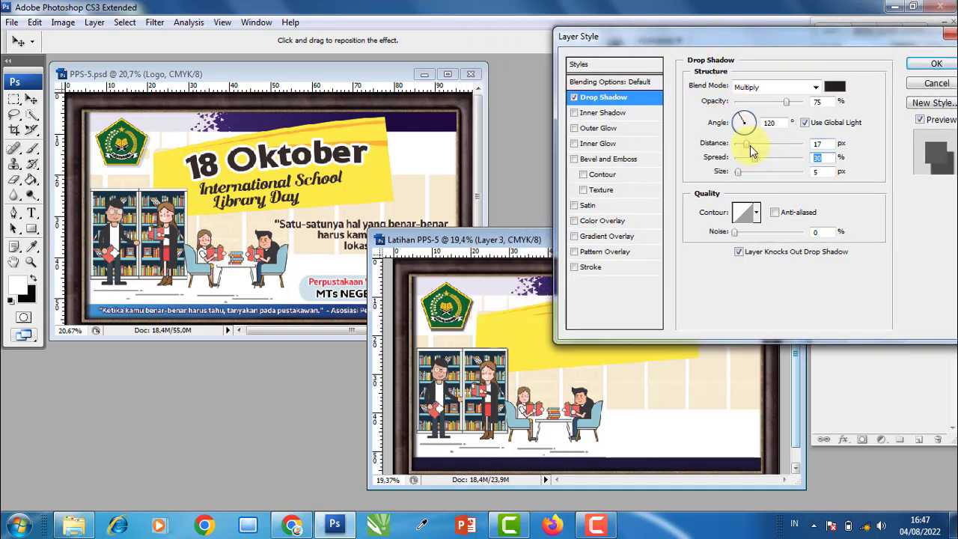
pyautogui.moveTo(750, 147); pyautogui.dragTo(753, 145)
pyautogui.moveTo(786, 101); pyautogui.dragTo(762, 107)
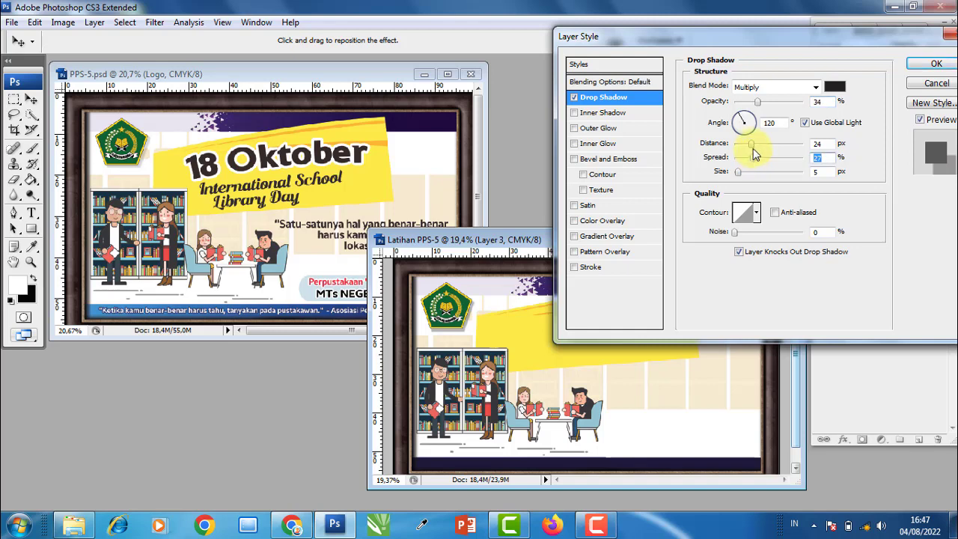
pyautogui.moveTo(749, 146); pyautogui.dragTo(747, 144)
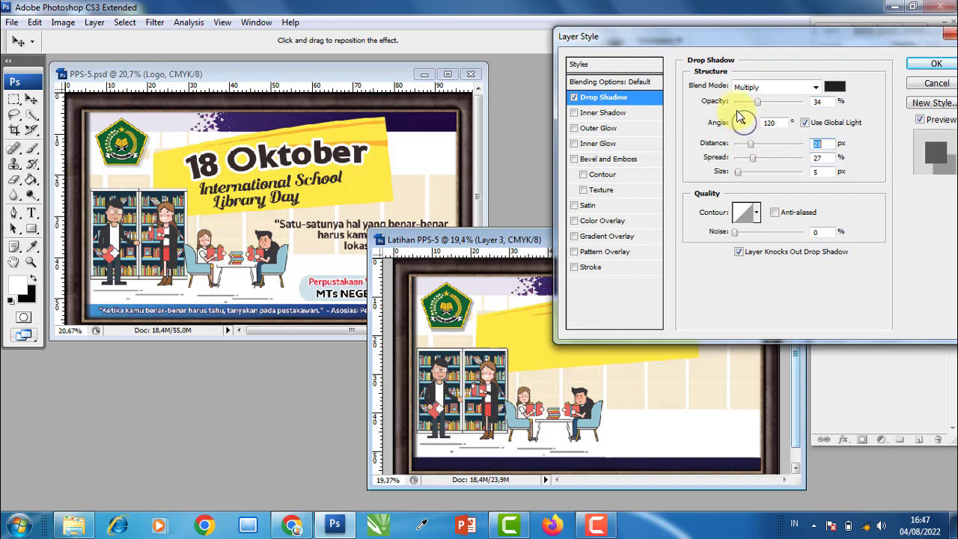
pyautogui.hotkey('shift', 'Tab')
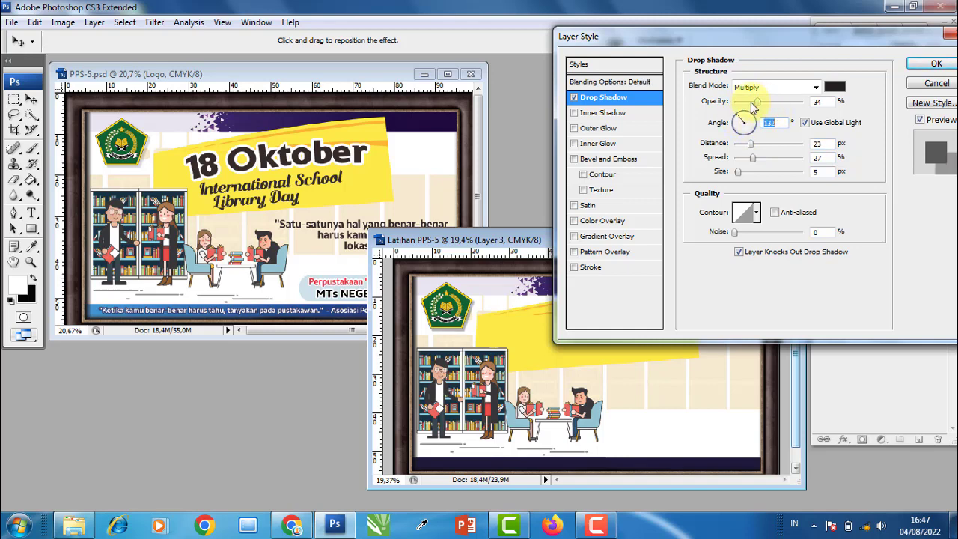
pyautogui.moveTo(757, 102); pyautogui.dragTo(750, 101)
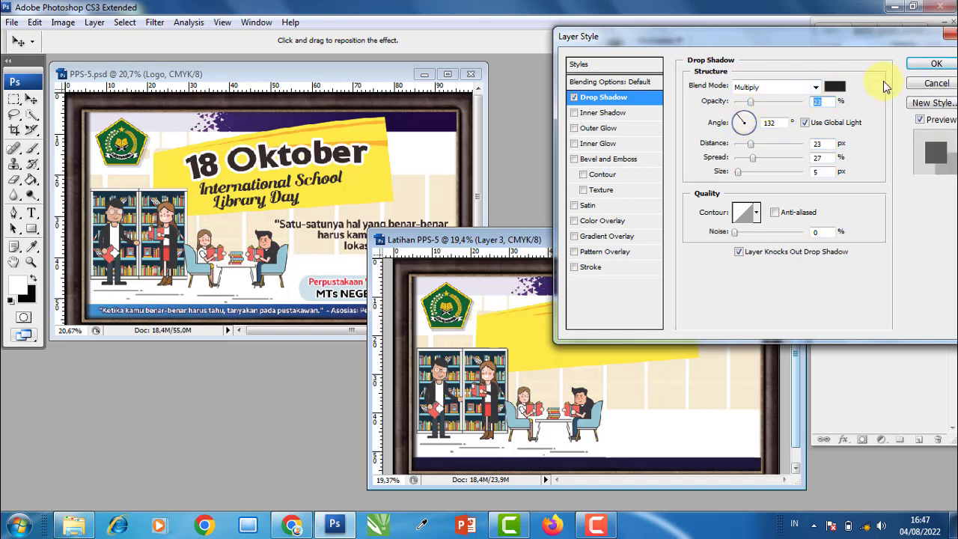
pyautogui.click(935, 64)
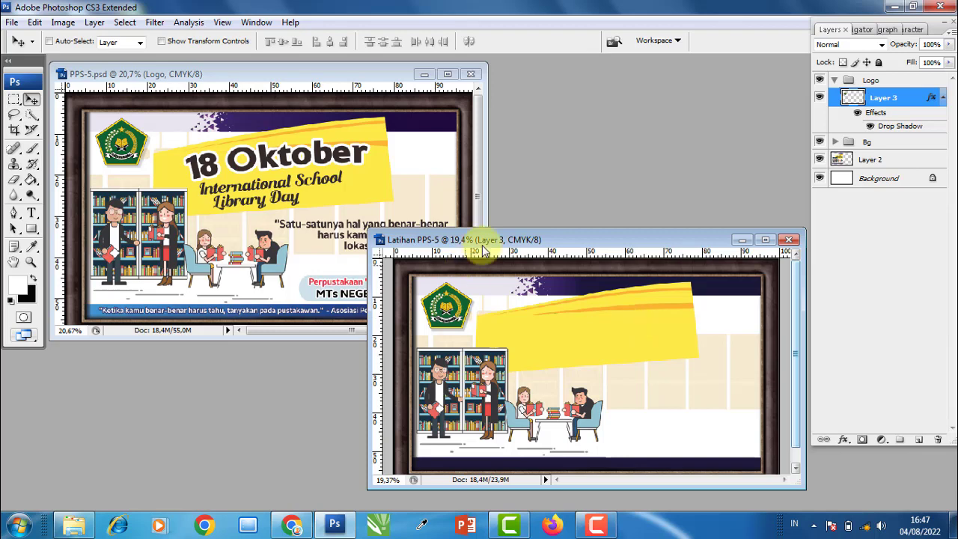
# - Create a new layer group named Teks in the Latihan PPS-5 poster
pyautogui.click(320, 160)
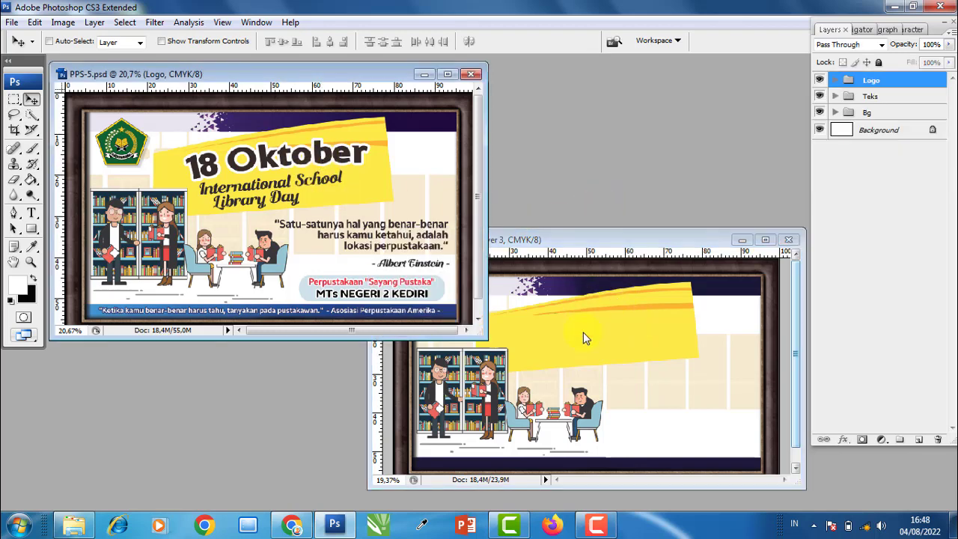
pyautogui.moveTo(586, 339); pyautogui.dragTo(586, 338)
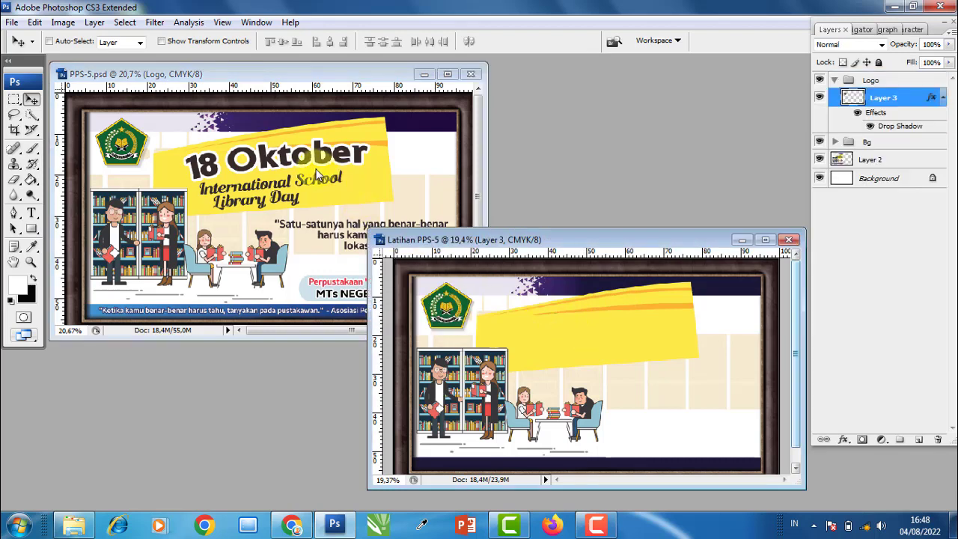
pyautogui.click(31, 214)
pyautogui.click(942, 97)
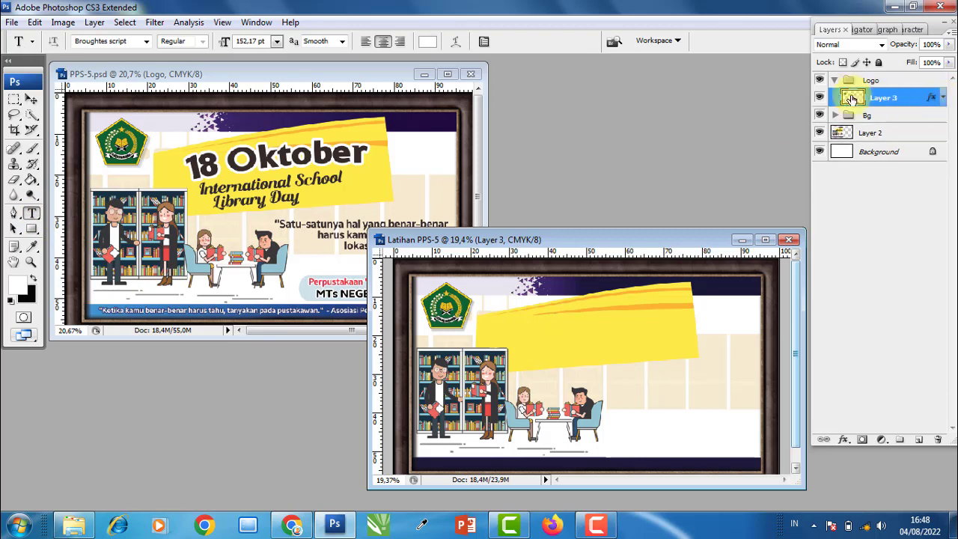
pyautogui.click(834, 80)
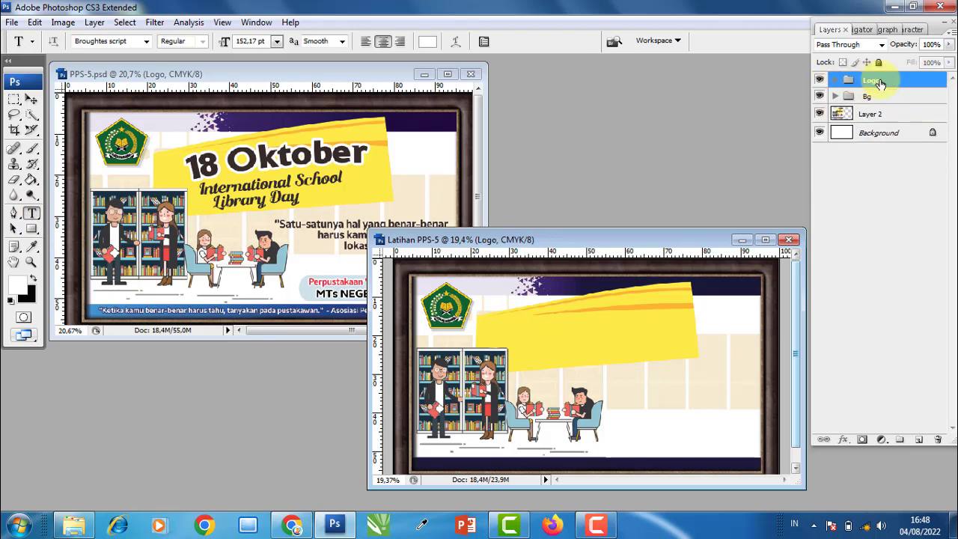
pyautogui.click(899, 439)
pyautogui.doubleClick(875, 80)
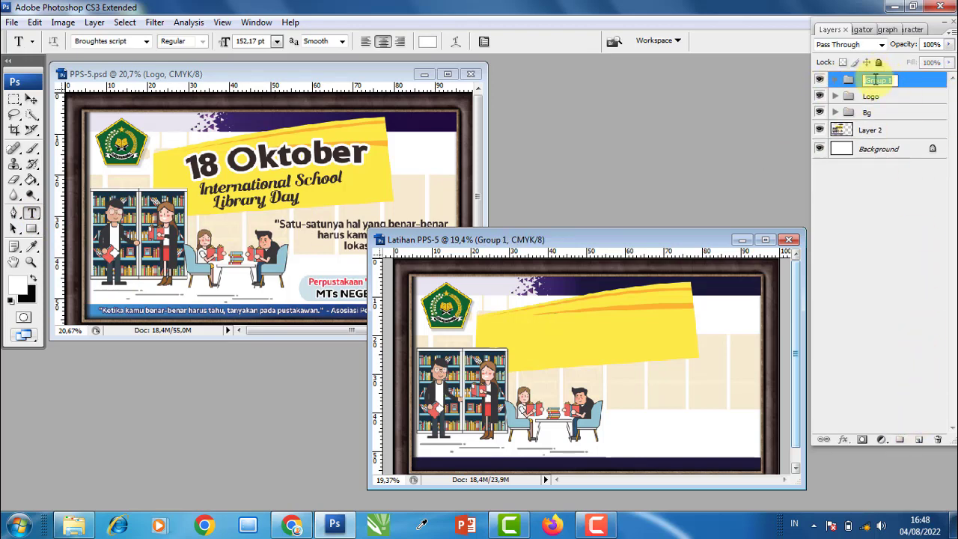
pyautogui.write('Teks')
pyautogui.press('Return')
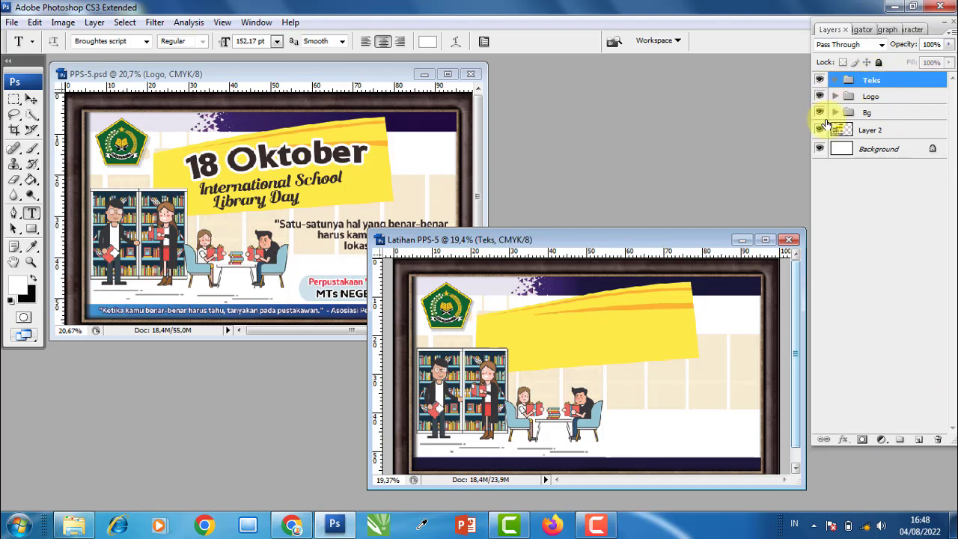
# - Type '18 Oktober' on the yellow banner and nudge it slightly right
pyautogui.click(523, 332)
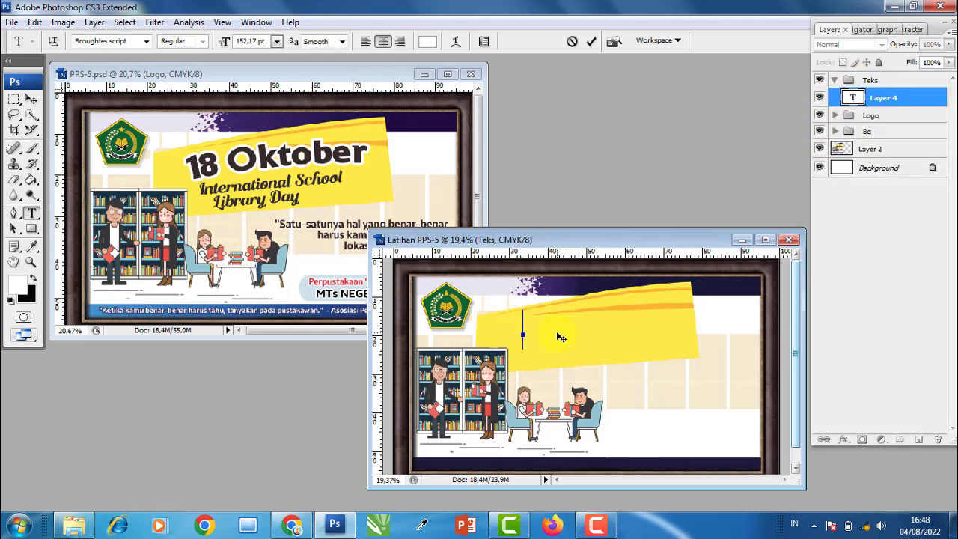
pyautogui.write('18 Ok')
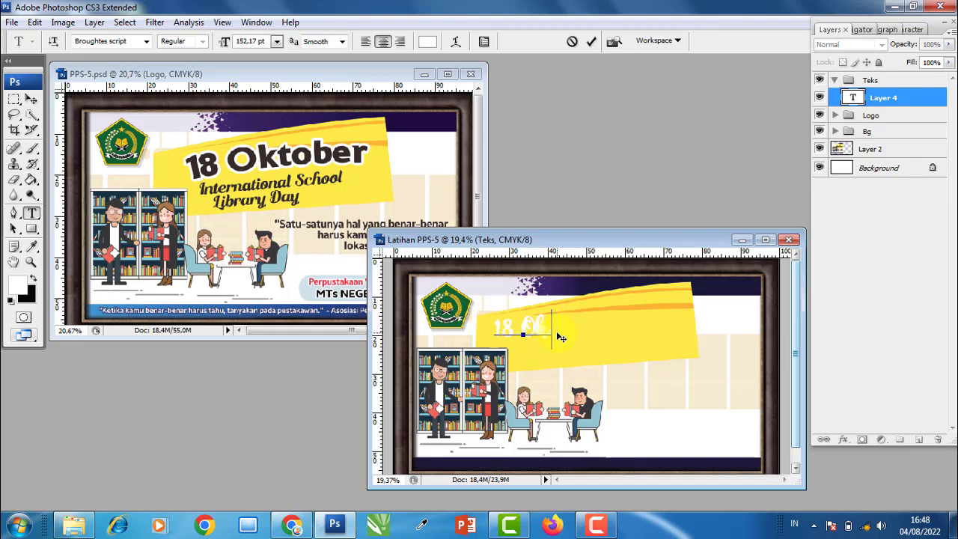
pyautogui.write('tober')
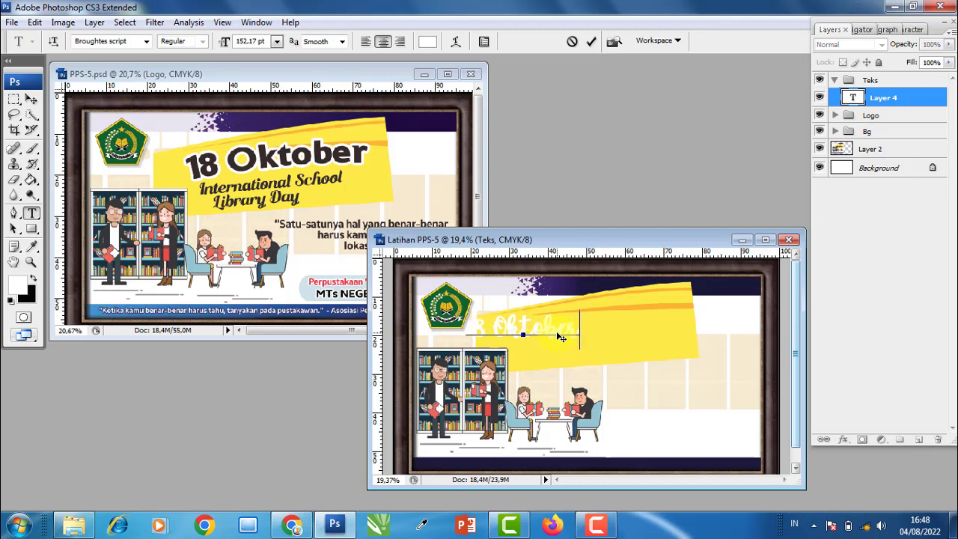
pyautogui.click(30, 99)
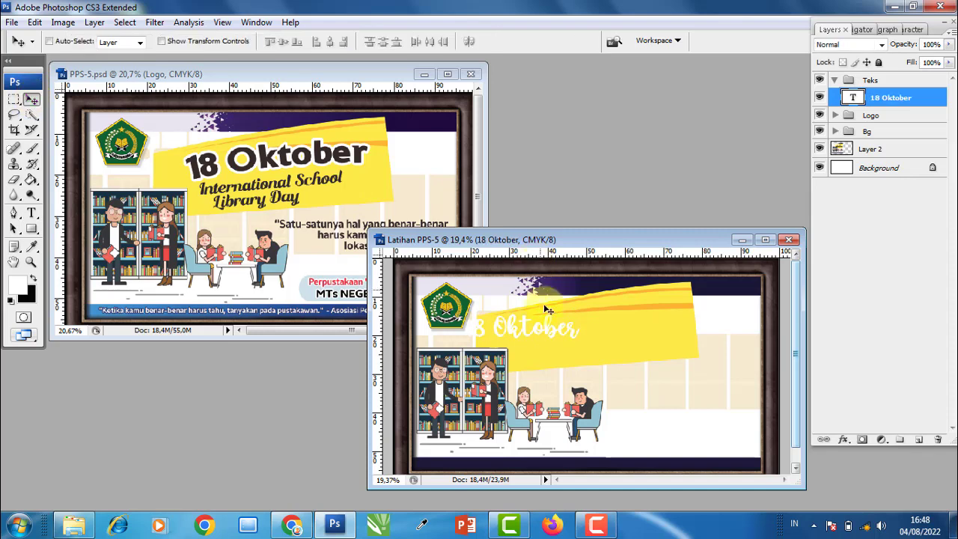
pyautogui.moveTo(611, 332); pyautogui.dragTo(629, 332)
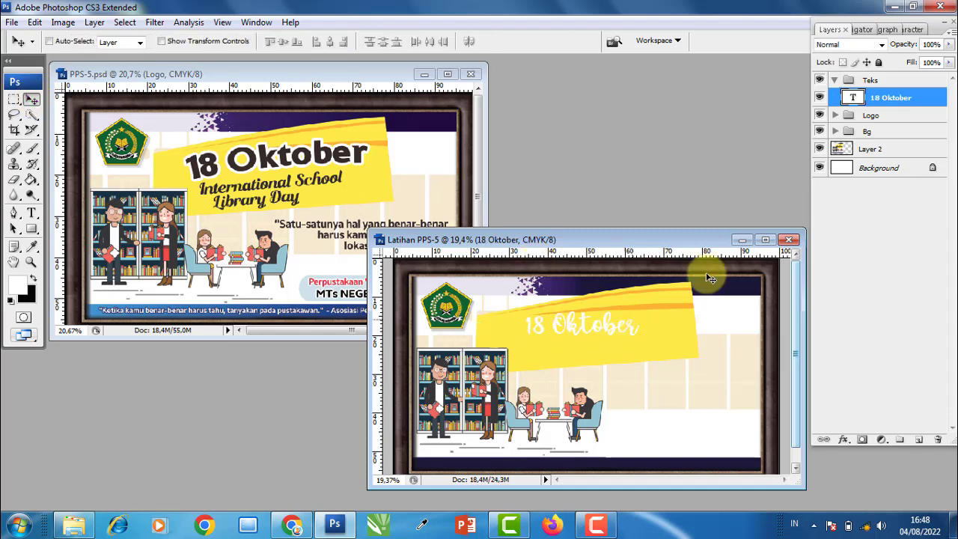
# - Change the 18 Oktober text's font to AstoriaBold
pyautogui.click(901, 30)
pyautogui.click(890, 46)
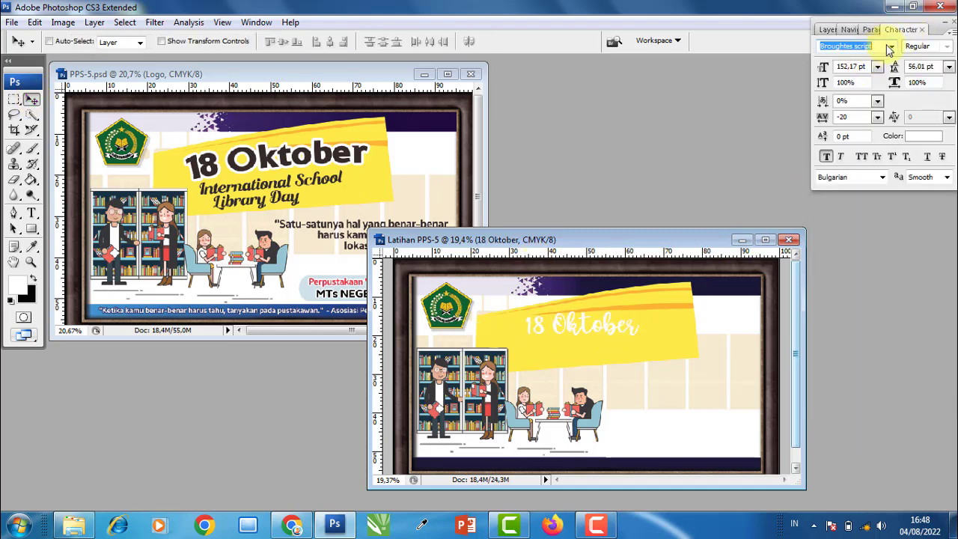
pyautogui.scroll(2, 813, 242)
pyautogui.scroll(10, 816, 197)
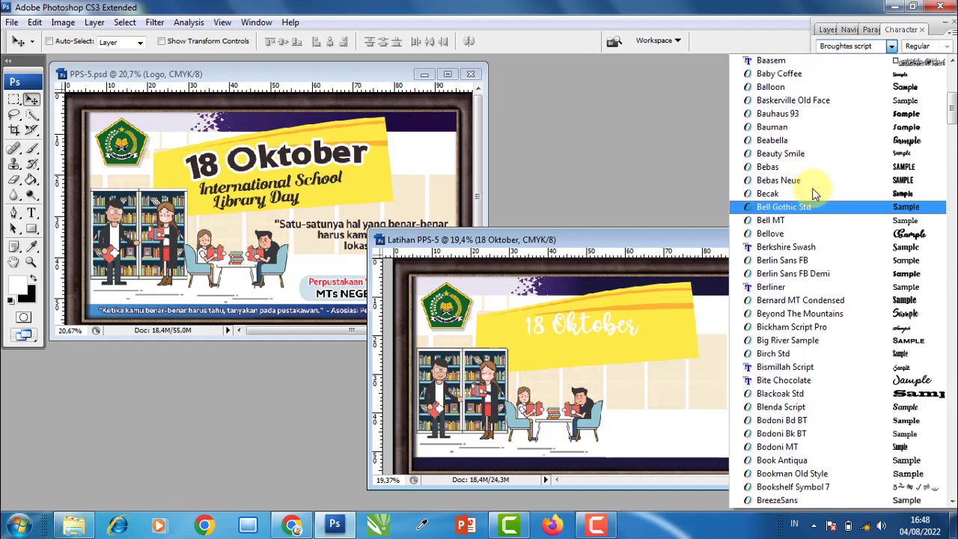
pyautogui.scroll(1, 810, 172)
pyautogui.scroll(3, 810, 172)
pyautogui.scroll(4, 811, 217)
pyautogui.scroll(-2, 801, 239)
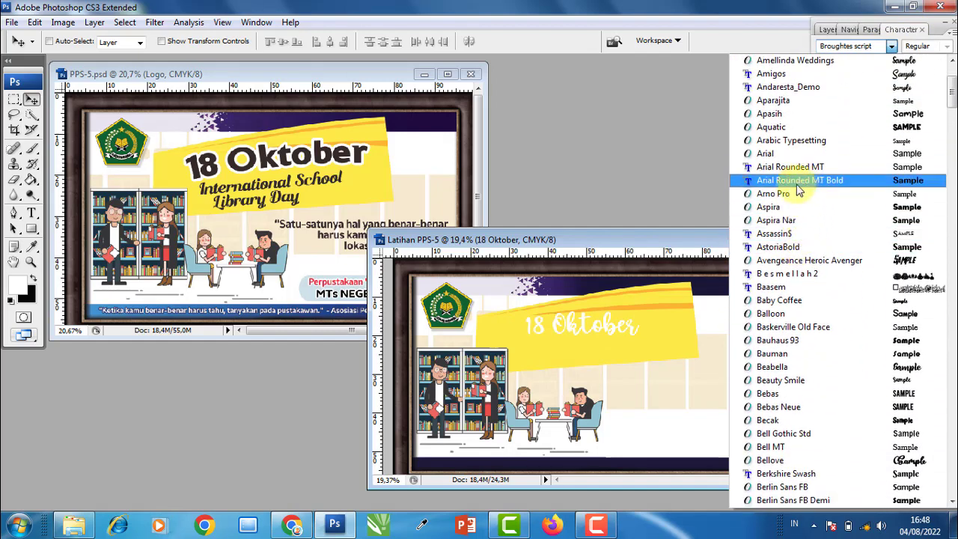
pyautogui.click(796, 246)
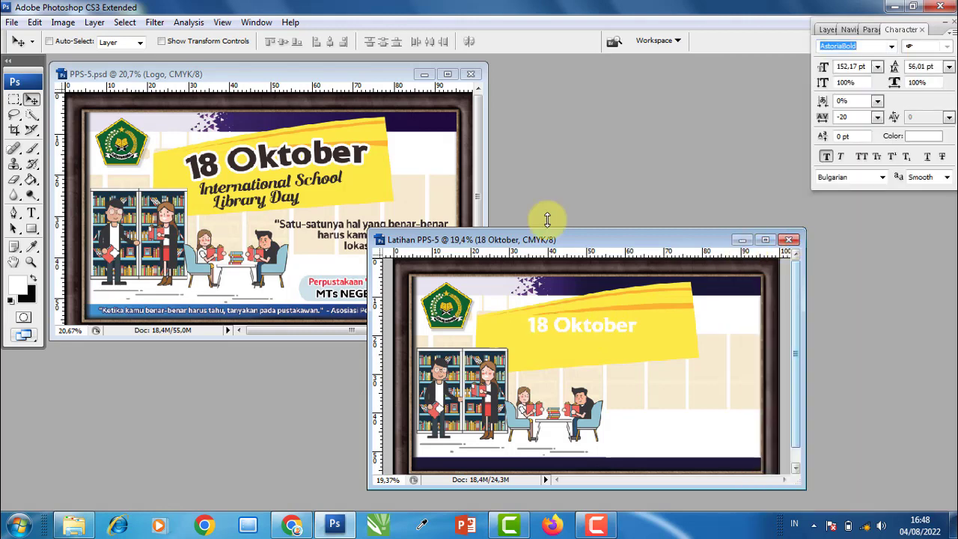
# - Enlarge the text to about 152.17 pt across the banner and set tracking to -30
pyautogui.click(225, 42)
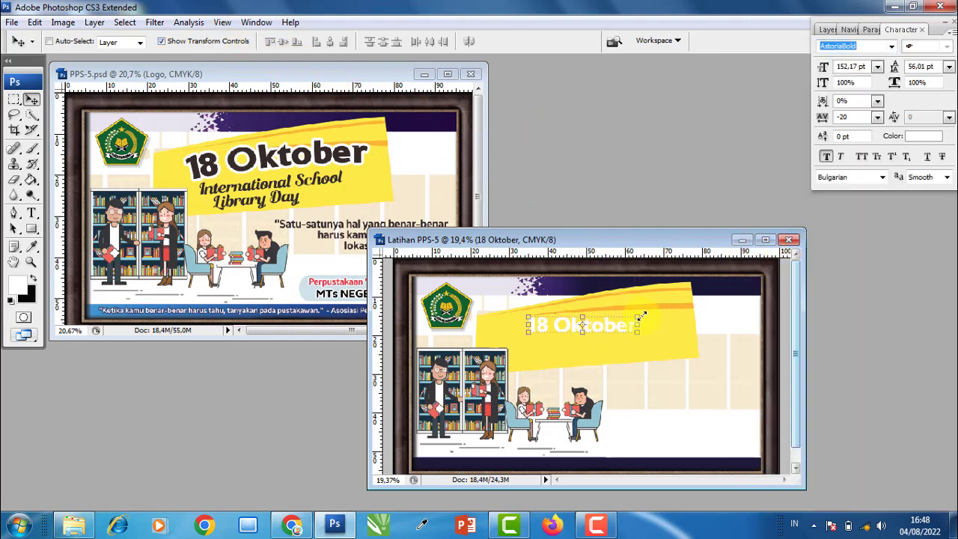
pyautogui.moveTo(641, 316); pyautogui.dragTo(679, 298)
pyautogui.moveTo(679, 297); pyautogui.dragTo(711, 288)
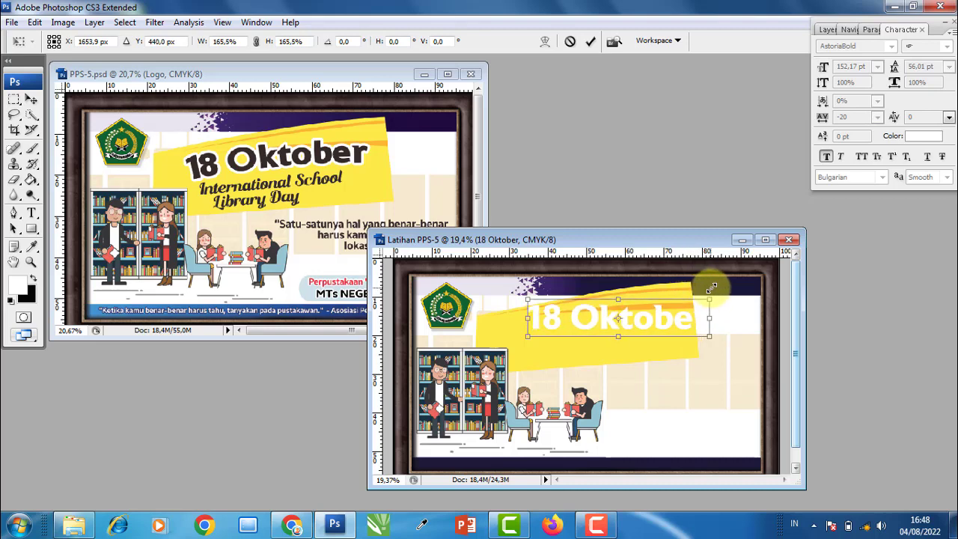
pyautogui.press('Return')
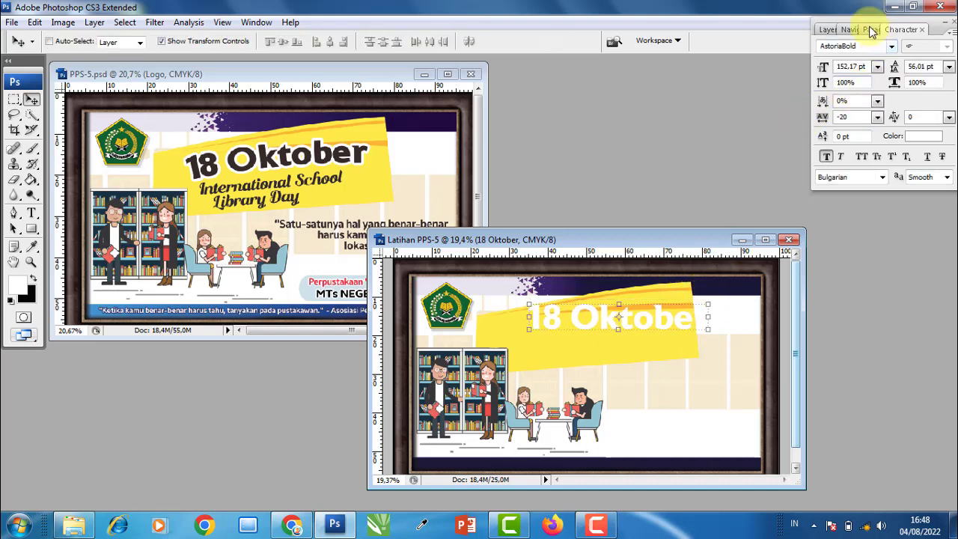
pyautogui.click(871, 29)
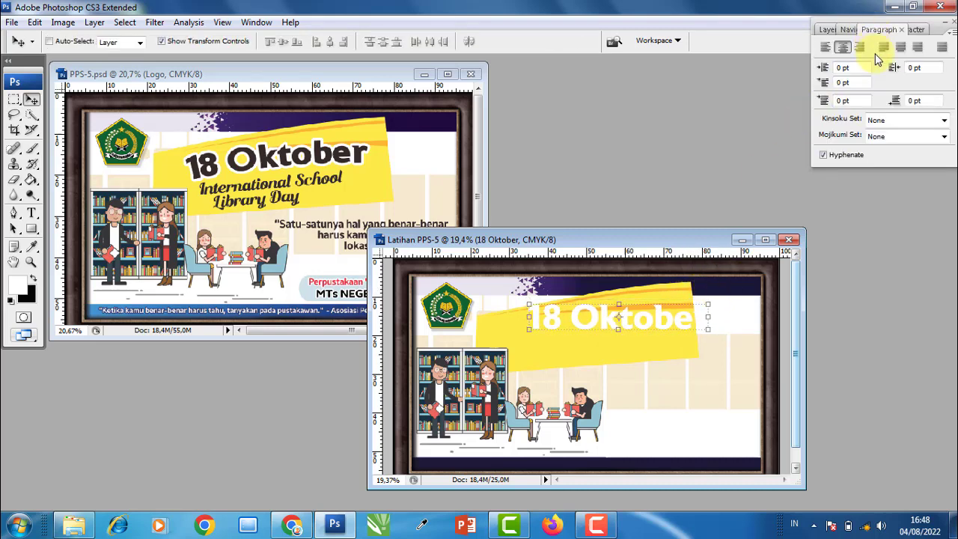
pyautogui.click(915, 30)
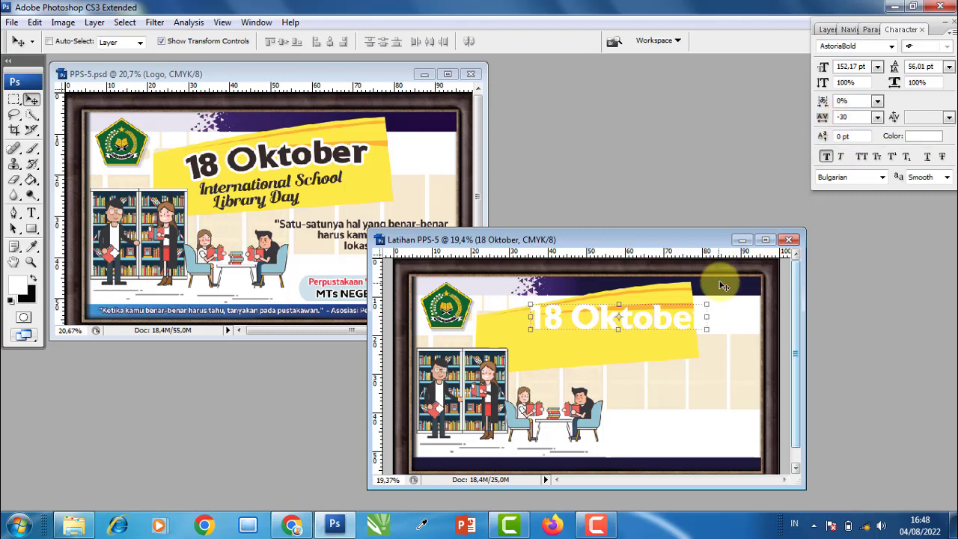
pyautogui.moveTo(677, 320); pyautogui.dragTo(656, 326)
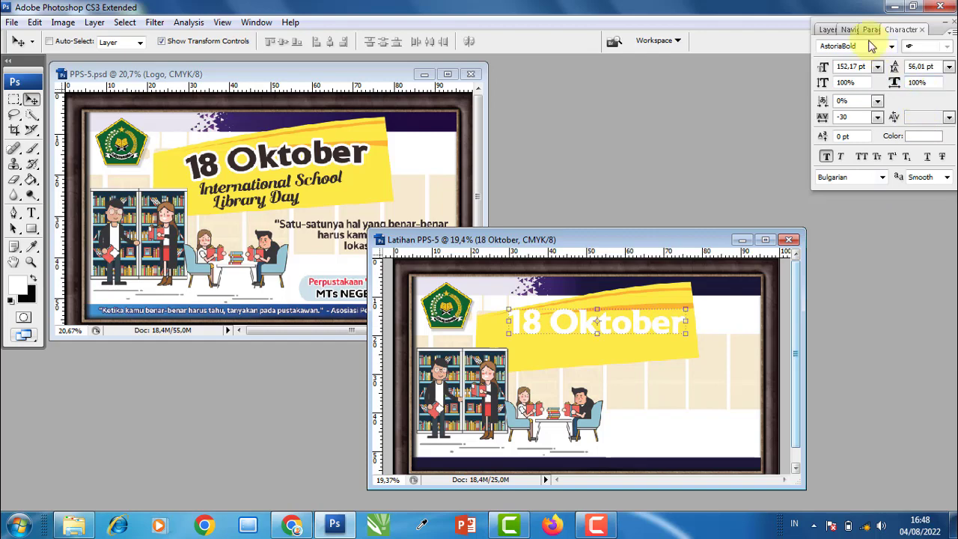
# - Add a white outline stroke to the 18 Oktober text layer
pyautogui.click(826, 30)
pyautogui.doubleClick(878, 105)
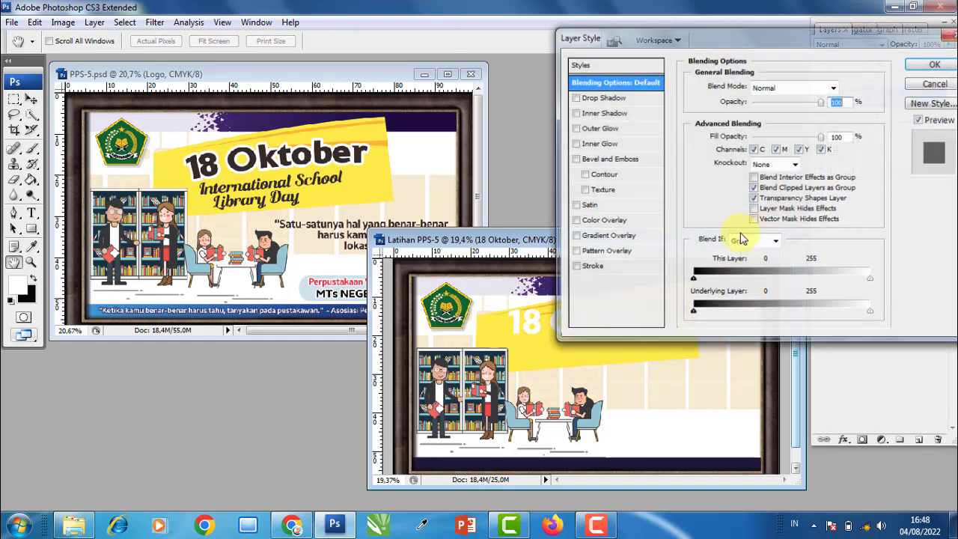
pyautogui.click(590, 267)
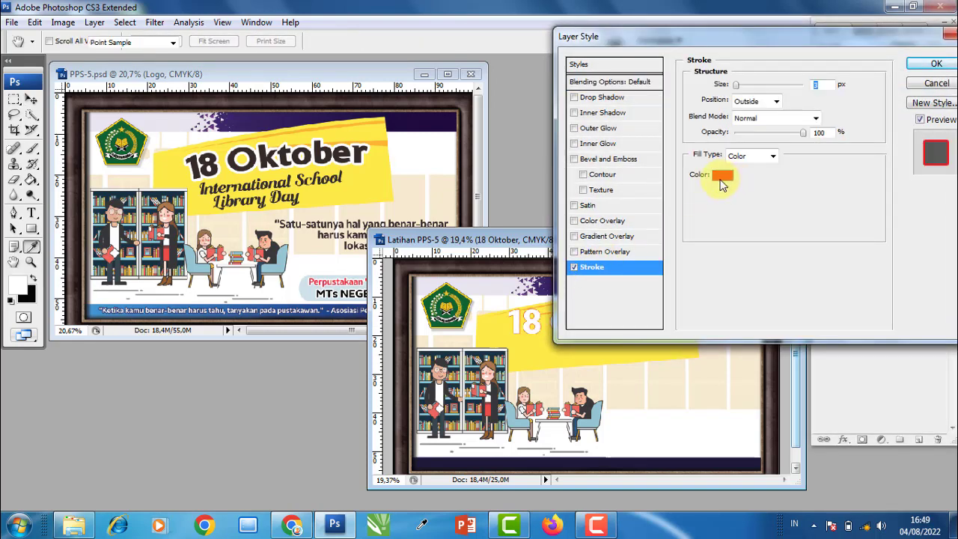
pyautogui.click(722, 174)
pyautogui.click(632, 314)
pyautogui.click(940, 304)
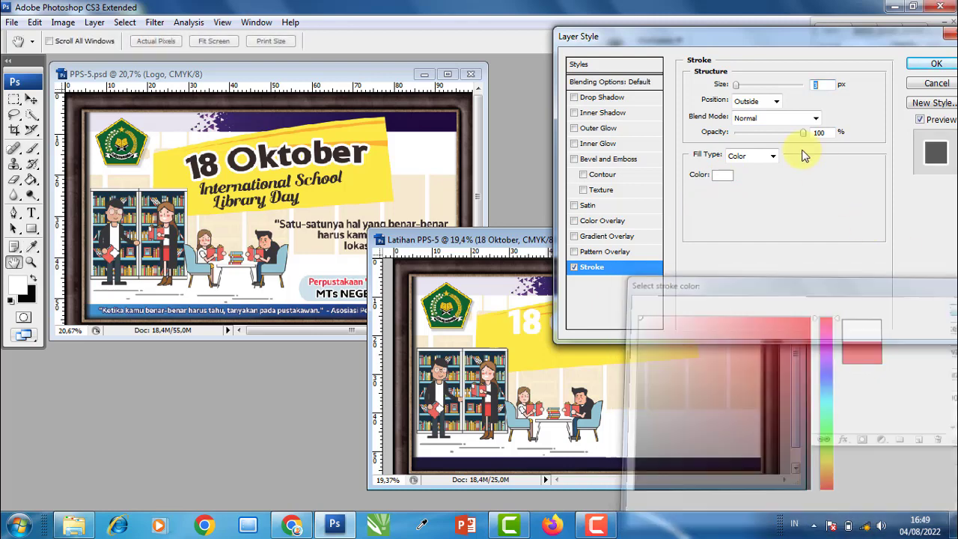
pyautogui.moveTo(736, 84); pyautogui.dragTo(747, 88)
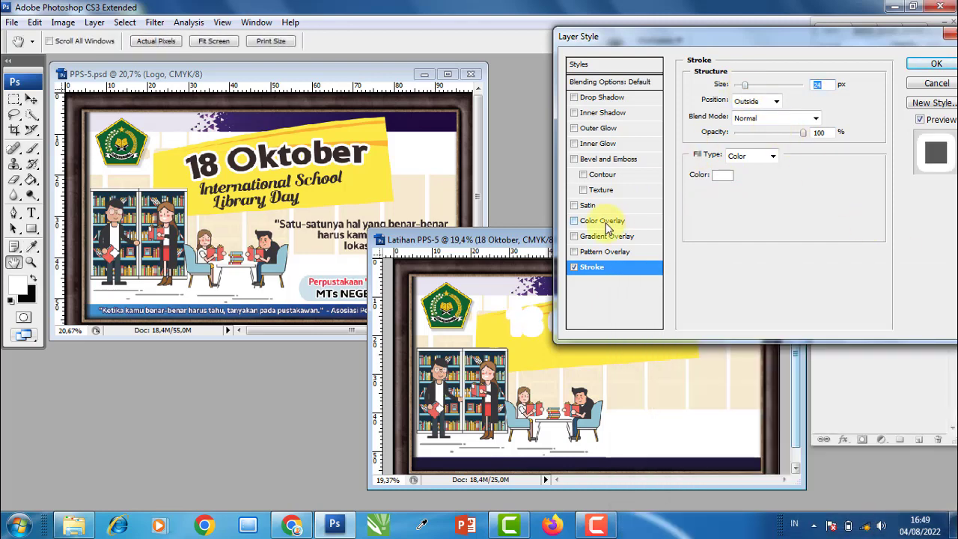
# - Add a dark grey colour overlay sampled from the reference and thicken the stroke to 27 px
pyautogui.click(606, 221)
pyautogui.click(834, 87)
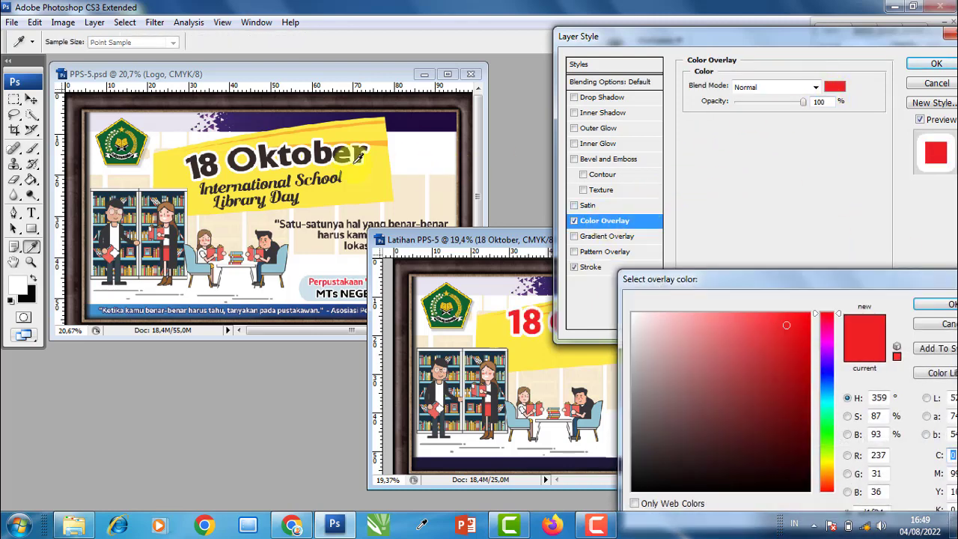
pyautogui.click(366, 151)
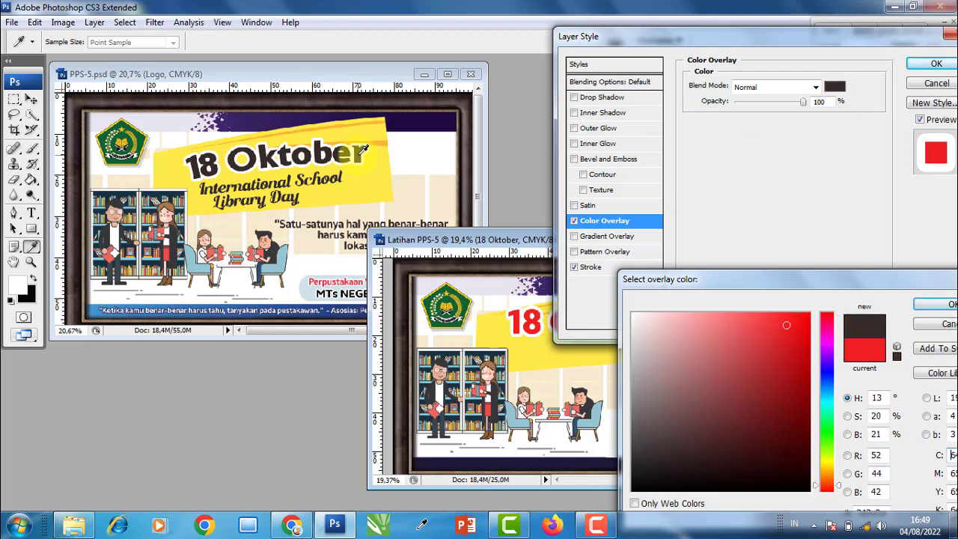
pyautogui.click(932, 304)
pyautogui.moveTo(720, 38); pyautogui.dragTo(808, 32)
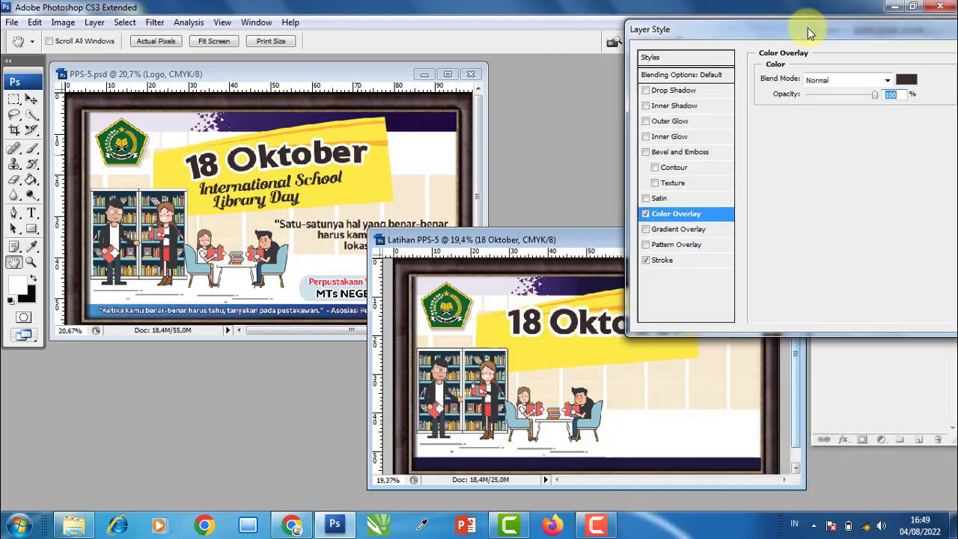
pyautogui.click(678, 260)
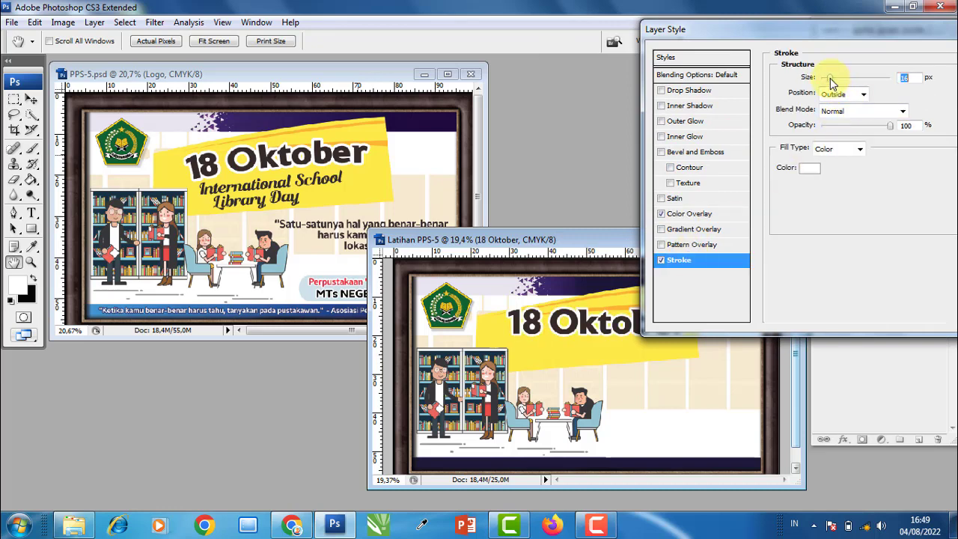
pyautogui.moveTo(831, 81); pyautogui.dragTo(836, 83)
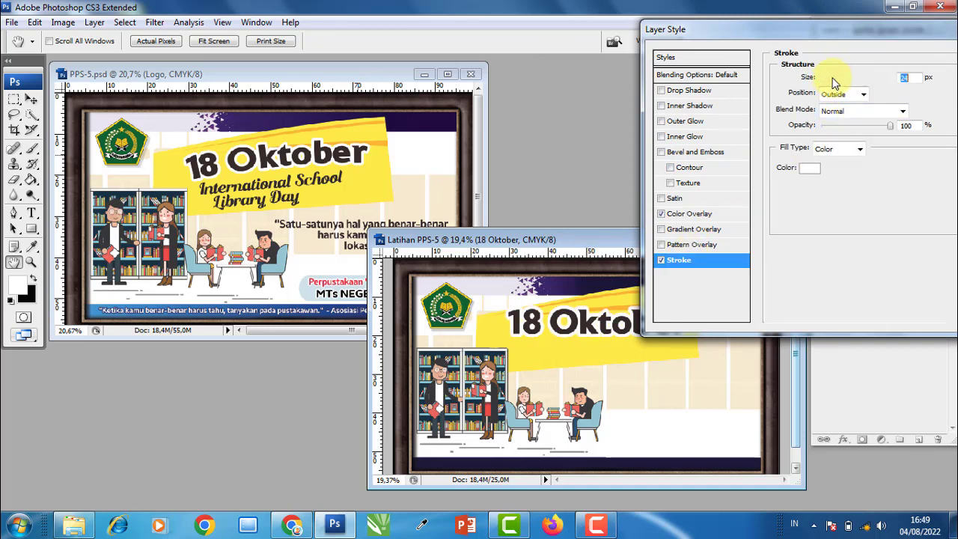
pyautogui.moveTo(943, 30); pyautogui.dragTo(876, 33)
# - Apply the outline and overlay styles and shift the date text slightly down the banner
pyautogui.click(931, 53)
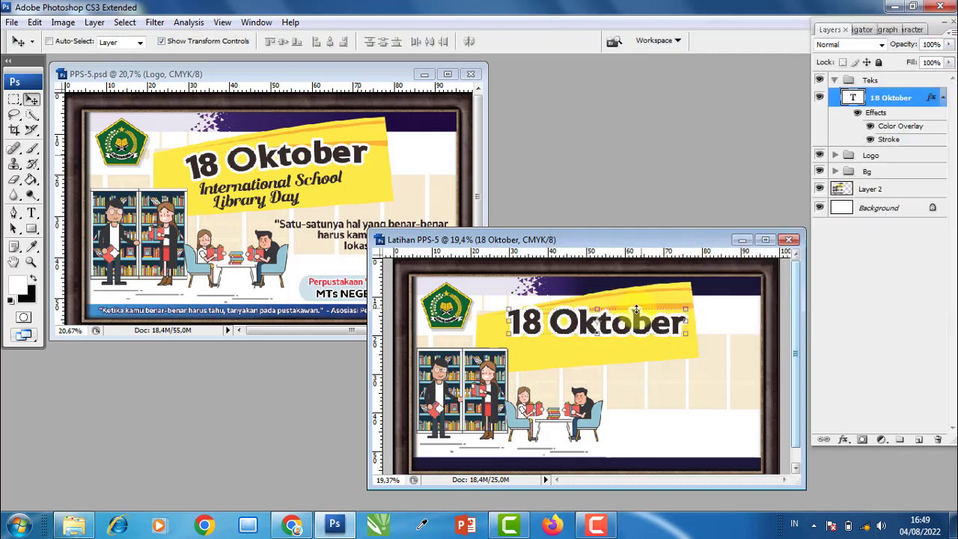
pyautogui.moveTo(644, 324); pyautogui.dragTo(641, 331)
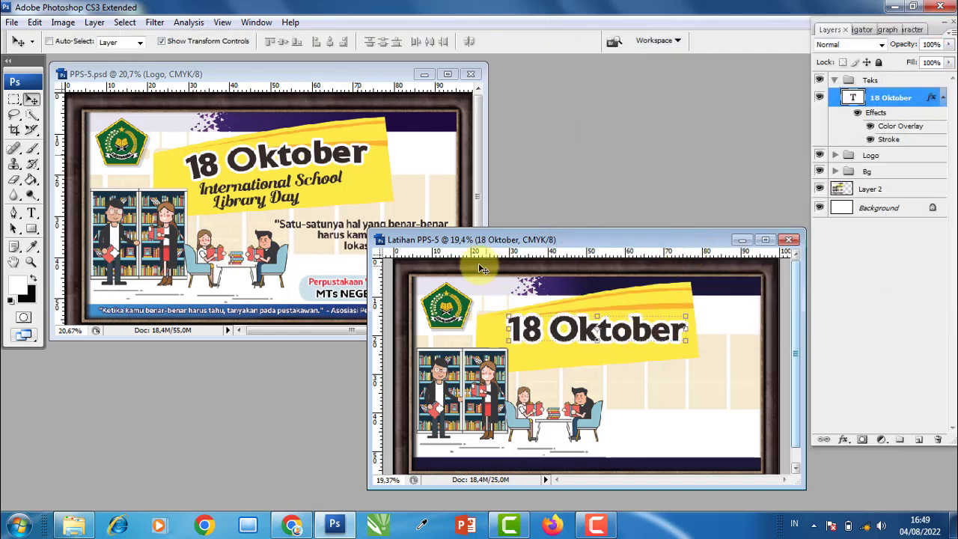
pyautogui.click(31, 214)
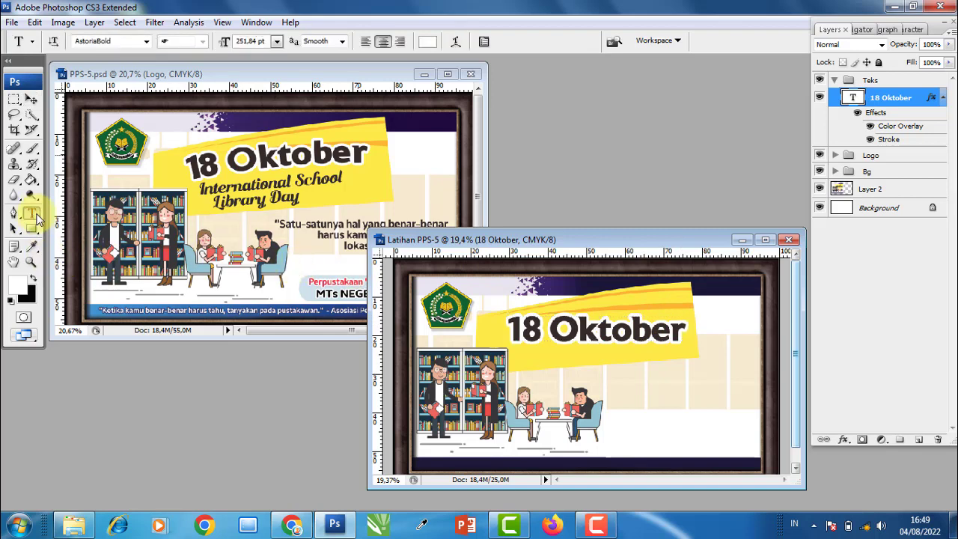
pyautogui.click(942, 99)
# - Warp the 18 Oktober title with a gentle Arc style, bend +11
pyautogui.click(454, 43)
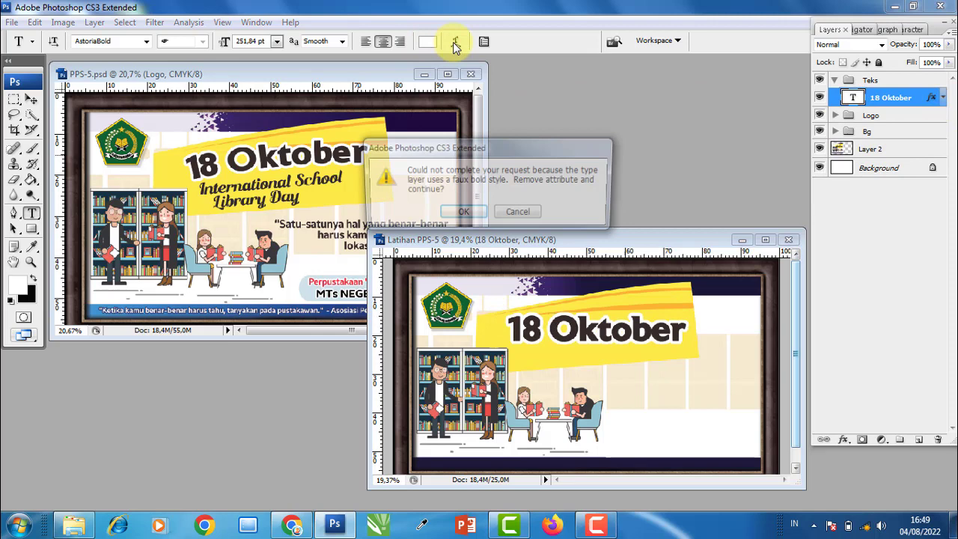
pyautogui.click(462, 238)
pyautogui.click(820, 109)
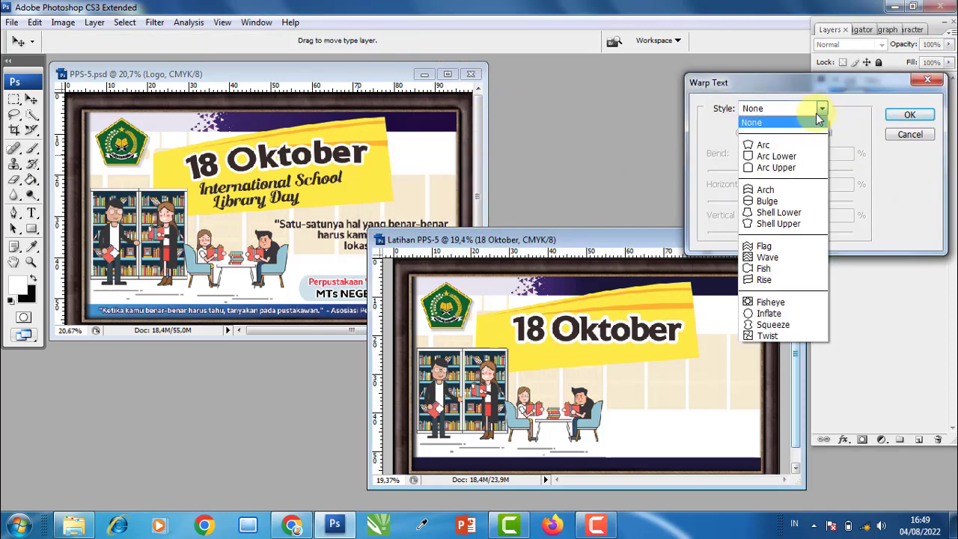
pyautogui.click(781, 143)
pyautogui.moveTo(816, 172); pyautogui.dragTo(790, 177)
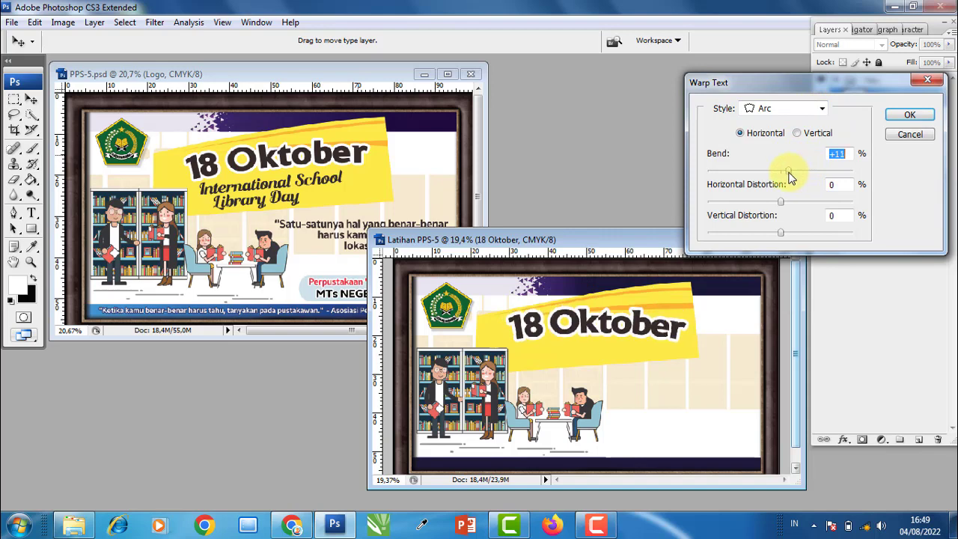
pyautogui.click(917, 116)
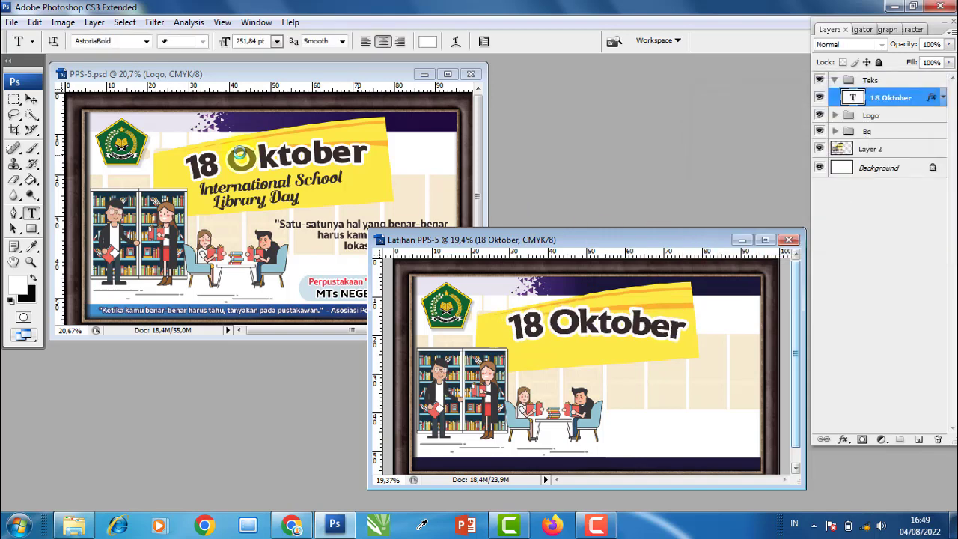
# - Scale the 18 Oktober title to 93% and nudge it slightly up and right
pyautogui.click(31, 98)
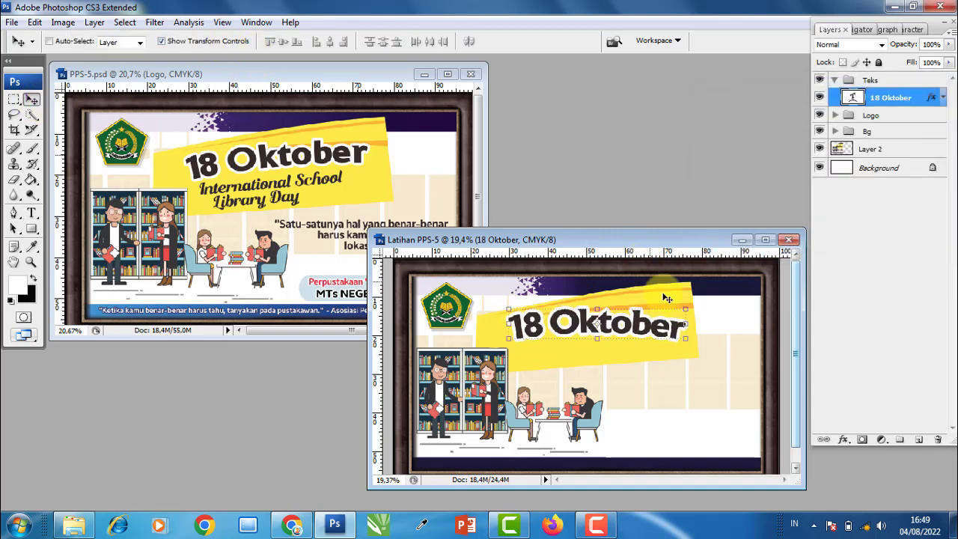
pyautogui.hotkey('ctrl', 't')
pyautogui.moveTo(705, 345); pyautogui.dragTo(713, 333)
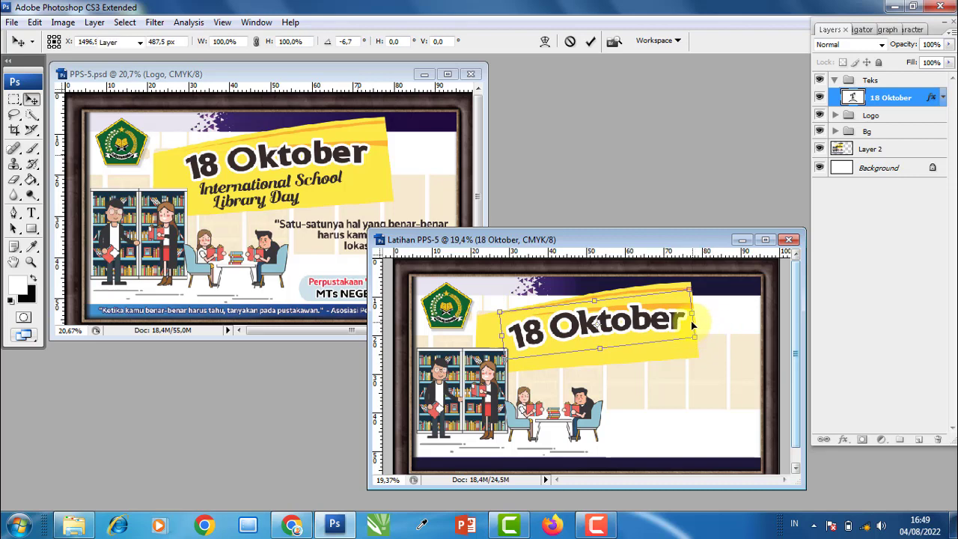
pyautogui.press('Escape')
pyautogui.hotkey('ctrl', 't')
pyautogui.moveTo(695, 288); pyautogui.dragTo(683, 298)
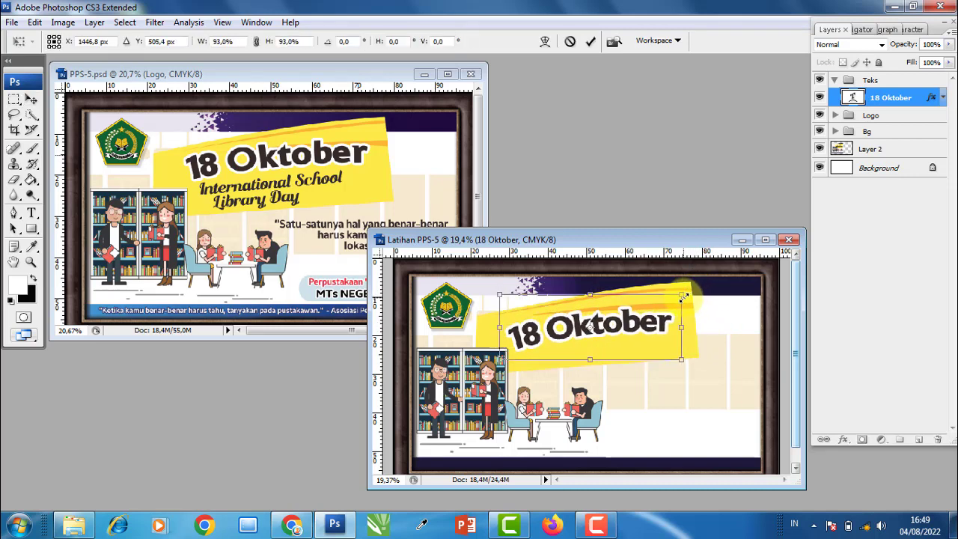
pyautogui.press('Return')
pyautogui.moveTo(625, 329); pyautogui.dragTo(632, 320)
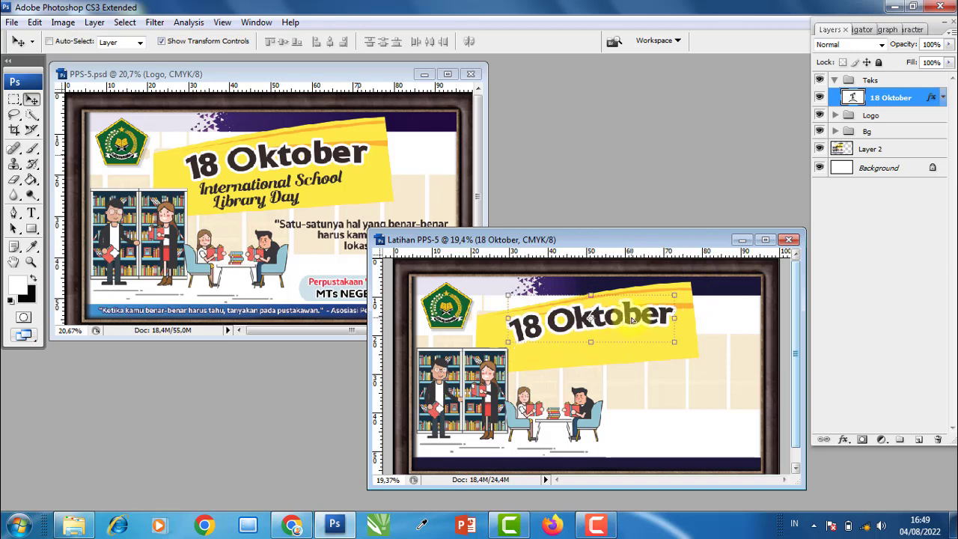
# - Soften the title's Arc warp to a +7 bend
pyautogui.click(31, 214)
pyautogui.click(455, 42)
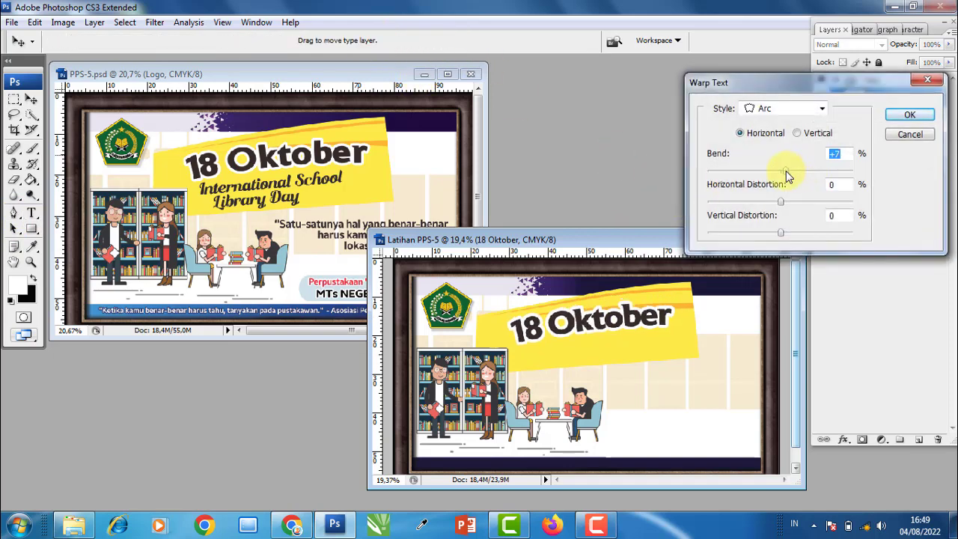
pyautogui.click(910, 118)
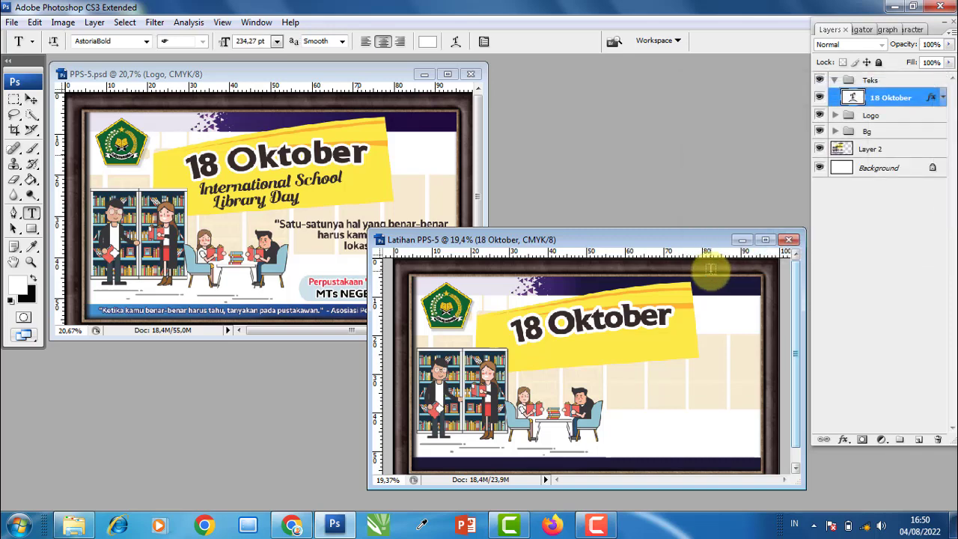
# - Enlarge the 18 Oktober text to 103% with the transform handles
pyautogui.click(31, 98)
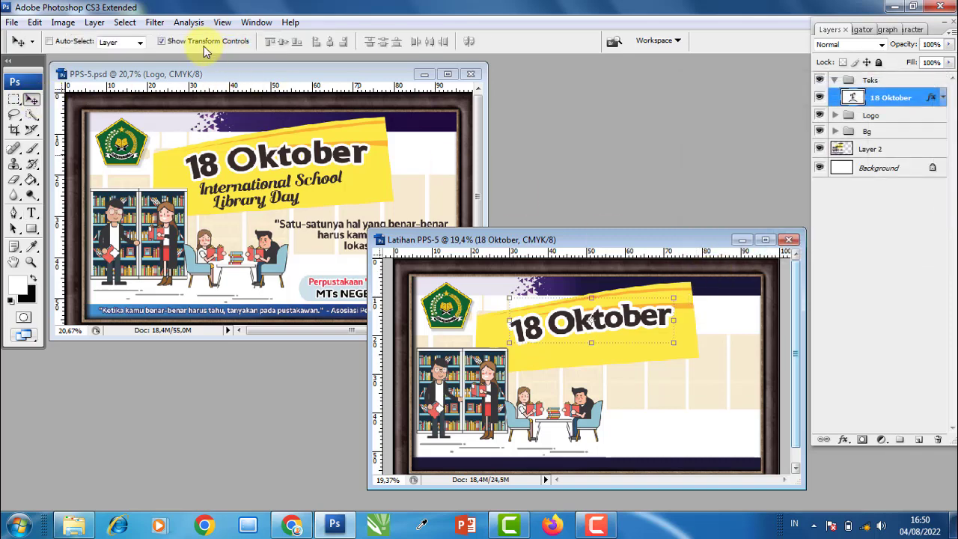
pyautogui.click(221, 41)
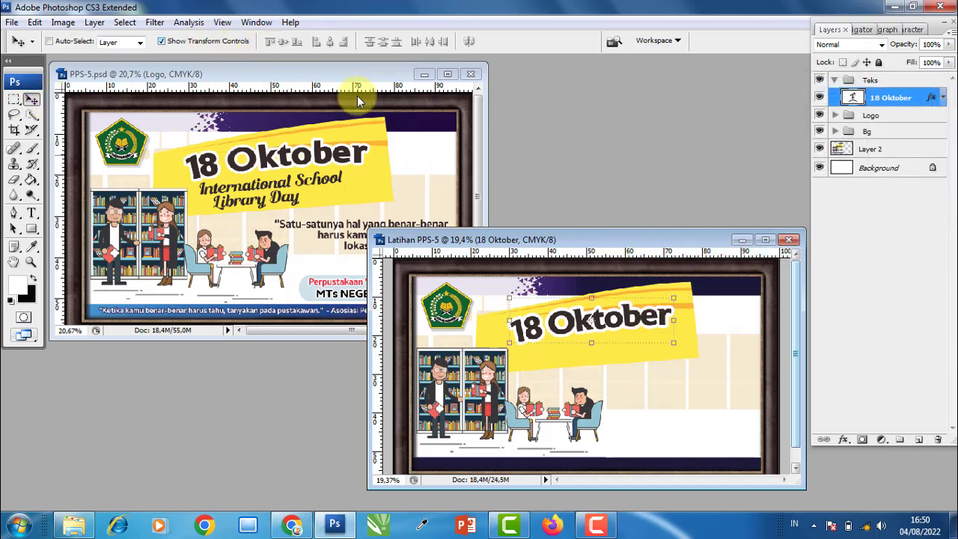
pyautogui.moveTo(673, 298); pyautogui.dragTo(683, 285)
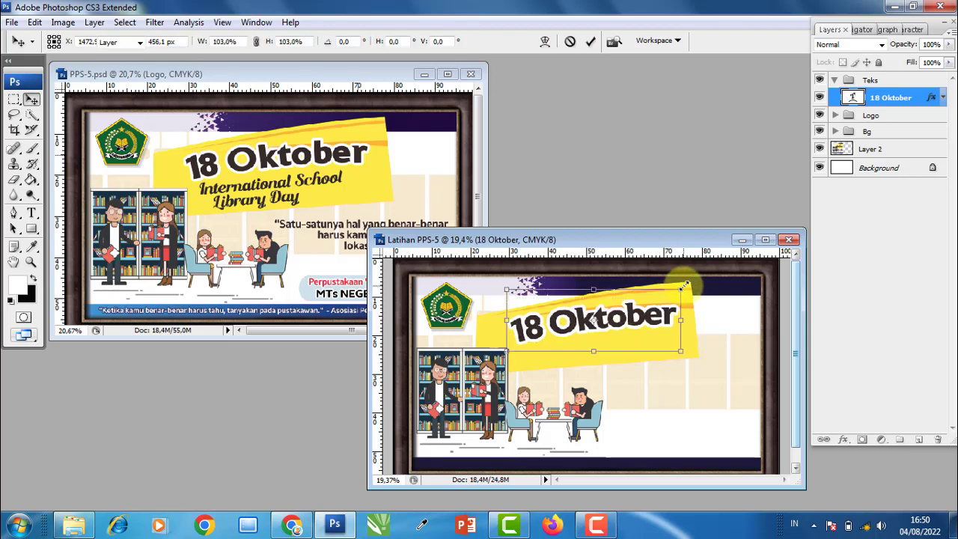
pyautogui.press('Return')
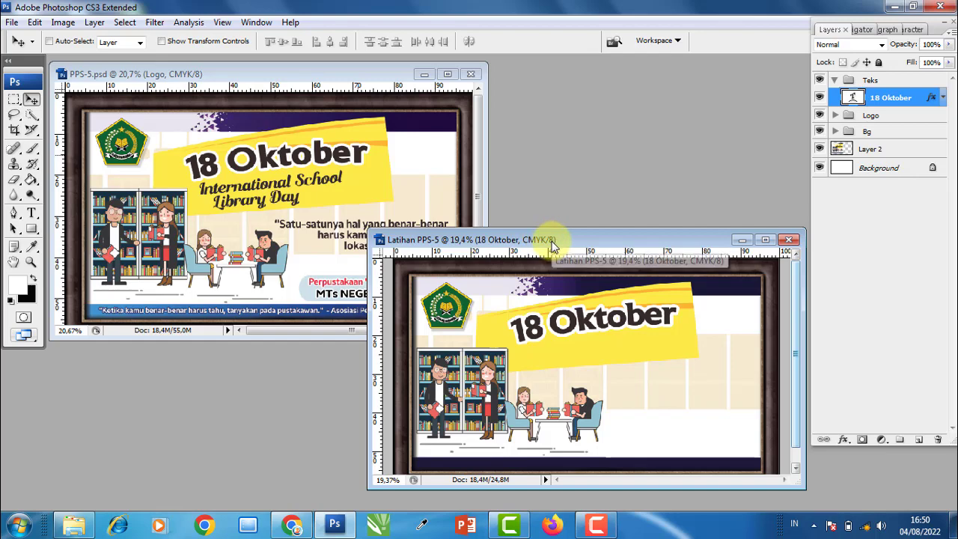
# - Shift the Latihan PPS-5 window to reveal the reference's quote and school name, then back up right
pyautogui.moveTo(552, 241); pyautogui.dragTo(378, 255)
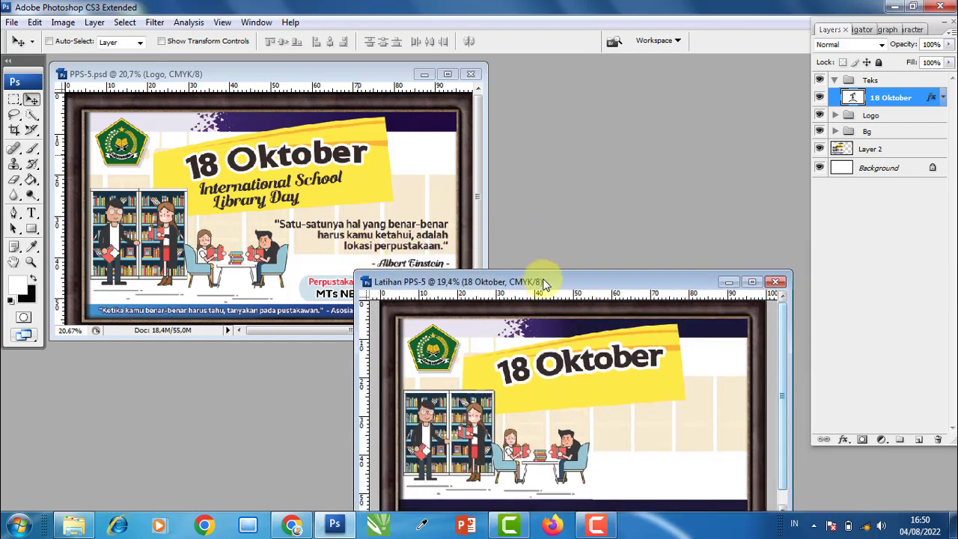
pyautogui.moveTo(548, 283); pyautogui.dragTo(644, 119)
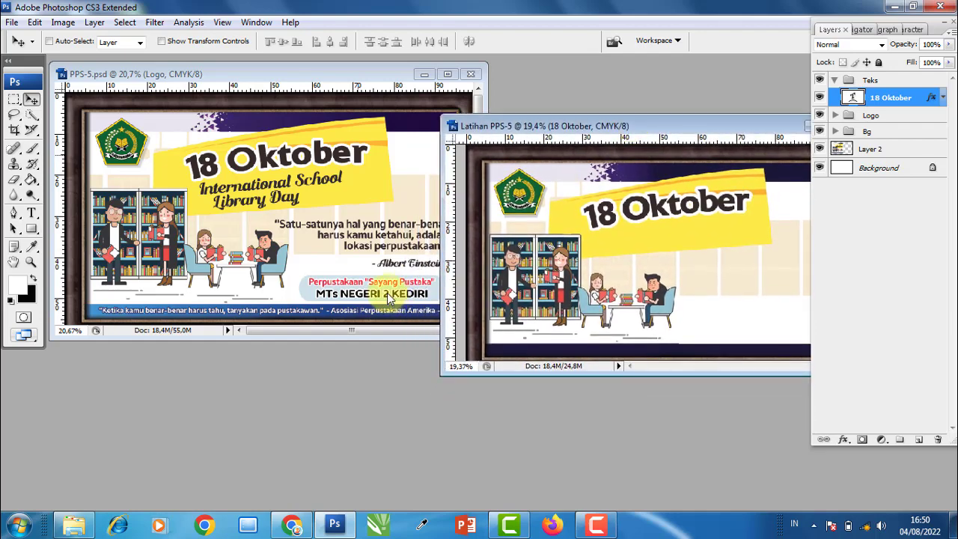
pyautogui.moveTo(741, 133); pyautogui.dragTo(550, 348)
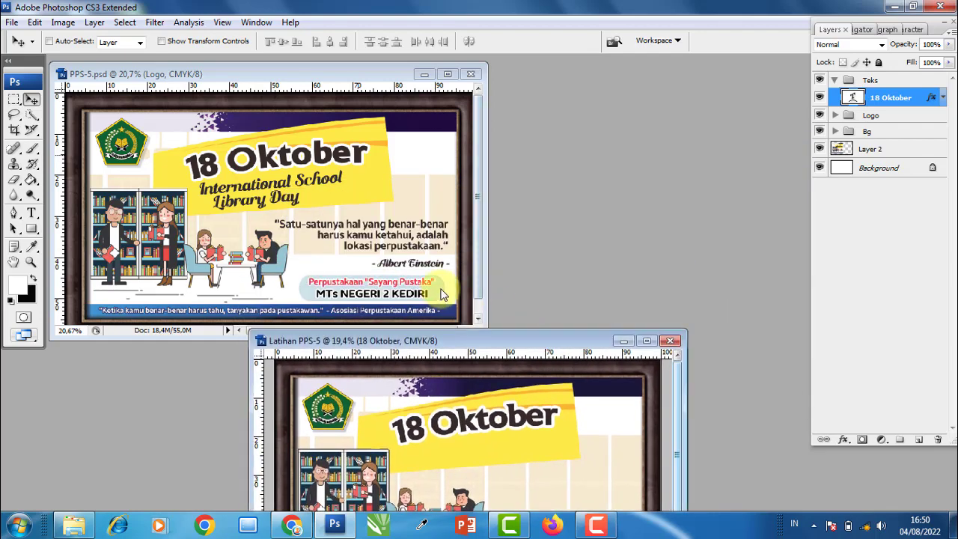
pyautogui.moveTo(500, 340); pyautogui.dragTo(628, 128)
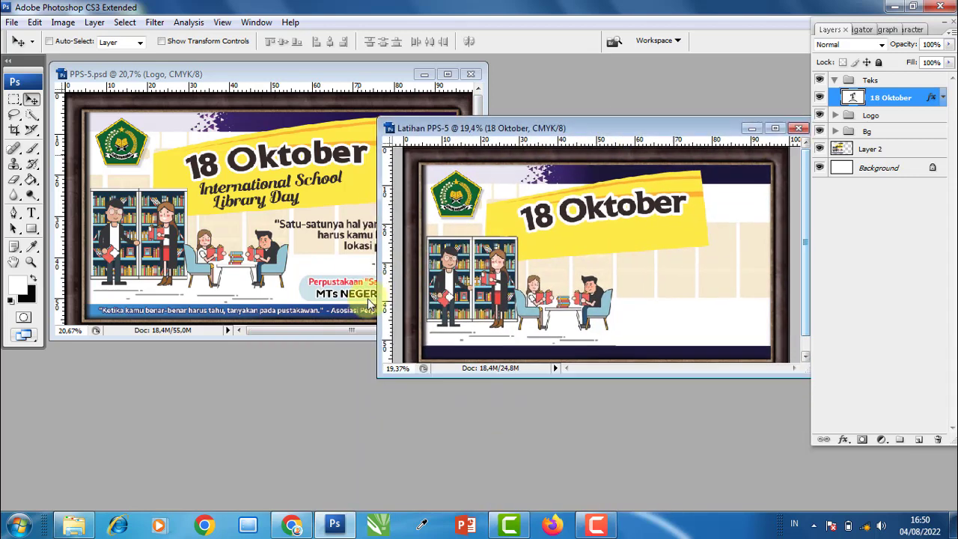
# - Draw a rounded-rectangle bar across the poster's lower right and move its layer into Bg
pyautogui.click(31, 228)
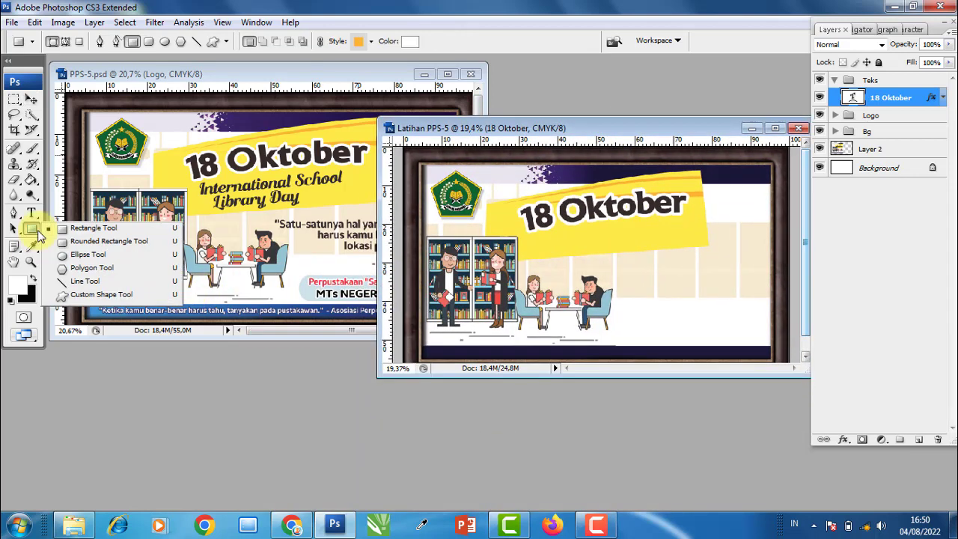
pyautogui.click(88, 243)
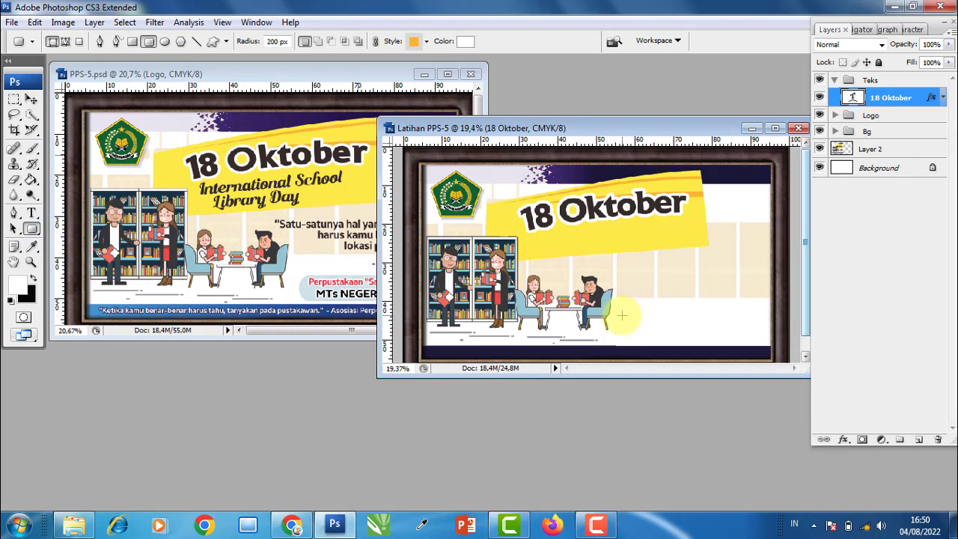
pyautogui.moveTo(621, 315); pyautogui.dragTo(790, 350)
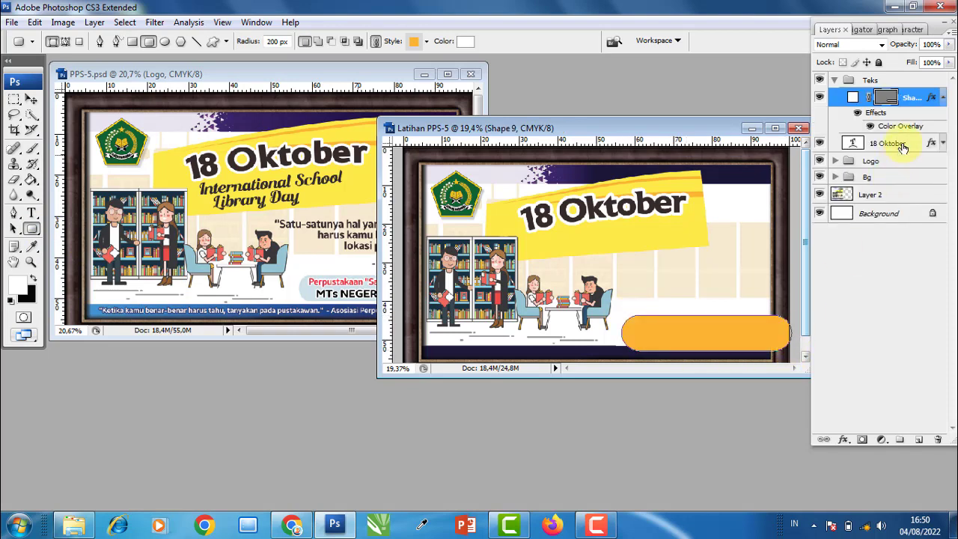
pyautogui.click(942, 99)
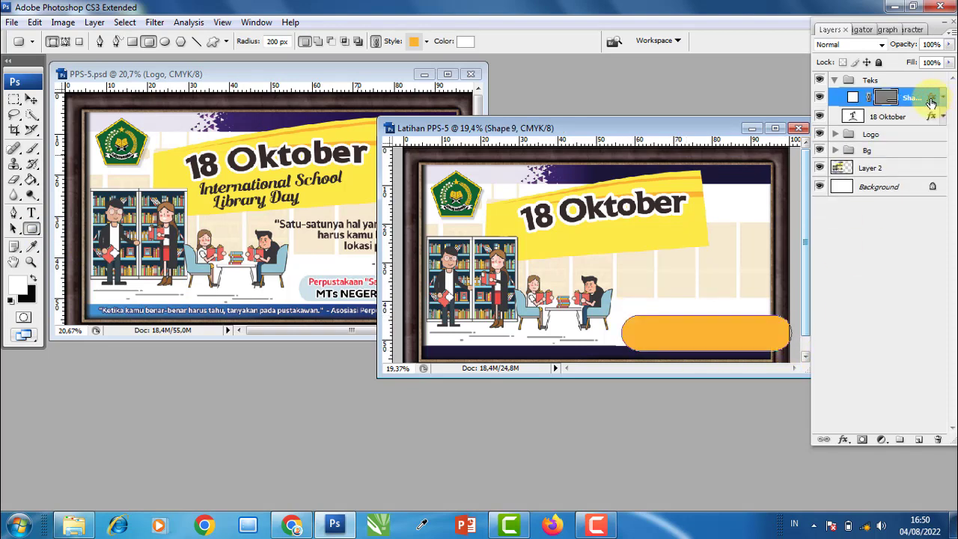
pyautogui.click(834, 151)
pyautogui.moveTo(897, 98)
pyautogui.mouseDown()
pyautogui.moveTo(894, 225)
pyautogui.moveTo(906, 182)
pyautogui.mouseUp()
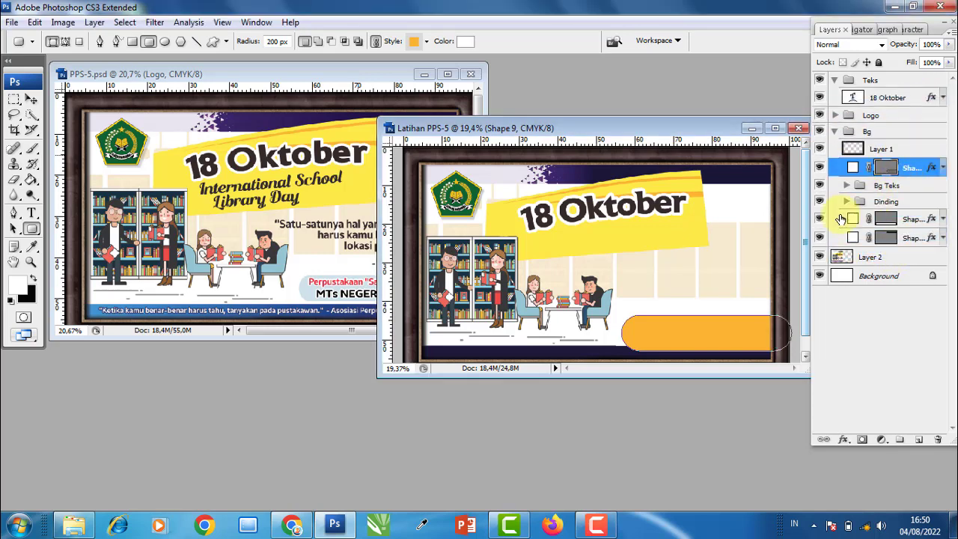
# - Give the bar a light blue colour overlay sampled from the poster
pyautogui.doubleClick(921, 165)
pyautogui.click(599, 214)
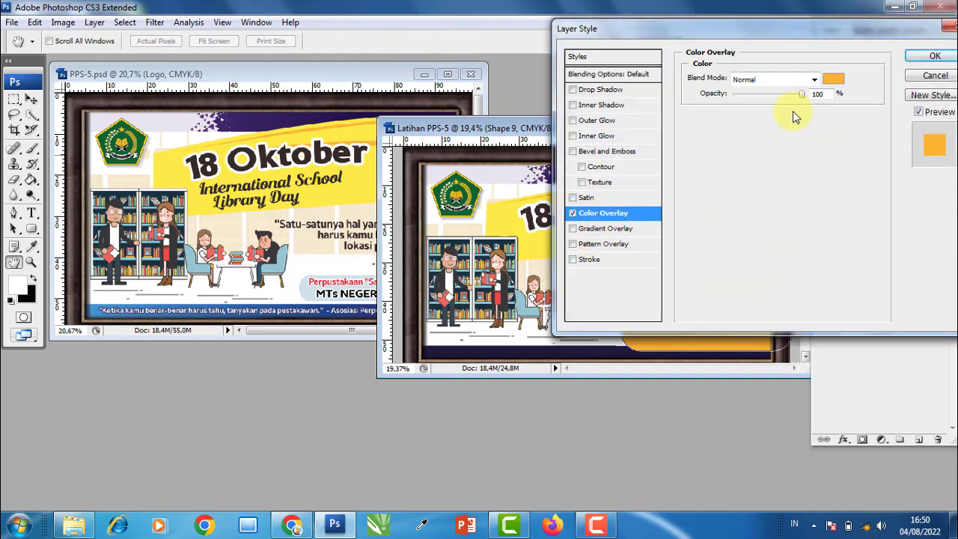
pyautogui.click(832, 80)
pyautogui.click(306, 284)
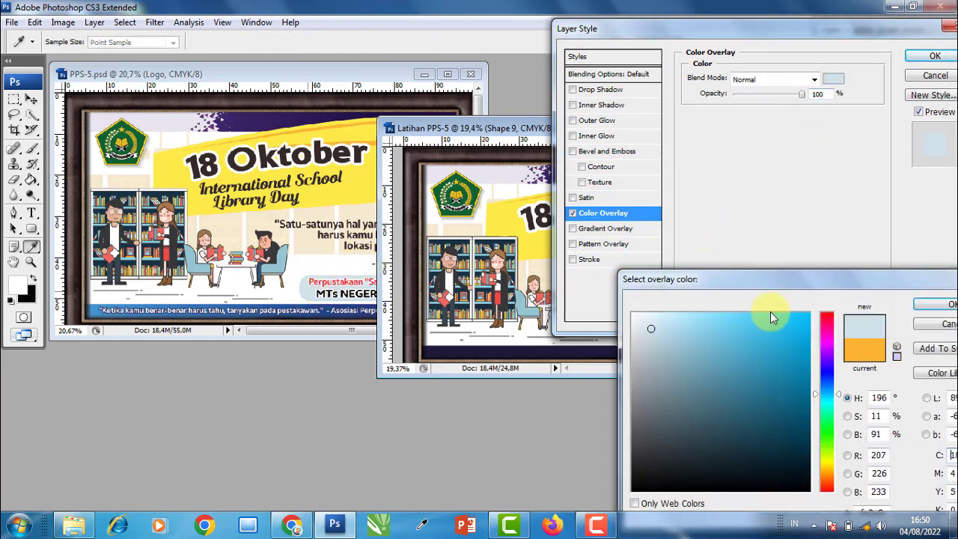
pyautogui.click(944, 304)
pyautogui.click(934, 57)
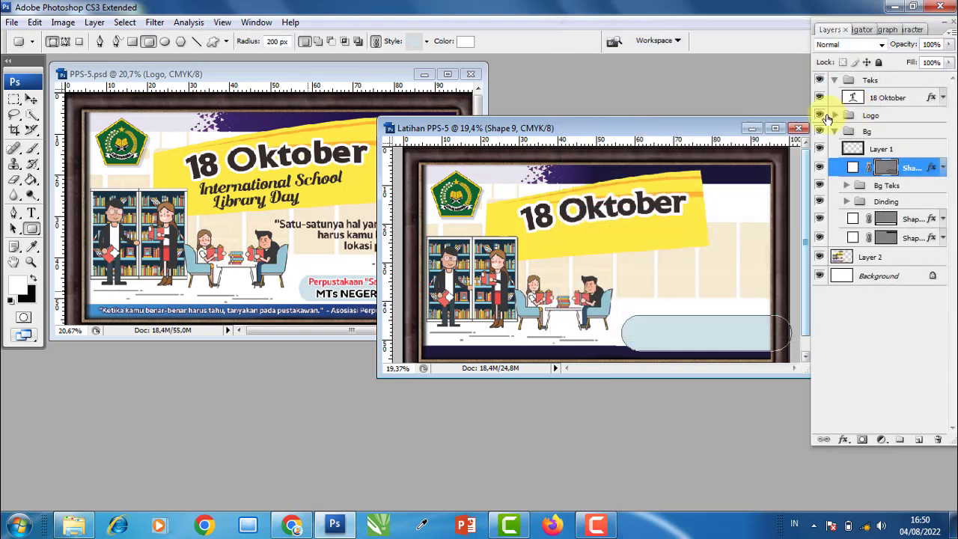
pyautogui.click(31, 98)
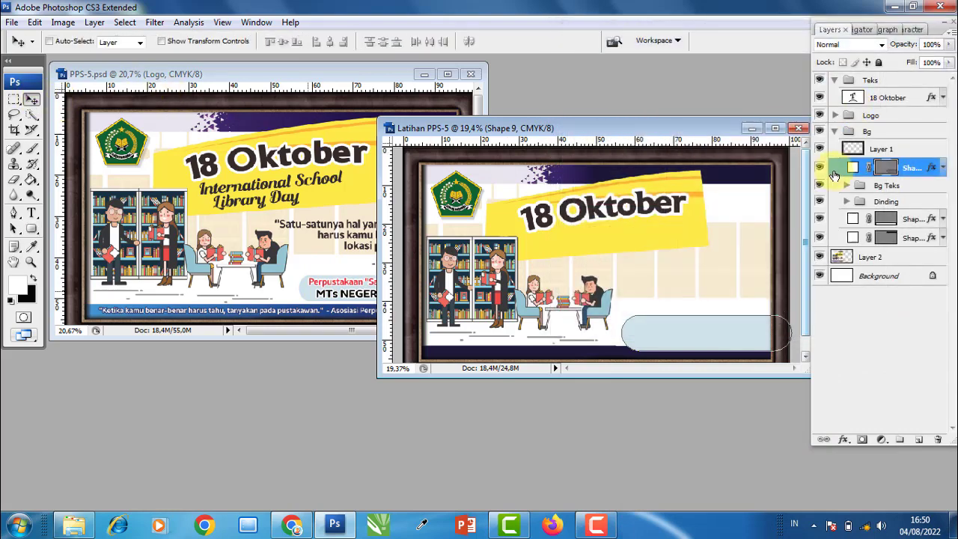
pyautogui.click(923, 185)
# - Resize the pale blue bar, enlarging it and widening it to the right
pyautogui.click(923, 169)
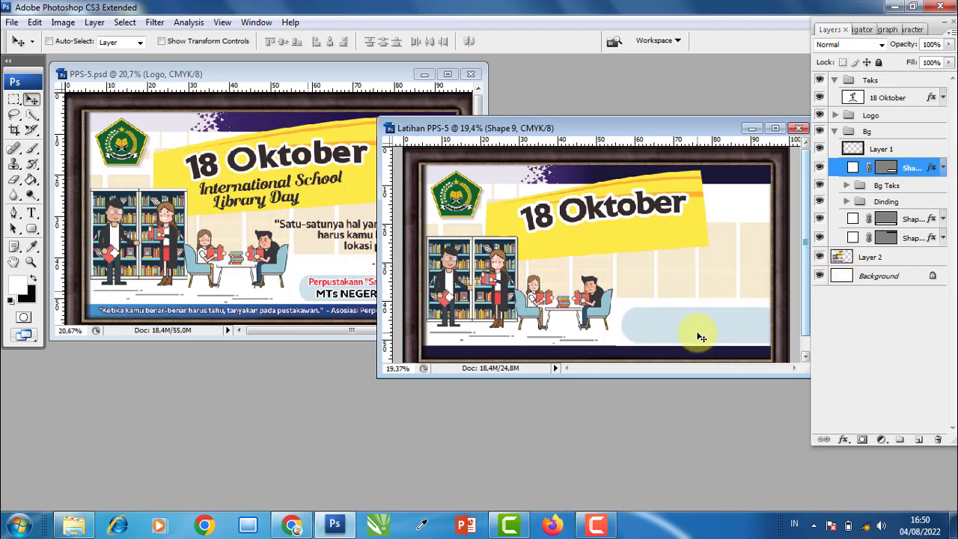
pyautogui.click(187, 41)
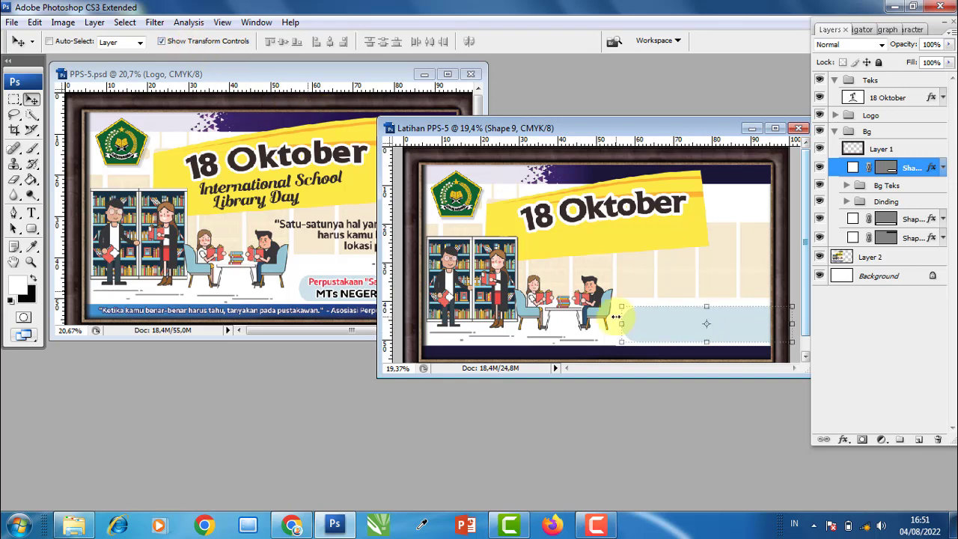
pyautogui.click(621, 307)
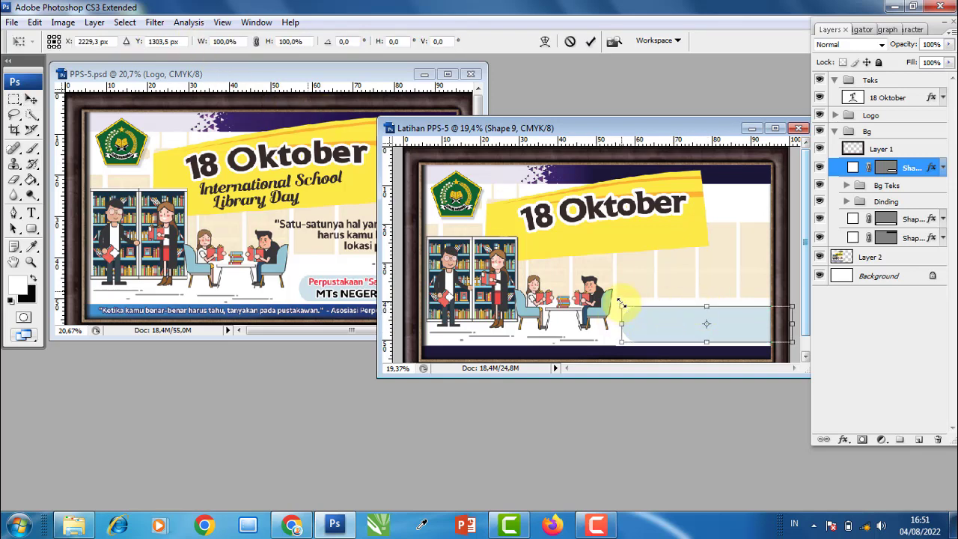
pyautogui.moveTo(621, 303); pyautogui.dragTo(660, 314)
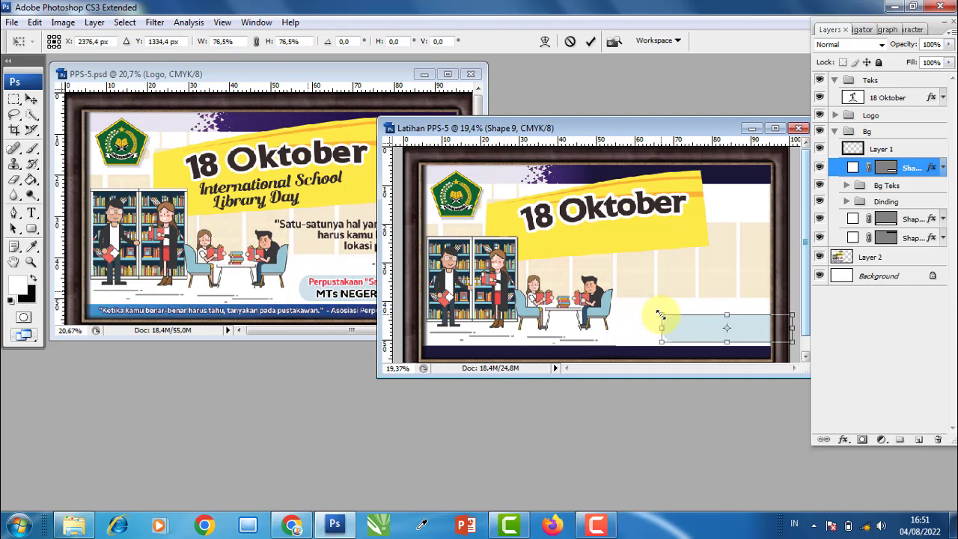
pyautogui.press('Return')
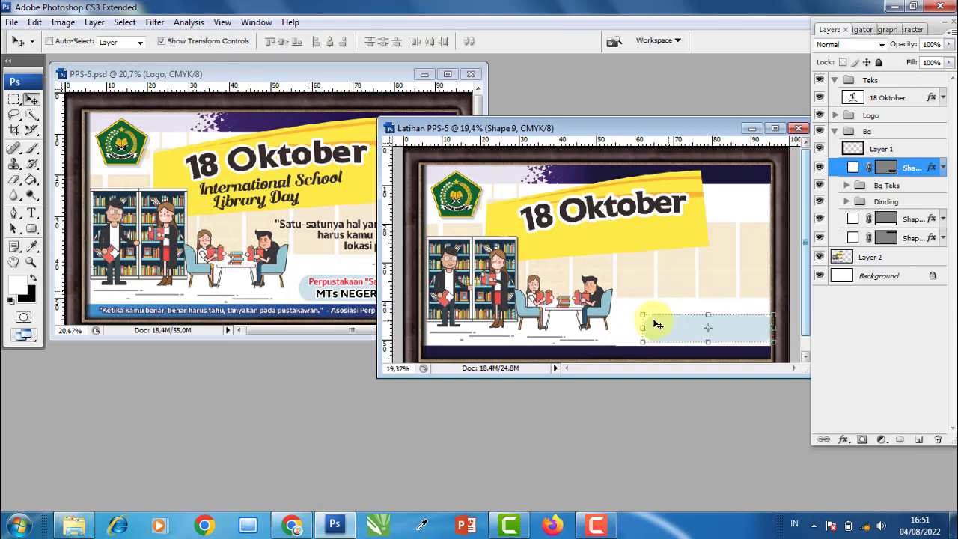
pyautogui.moveTo(644, 314); pyautogui.dragTo(612, 329)
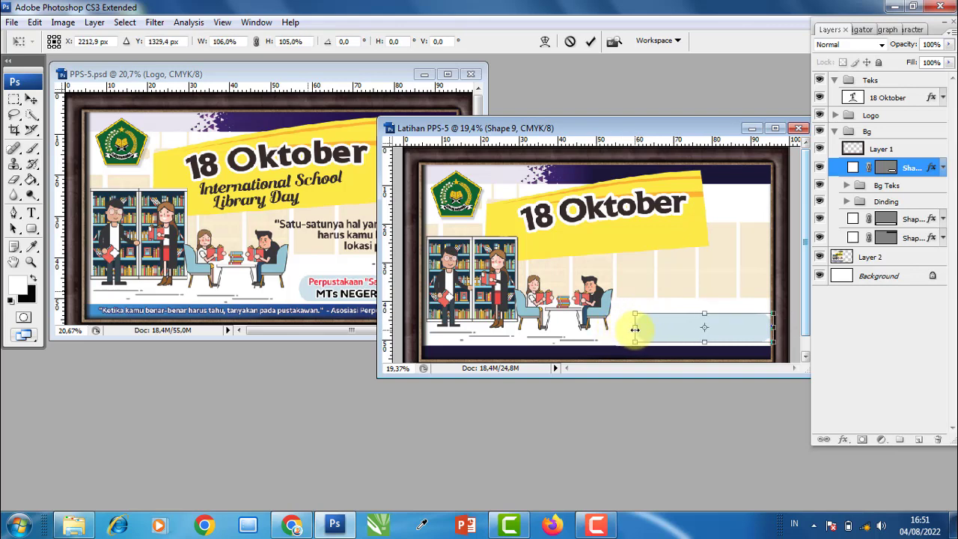
pyautogui.moveTo(773, 314); pyautogui.dragTo(789, 306)
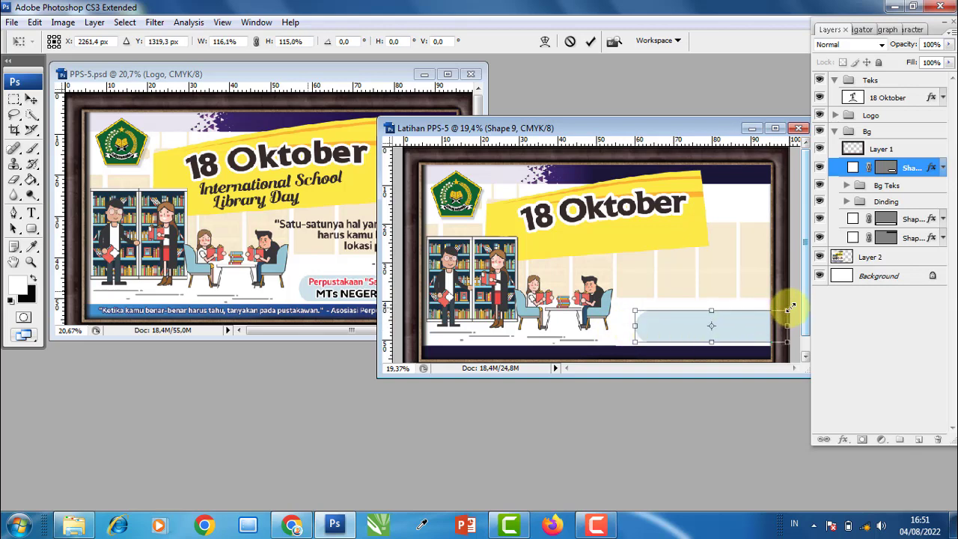
pyautogui.press('Return')
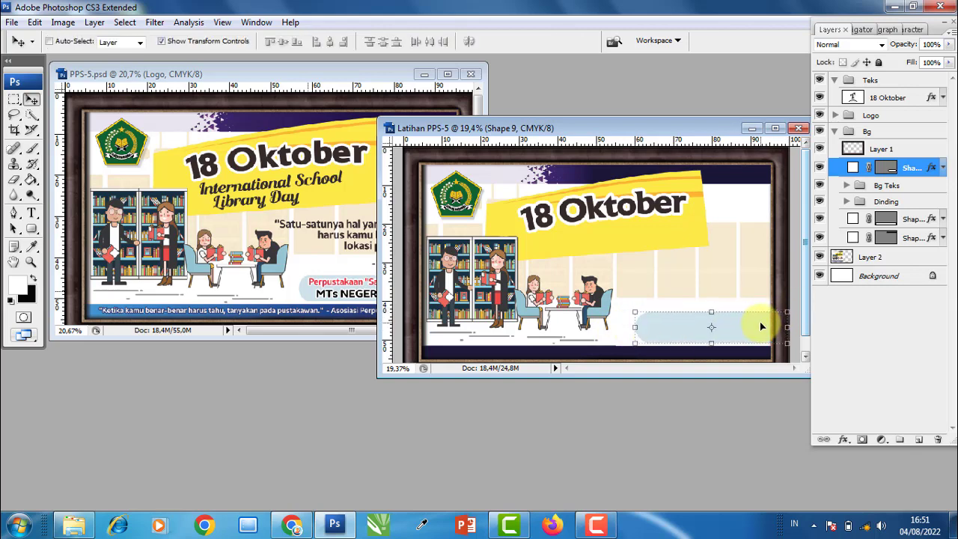
# - Shorten the bar slightly from the top, hide transform controls, and bring PPS-5 forward
pyautogui.click(713, 310)
pyautogui.moveTo(713, 310); pyautogui.dragTo(713, 313)
pyautogui.press('Return')
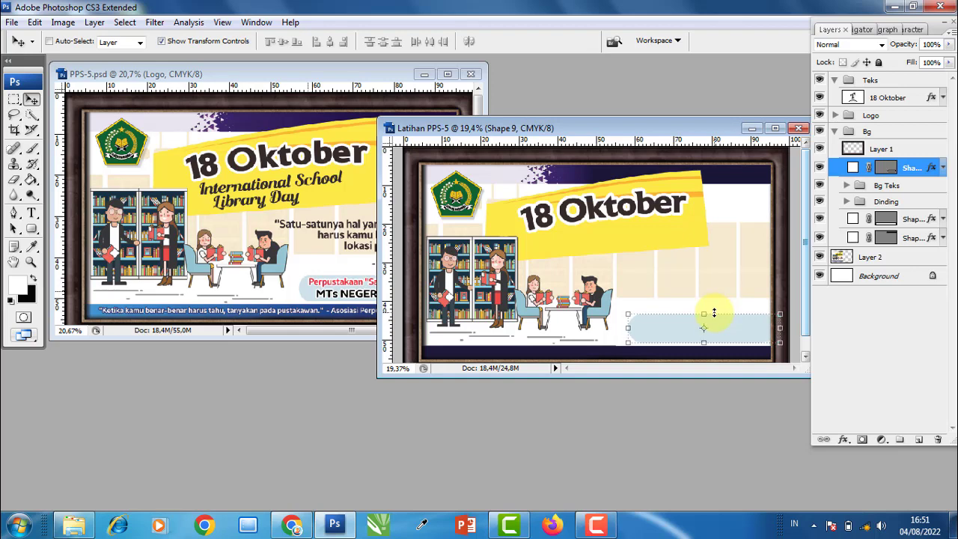
pyautogui.click(210, 44)
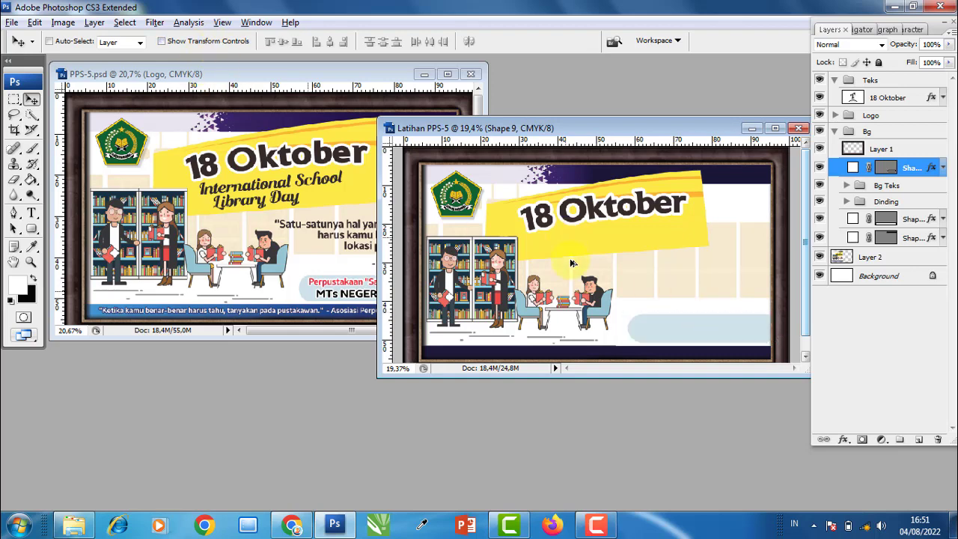
pyautogui.scroll(-1, 612, 301)
pyautogui.click(325, 268)
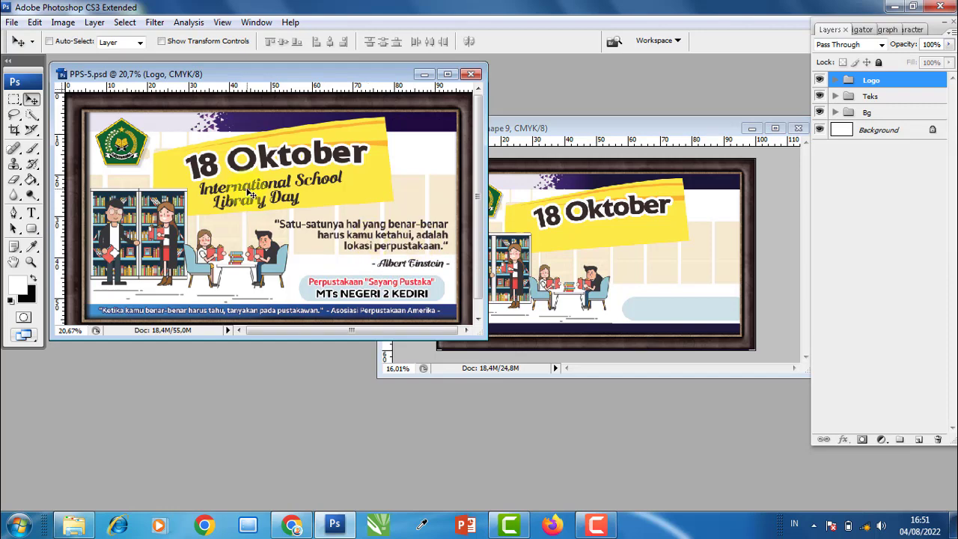
# - Copy the International School Library Day text layer from PPS-5 into Latihan's Teks group
pyautogui.click(841, 89)
pyautogui.click(835, 96)
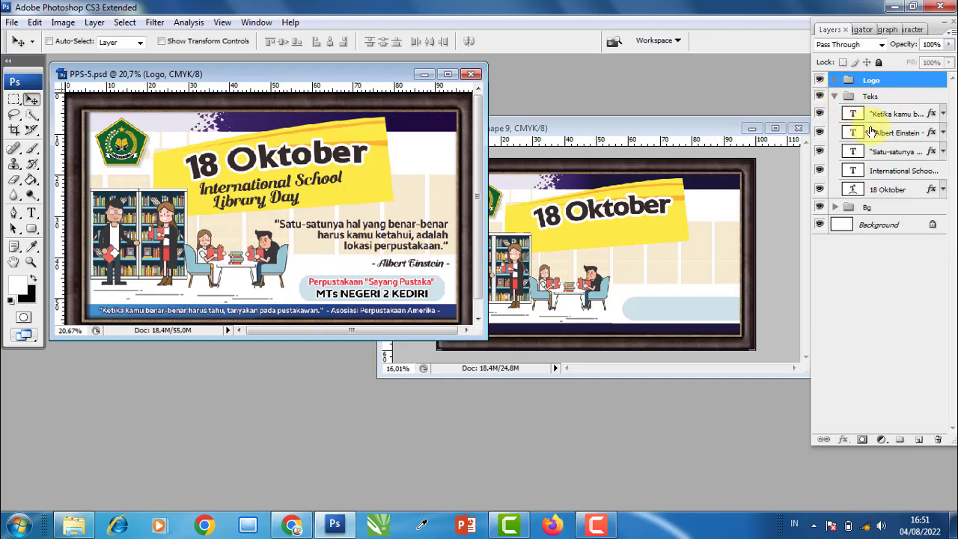
pyautogui.click(888, 171)
pyautogui.moveTo(280, 185); pyautogui.dragTo(569, 271)
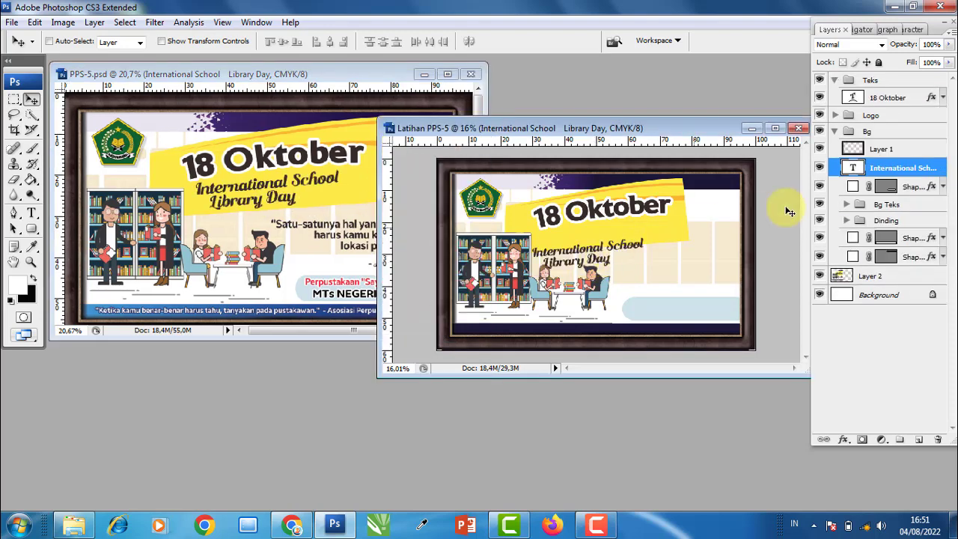
pyautogui.click(903, 166)
pyautogui.moveTo(903, 166); pyautogui.dragTo(897, 93)
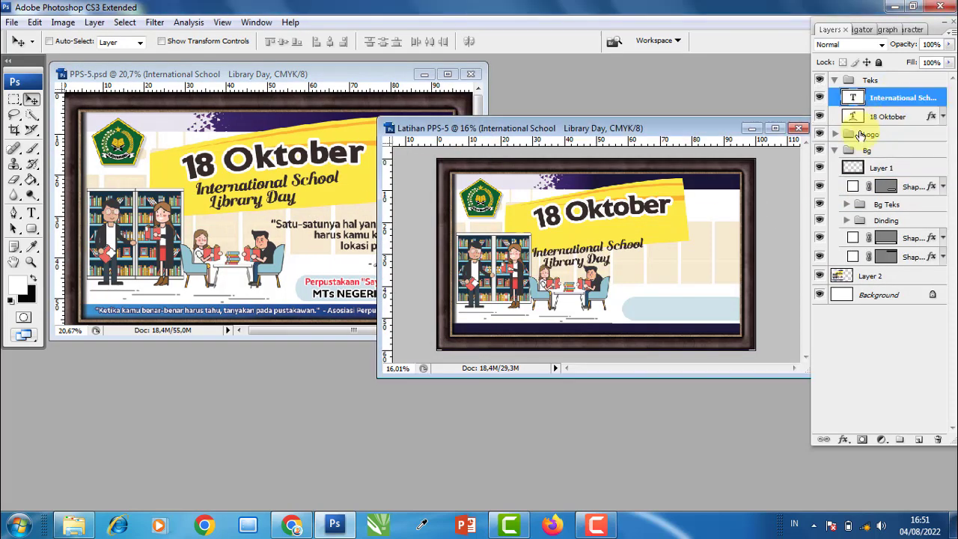
# - Position the Library Day text under 18 Oktober and nudge it up slightly
pyautogui.click(835, 151)
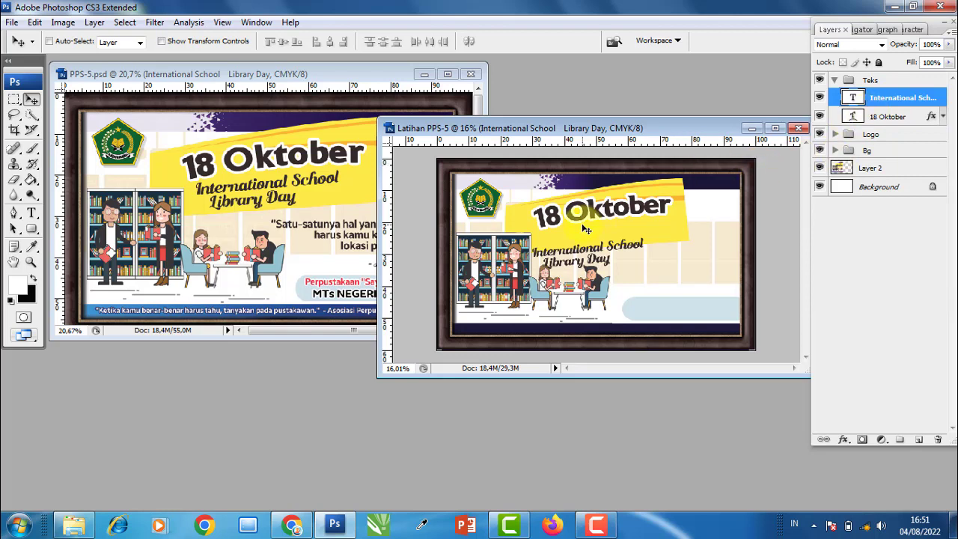
pyautogui.moveTo(580, 251); pyautogui.dragTo(592, 234)
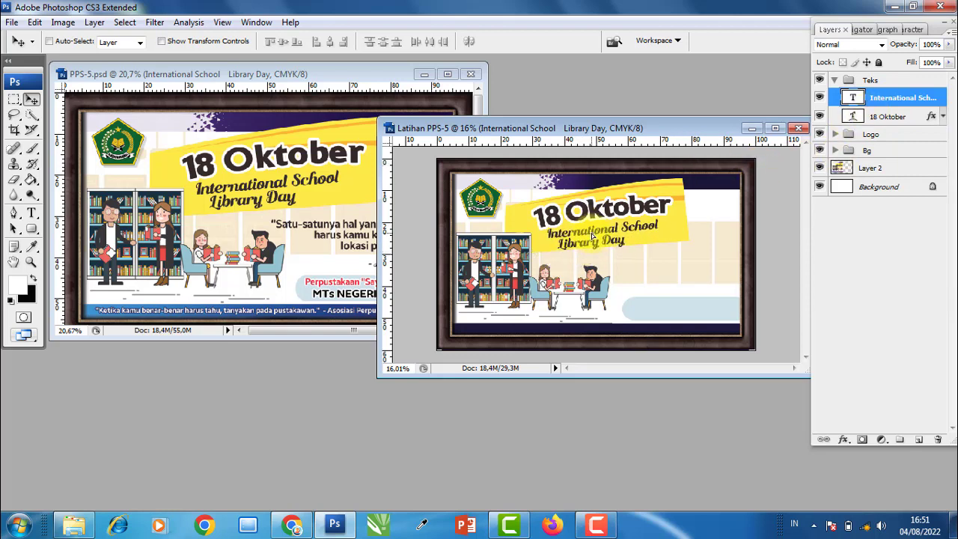
pyautogui.click(611, 294)
pyautogui.hotkey('shift', 'Up')
pyautogui.hotkey('shift', 'Up')
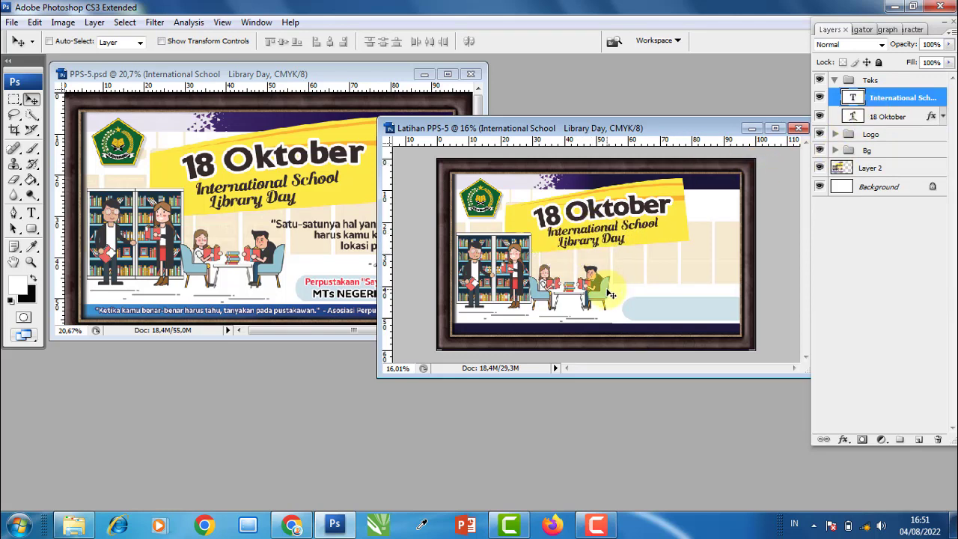
pyautogui.hotkey('shift', 'Up')
pyautogui.hotkey('shift', 'Up')
pyautogui.hotkey('shift', 'Up')
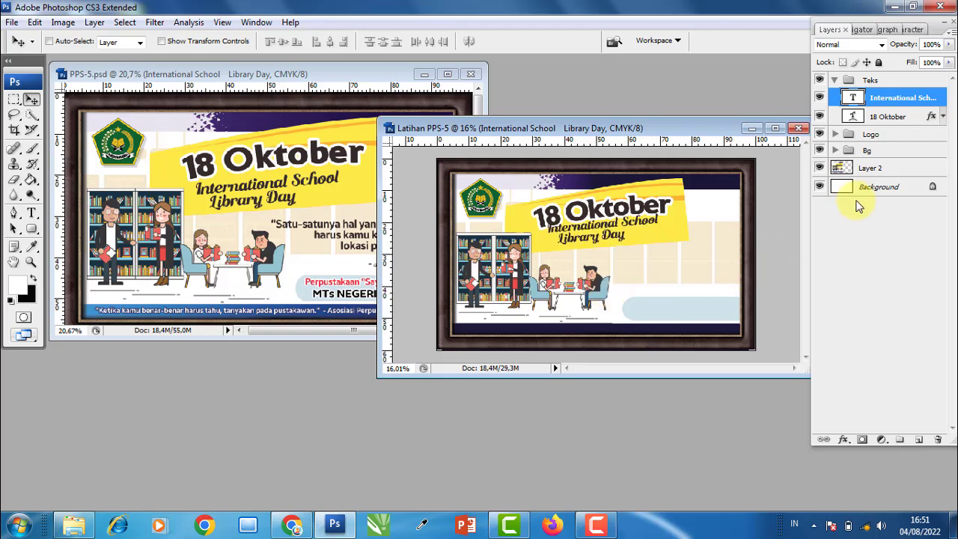
# - Nudge 18 Oktober up and shrink it to about 91%
pyautogui.click(888, 116)
pyautogui.hotkey('shift', 'Up')
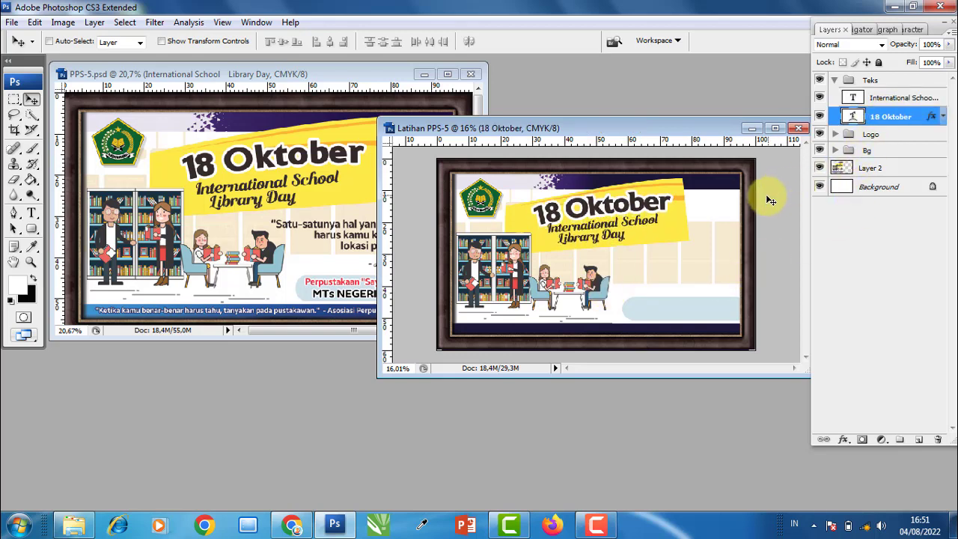
pyautogui.hotkey('shift', 'Up')
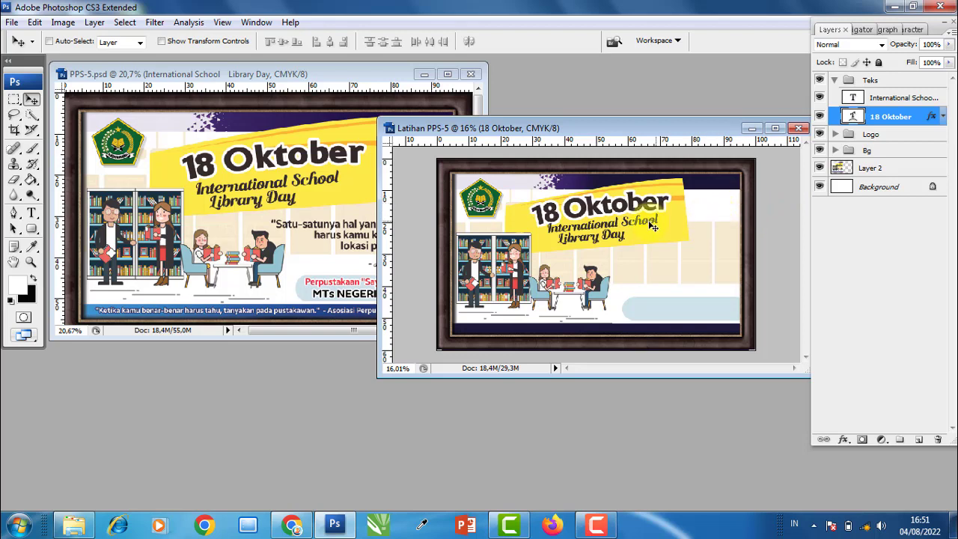
pyautogui.hotkey('shift', 'Up')
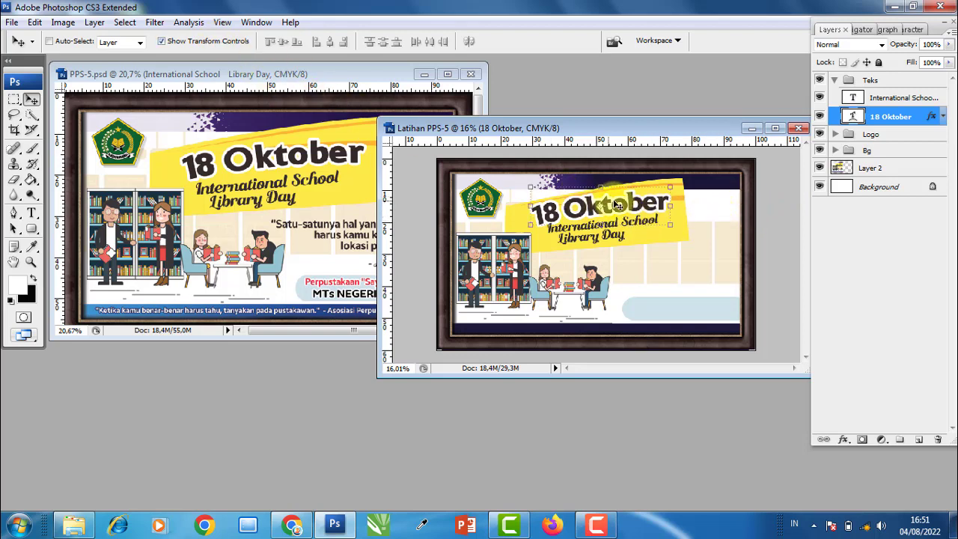
pyautogui.hotkey('ctrl', 't')
pyautogui.moveTo(668, 182); pyautogui.dragTo(661, 188)
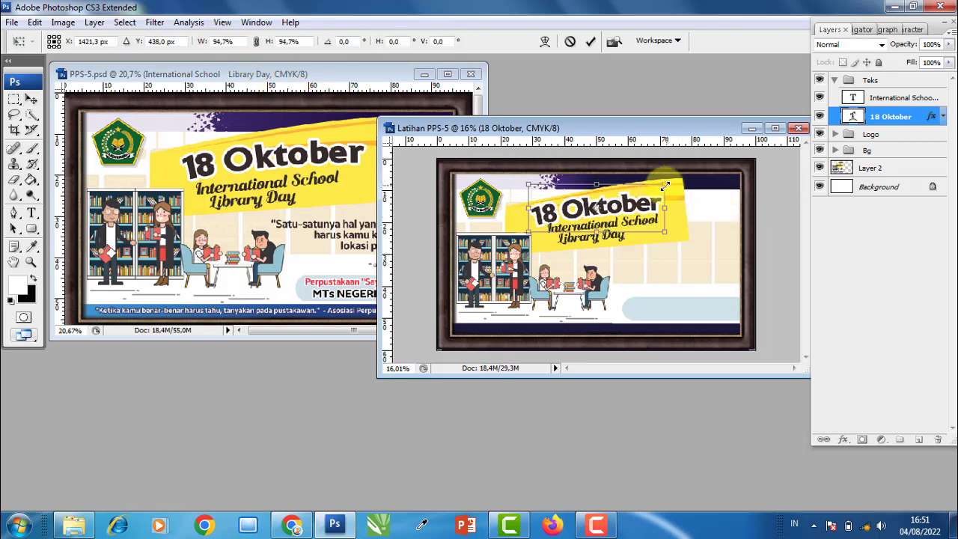
pyautogui.press('Return')
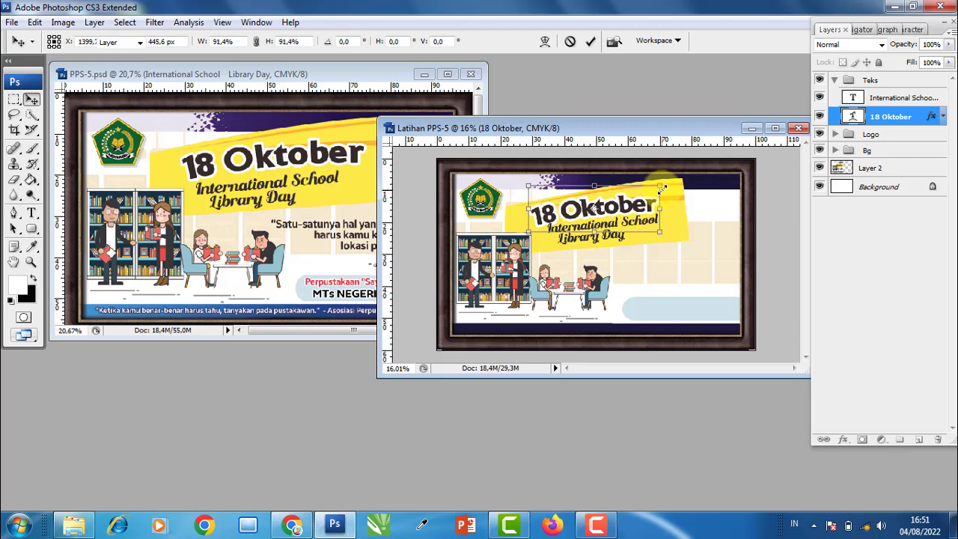
# - Adjust the letter spacing of 18 Oktober and nudge it right and up
pyautogui.click(913, 31)
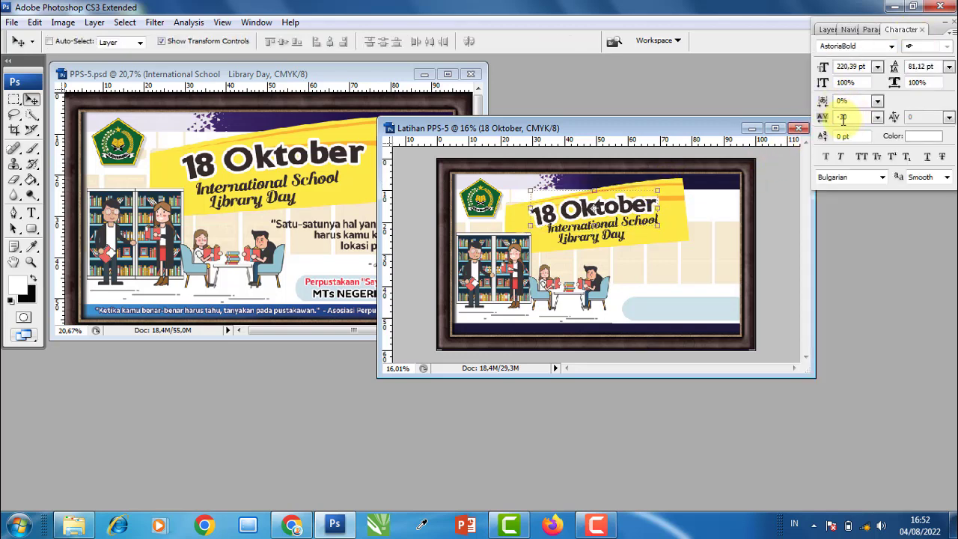
pyautogui.press('Up')
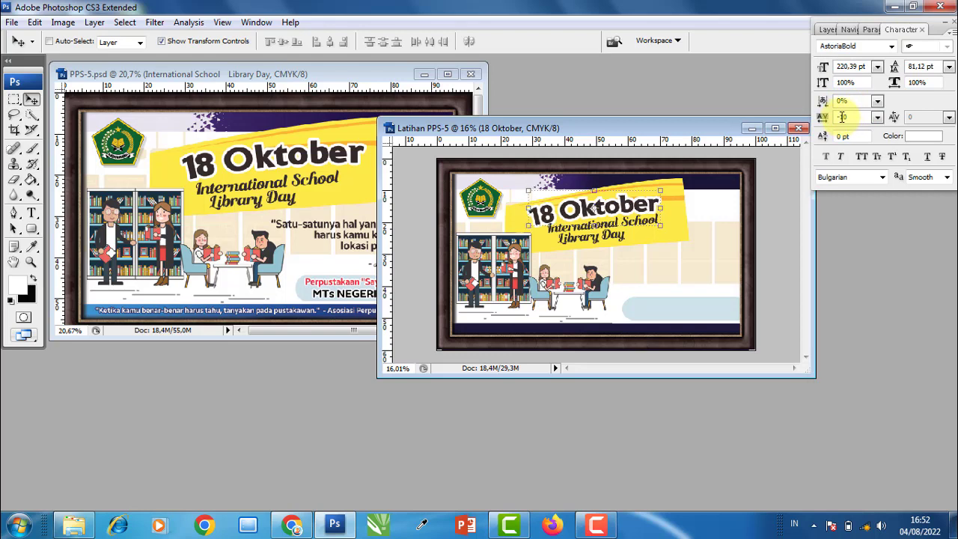
pyautogui.click(827, 29)
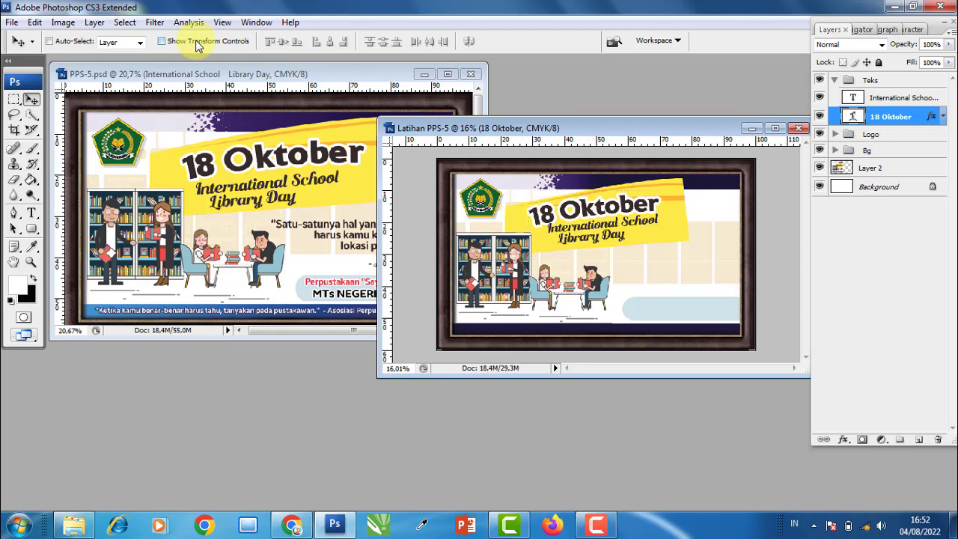
pyautogui.hotkey('shift', 'Right')
pyautogui.hotkey('shift', 'Right')
pyautogui.hotkey('shift', 'Up')
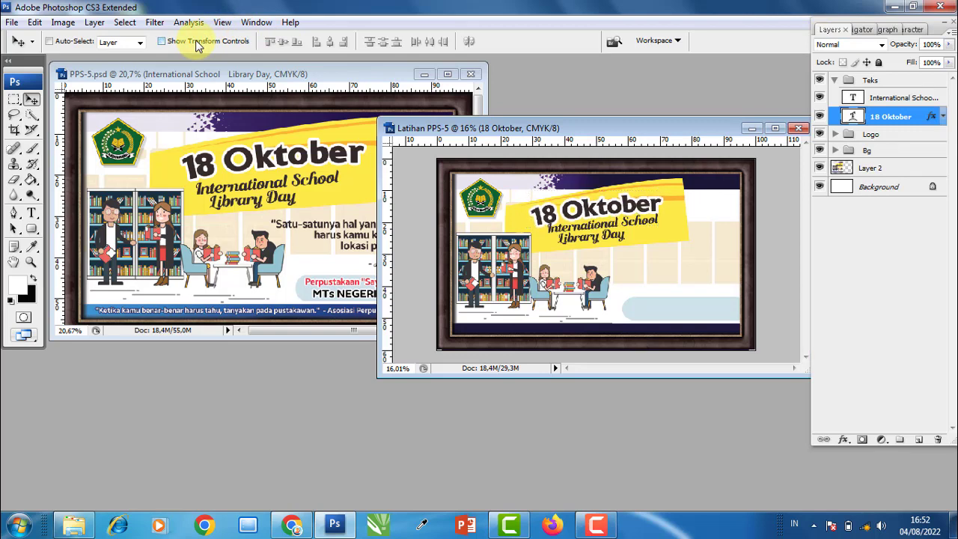
pyautogui.hotkey('shift', 'Up')
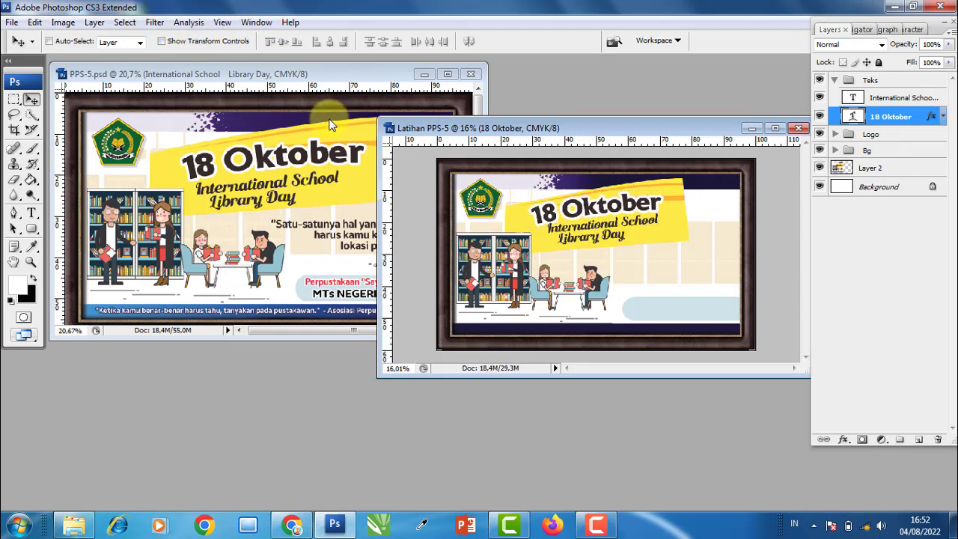
# - Stretch 18 Oktober wider and tilt it to match the banner's slant
pyautogui.click(214, 41)
pyautogui.moveTo(669, 209); pyautogui.dragTo(676, 207)
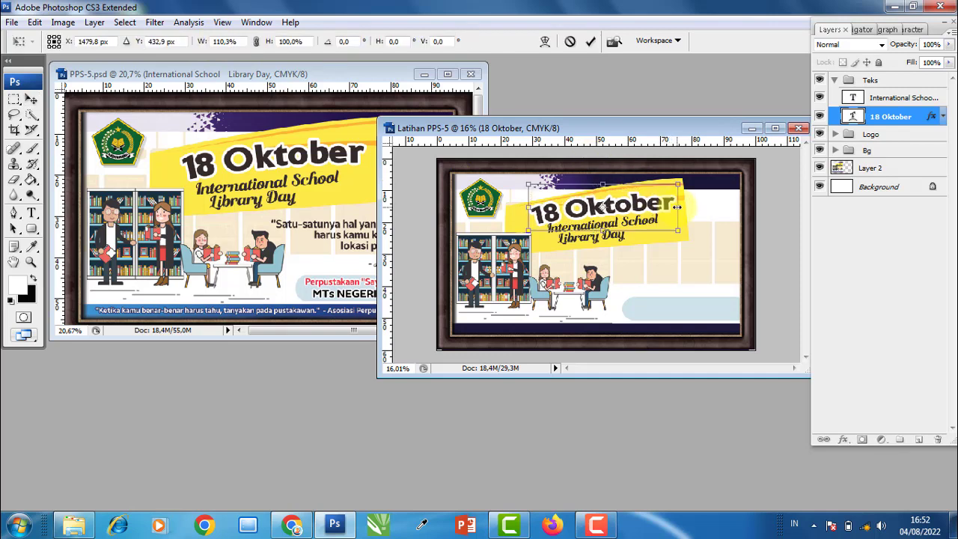
pyautogui.press('Return')
pyautogui.click(235, 42)
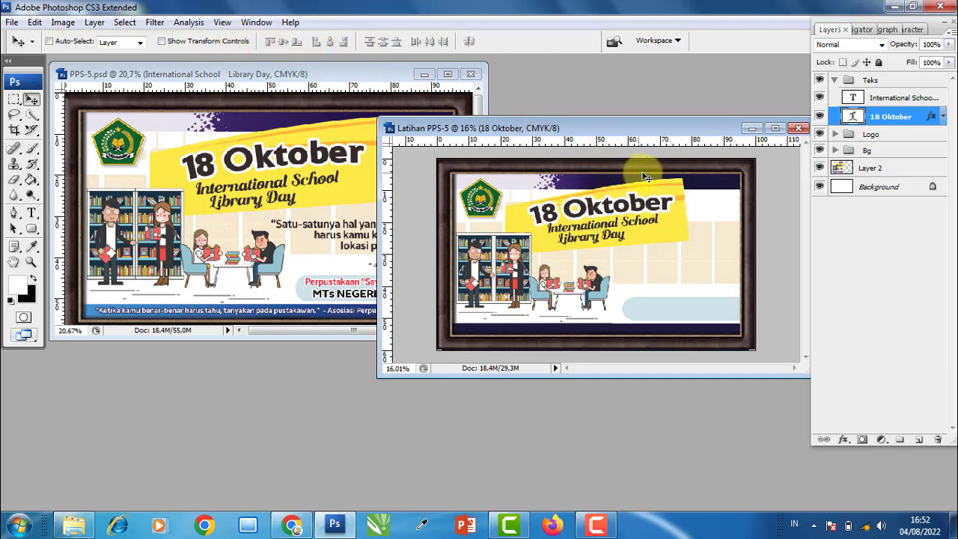
pyautogui.click(232, 42)
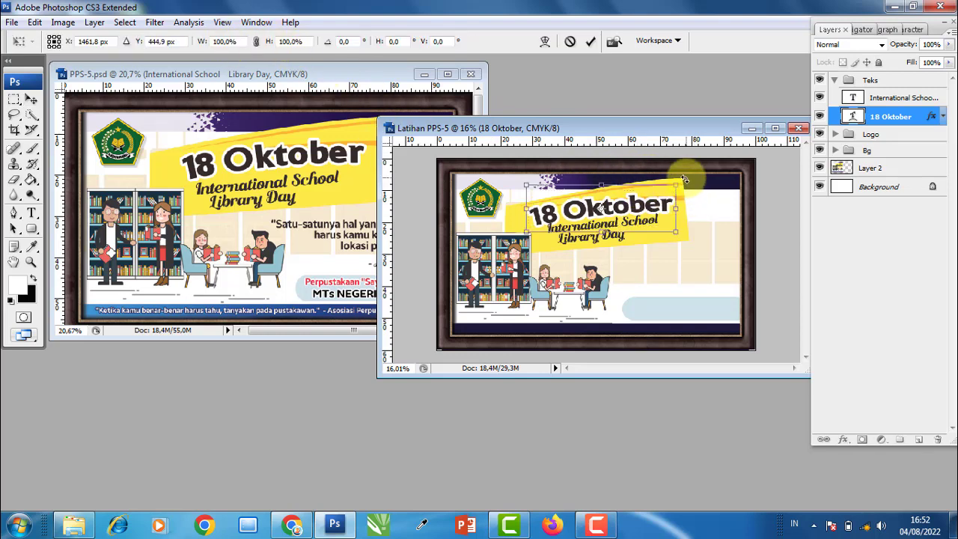
pyautogui.moveTo(682, 185); pyautogui.dragTo(602, 180)
pyautogui.press('Return')
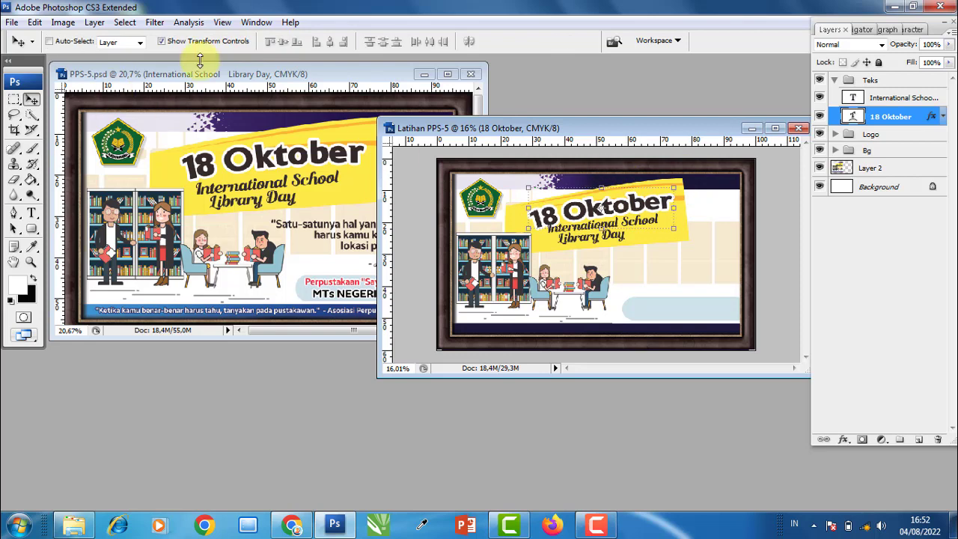
pyautogui.click(219, 43)
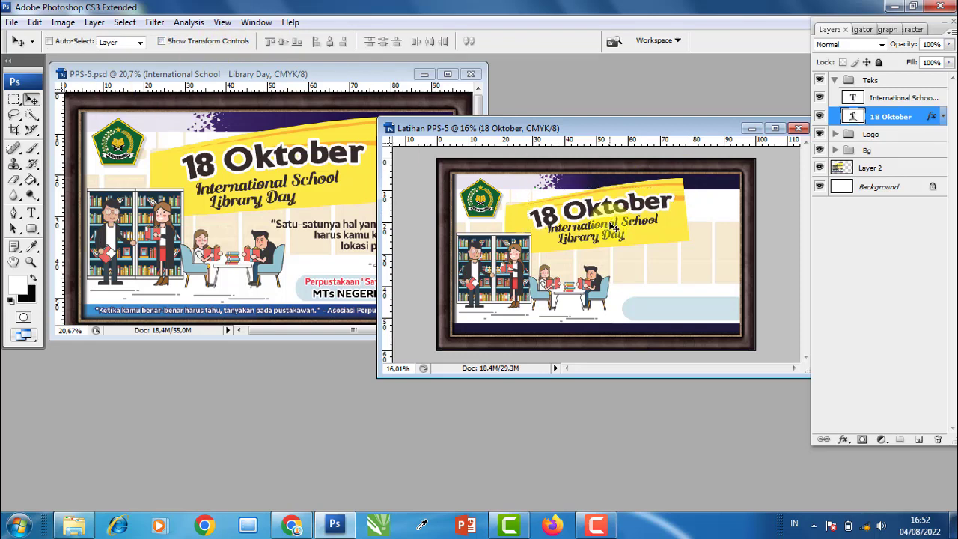
# - Move the International School Library Day text slightly down and to the right
pyautogui.rightClick(591, 219)
pyautogui.click(651, 246)
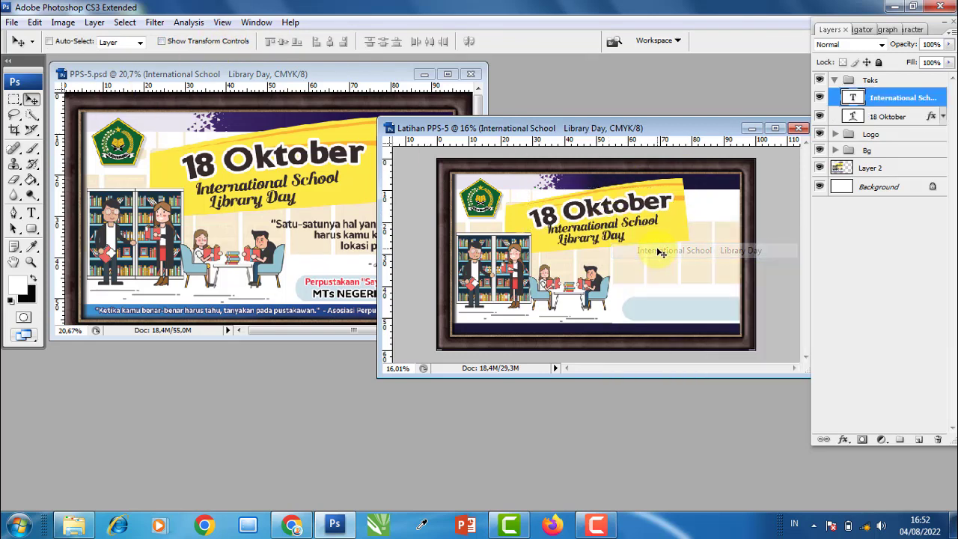
pyautogui.moveTo(662, 247); pyautogui.dragTo(660, 252)
pyautogui.hotkey('shift', 'Right')
pyautogui.hotkey('shift', 'Right')
pyautogui.hotkey('shift', 'Right')
pyautogui.hotkey('shift', 'Right')
pyautogui.hotkey('shift', 'Right')
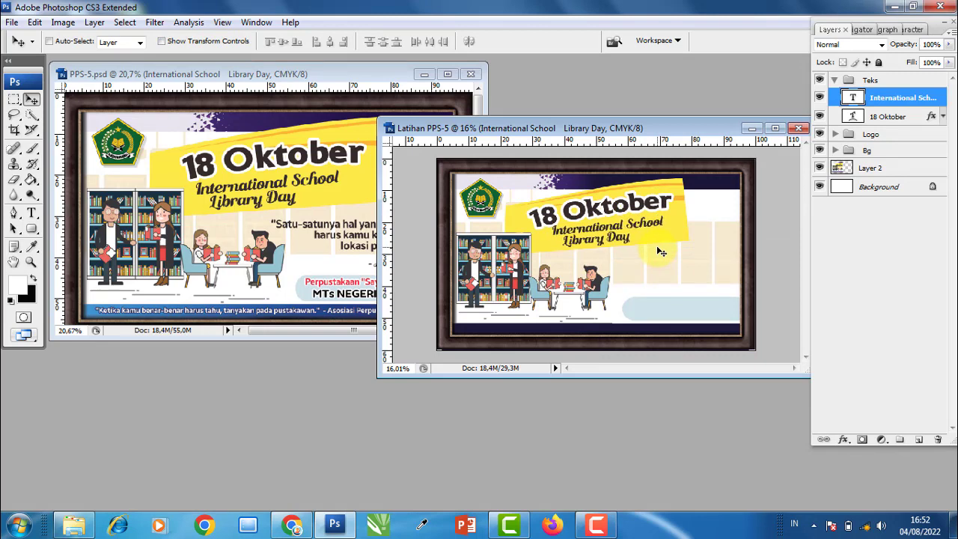
pyautogui.hotkey('shift', 'Right')
pyautogui.hotkey('shift', 'Right')
pyautogui.hotkey('shift', 'Right')
pyautogui.hotkey('shift', 'Right')
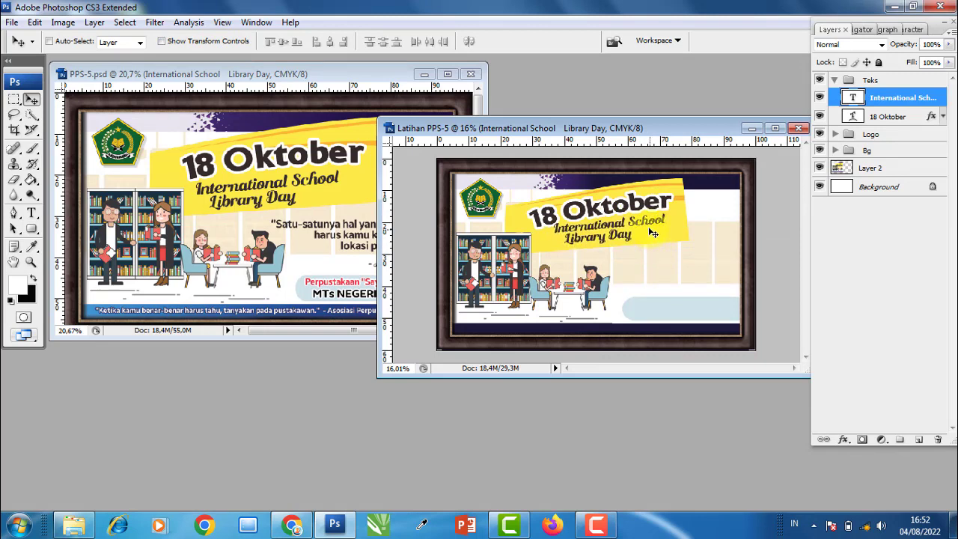
pyautogui.hotkey('shift', 'Right')
# - Select the 18 Oktober title and nudge it left
pyautogui.rightClick(602, 207)
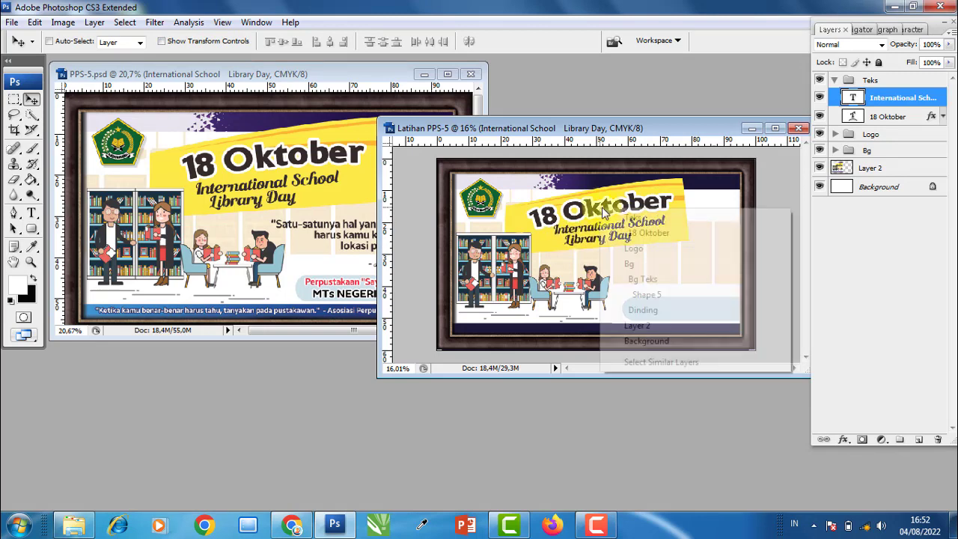
pyautogui.click(642, 236)
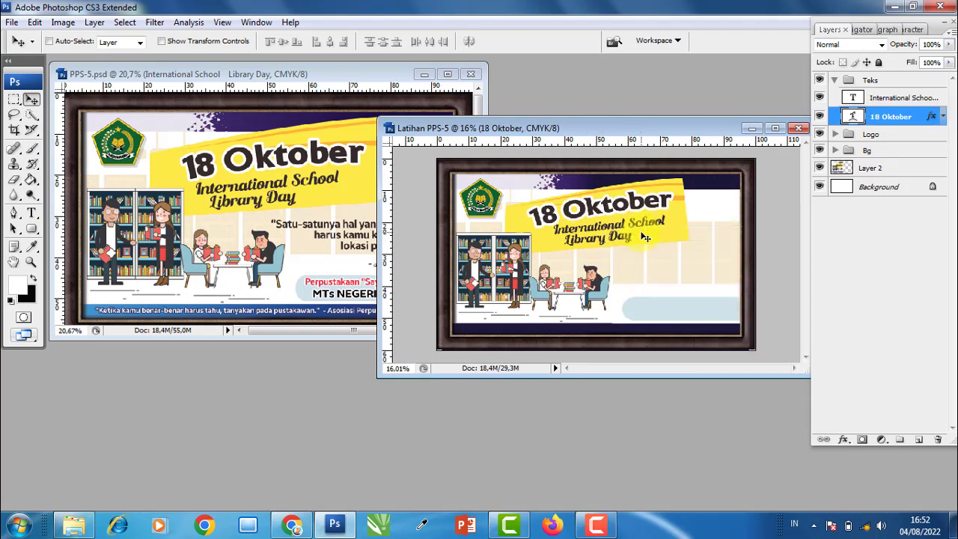
pyautogui.hotkey('shift', 'Left')
pyautogui.hotkey('shift', 'Left')
pyautogui.hotkey('shift', 'Left')
pyautogui.hotkey('shift', 'Left')
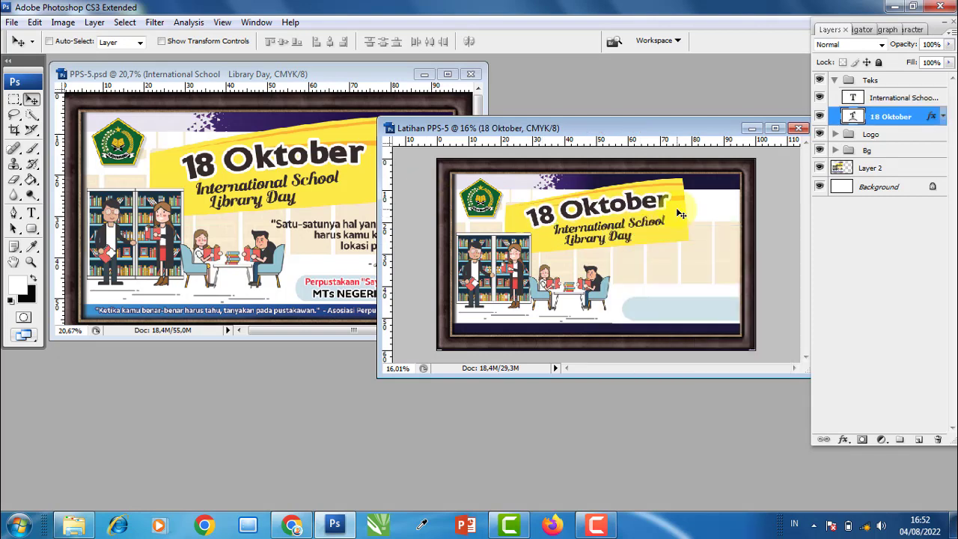
# - Copy the Satu-satunya quote from PPS-5 into Latihan PPS-5
pyautogui.rightClick(338, 235)
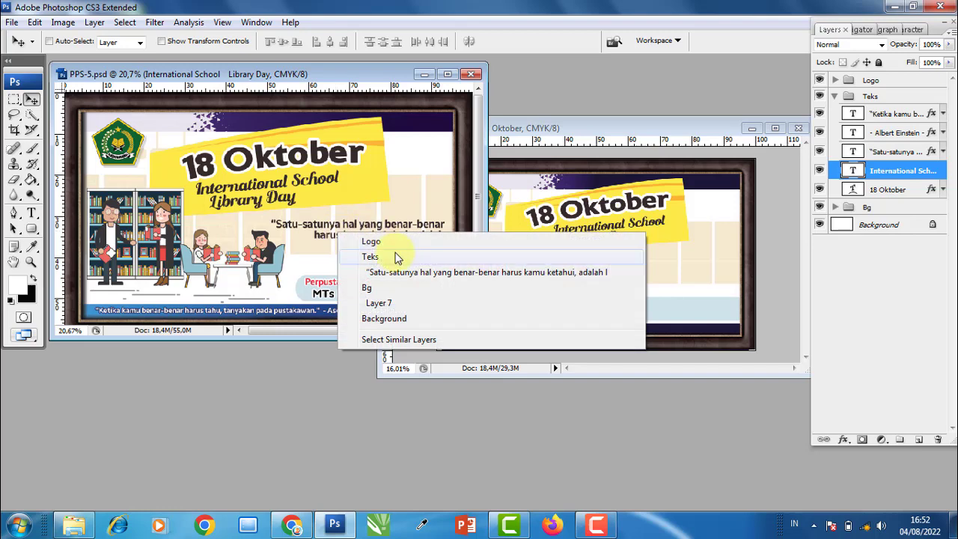
pyautogui.click(404, 271)
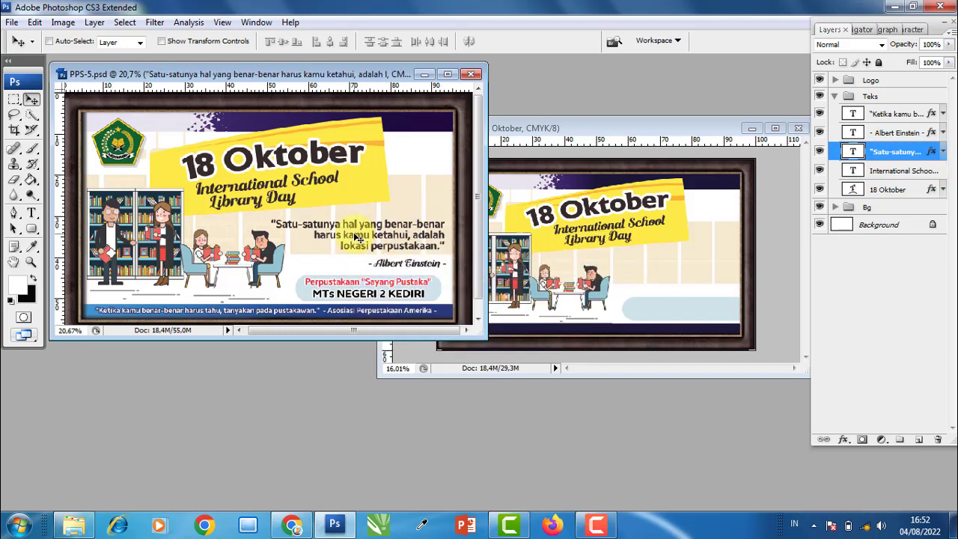
pyautogui.moveTo(357, 238)
pyautogui.mouseDown()
pyautogui.moveTo(673, 288)
pyautogui.moveTo(664, 263)
pyautogui.moveTo(711, 274)
pyautogui.mouseUp()
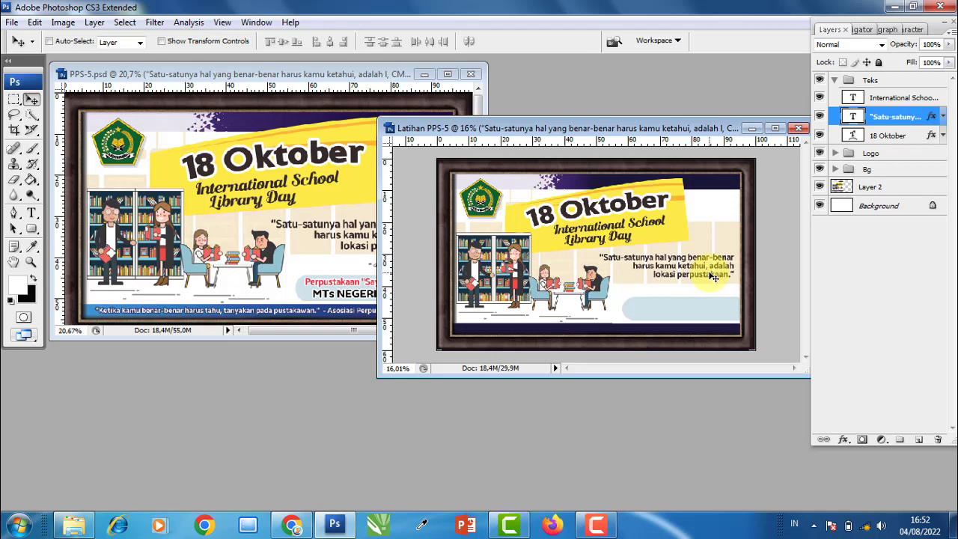
# - Copy the Perpustakaan "Sayang Pustaka" and MTs NEGERI 2 KEDIRI lines into Latihan PPS-5
pyautogui.rightClick(347, 281)
pyautogui.click(422, 308)
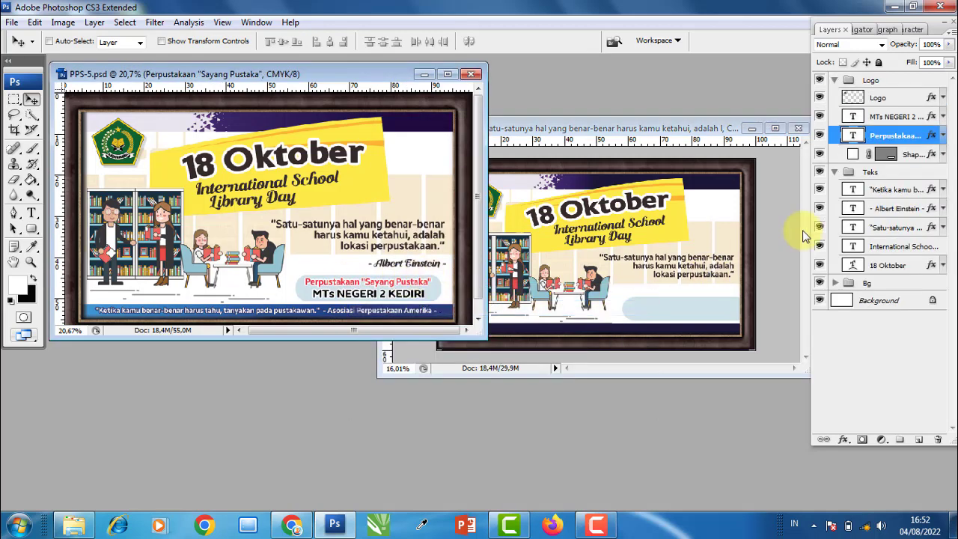
pyautogui.keyDown('shift'); pyautogui.click(896, 117); pyautogui.keyUp('shift')
pyautogui.moveTo(367, 288); pyautogui.dragTo(684, 314)
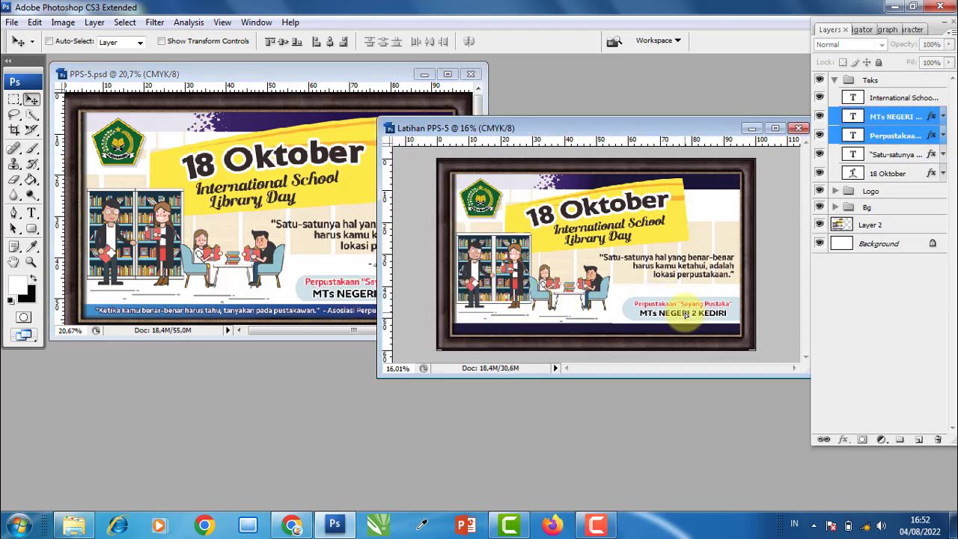
pyautogui.click(706, 278)
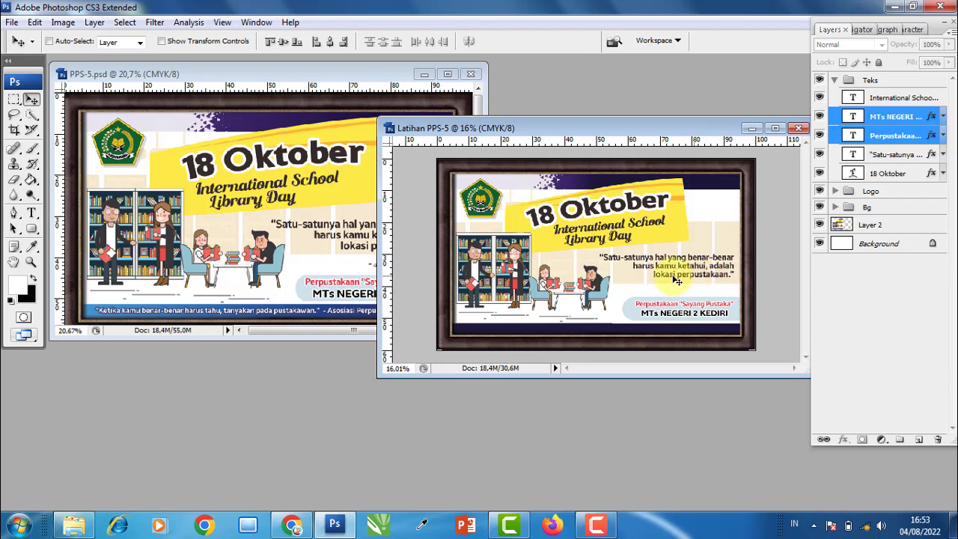
# - Copy the Ketika kamu quote line into Latihan PPS-5 and nudge it up and left
pyautogui.rightClick(294, 313)
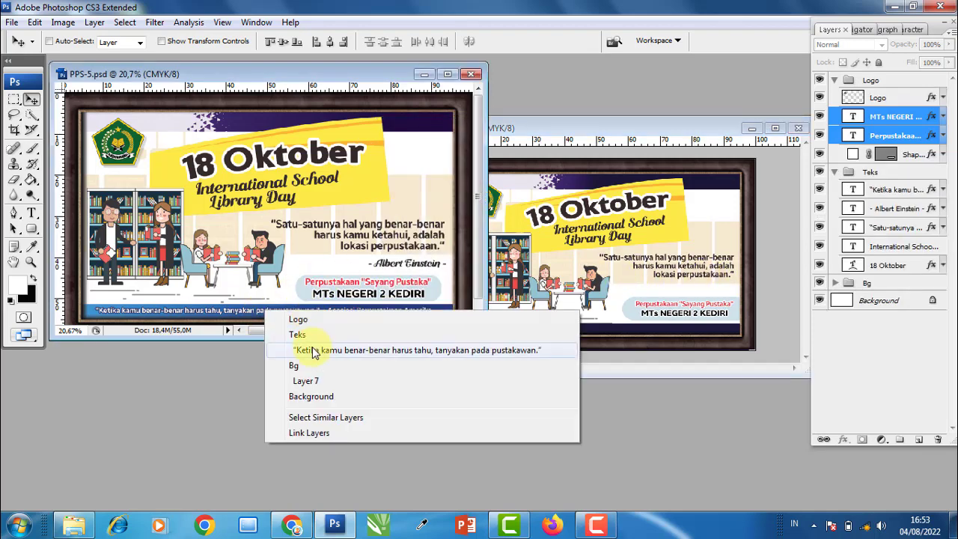
pyautogui.click(321, 350)
pyautogui.moveTo(278, 315)
pyautogui.mouseDown()
pyautogui.moveTo(587, 351)
pyautogui.moveTo(587, 332)
pyautogui.moveTo(557, 333)
pyautogui.mouseUp()
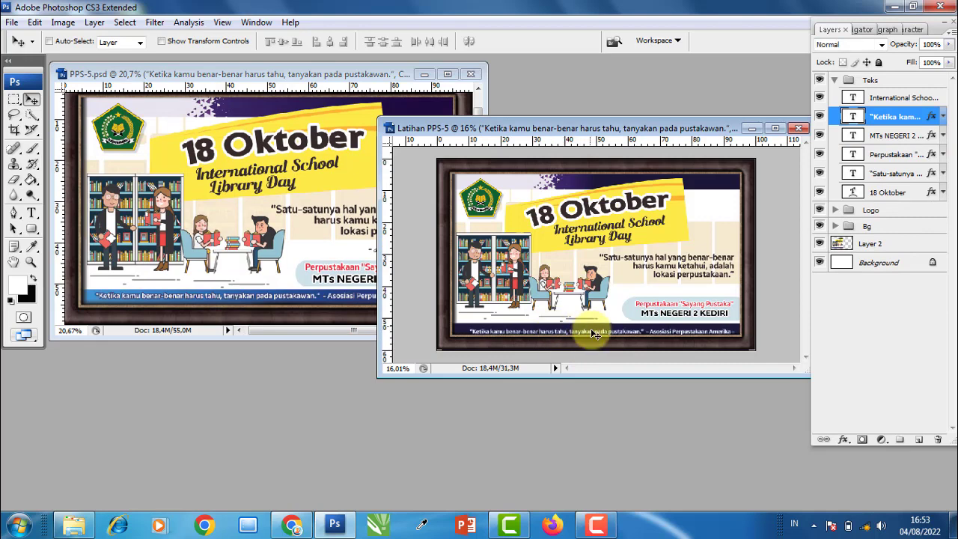
pyautogui.hotkey('shift', 'Up')
pyautogui.hotkey('shift', 'Up')
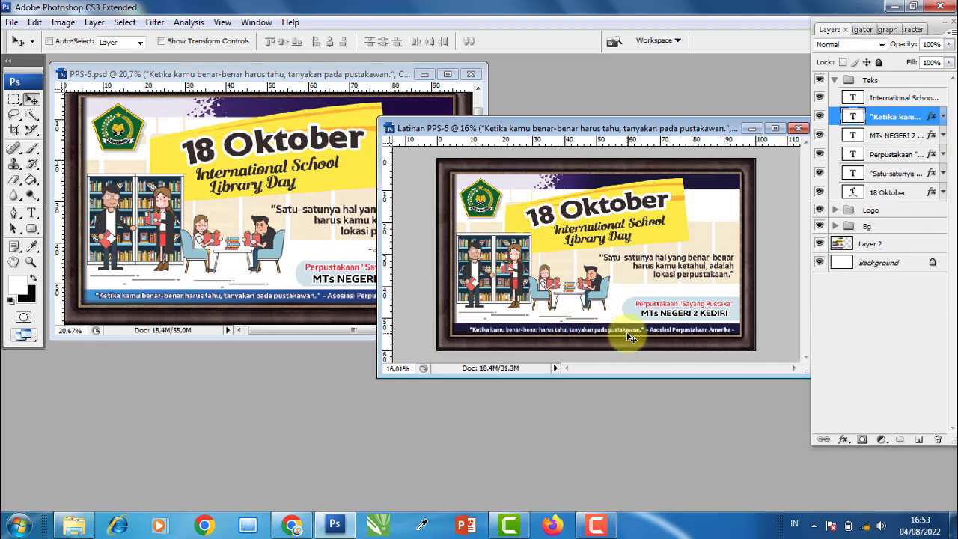
pyautogui.hotkey('shift', 'Left')
pyautogui.hotkey('shift', 'Left')
pyautogui.hotkey('shift', 'Left')
pyautogui.hotkey('shift', 'Left')
pyautogui.hotkey('shift', 'Left')
pyautogui.hotkey('shift', 'Left')
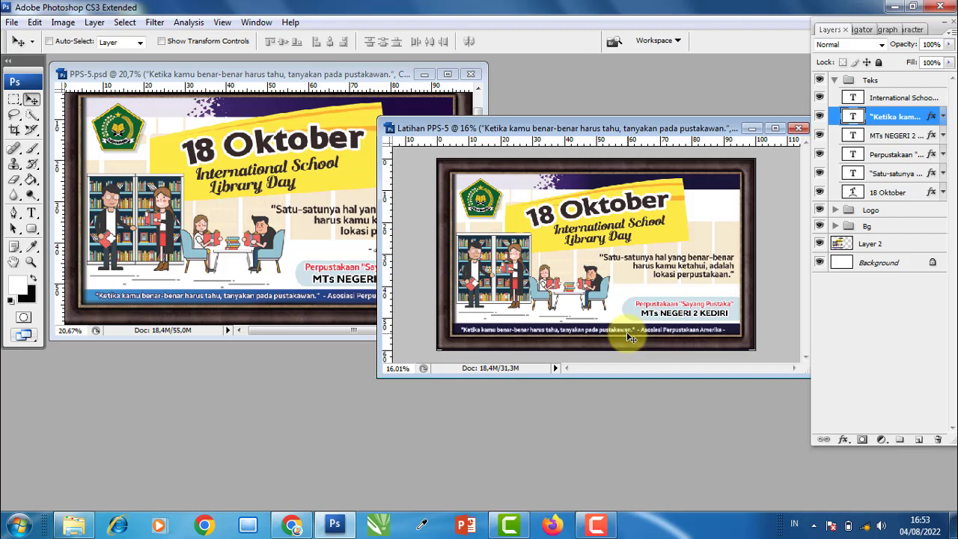
pyautogui.press('Up')
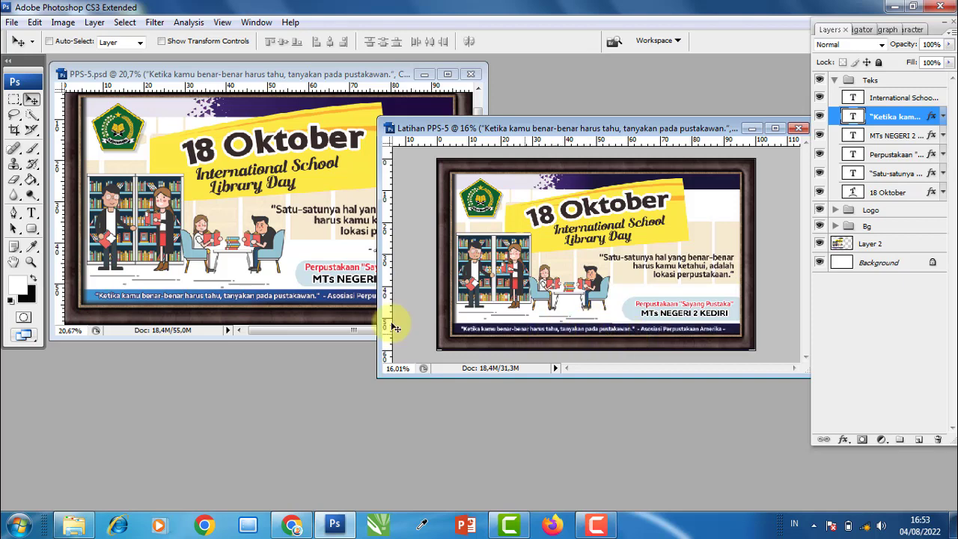
# - Collapse Teks, expand the Bg group and select its top shape layer
pyautogui.click(835, 80)
pyautogui.click(835, 112)
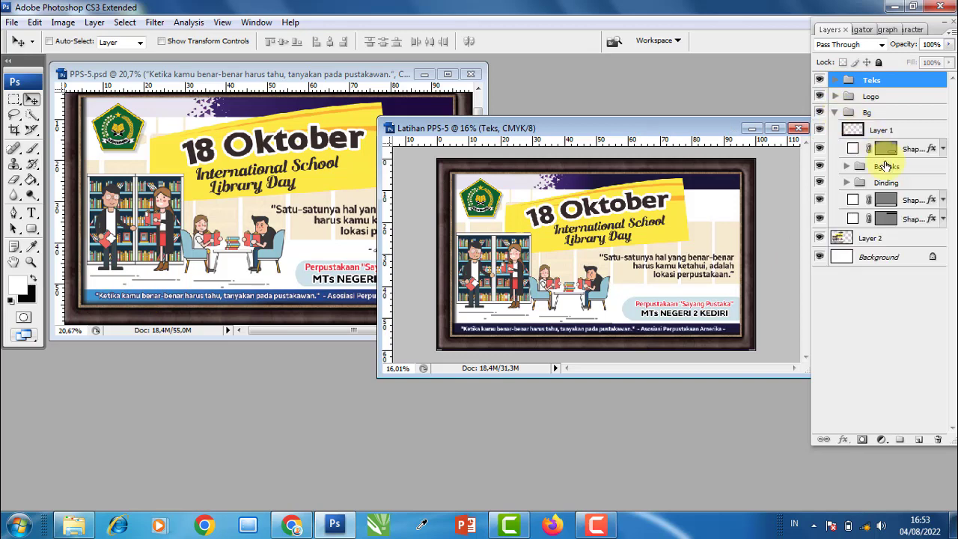
pyautogui.click(911, 149)
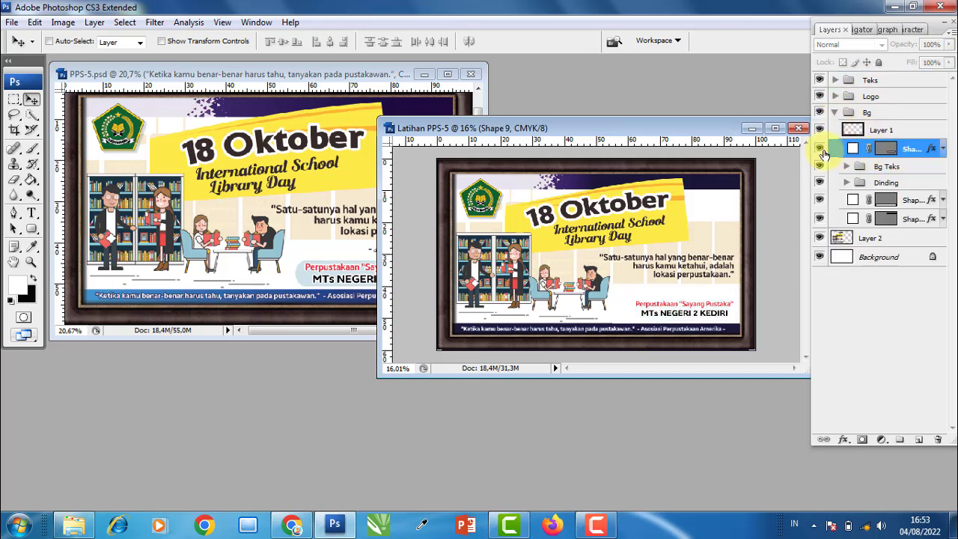
# - On the footer bar shape layer, replace the solid colour overlay with a 180° gradient overlay
pyautogui.click(820, 201)
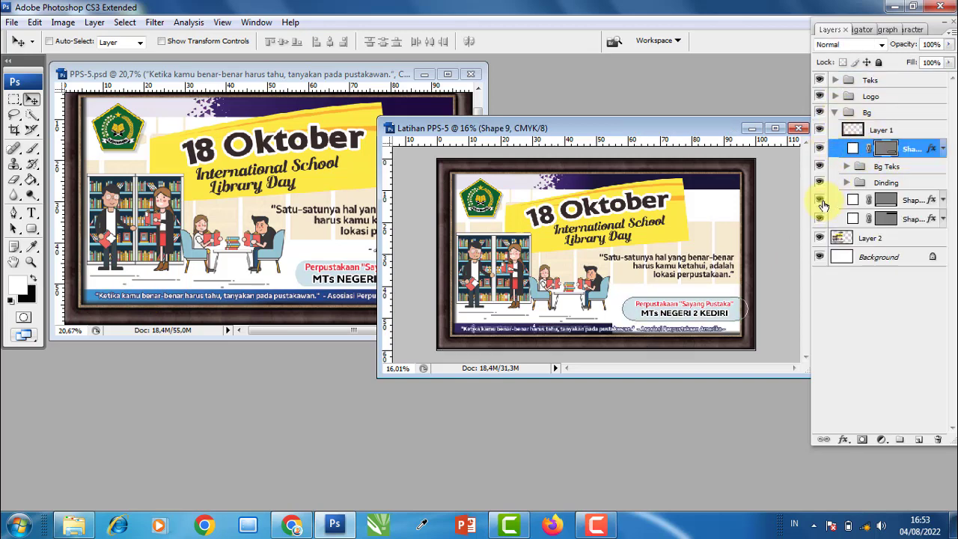
pyautogui.click(919, 200)
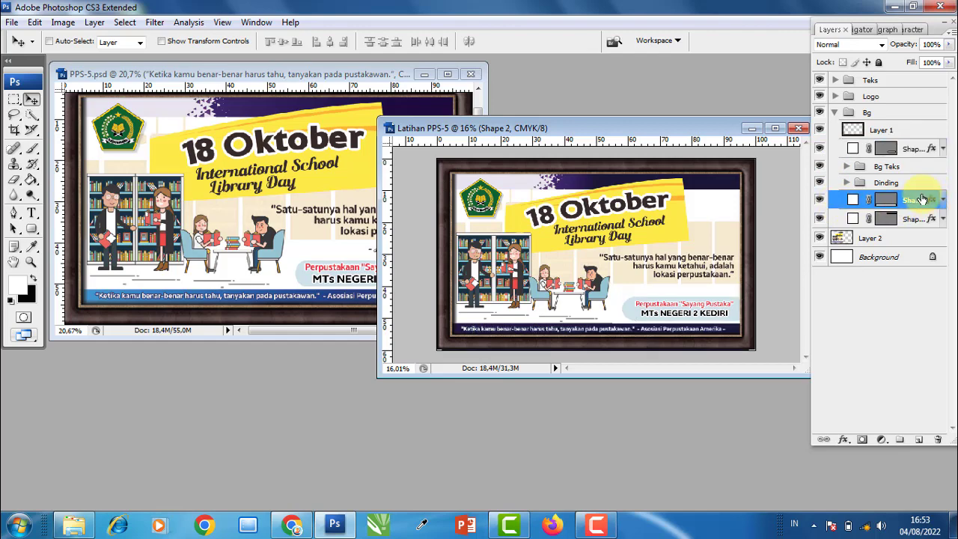
pyautogui.doubleClick(922, 199)
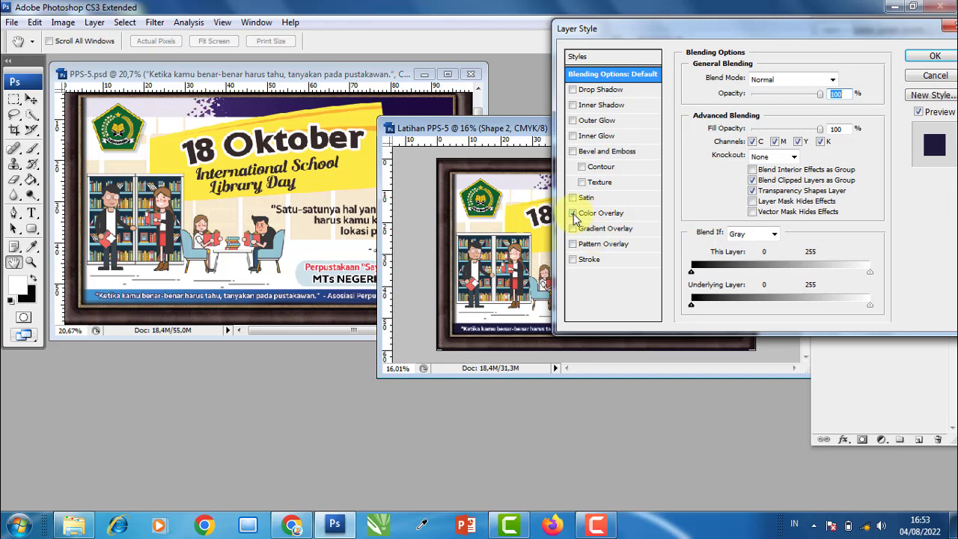
pyautogui.click(573, 214)
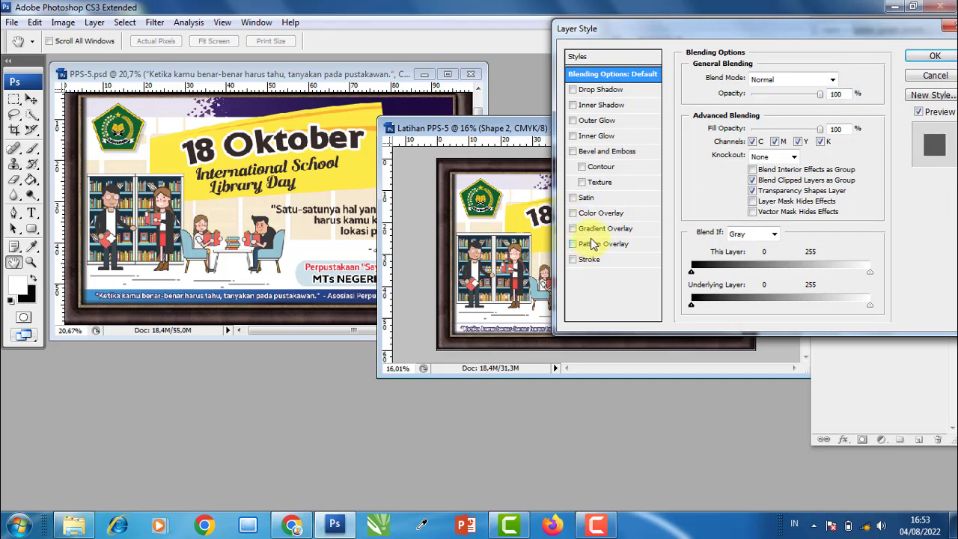
pyautogui.click(602, 228)
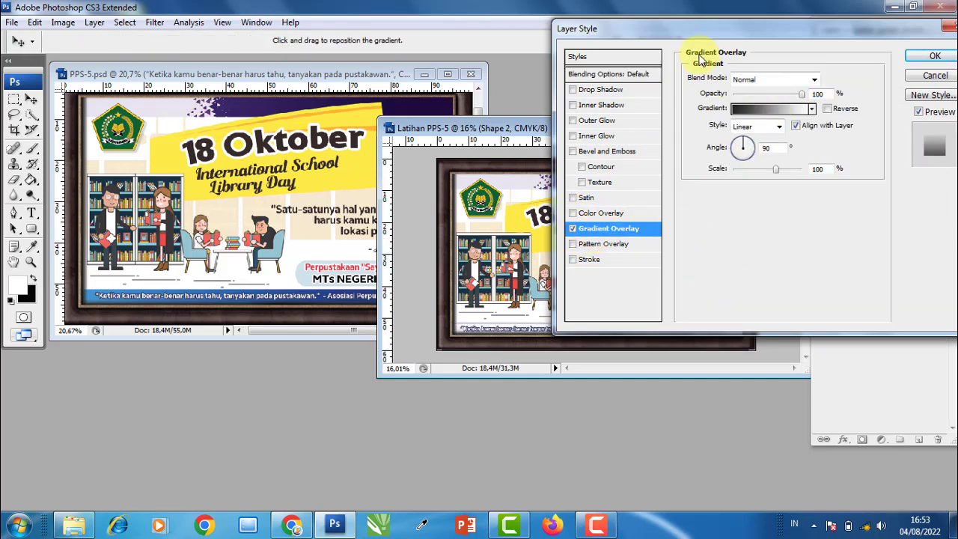
pyautogui.moveTo(680, 29); pyautogui.dragTo(769, 28)
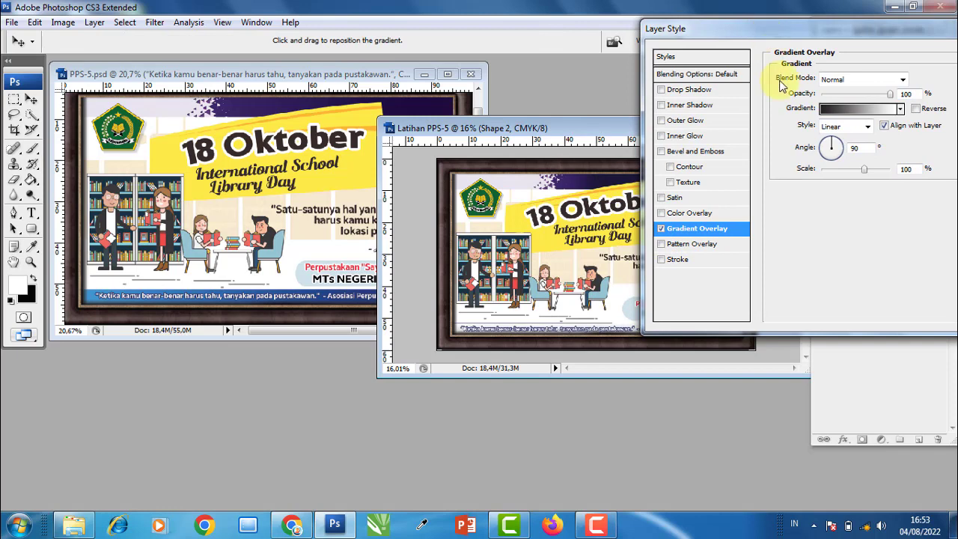
pyautogui.click(827, 150)
# - Set the gradient's left stop to dark blue sampled from the poster
pyautogui.click(859, 110)
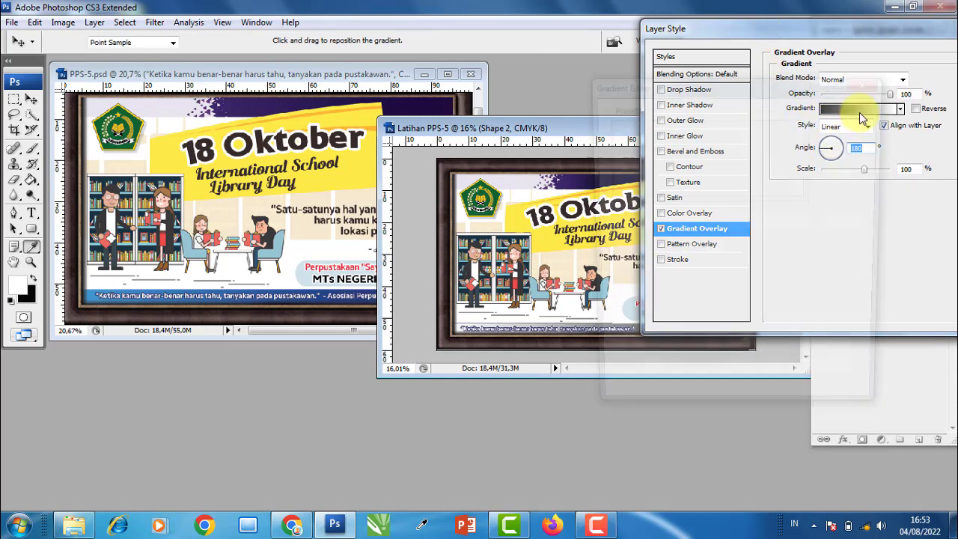
pyautogui.click(607, 322)
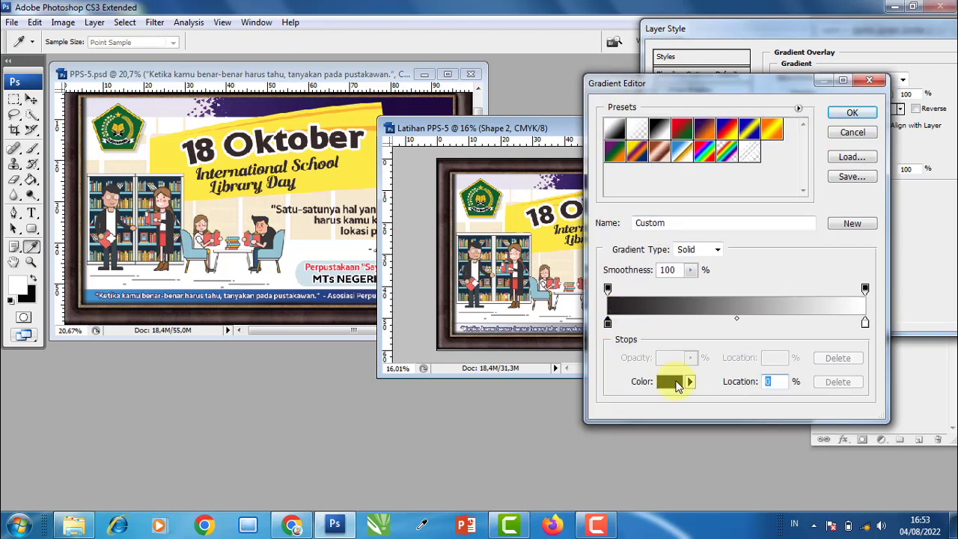
pyautogui.click(673, 382)
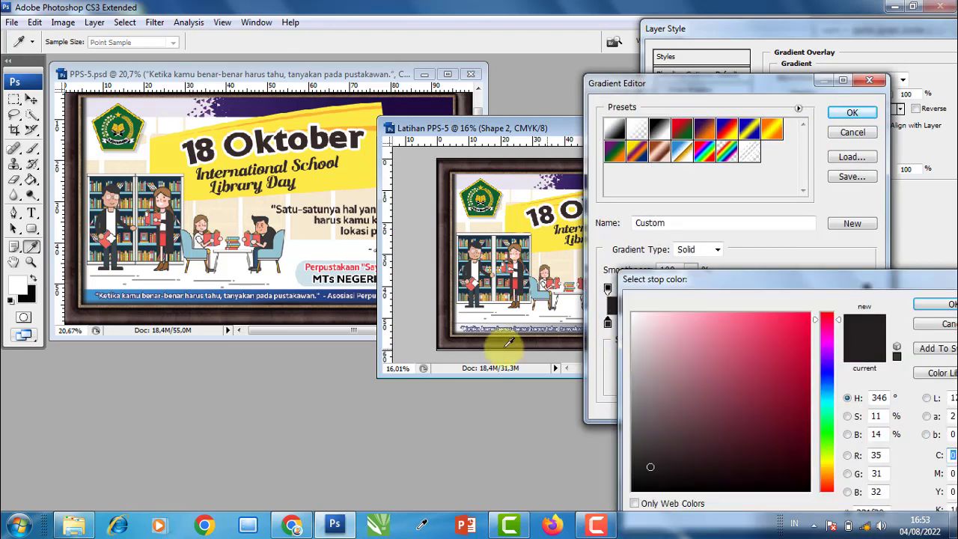
pyautogui.click(363, 290)
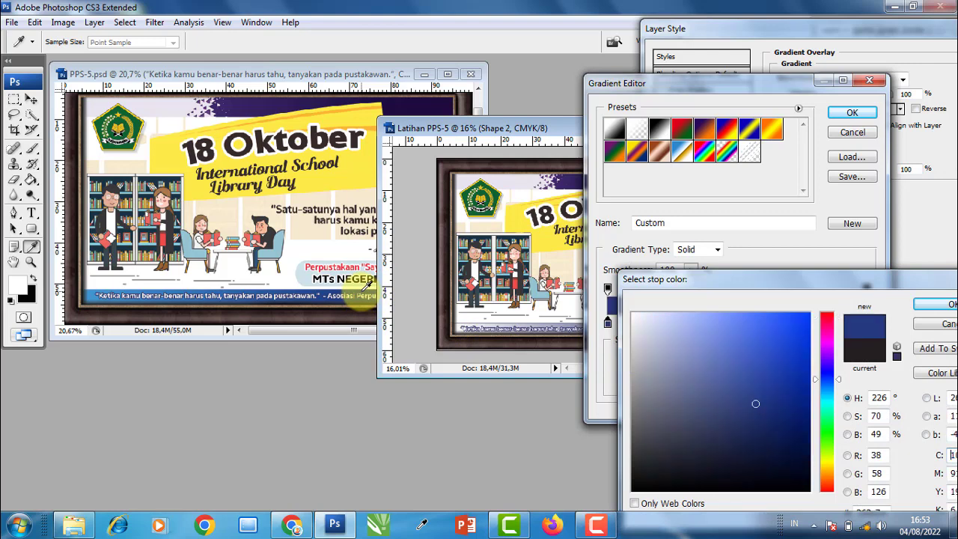
pyautogui.click(935, 303)
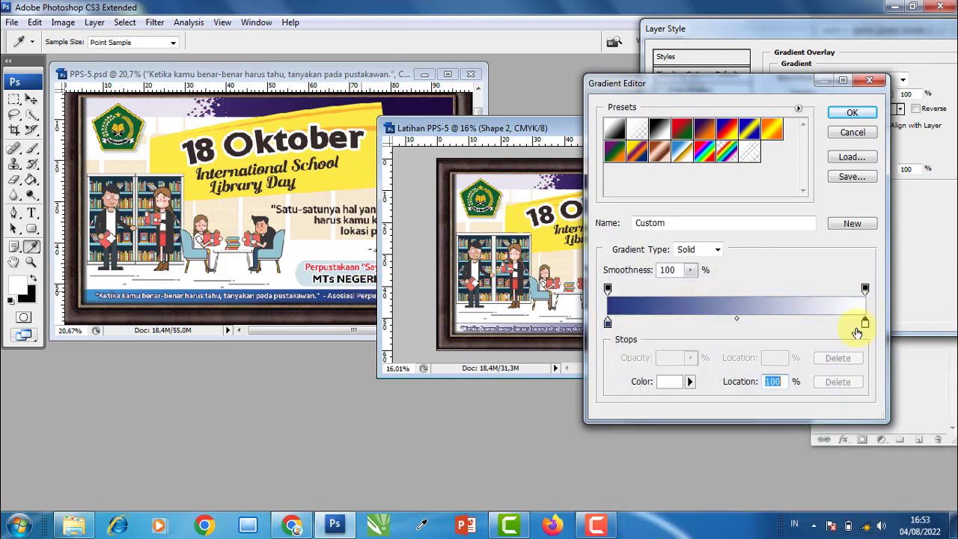
# - Set the right stop to light blue sampled from PPS-5's footer and apply the gradient overlay
pyautogui.click(670, 384)
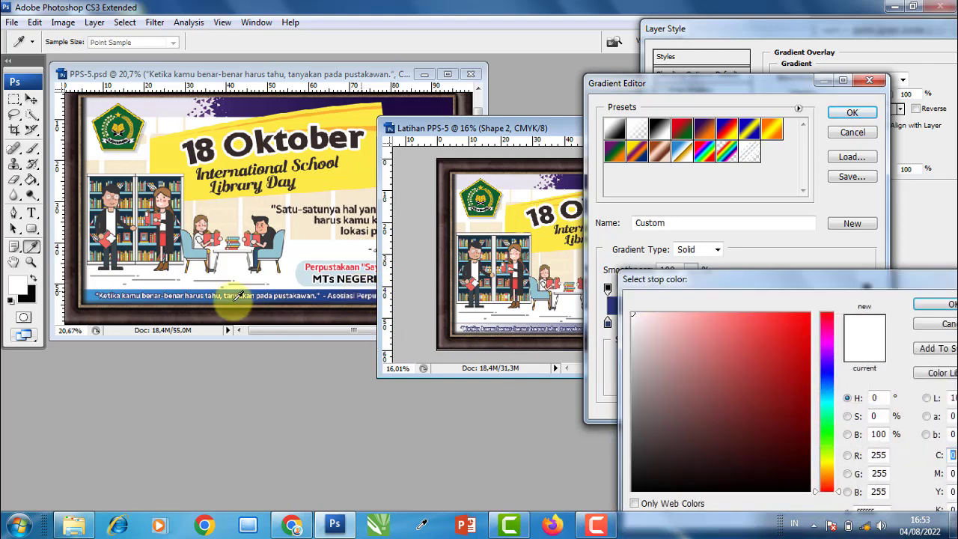
pyautogui.click(96, 291)
pyautogui.click(948, 305)
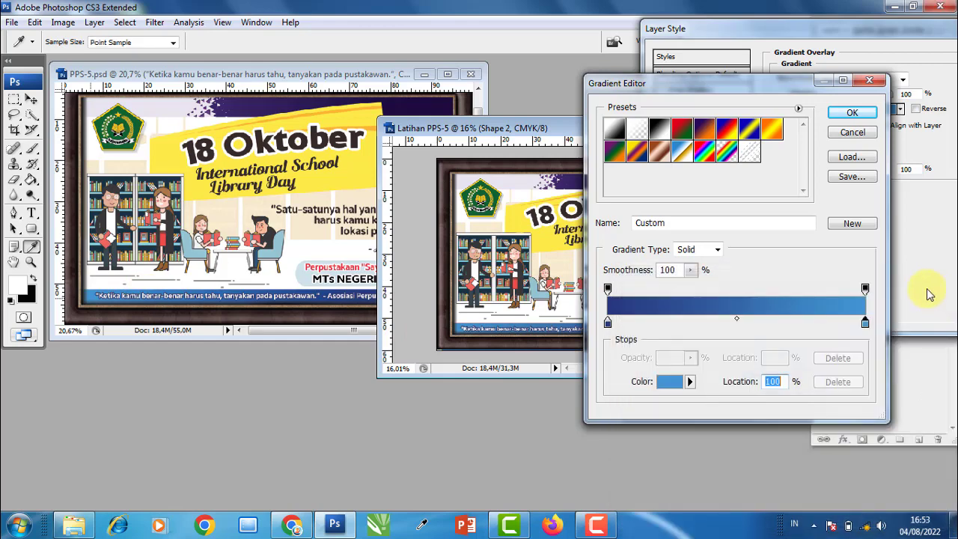
pyautogui.click(853, 114)
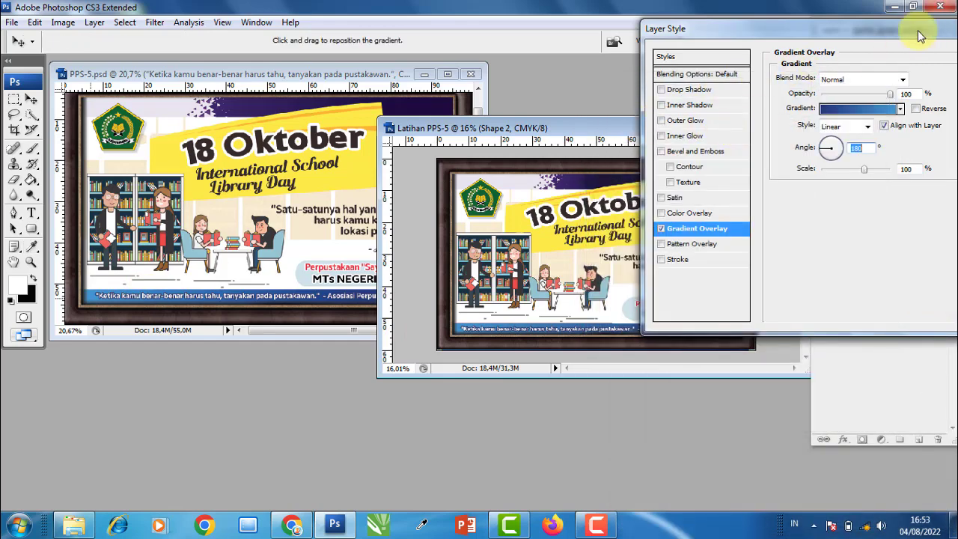
pyautogui.moveTo(920, 30); pyautogui.dragTo(787, 48)
pyautogui.click(879, 80)
pyautogui.moveTo(576, 128)
pyautogui.mouseDown()
pyautogui.moveTo(687, 119)
pyautogui.moveTo(575, 215)
pyautogui.moveTo(576, 233)
pyautogui.mouseUp()
pyautogui.hotkey('ctrl', '0')
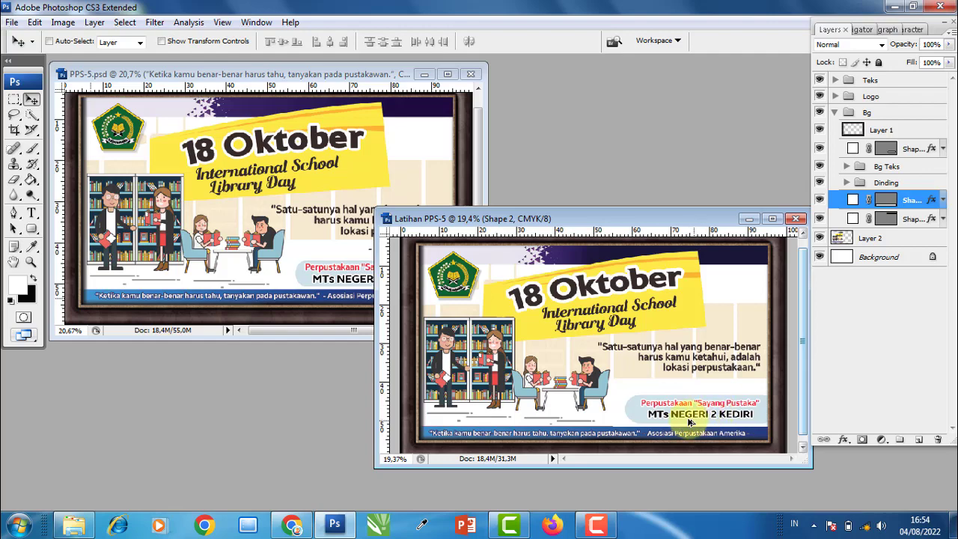
# - In full-screen view, select Layer 1 in the Bg group and run Free Transform twice without changes
pyautogui.scroll(1, 689, 421)
pyautogui.scroll(-1, 681, 416)
pyautogui.scroll(-1, 696, 314)
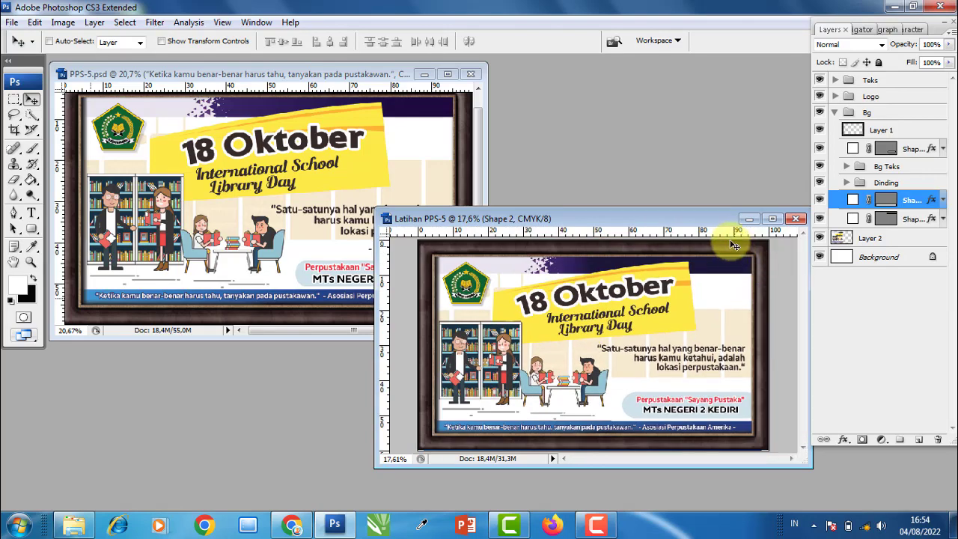
pyautogui.press('f')
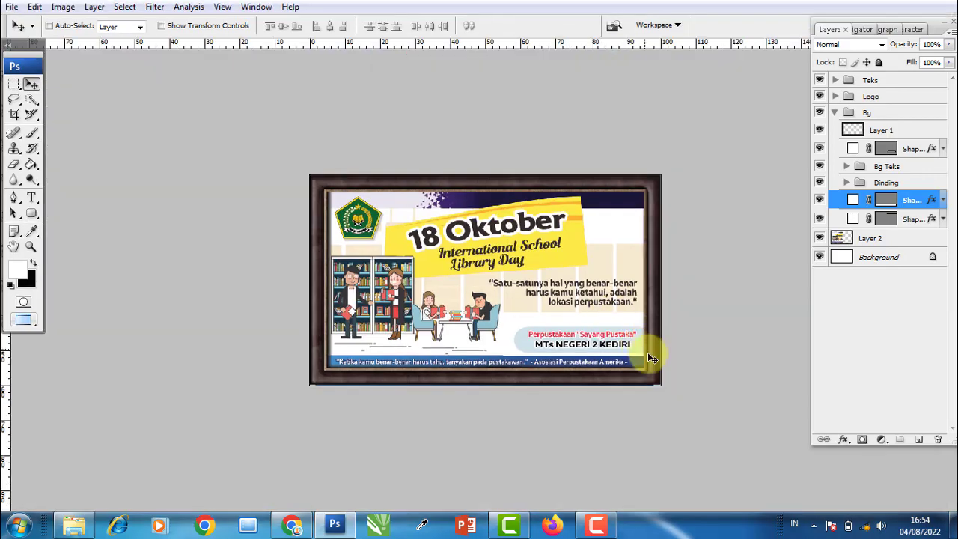
pyautogui.scroll(1, 662, 359)
pyautogui.scroll(1, 681, 344)
pyautogui.scroll(1, 689, 333)
pyautogui.click(894, 131)
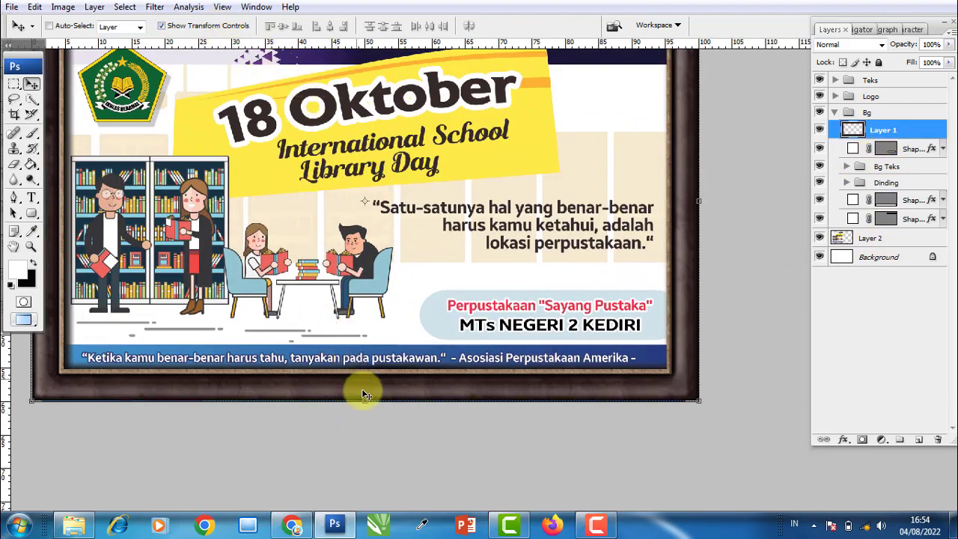
pyautogui.hotkey('ctrl', 't')
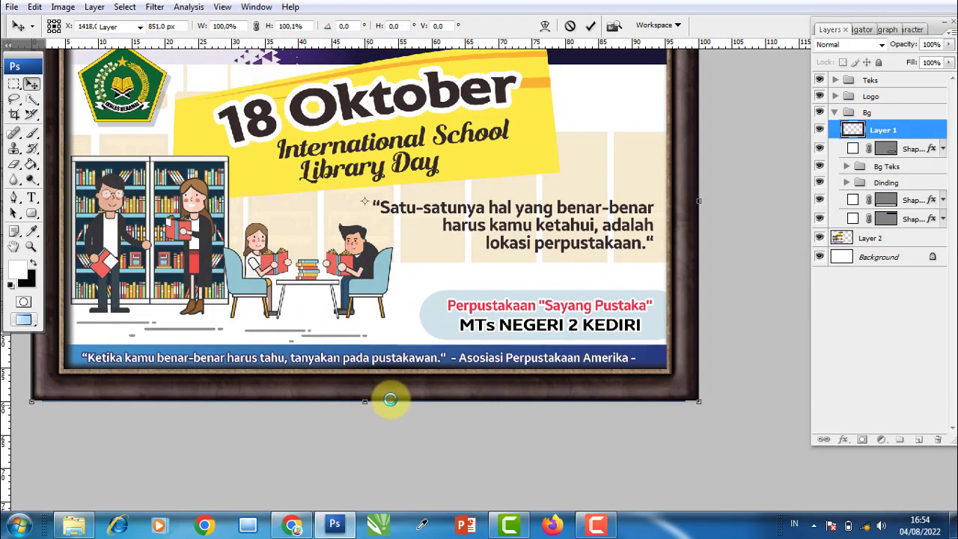
pyautogui.press('Return')
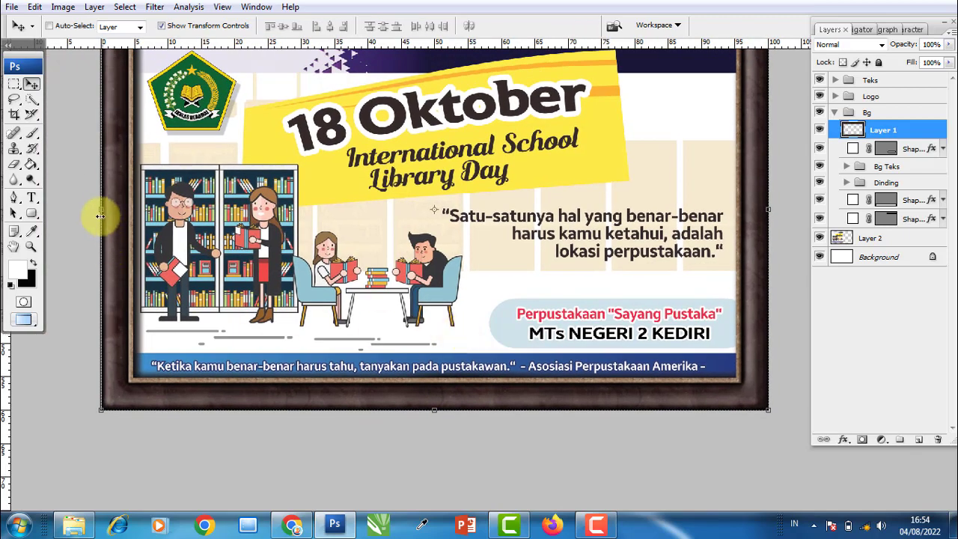
pyautogui.hotkey('ctrl', 't')
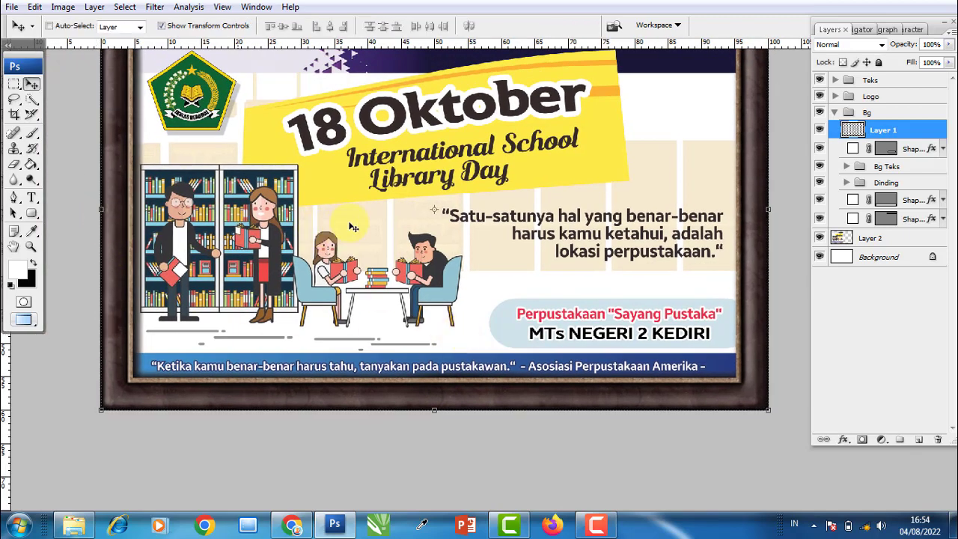
pyautogui.press('Return')
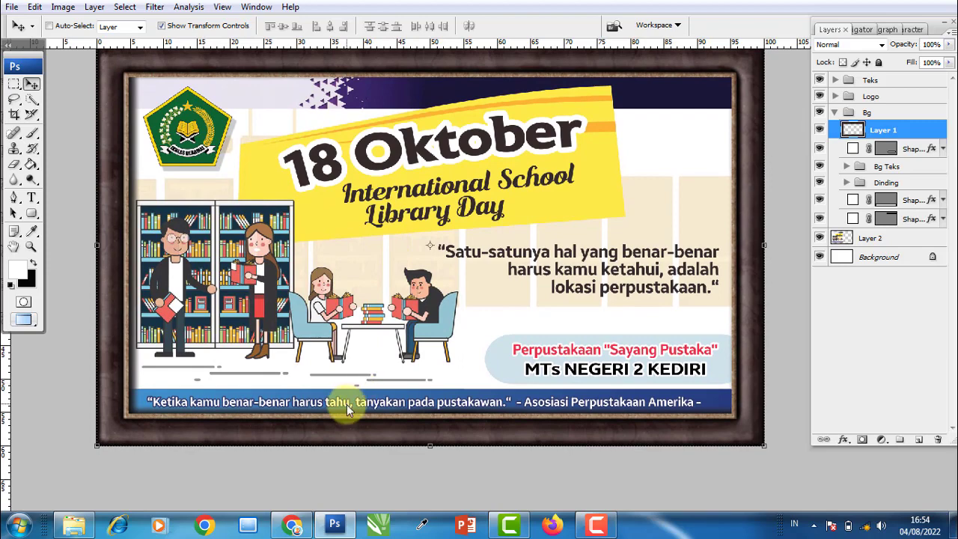
# - Nudge the footer quote text layer up one step, then return to standard screen mode
pyautogui.rightClick(353, 404)
pyautogui.click(422, 266)
pyautogui.press('Up')
pyautogui.press('Up')
pyautogui.press('Up')
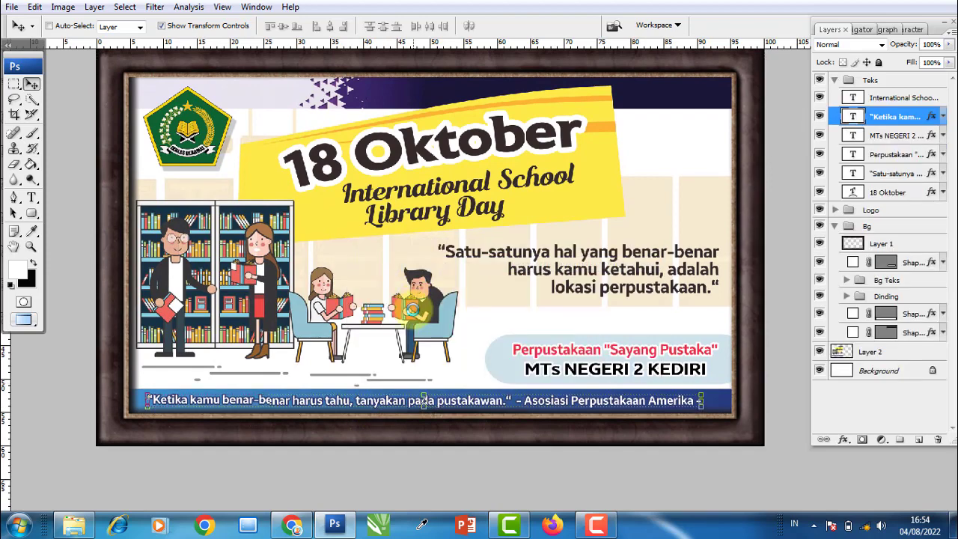
pyautogui.click(201, 26)
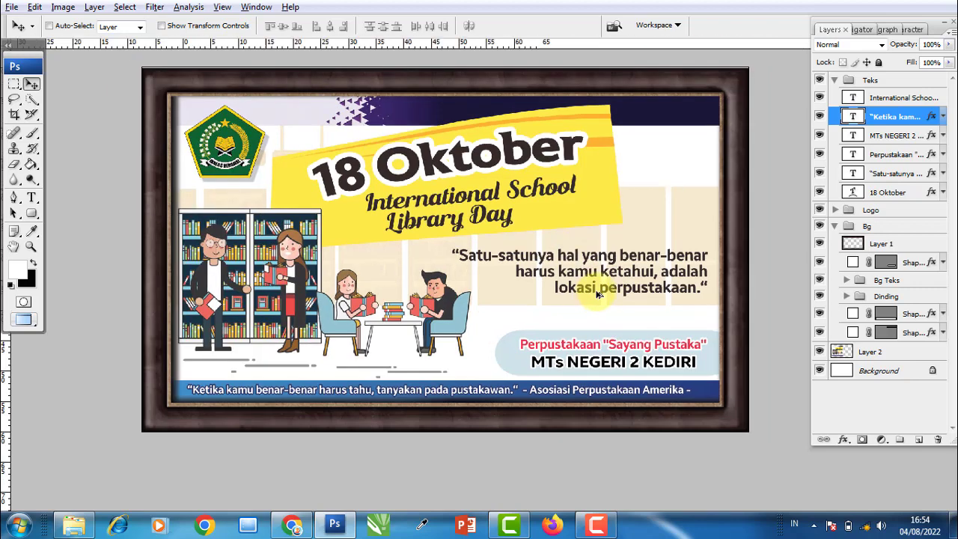
pyautogui.scroll(-2, 641, 295)
pyautogui.scroll(1, 672, 120)
pyautogui.scroll(1, 671, 116)
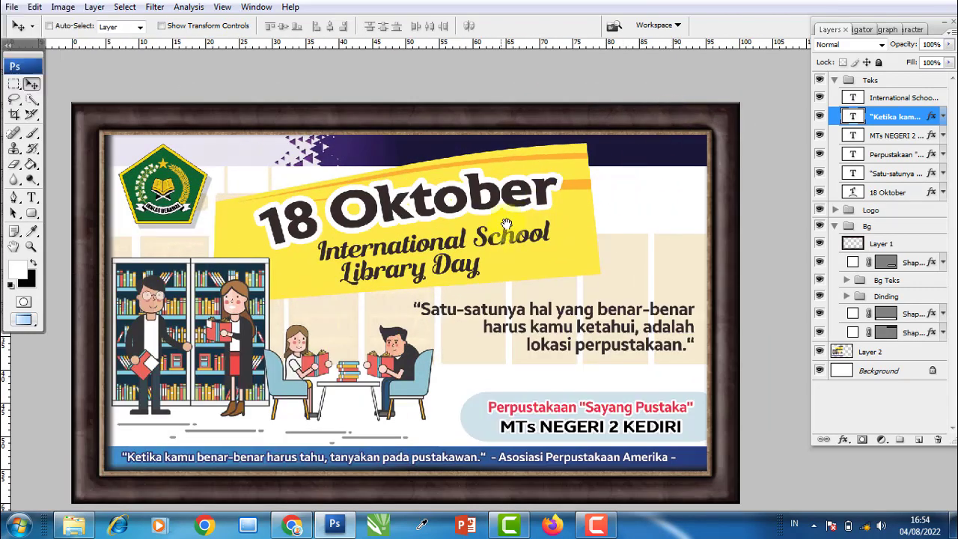
pyautogui.moveTo(503, 234); pyautogui.dragTo(513, 213)
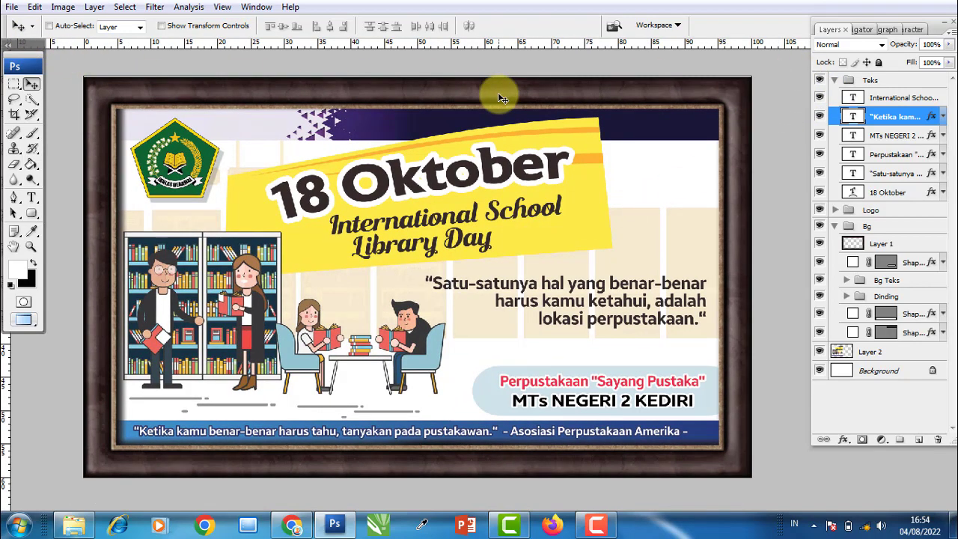
pyautogui.press('f')
pyautogui.press('f')
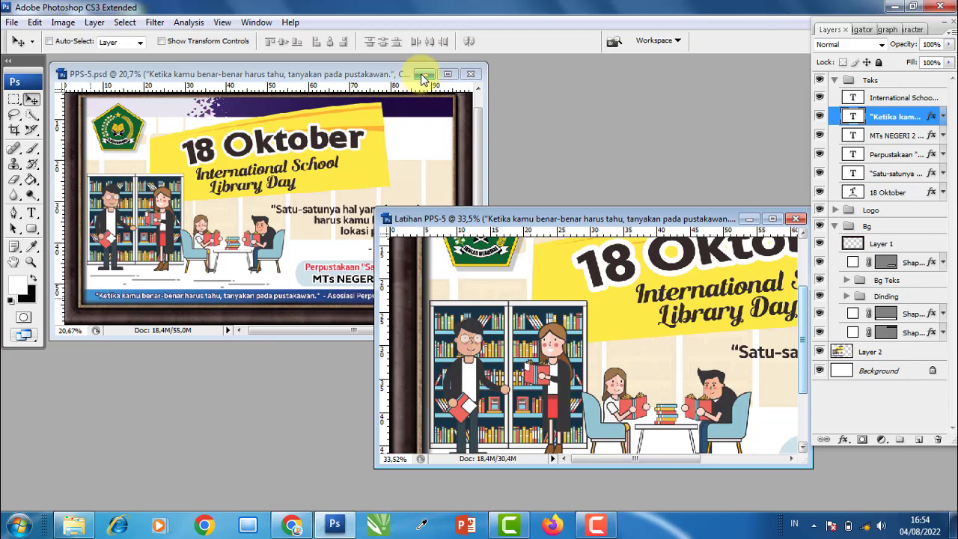
# - Minimize the original PPS-5 and show Latihan PPS-5 in full-screen view
pyautogui.click(423, 75)
pyautogui.moveTo(570, 221); pyautogui.dragTo(383, 137)
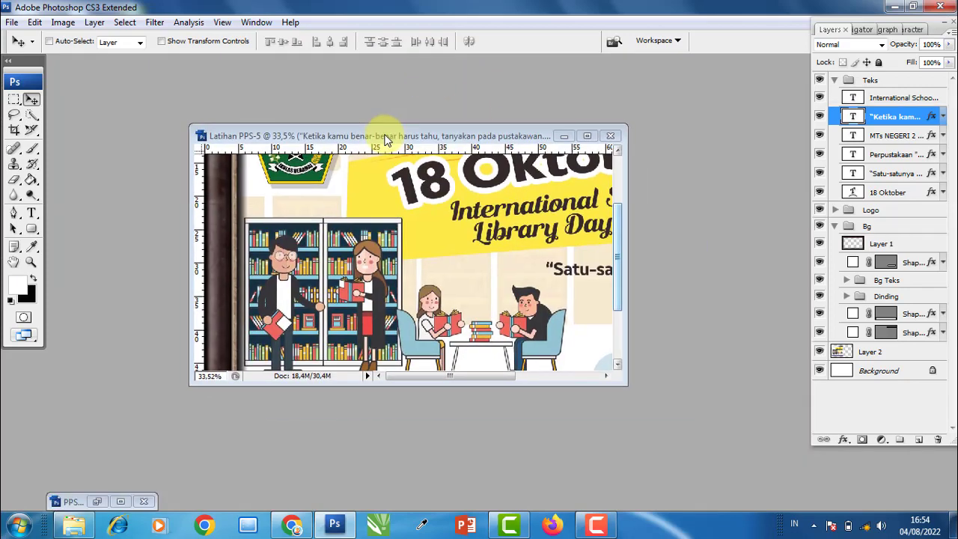
pyautogui.scroll(-1, 464, 256)
pyautogui.scroll(-1, 486, 239)
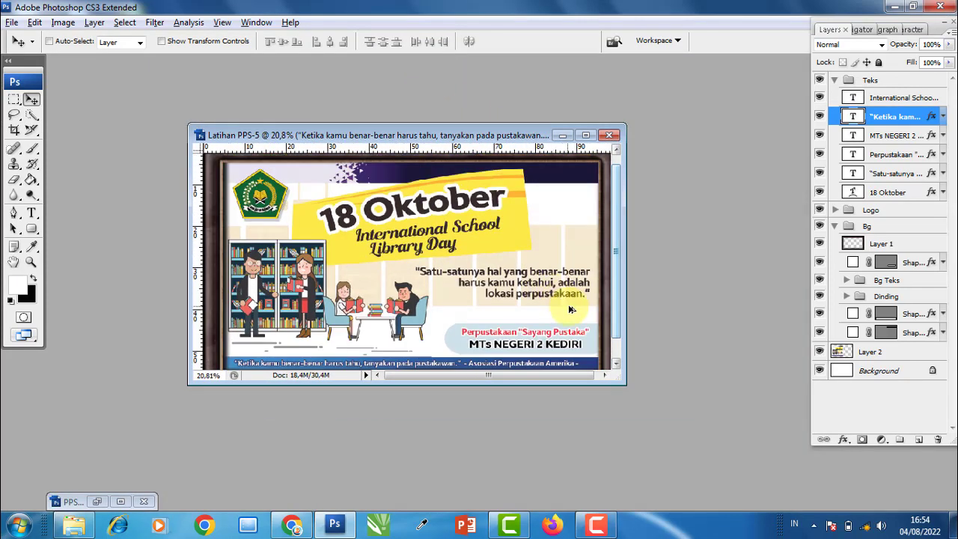
pyautogui.press('f')
pyautogui.press('f')
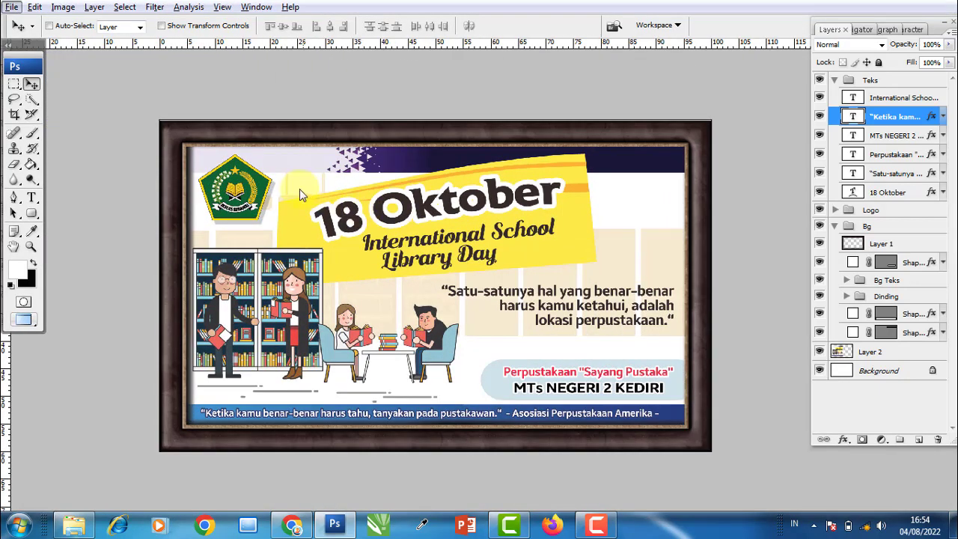
# - Save the poster as Latihan PPS-5 in Photoshop format on the Desktop, then show Image > Mode
pyautogui.click(9, 7)
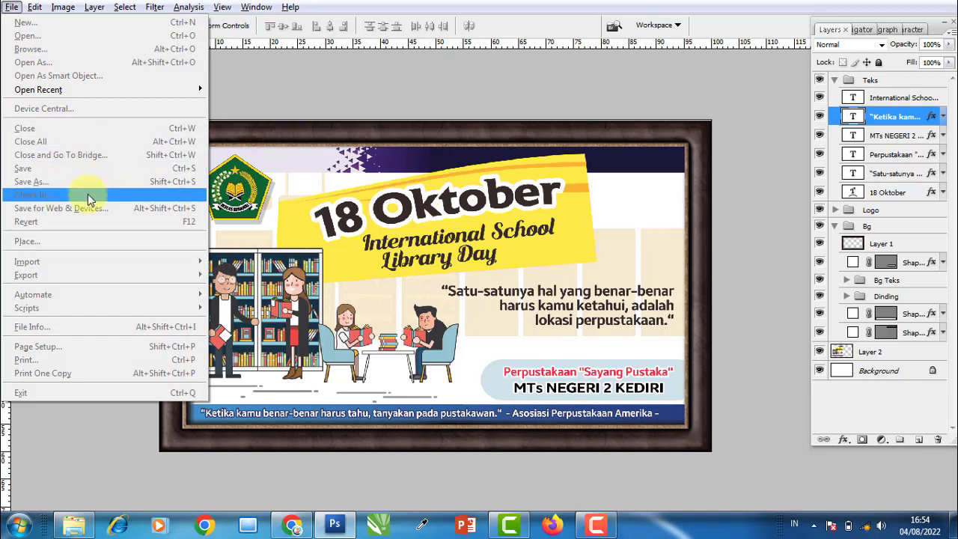
pyautogui.click(326, 167)
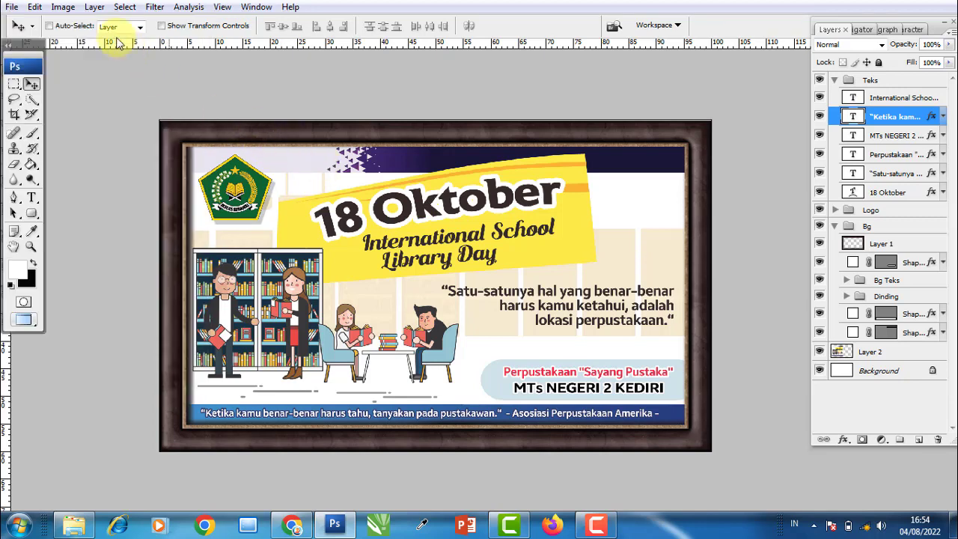
pyautogui.click(11, 8)
pyautogui.click(54, 181)
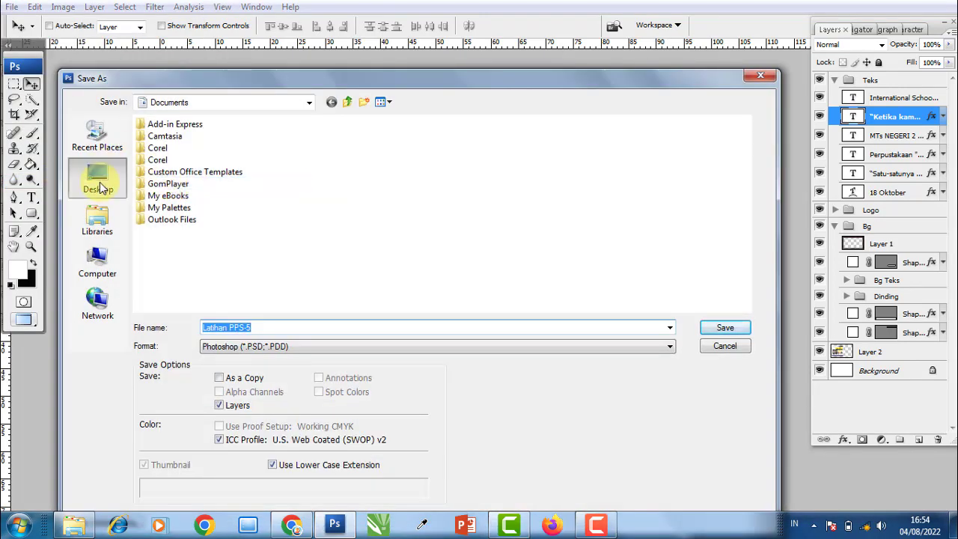
pyautogui.click(101, 187)
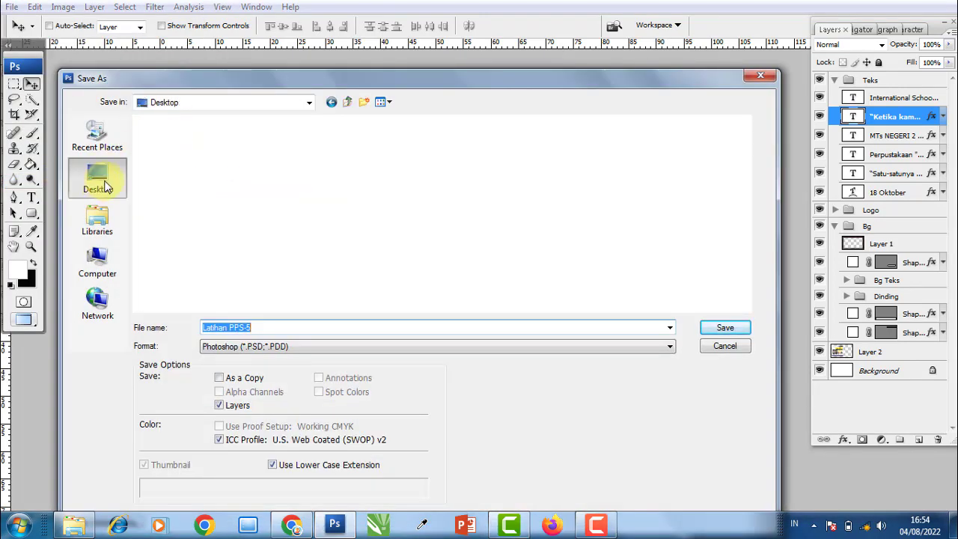
pyautogui.click(724, 332)
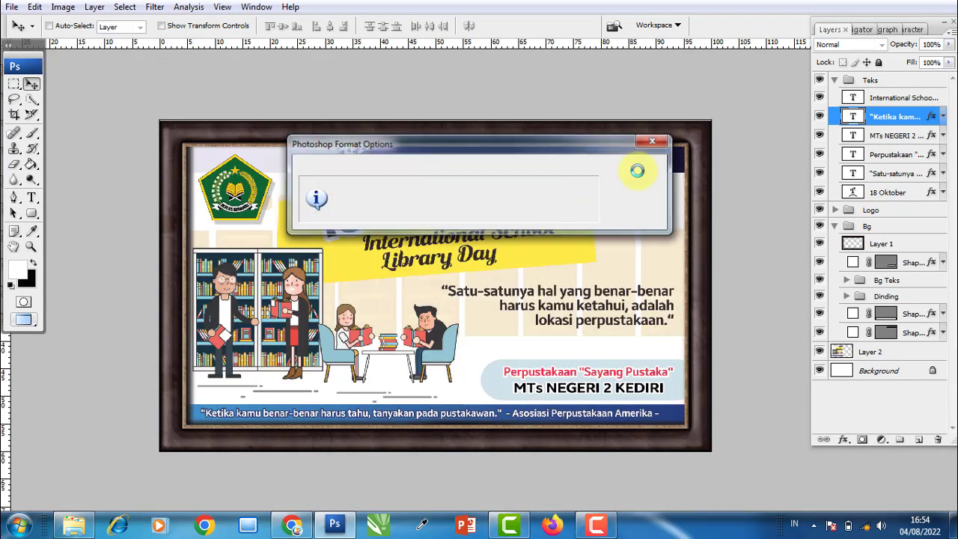
pyautogui.press('Return')
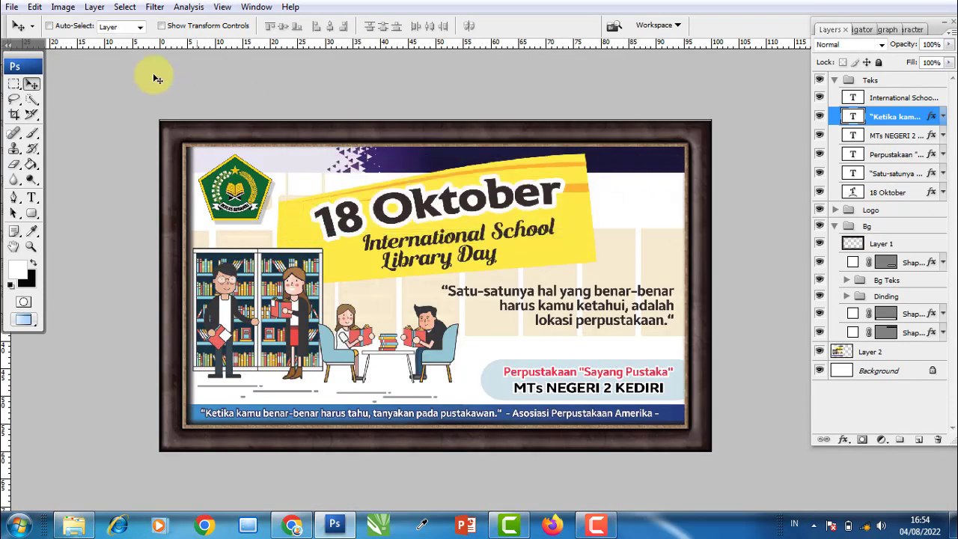
pyautogui.click(66, 9)
pyautogui.moveTo(73, 23)
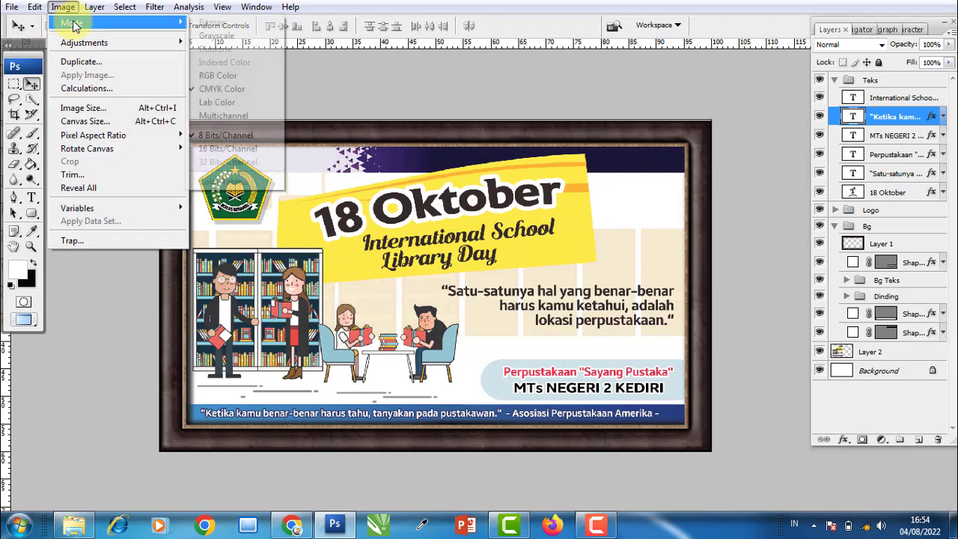
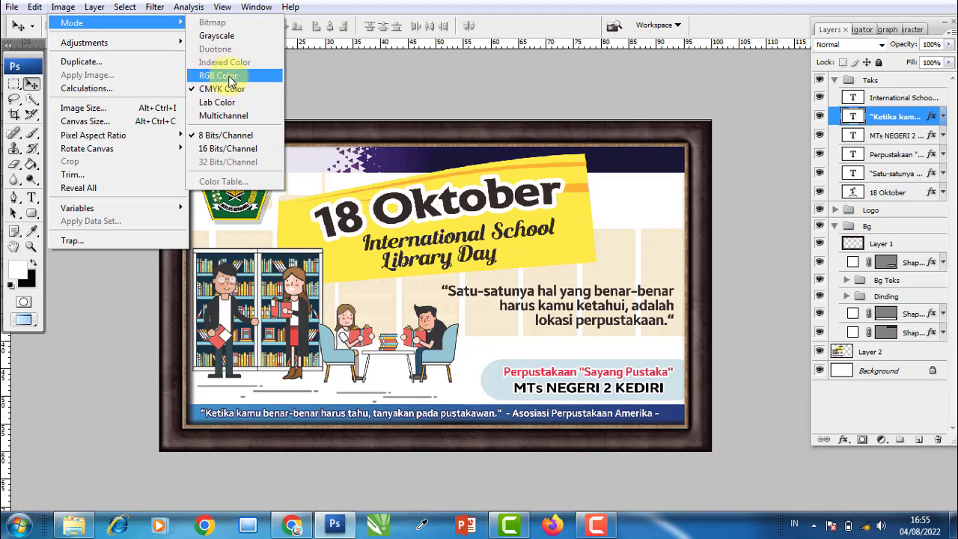
# - Convert the poster to RGB Color mode, choosing Don't Flatten to keep its layers
pyautogui.click(232, 78)
pyautogui.click(608, 208)
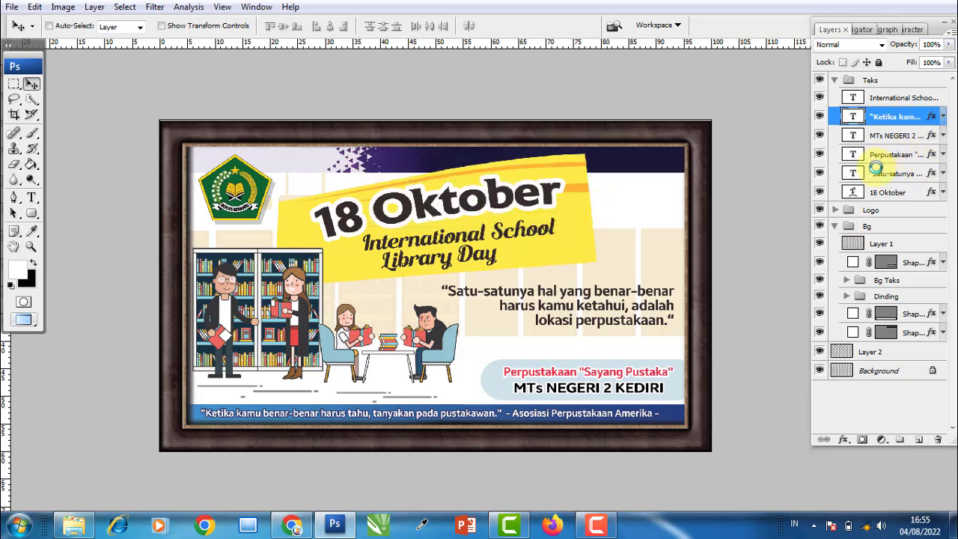
pyautogui.click(11, 8)
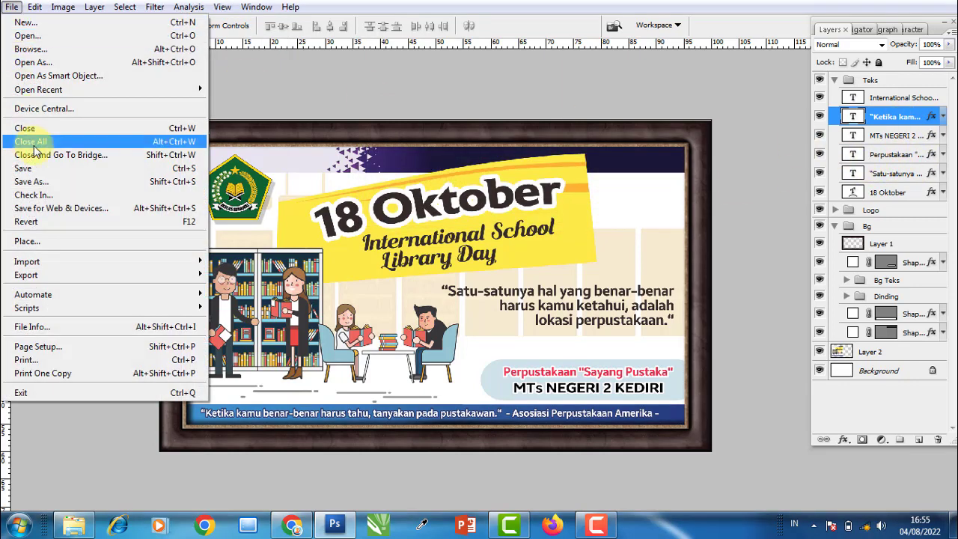
# - Save a JPEG copy 'Latihan PPS-5 copy.jpg' to the Desktop at Medium quality 5
pyautogui.click(29, 181)
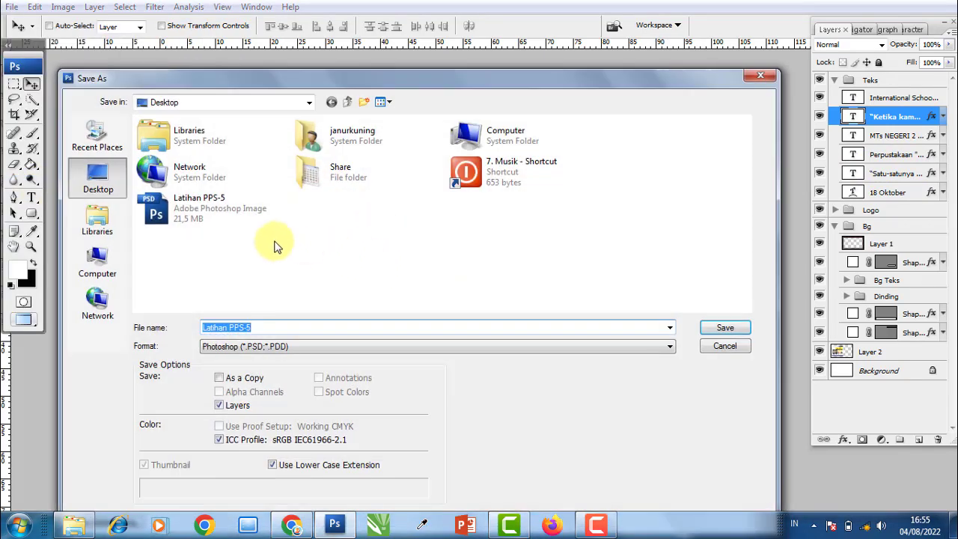
pyautogui.click(251, 348)
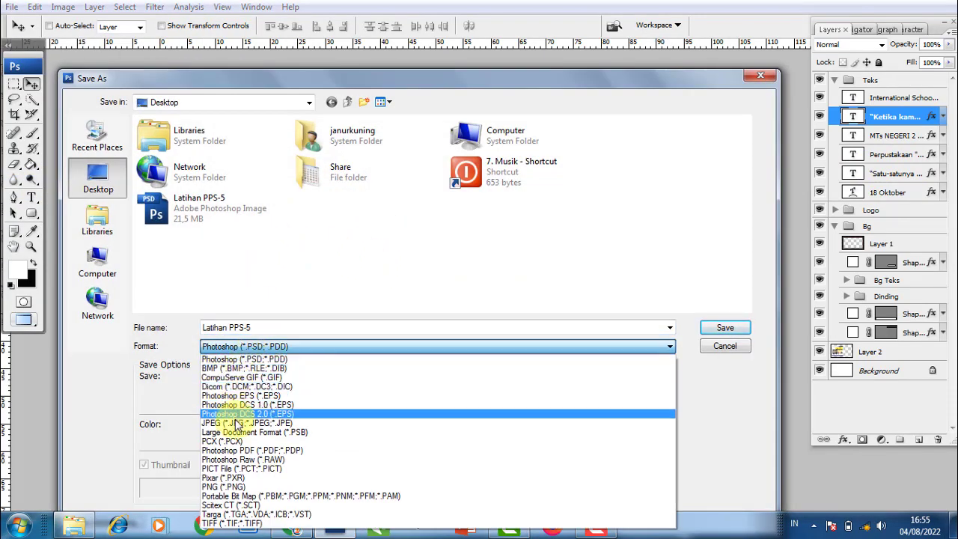
pyautogui.click(235, 423)
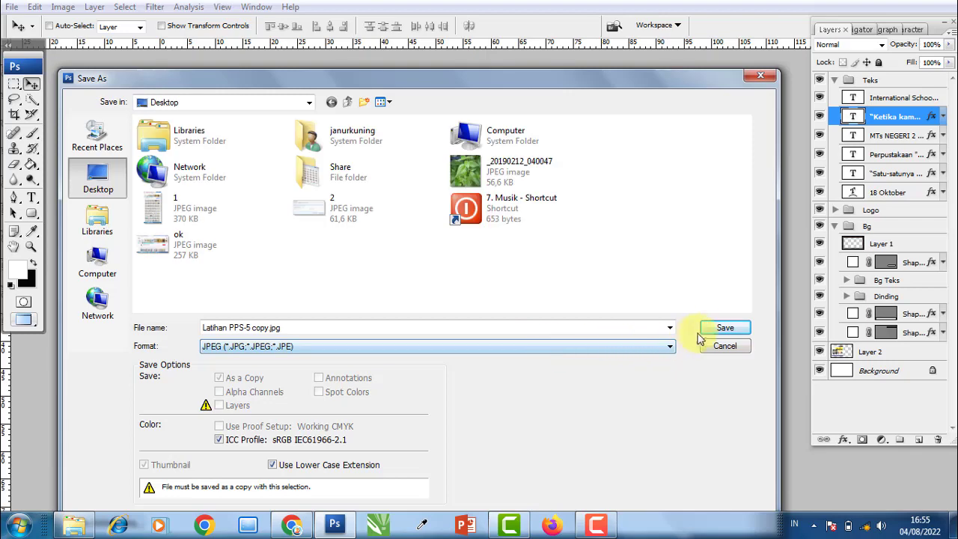
pyautogui.click(718, 327)
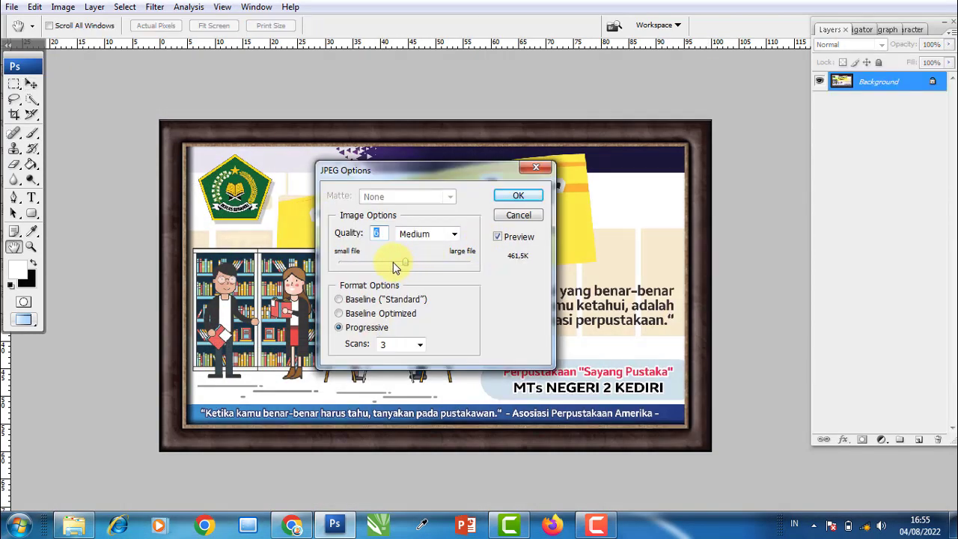
pyautogui.moveTo(459, 260); pyautogui.dragTo(464, 263)
pyautogui.moveTo(347, 261); pyautogui.dragTo(392, 261)
pyautogui.click(529, 200)
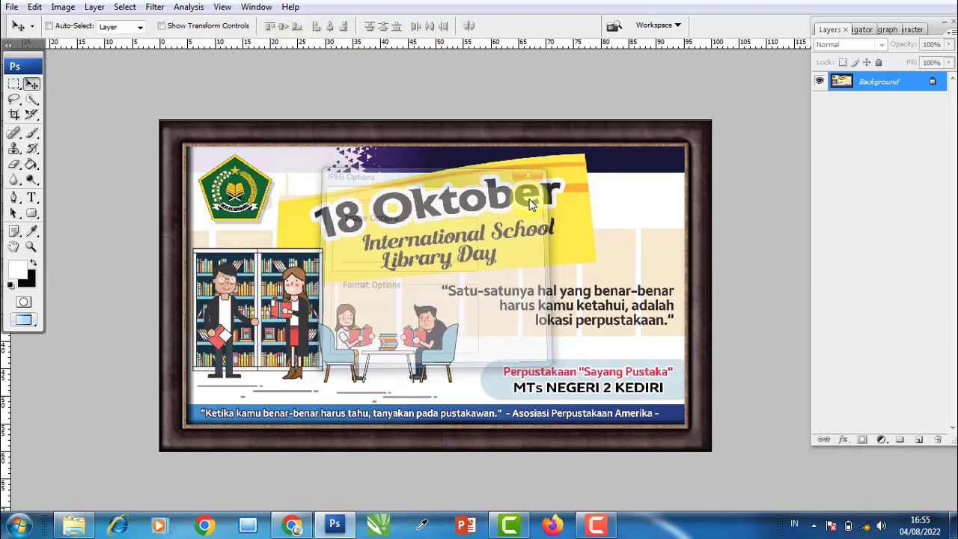
# - View 'Latihan PPS-5 copy' from the desktop in Photo Viewer, then switch to the Bahan folder
pyautogui.click(952, 523)
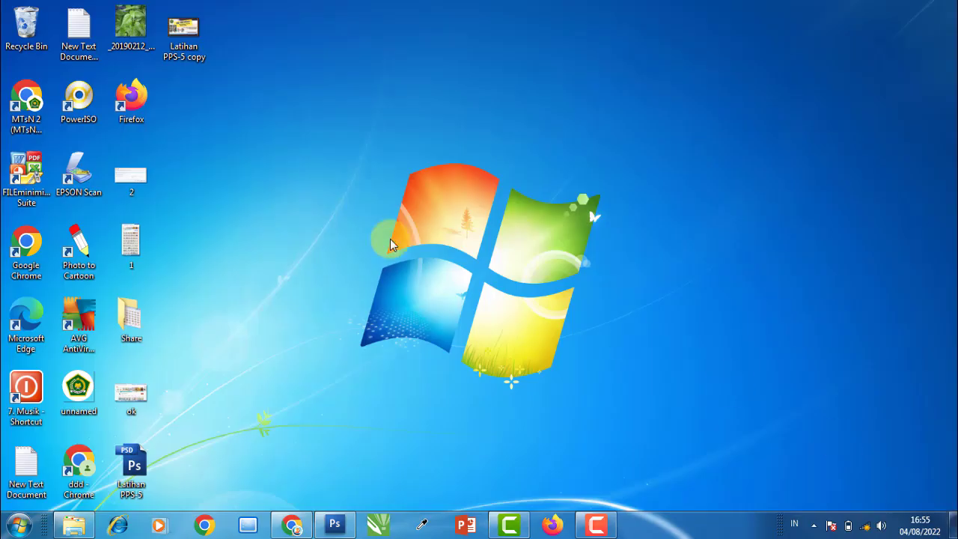
pyautogui.doubleClick(212, 42)
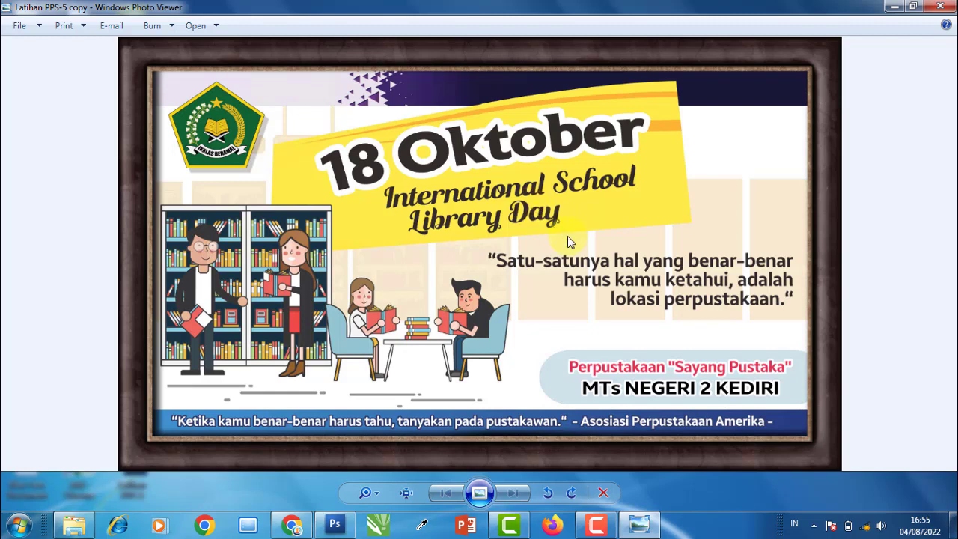
pyautogui.click(74, 526)
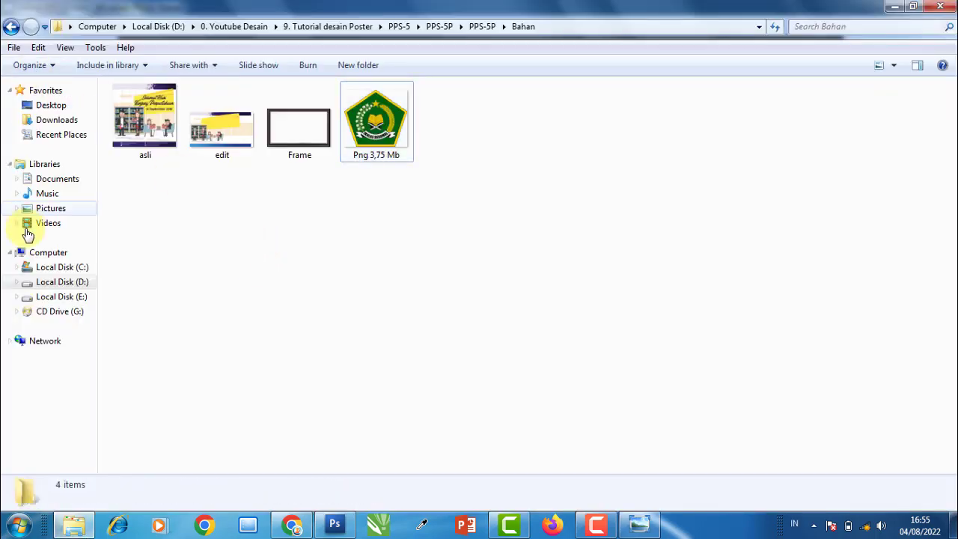
# - Open the PPS-5 image from D:\0. Youtube Desain\0. Admin\Tumbnail in Photo Viewer
pyautogui.click(58, 282)
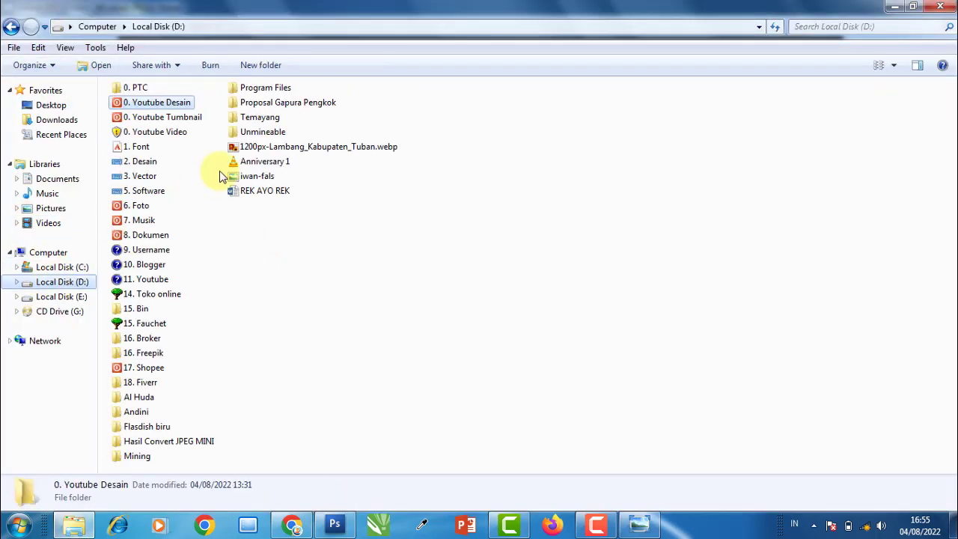
pyautogui.doubleClick(179, 107)
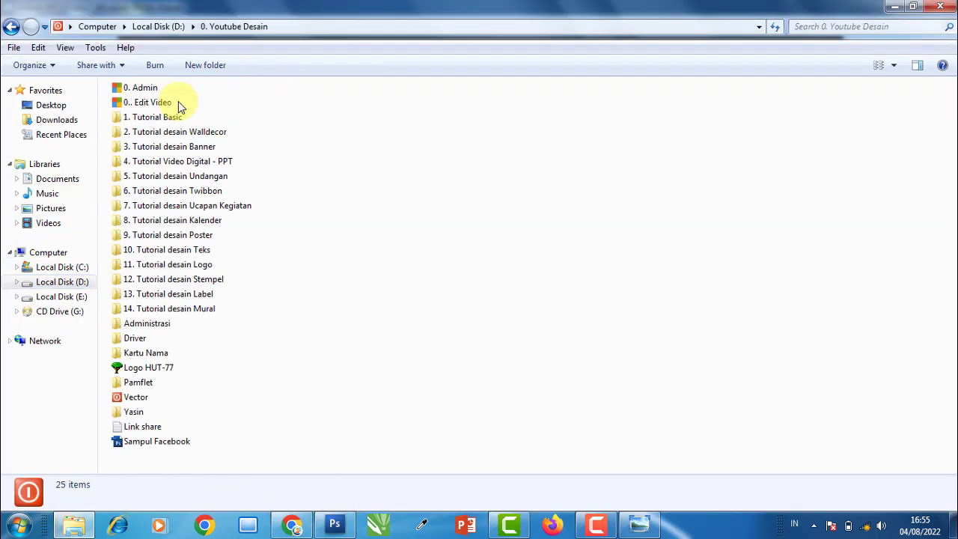
pyautogui.doubleClick(133, 88)
pyautogui.doubleClick(299, 125)
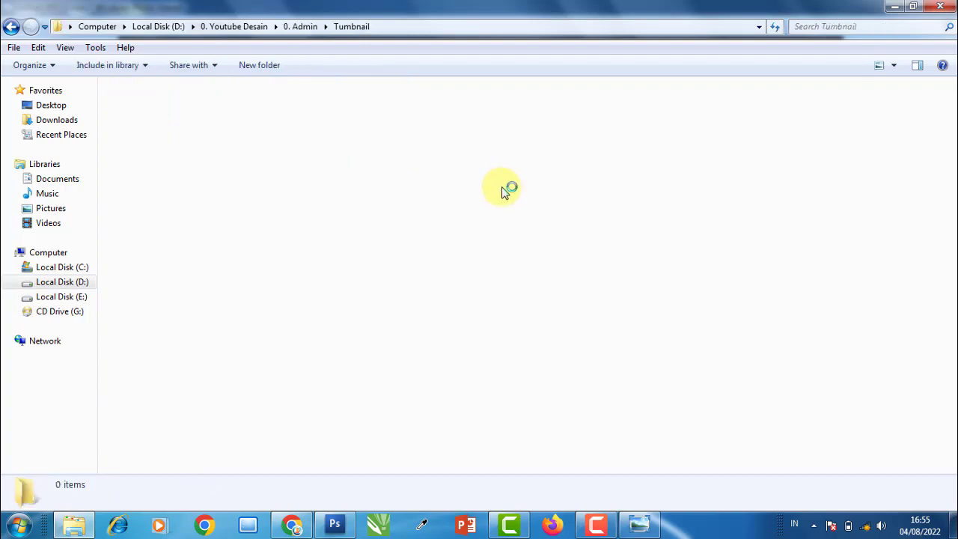
pyautogui.scroll(-5, 674, 283)
pyautogui.scroll(3, 591, 277)
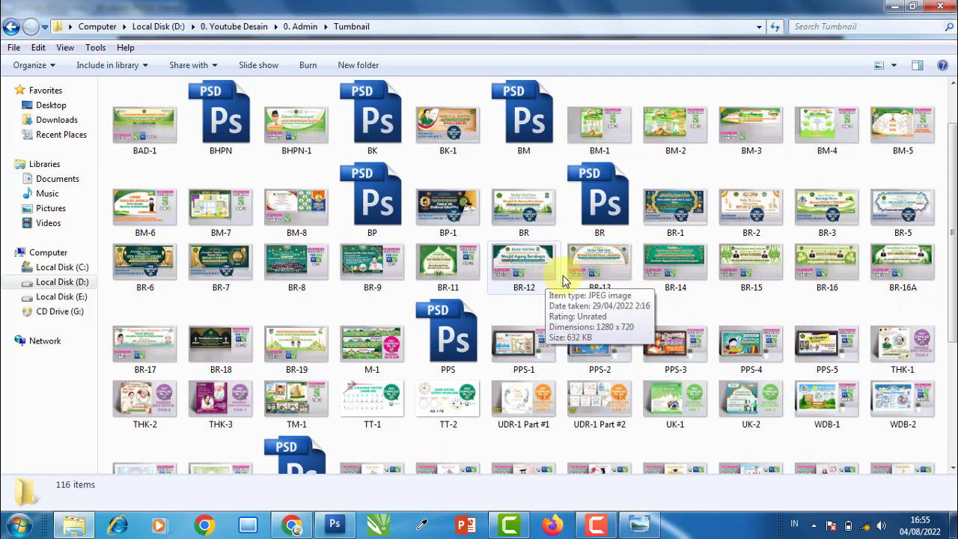
pyautogui.doubleClick(814, 347)
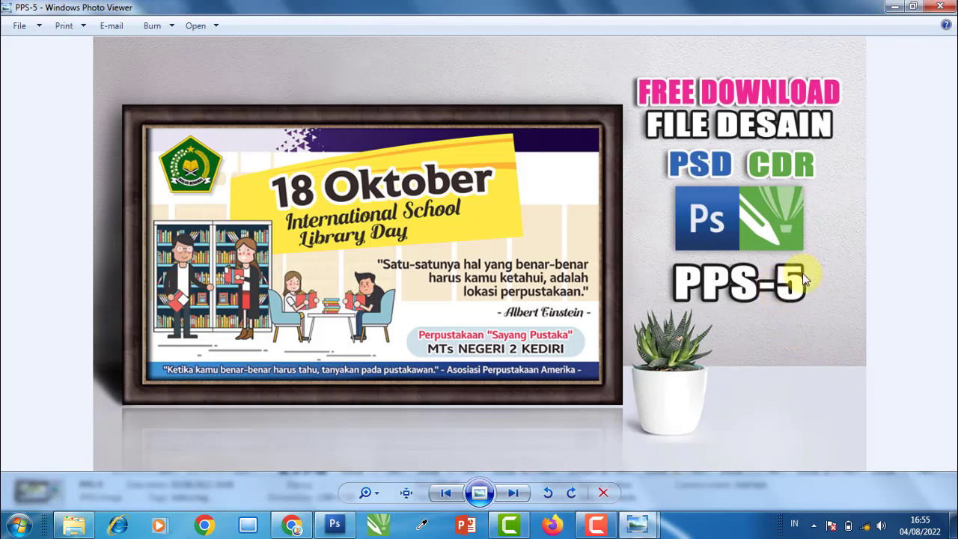